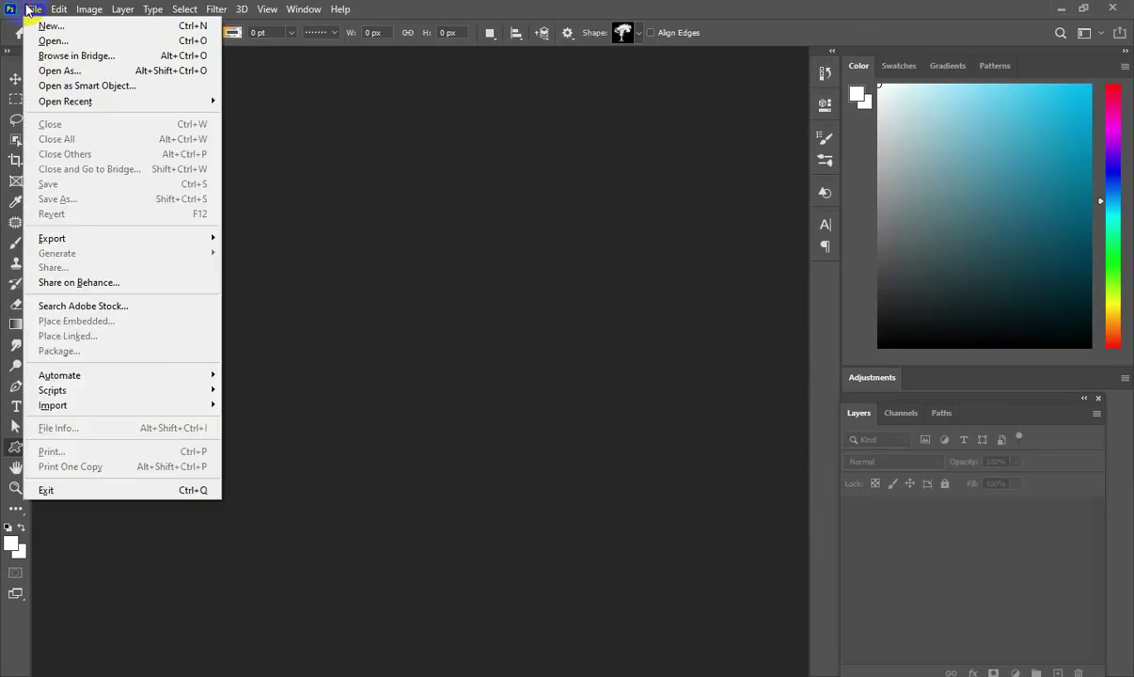
Create a white POSTER TEMPOLATE document at 7.5 × 10.9 inches and 300 ppi
click(41, 25)
click(691, 210)
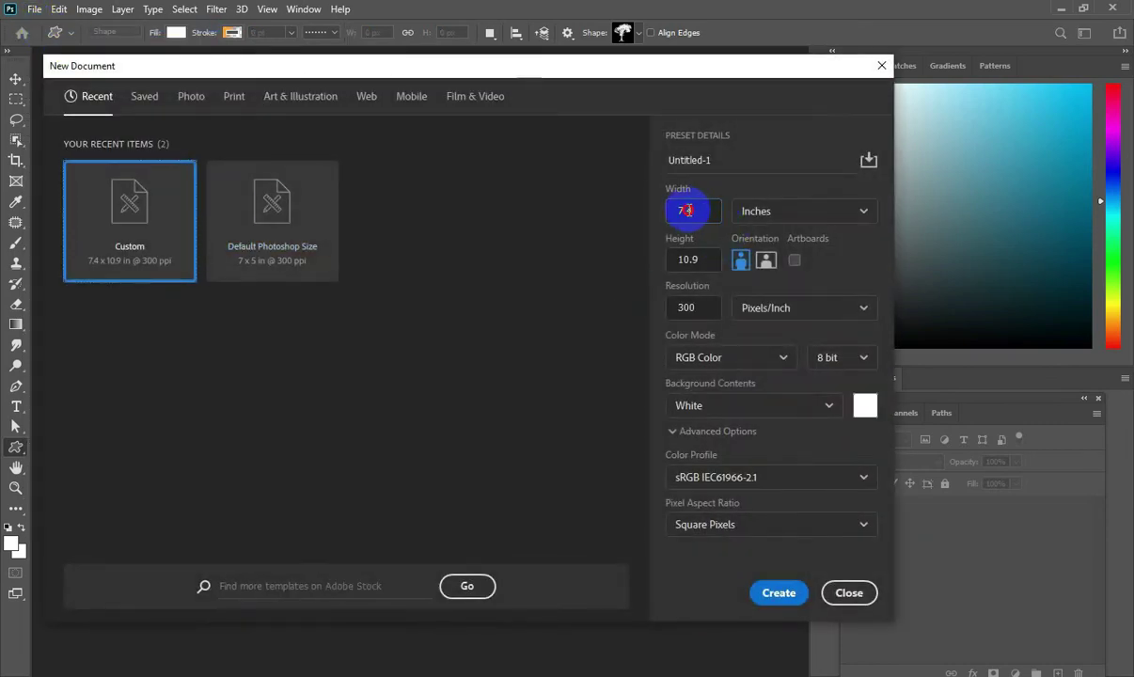
text(7.5)
click(686, 258)
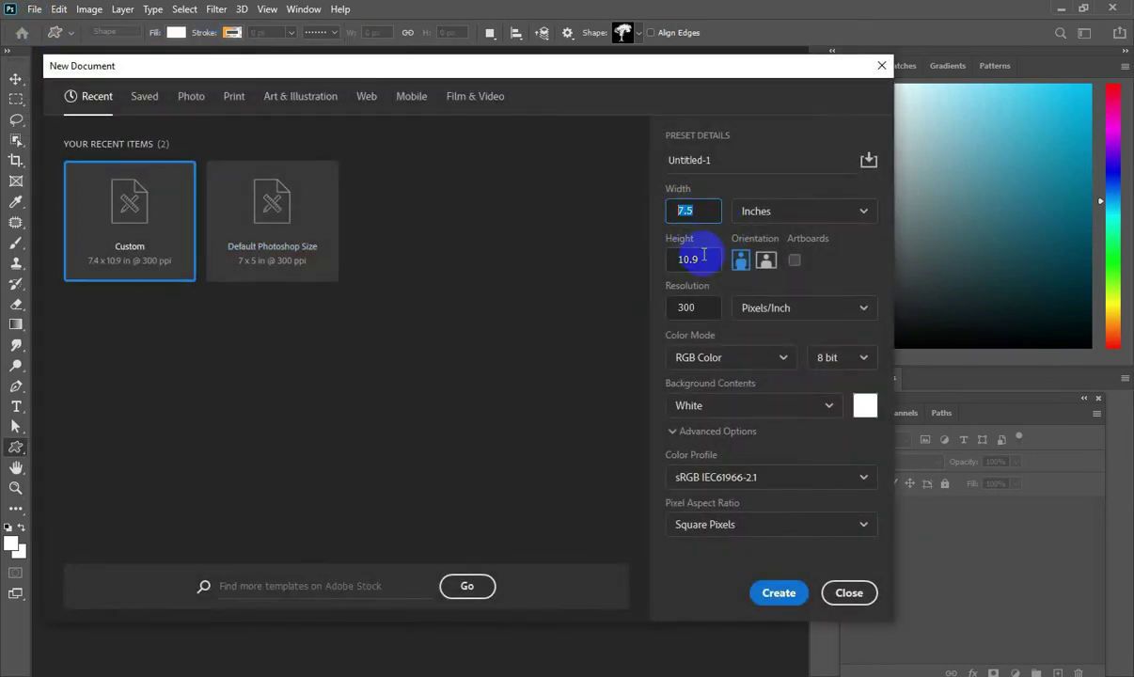
click(720, 160)
text(POSTER TEMPOLATE)
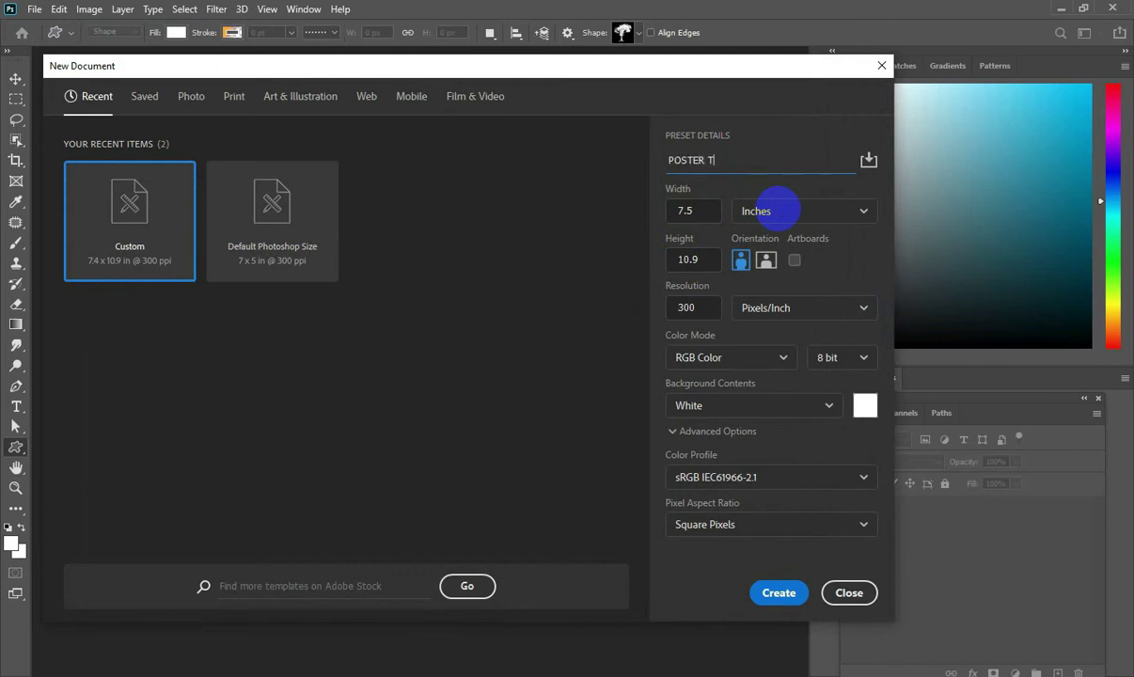
click(779, 593)
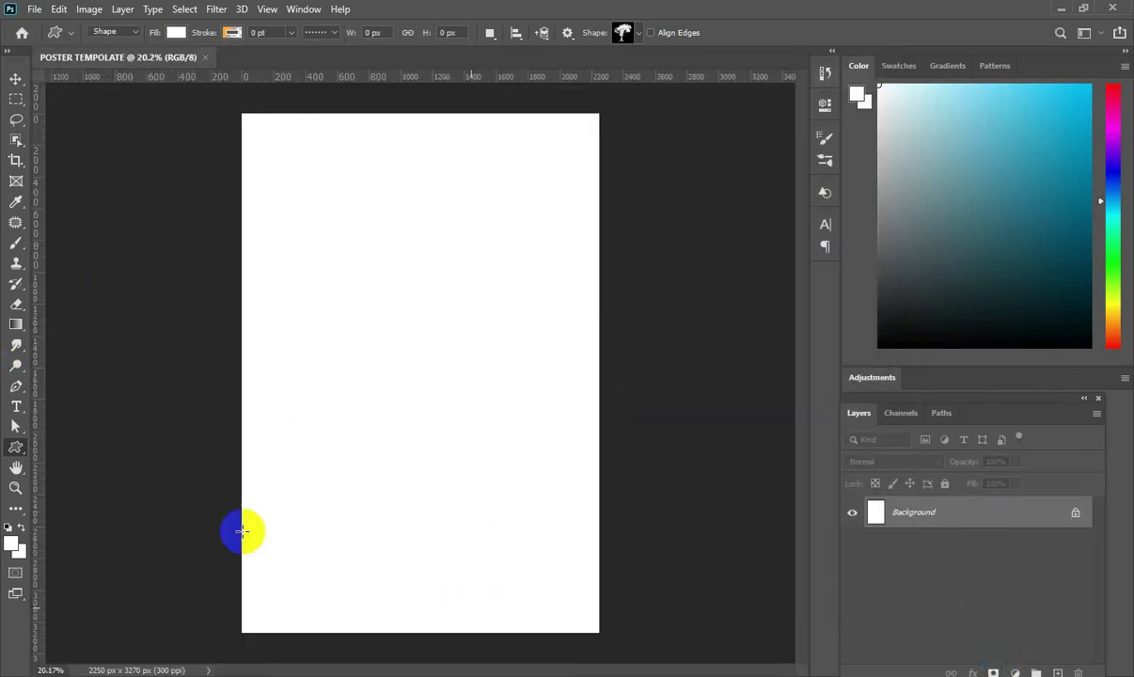
Add a new layer and draw a first diagonal gradient across the poster
click(14, 326)
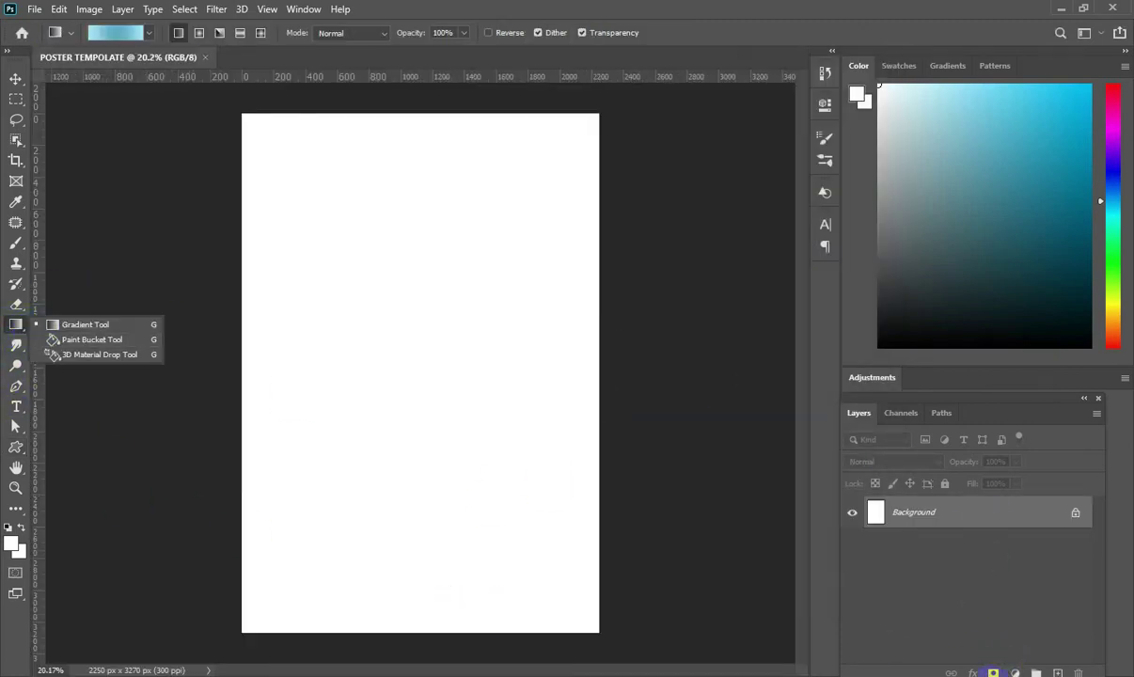
click(1057, 672)
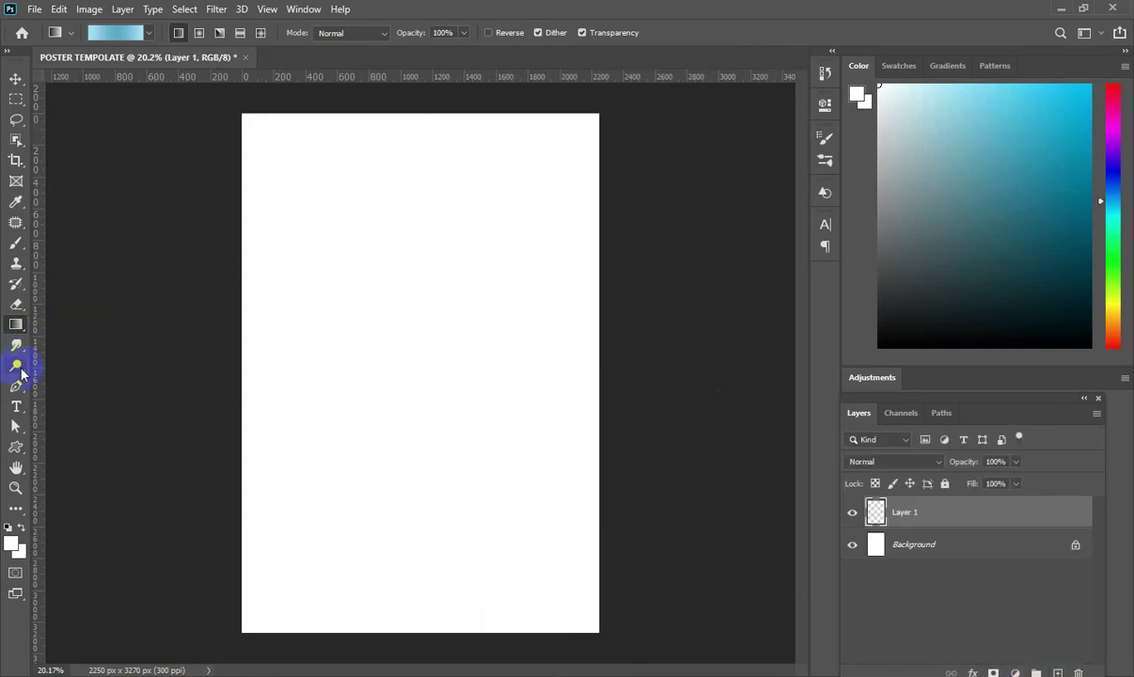
scroll(332, 246, down, 1)
click(16, 304)
click(16, 325)
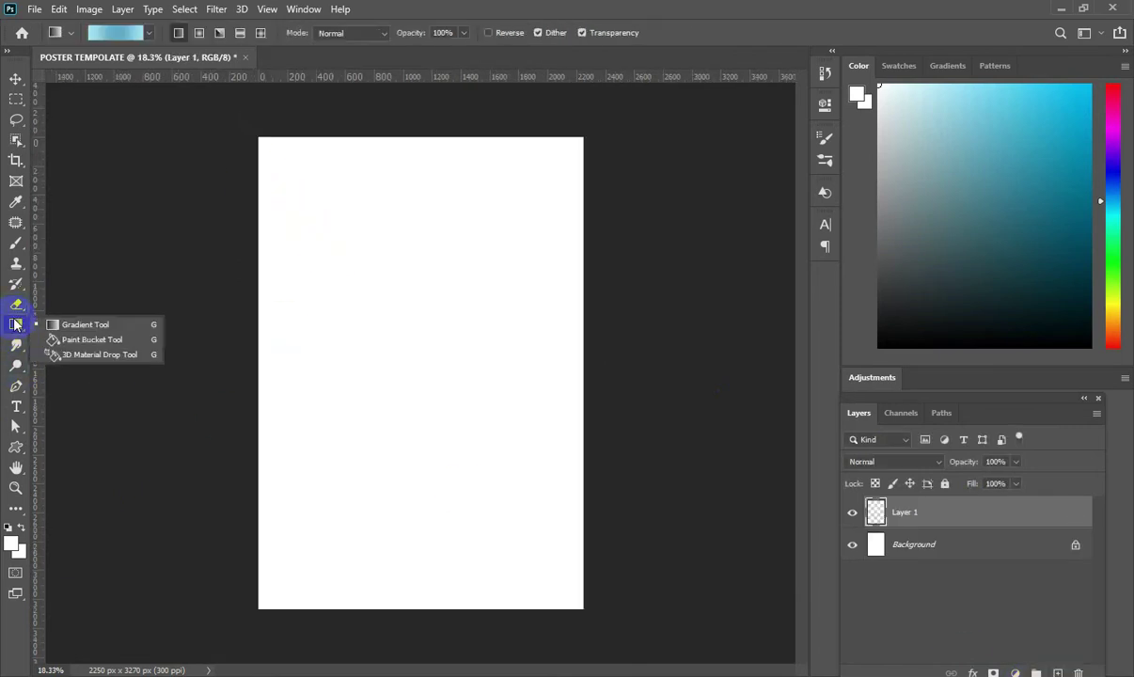
click(220, 137)
drag(259, 139, 590, 617)
Edit the gradient stops to light blue, redraw it diagonally, and fit the poster on screen
click(148, 36)
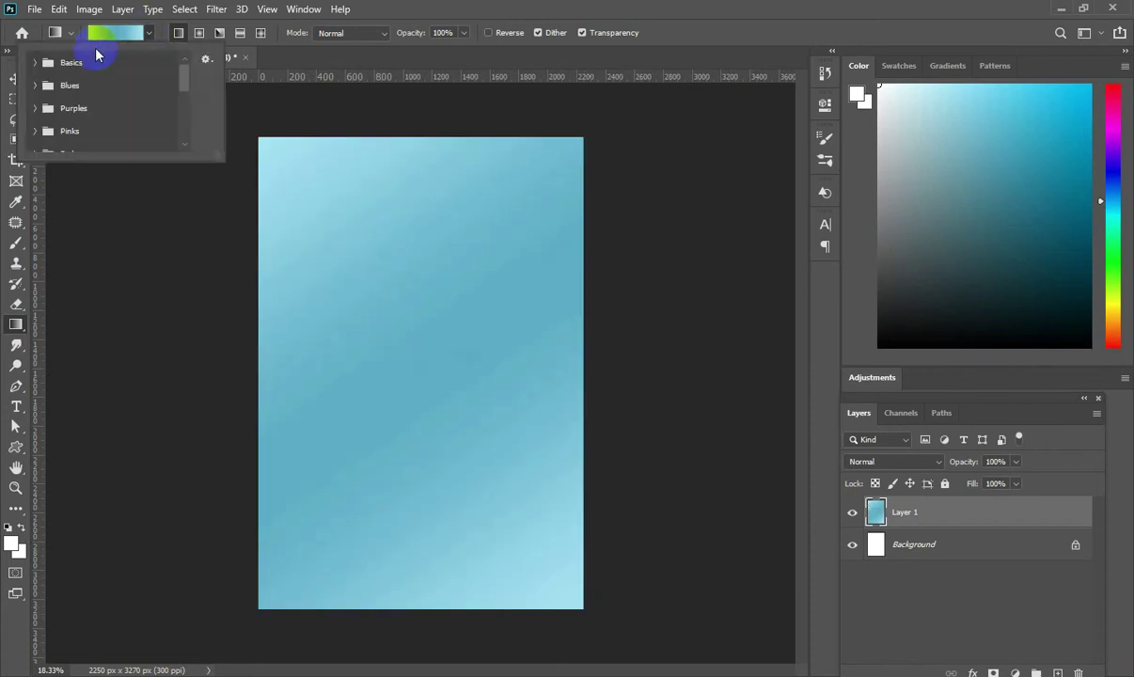
click(150, 34)
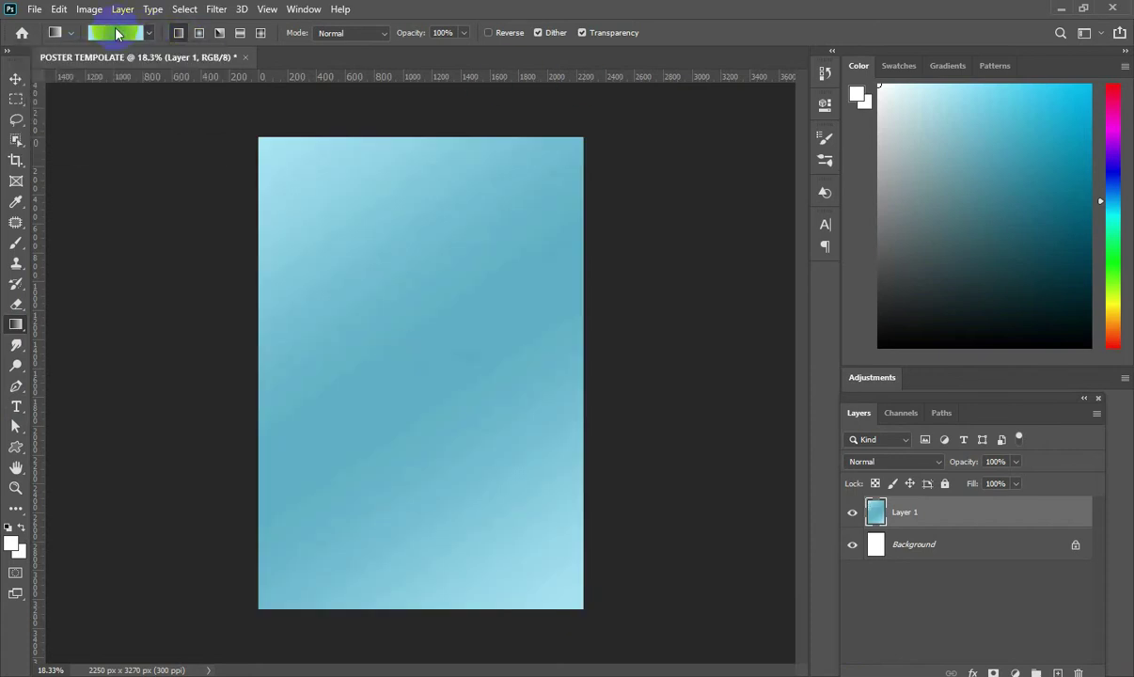
click(108, 33)
click(617, 561)
click(685, 628)
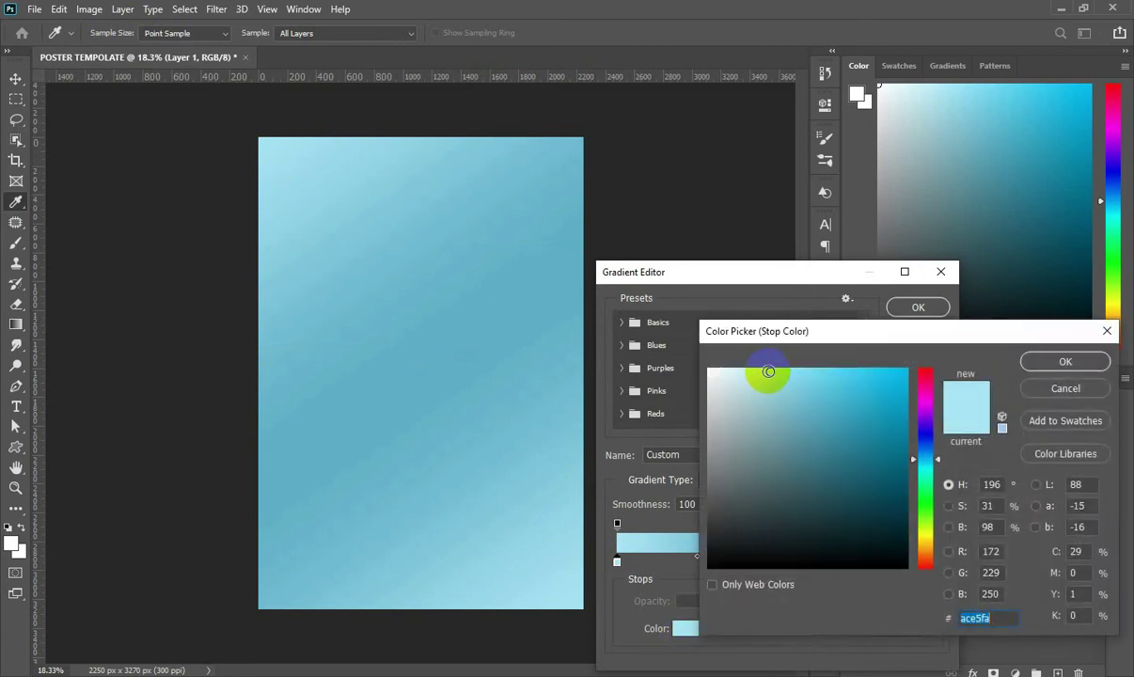
click(1044, 362)
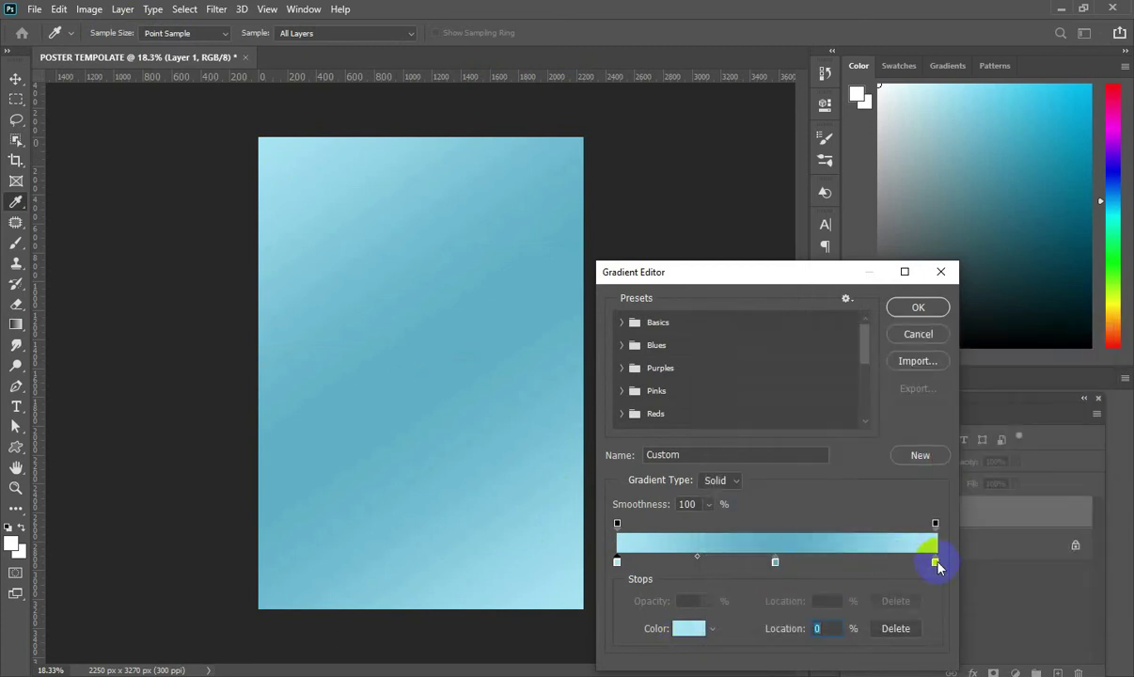
click(935, 562)
click(918, 307)
drag(498, 234, 526, 386)
key(ctrl+0)
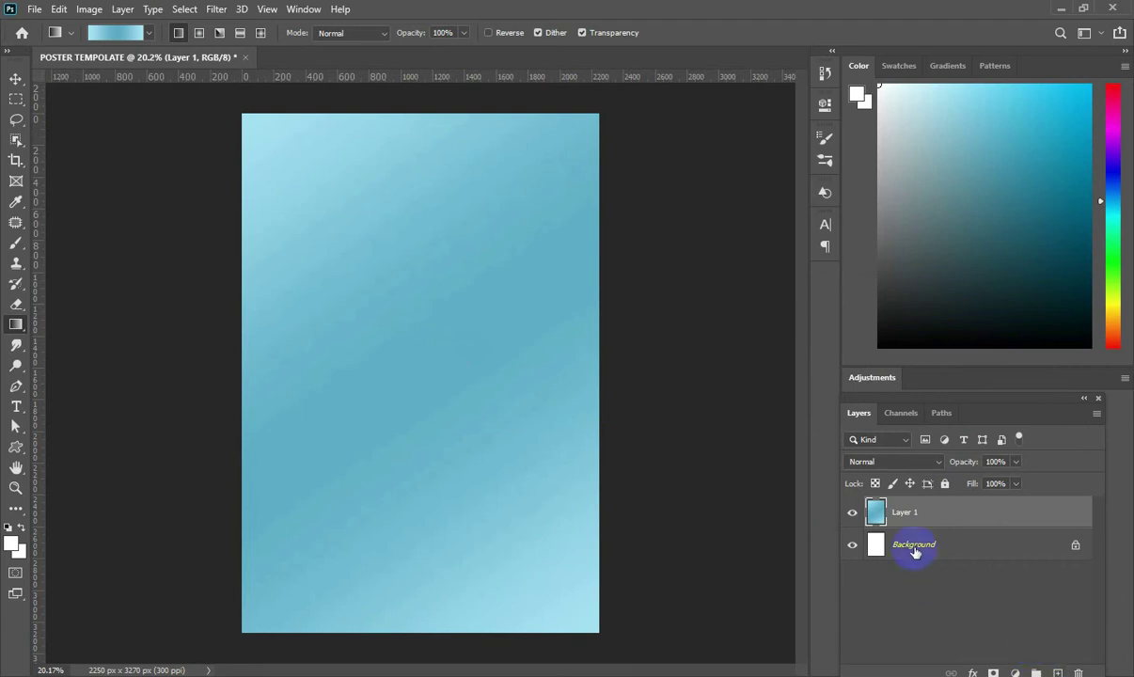
Unlock the locked base layer into a normal Layer 0
shift+click(915, 551)
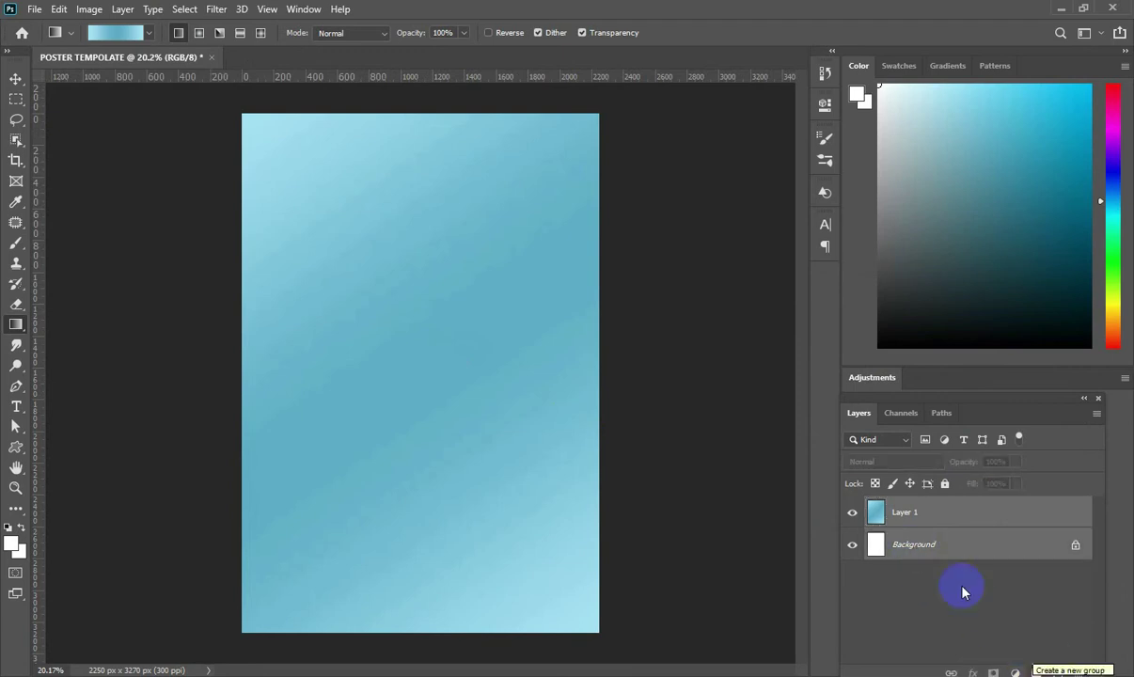
double_click(1051, 546)
click(691, 197)
Group Layer 0 and Layer 1 as Background and add an empty layer above
shift+click(922, 515)
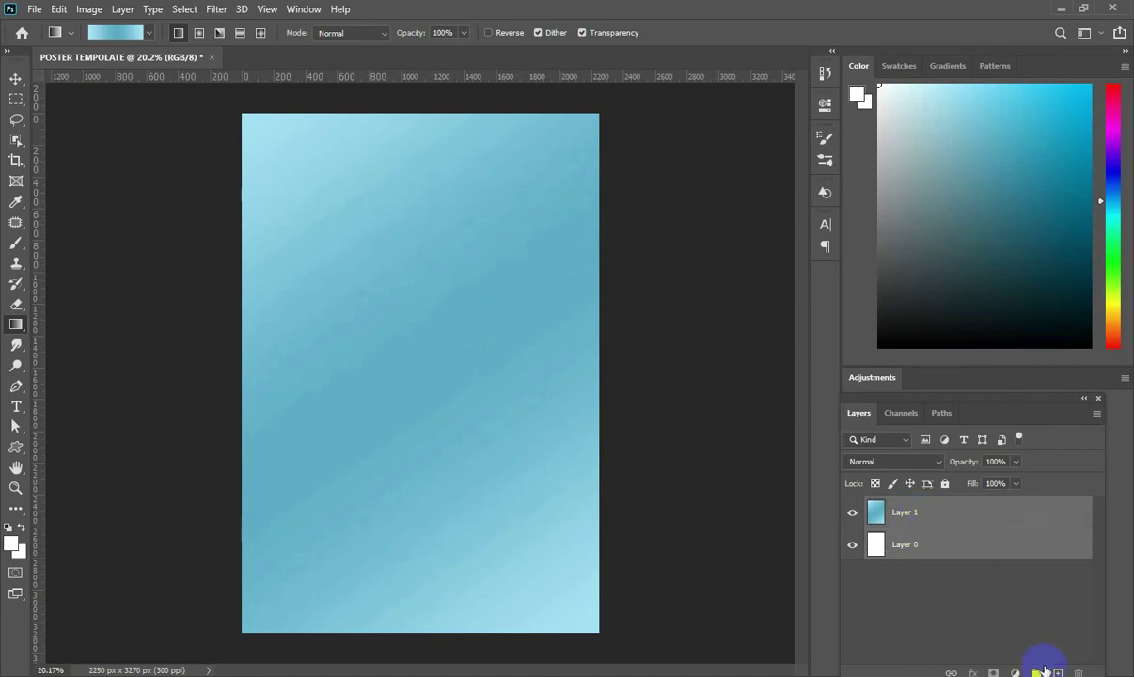
click(1037, 673)
text(Background)
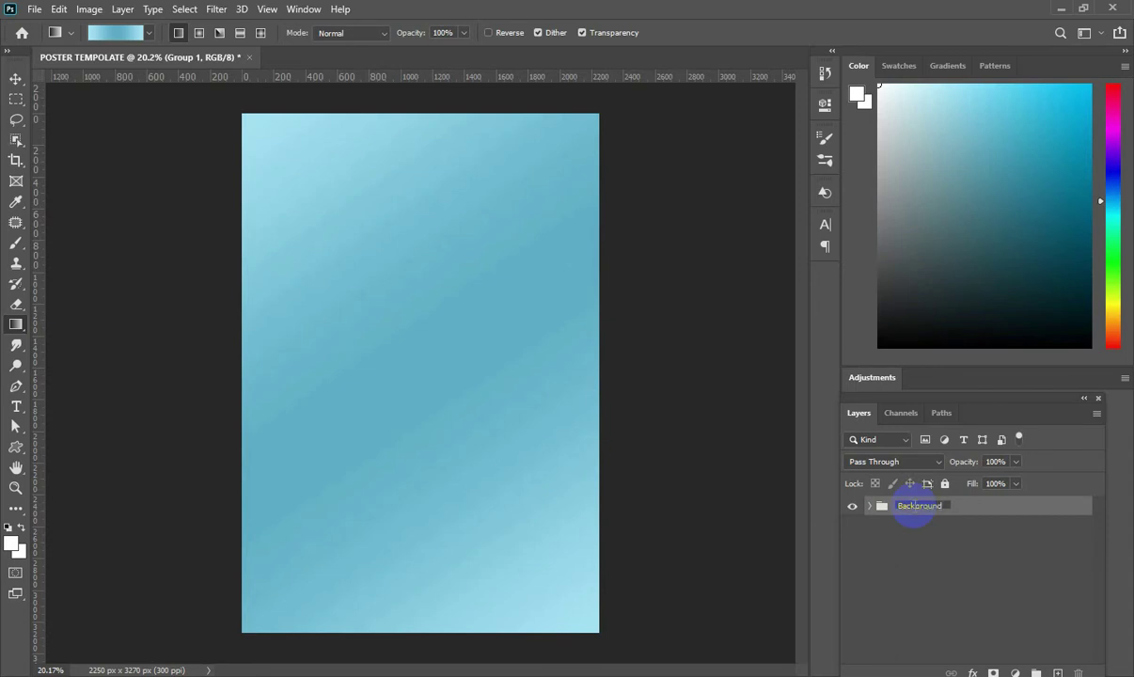
key(Return)
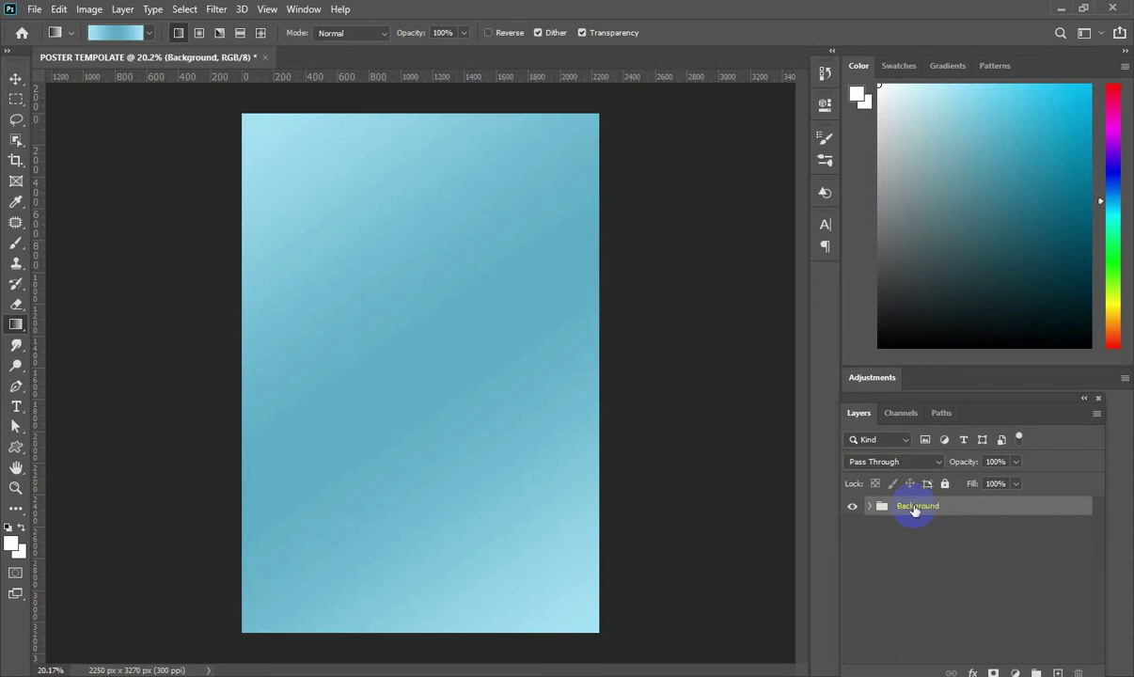
click(1057, 671)
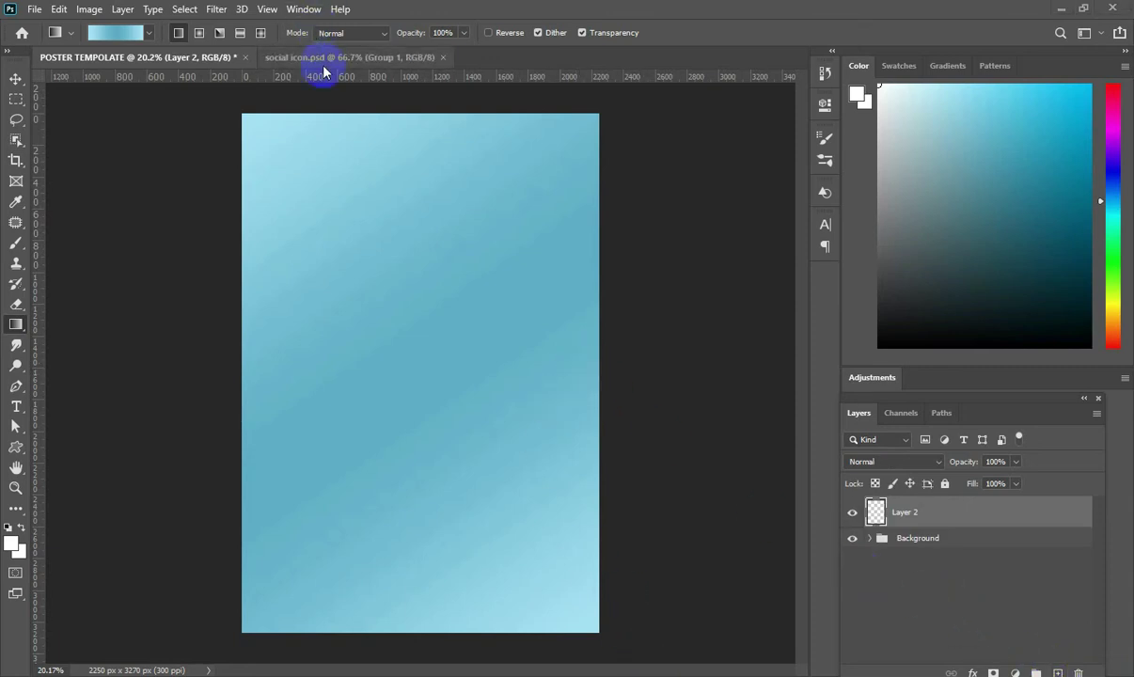
Drag the Facebook, Instagram, WhatsApp and Twitter icon layers from social icon.psd into the poster
click(322, 62)
click(870, 507)
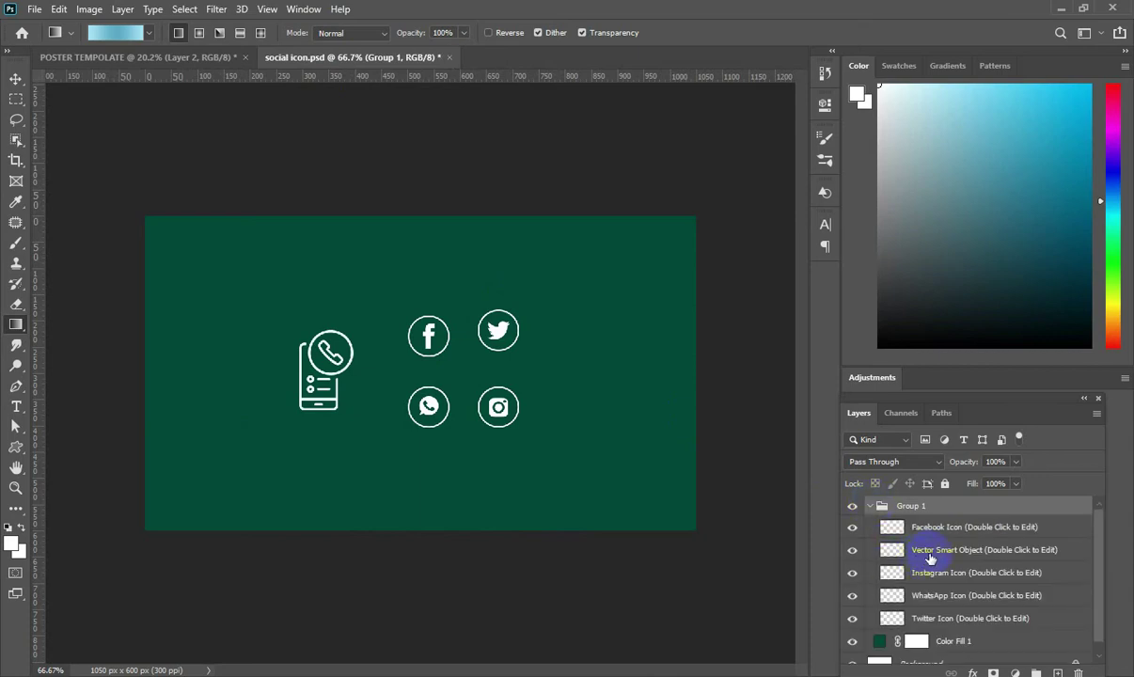
click(14, 78)
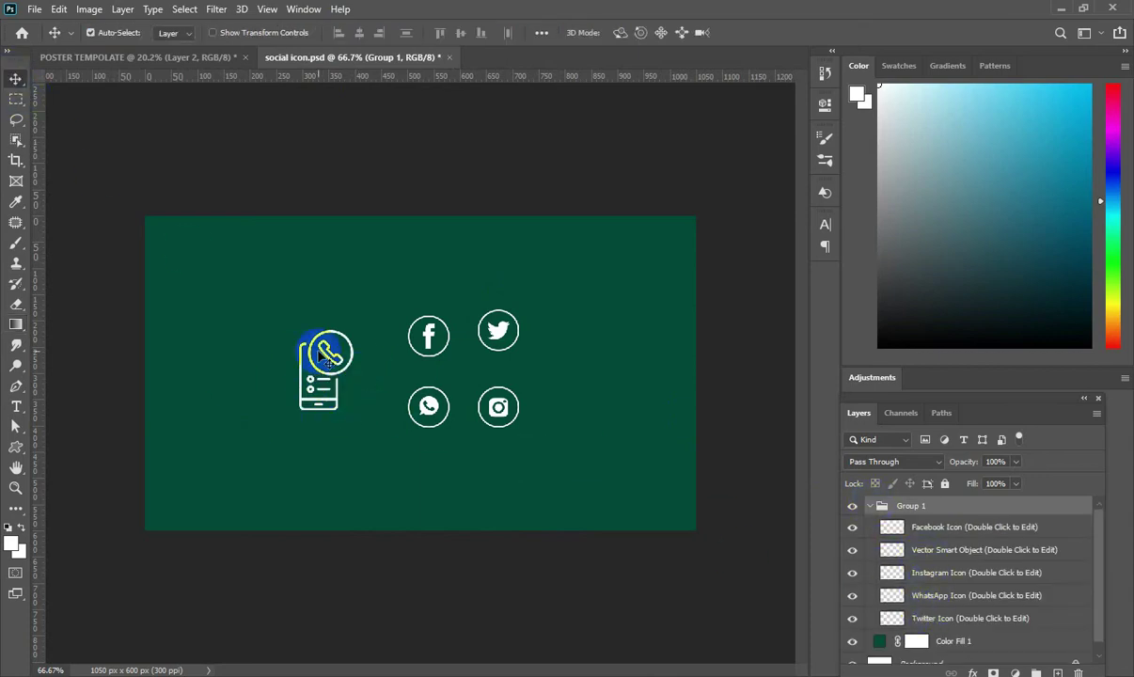
ctrl+click(304, 329)
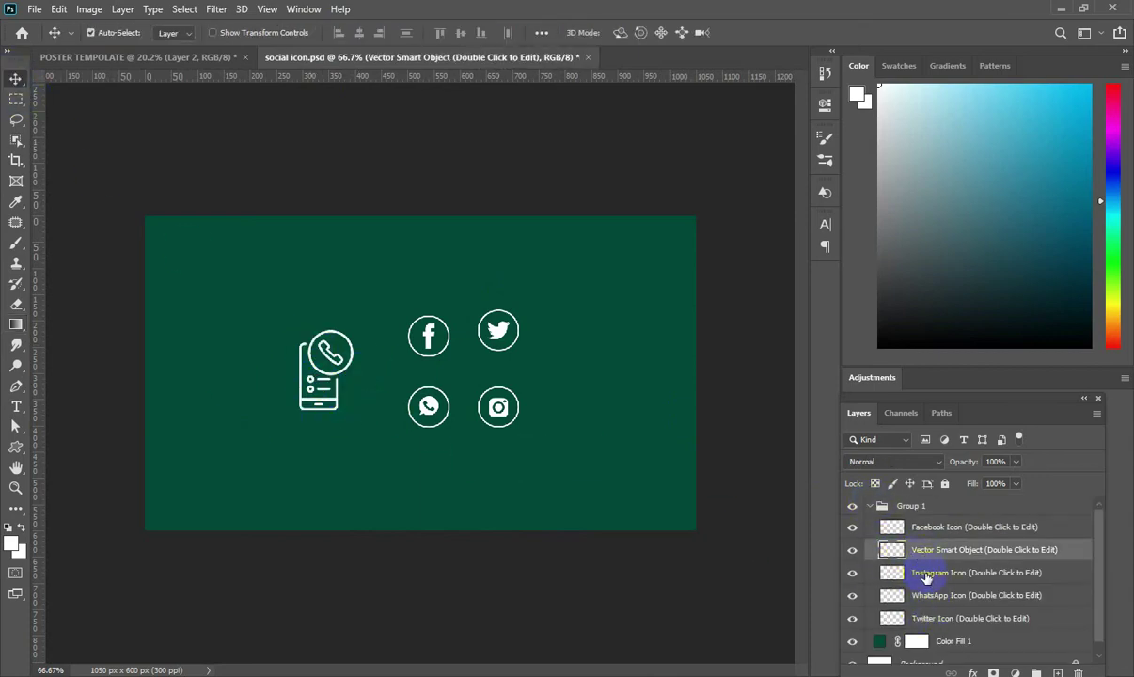
ctrl+click(926, 578)
ctrl+click(882, 549)
ctrl+click(929, 527)
ctrl+click(941, 595)
ctrl+click(948, 618)
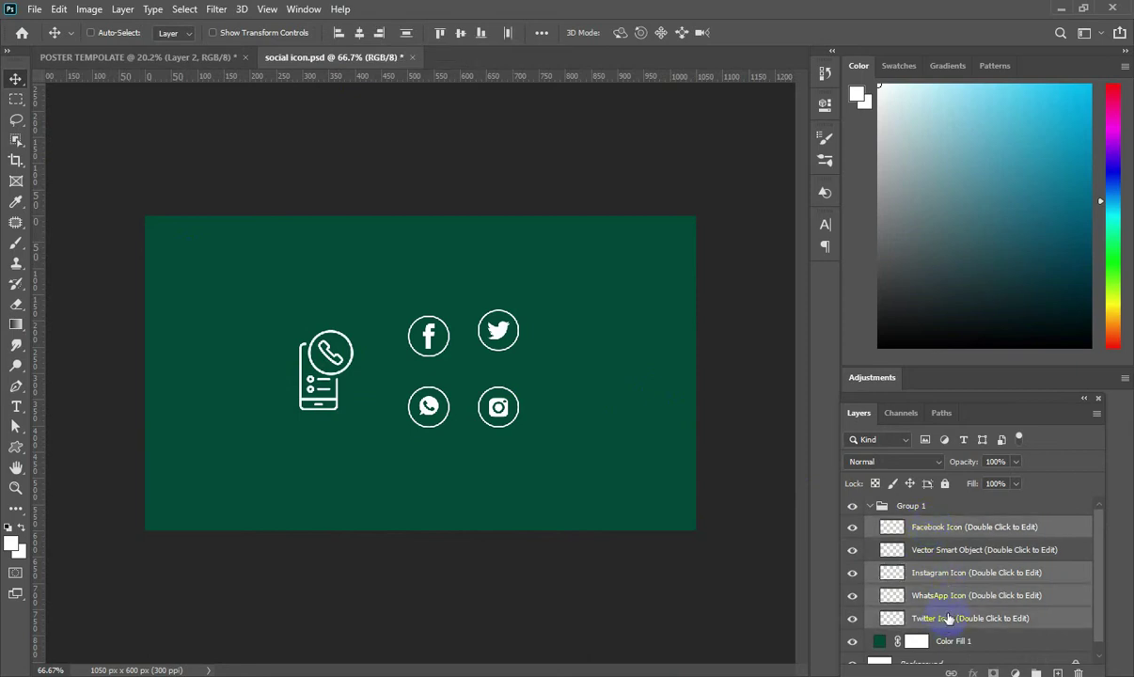
mouse_move(499, 332)
mouse_down()
mouse_move(326, 193)
mouse_move(456, 320)
mouse_up()
Delete the empty Layer 2 from the poster
scroll(588, 391, up, 1)
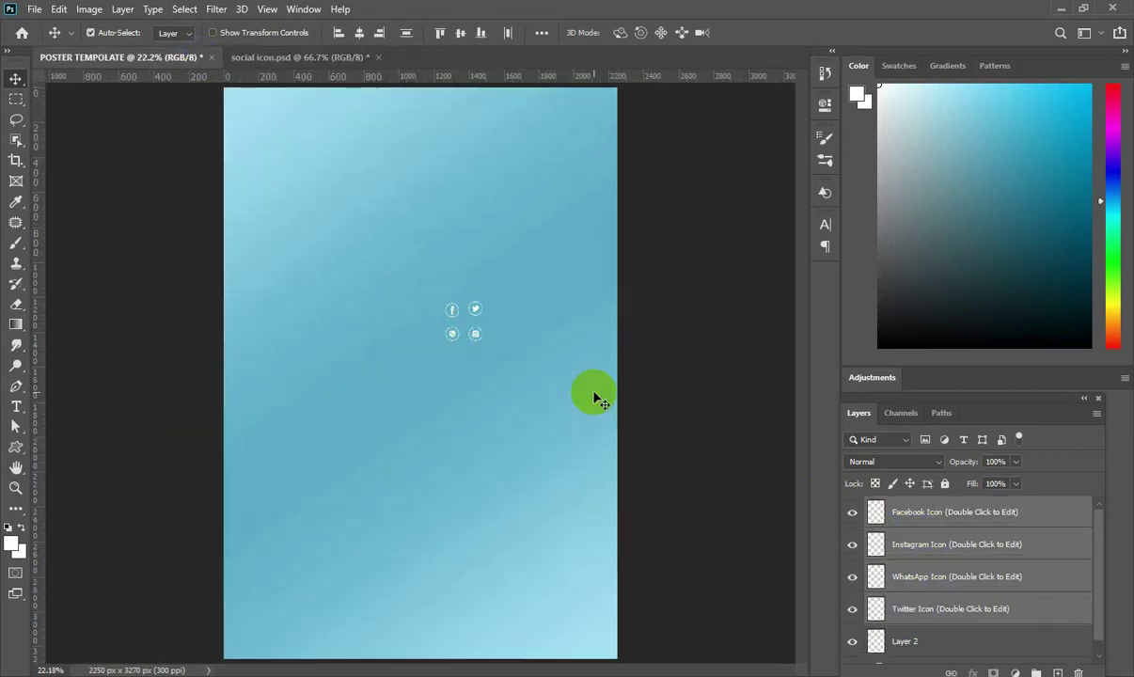
scroll(595, 397, down, 2)
scroll(934, 601, down, 1)
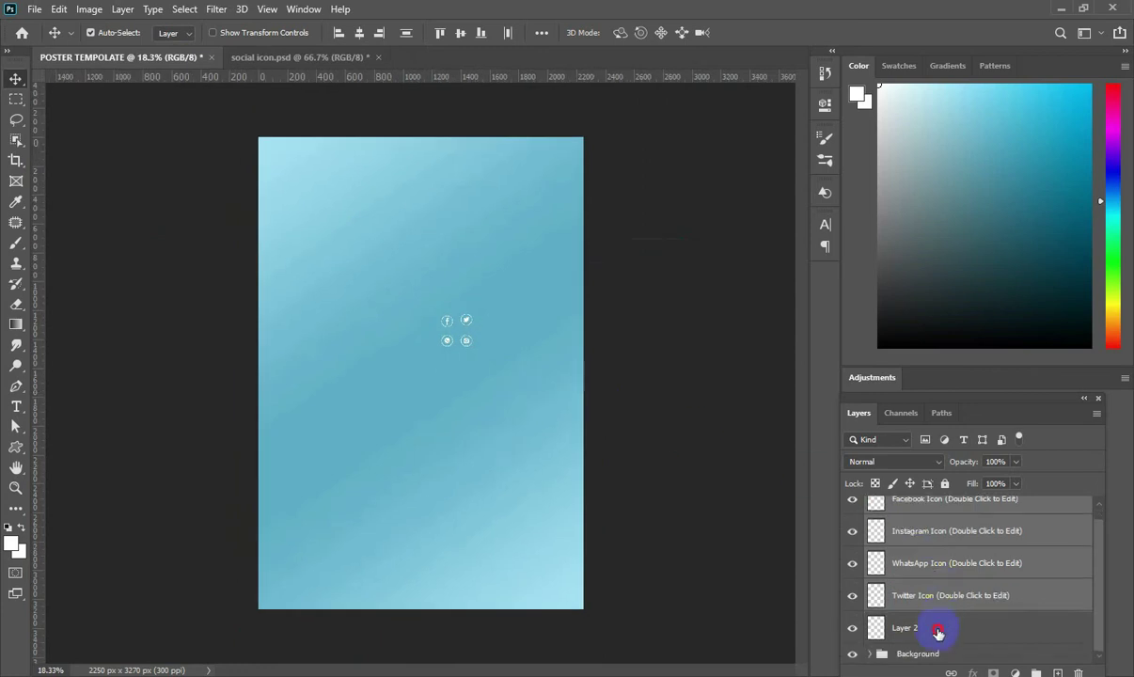
click(934, 628)
key(Delete)
Group the four icon layers and start renaming the group Social Media
ctrl+click(918, 516)
ctrl+click(918, 544)
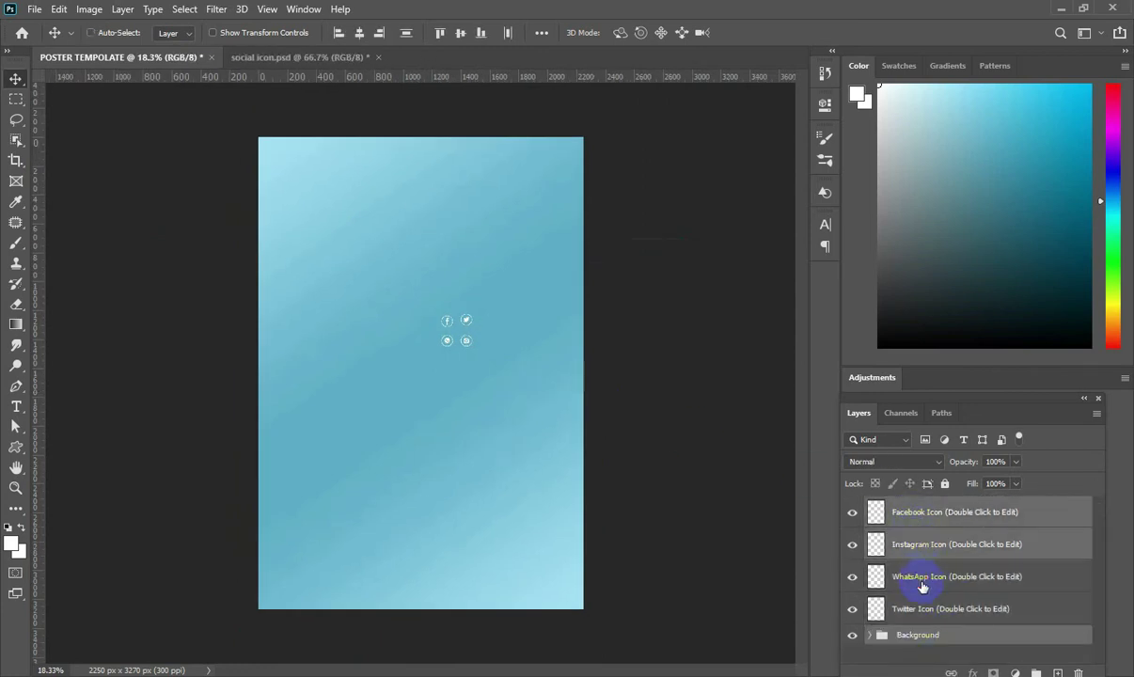
ctrl+click(922, 576)
ctrl+click(926, 608)
click(1036, 673)
click(925, 508)
text(Social Media)
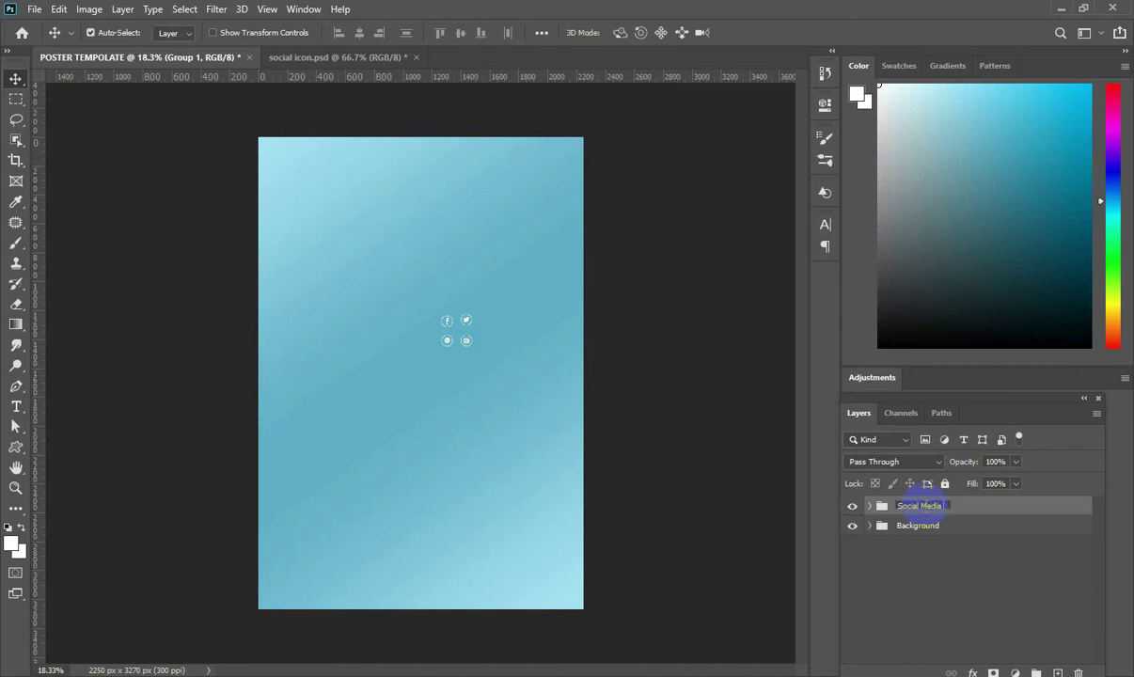
Commit the Social Media group name and add a horizontal guide near the poster top
click(920, 506)
scroll(576, 387, up, 2)
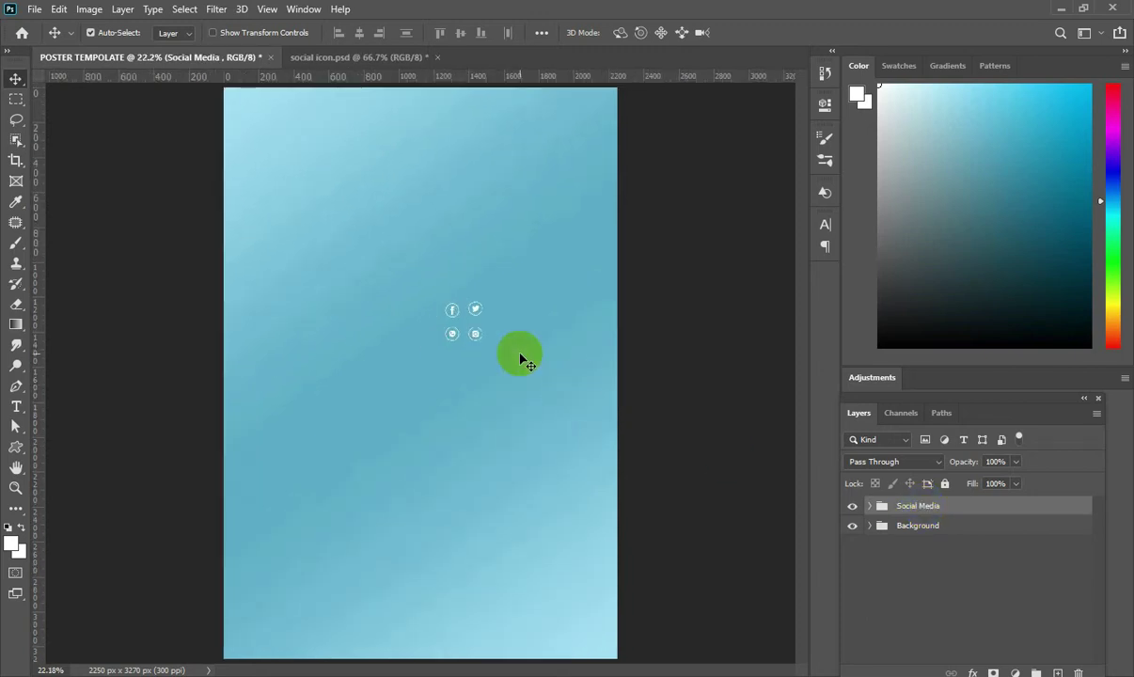
scroll(523, 360, up, 2)
scroll(523, 360, up, 1)
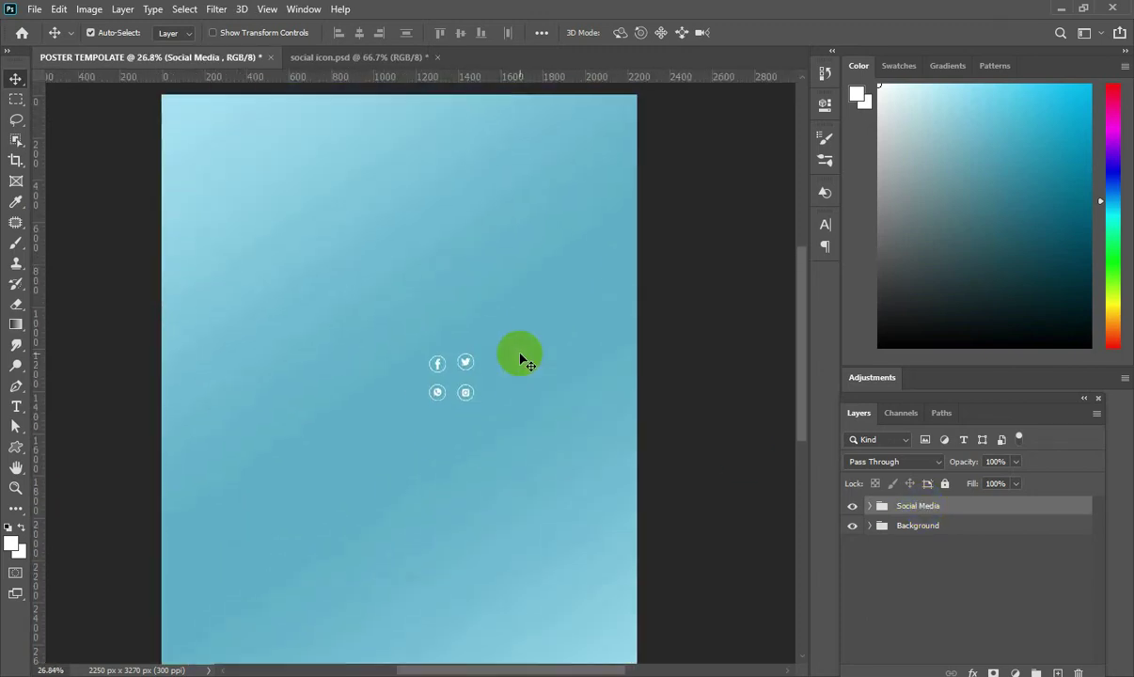
scroll(498, 411, up, 1)
scroll(499, 414, up, 2)
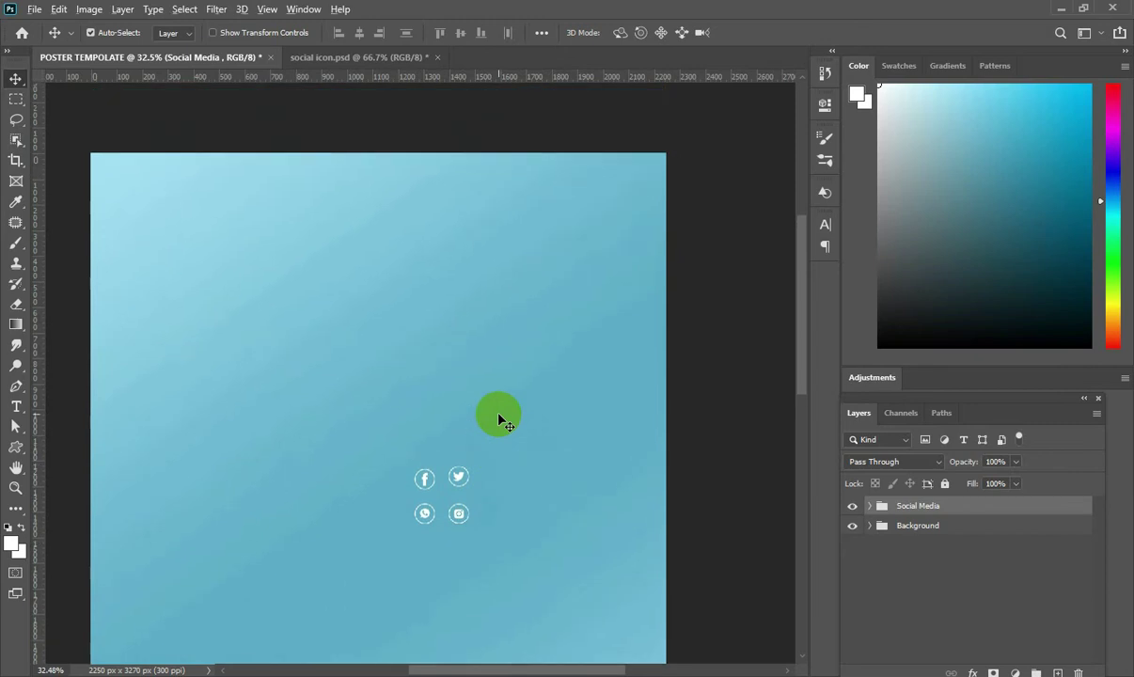
drag(452, 94, 495, 200)
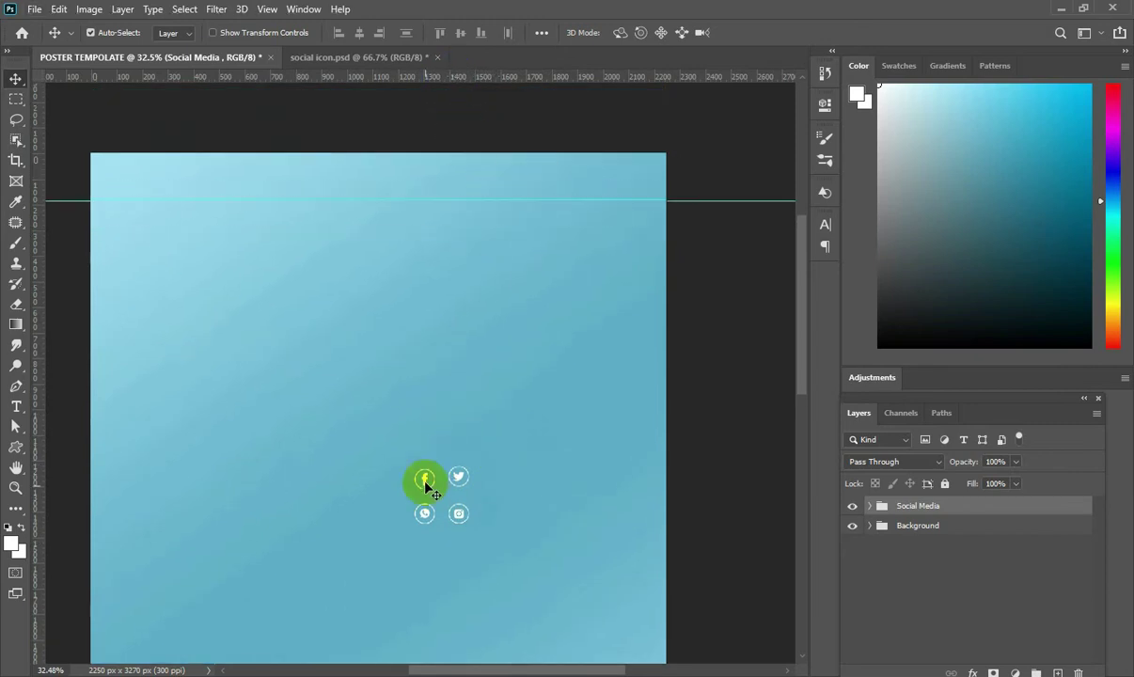
Line up Facebook, Twitter, Instagram and WhatsApp icons on the guide, nudging WhatsApp closer
drag(426, 481, 551, 211)
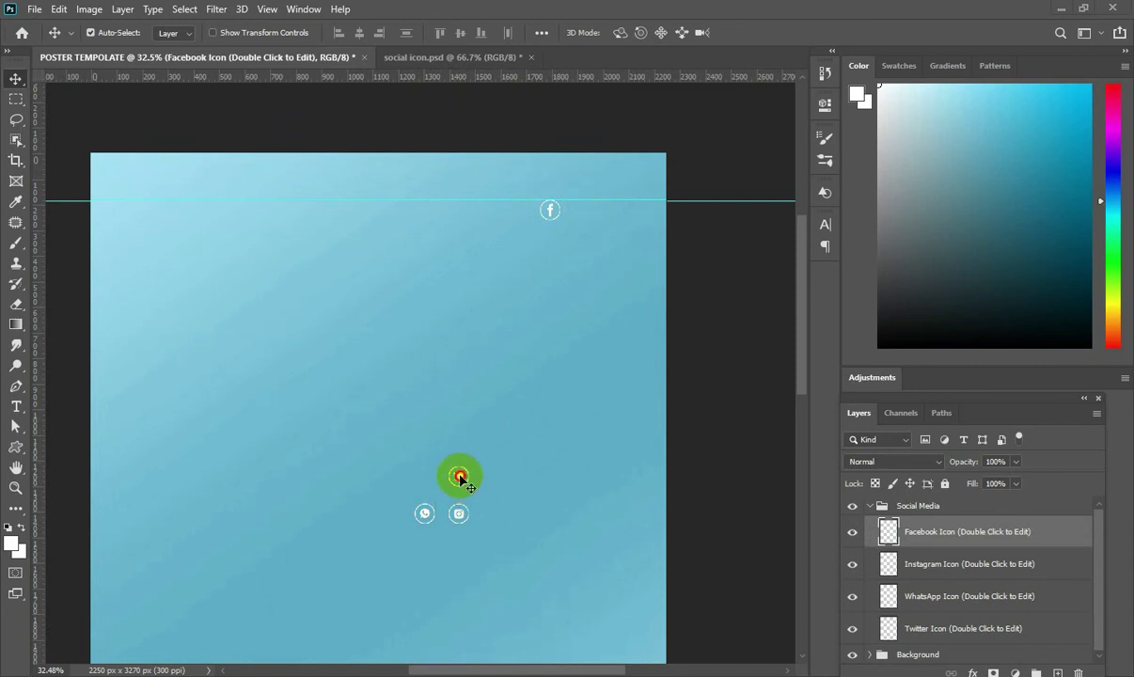
mouse_move(458, 475)
mouse_down()
mouse_move(583, 240)
mouse_move(578, 209)
mouse_up()
mouse_move(458, 514)
mouse_down()
mouse_move(612, 211)
mouse_move(648, 211)
mouse_up()
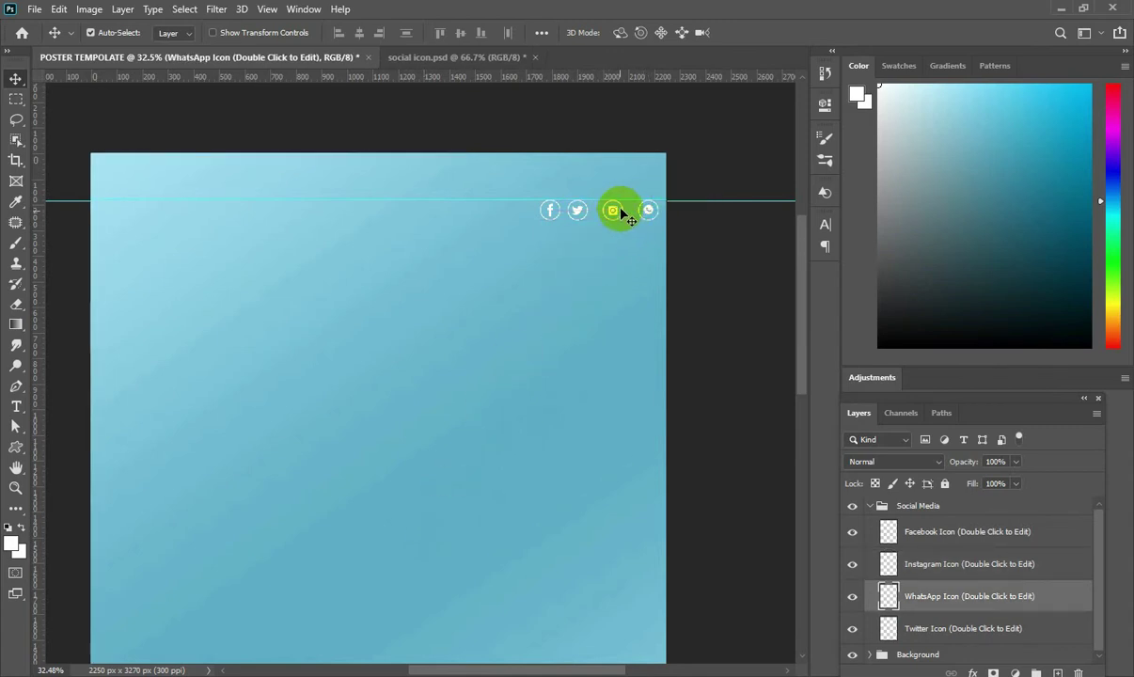
click(614, 212)
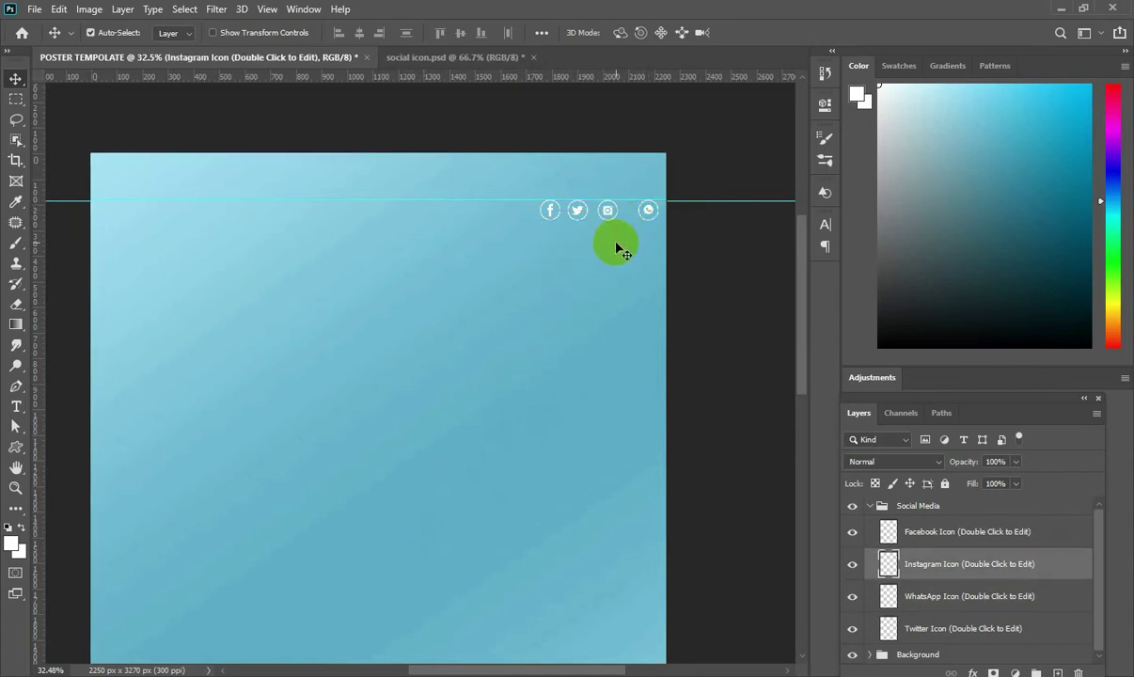
click(645, 211)
key(shift+Left)
key(shift+Left)
key(shift+Left)
key(shift+Left)
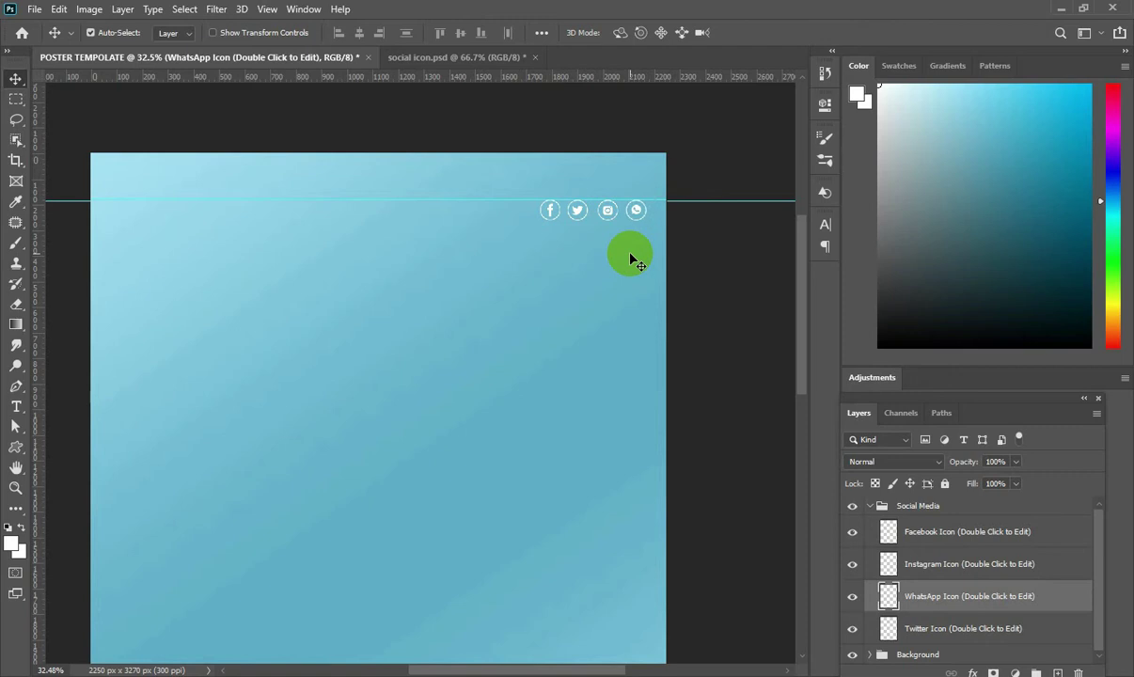
Select and collapse the Social Media group
click(937, 581)
click(920, 507)
click(869, 506)
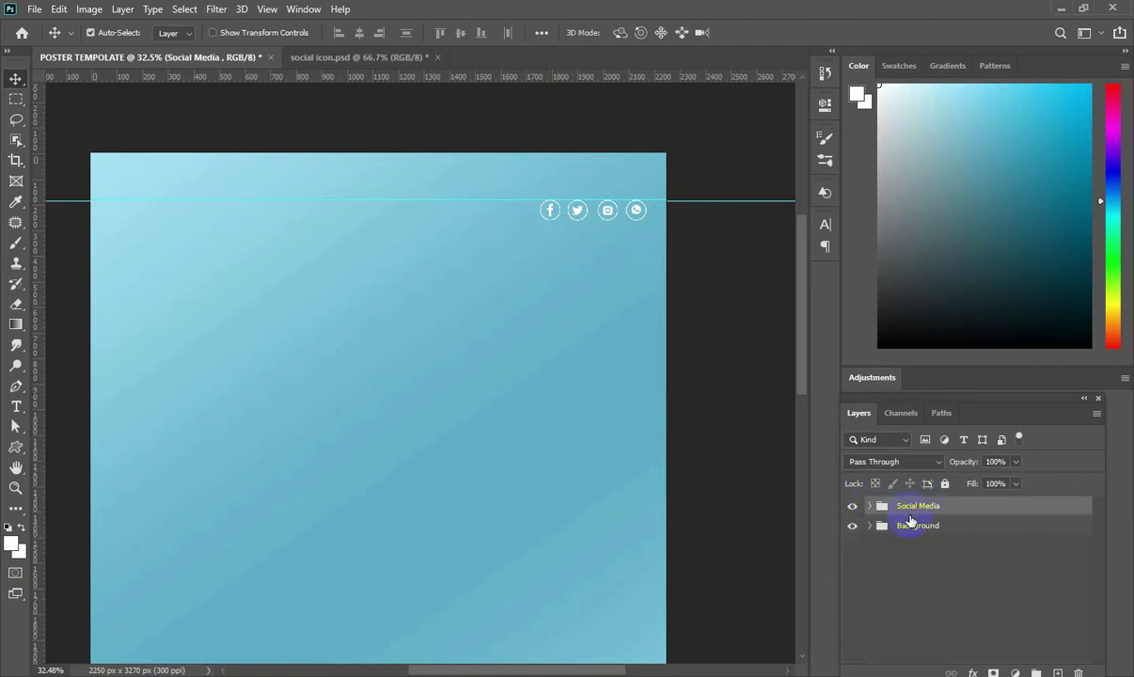
key(ctrl+t)
Scale the social icon row to 145.8% near the top right and clear the guide
scroll(560, 234, down, 2)
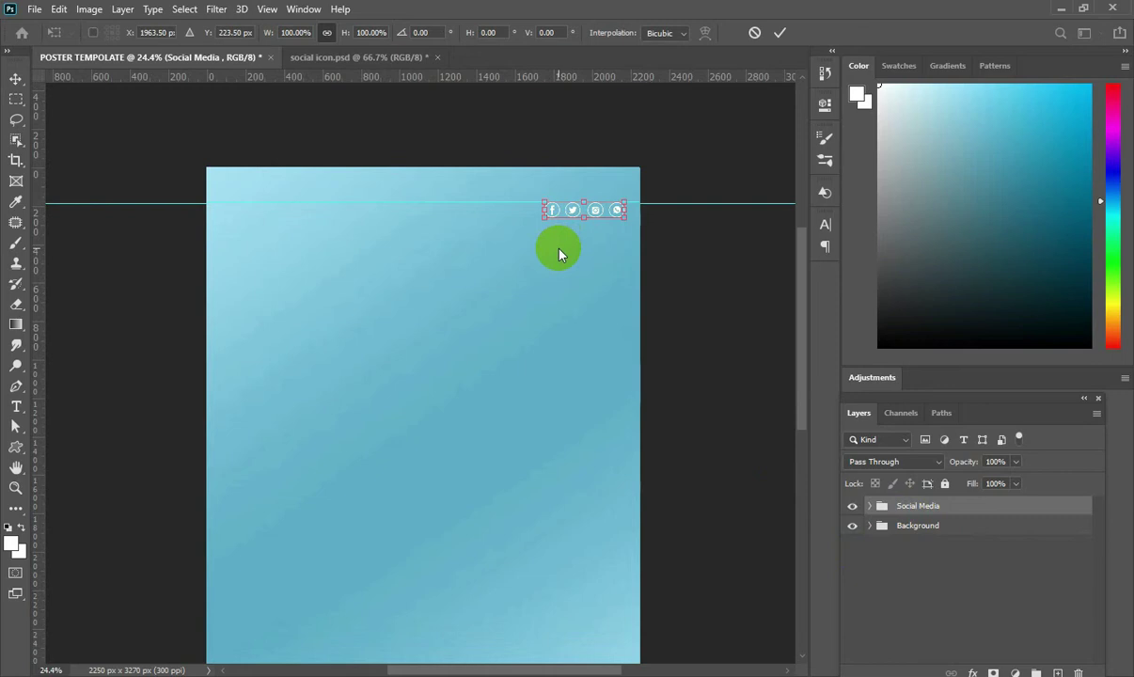
drag(543, 201, 508, 199)
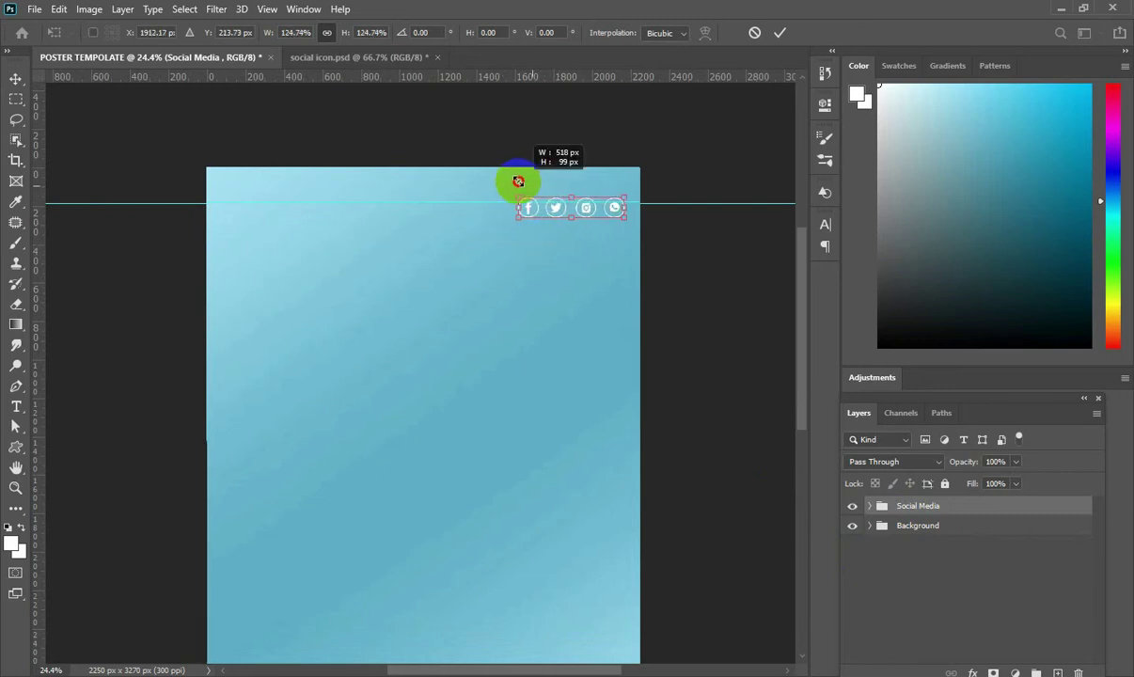
drag(583, 209, 598, 178)
click(778, 35)
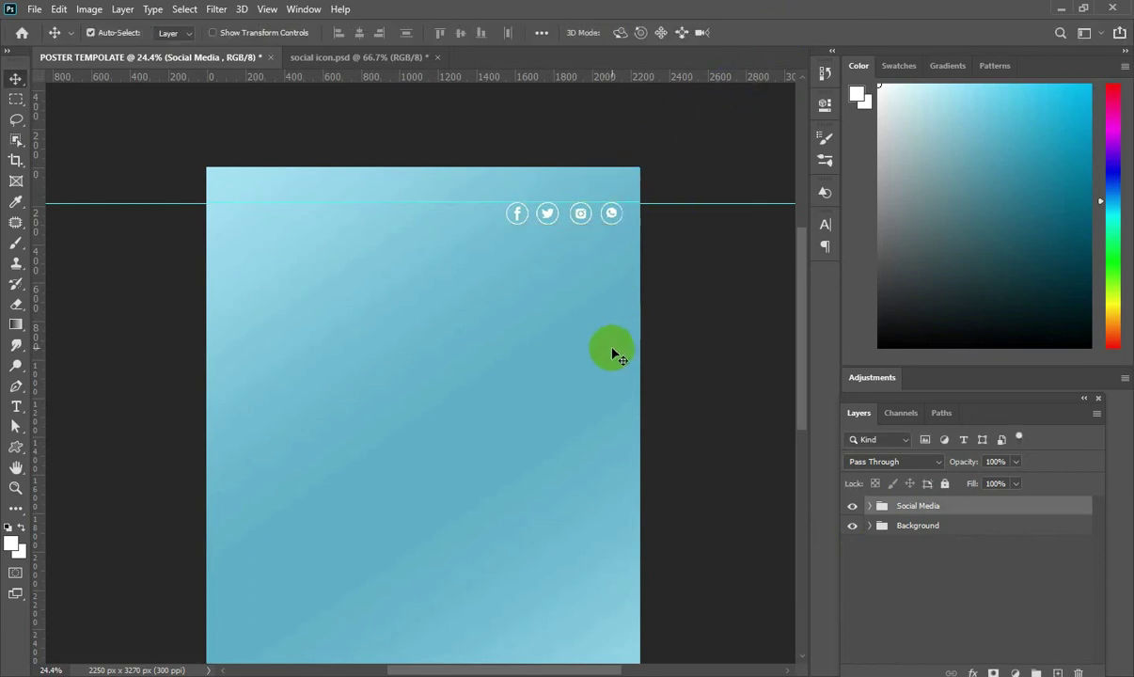
key(ctrl+minus)
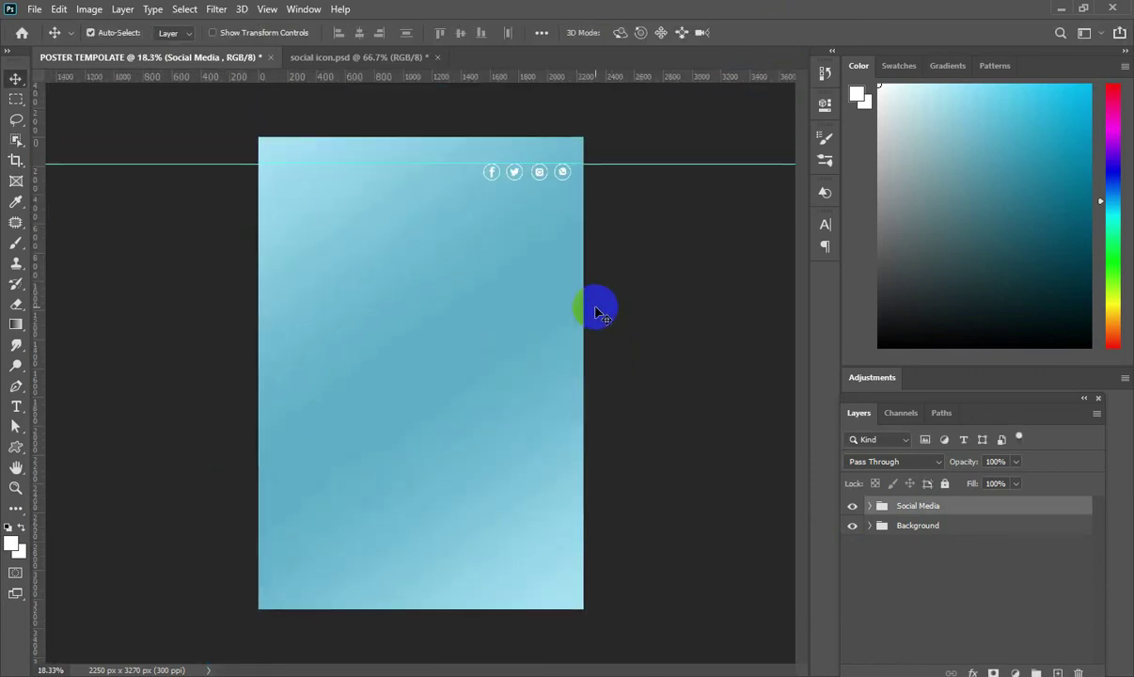
key(ctrl+semicolon)
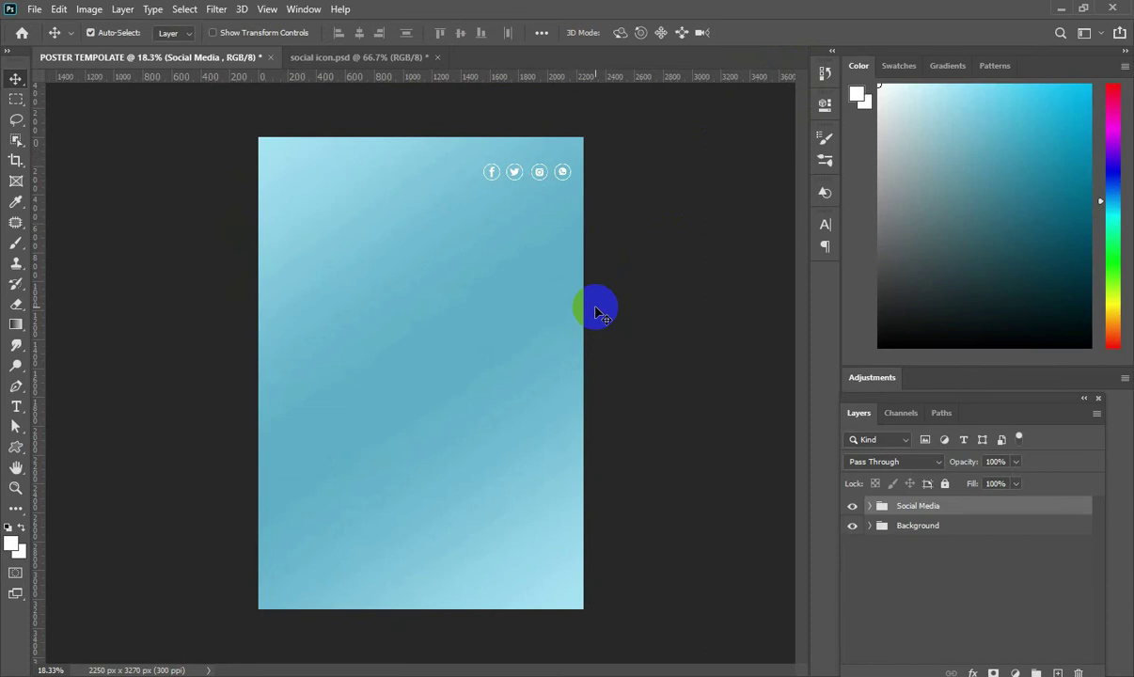
key(ctrl+plus)
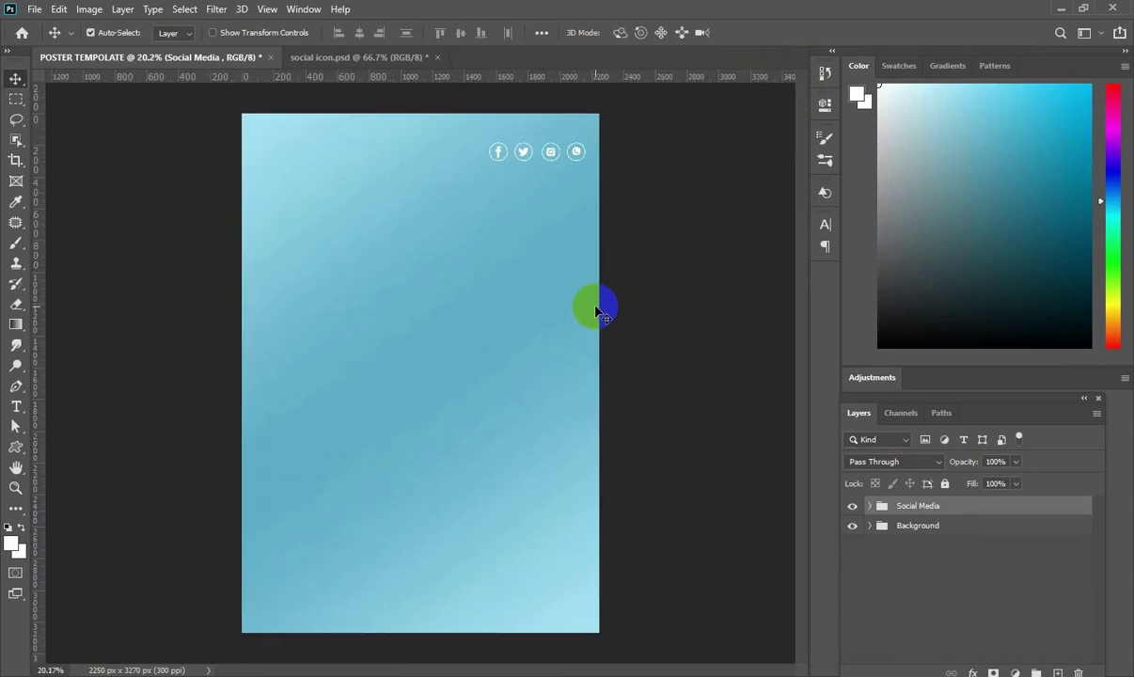
Add an empty layer to the poster, then object-select the pink-hat woman in the photo
click(1057, 674)
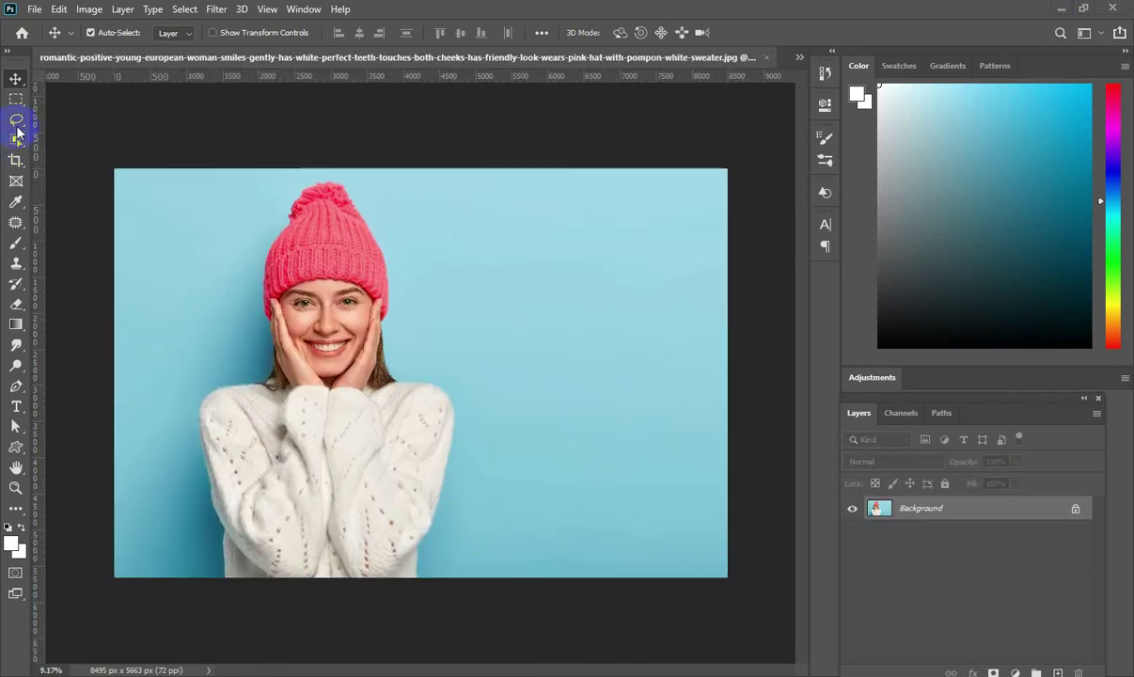
click(17, 146)
drag(152, 169, 503, 530)
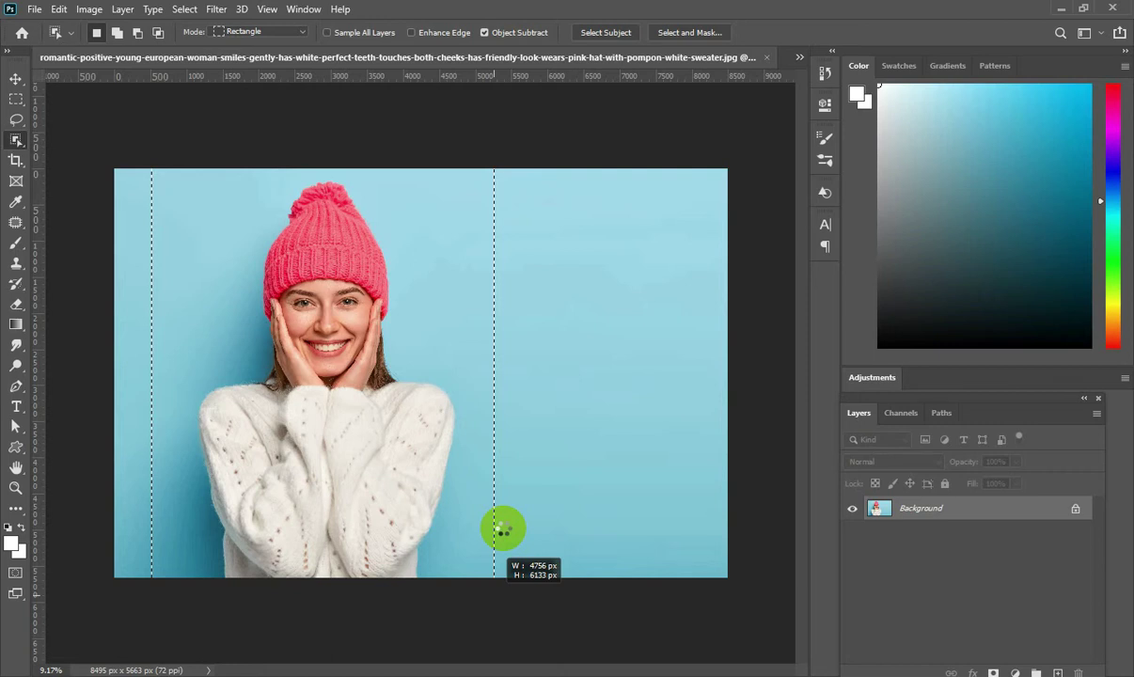
drag(504, 530, 503, 530)
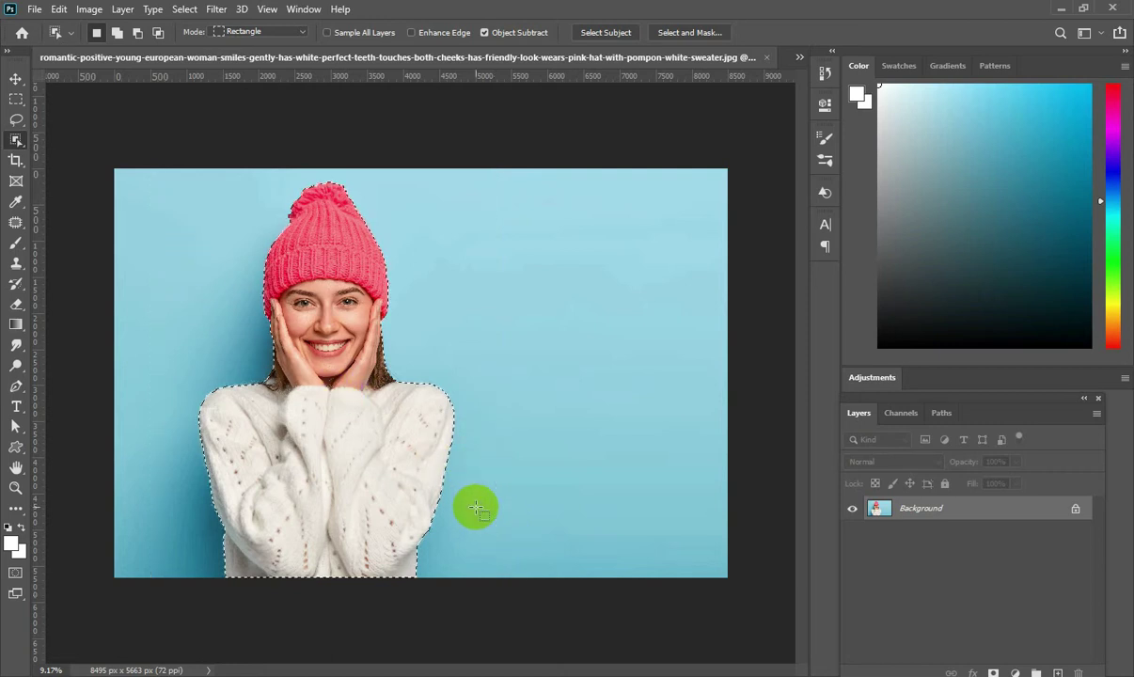
click(17, 79)
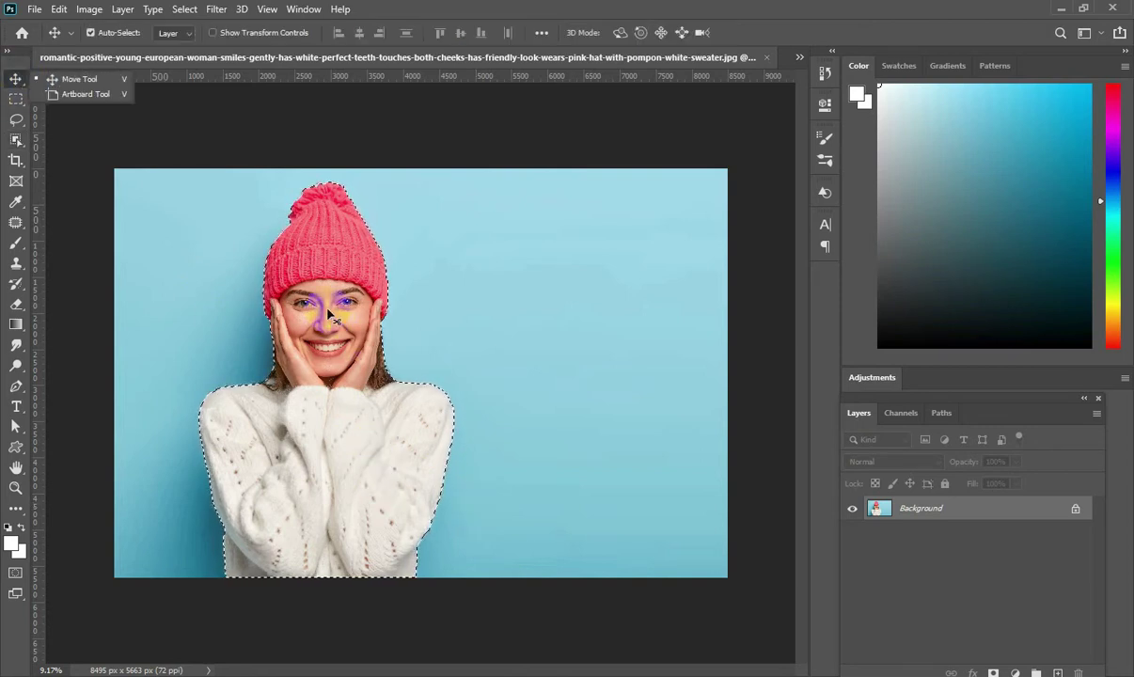
In POSTER TEMPOLATE, put Layer 2 into a group and pick Layer 1 in Background
key(ctrl)
click(799, 57)
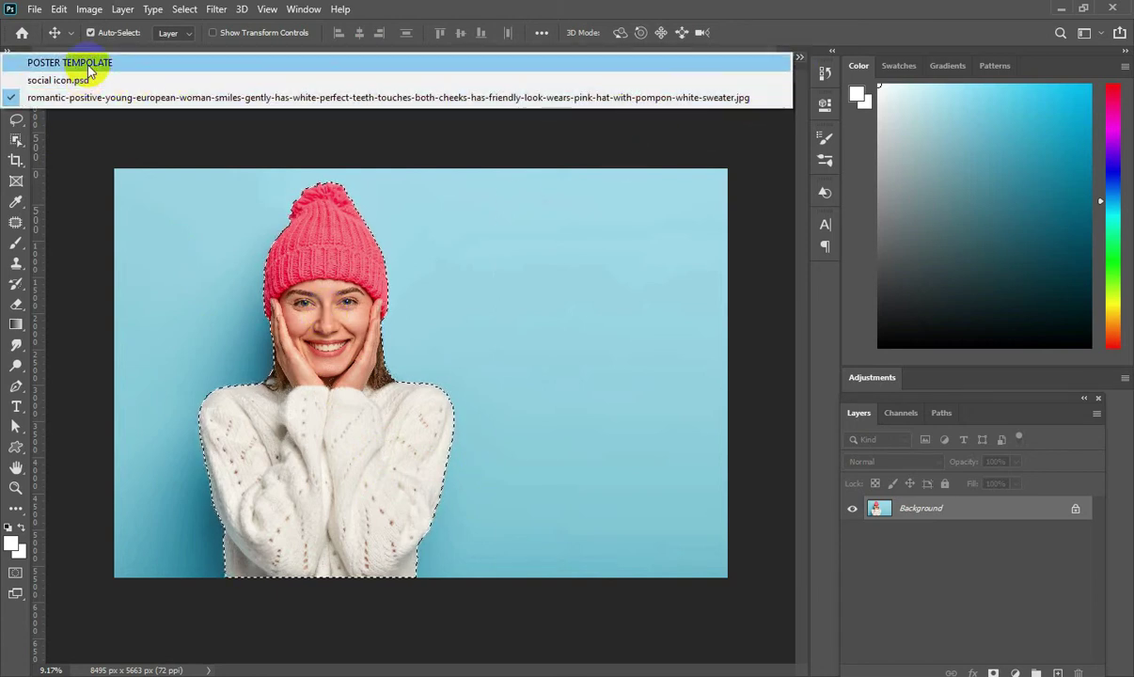
click(89, 71)
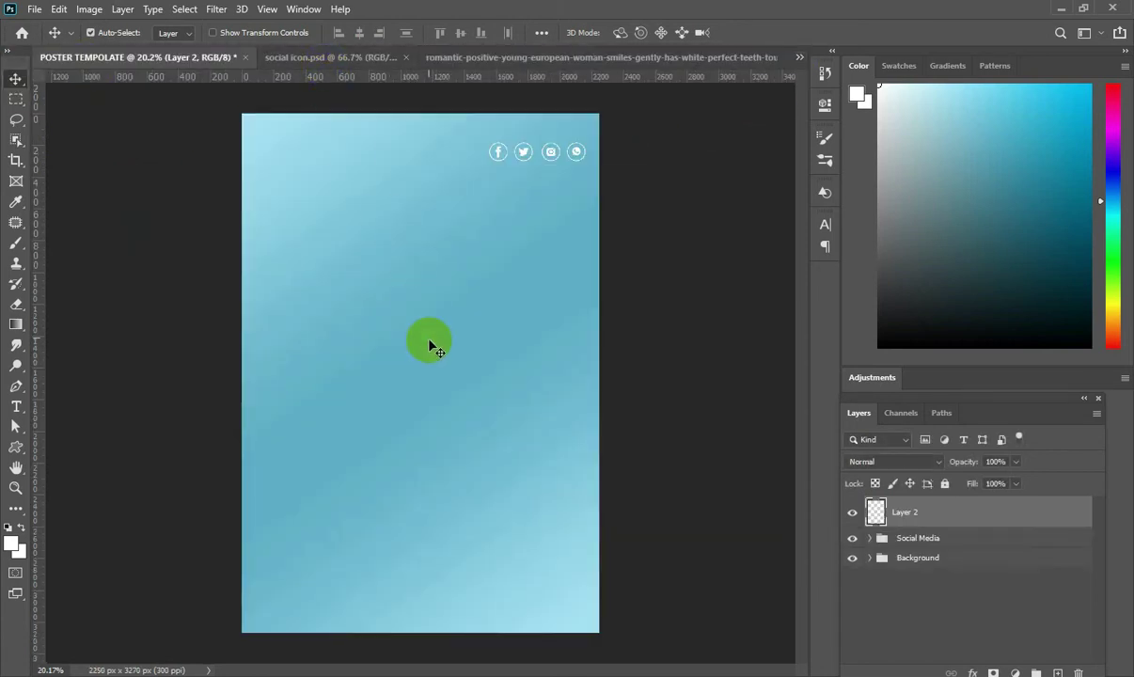
key(ctrl+g)
click(433, 346)
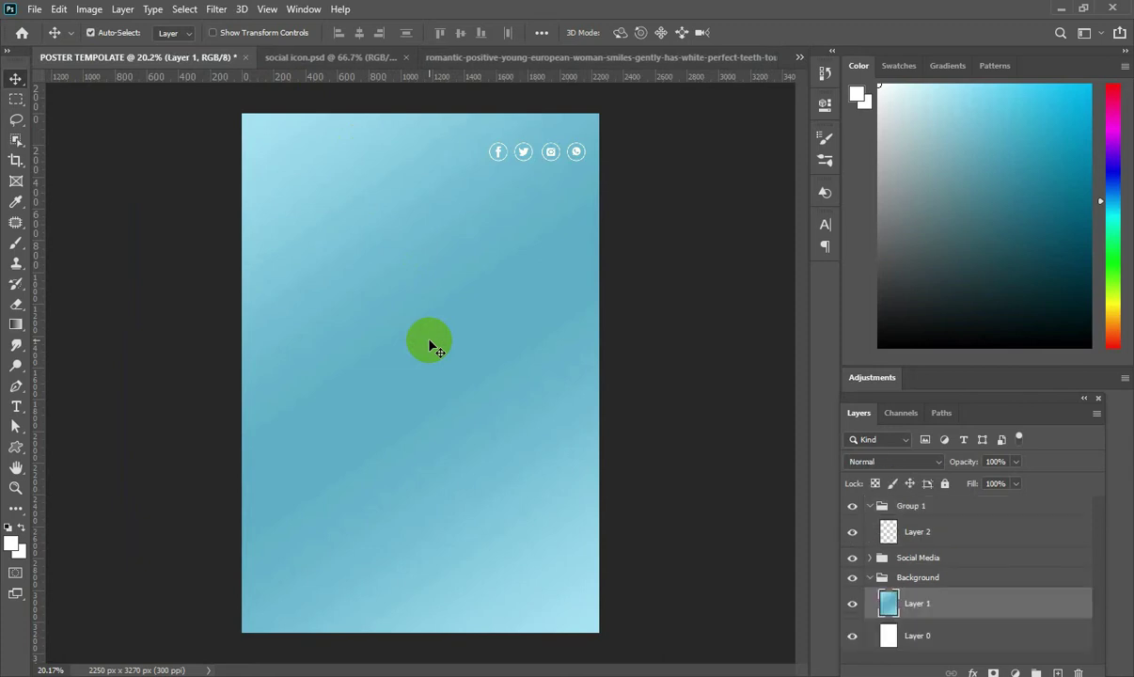
Drag the selected woman into the poster as Layer 3 and close the photo
click(649, 58)
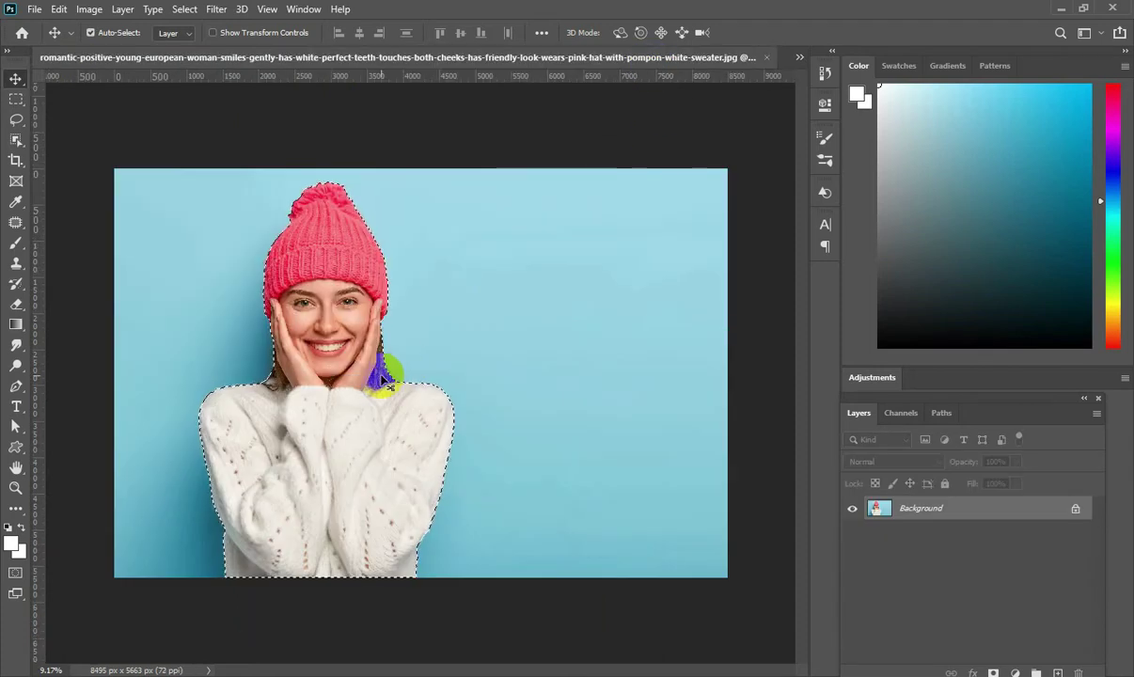
ctrl+click(346, 226)
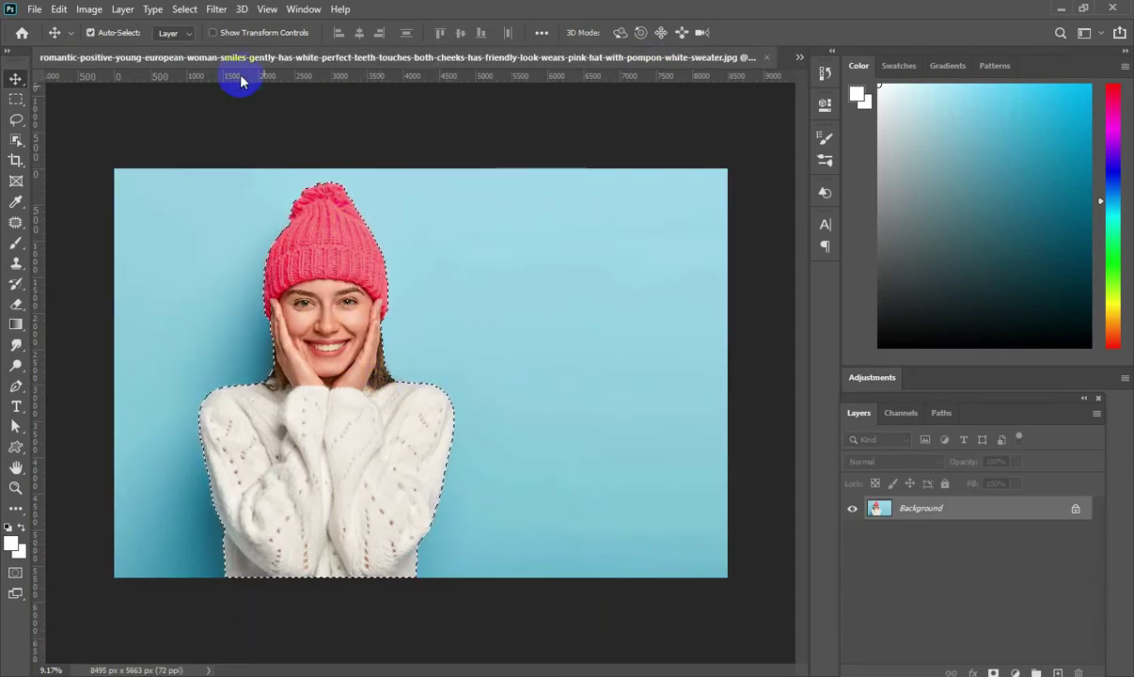
click(801, 56)
click(121, 70)
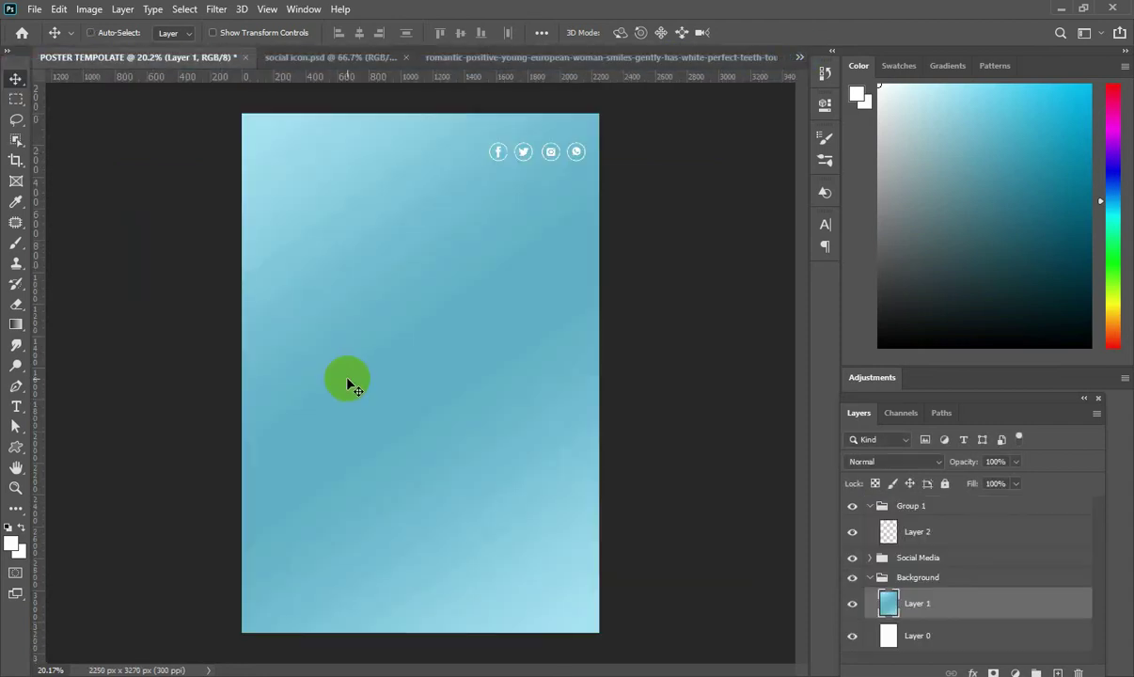
drag(308, 328, 334, 362)
click(723, 62)
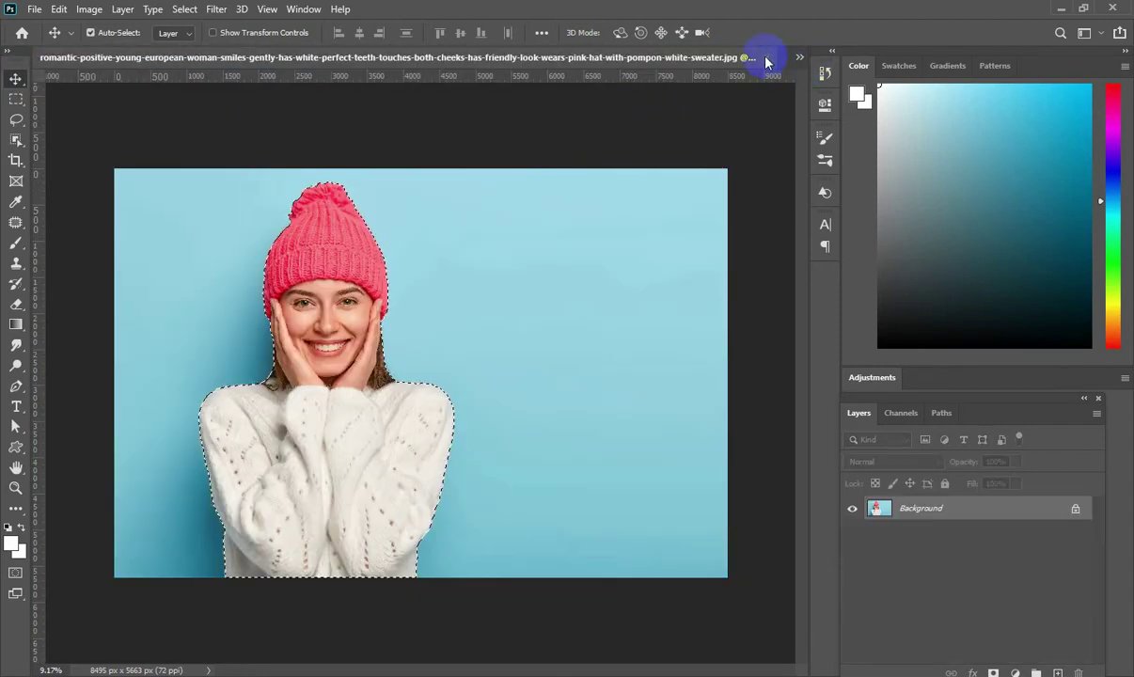
click(769, 58)
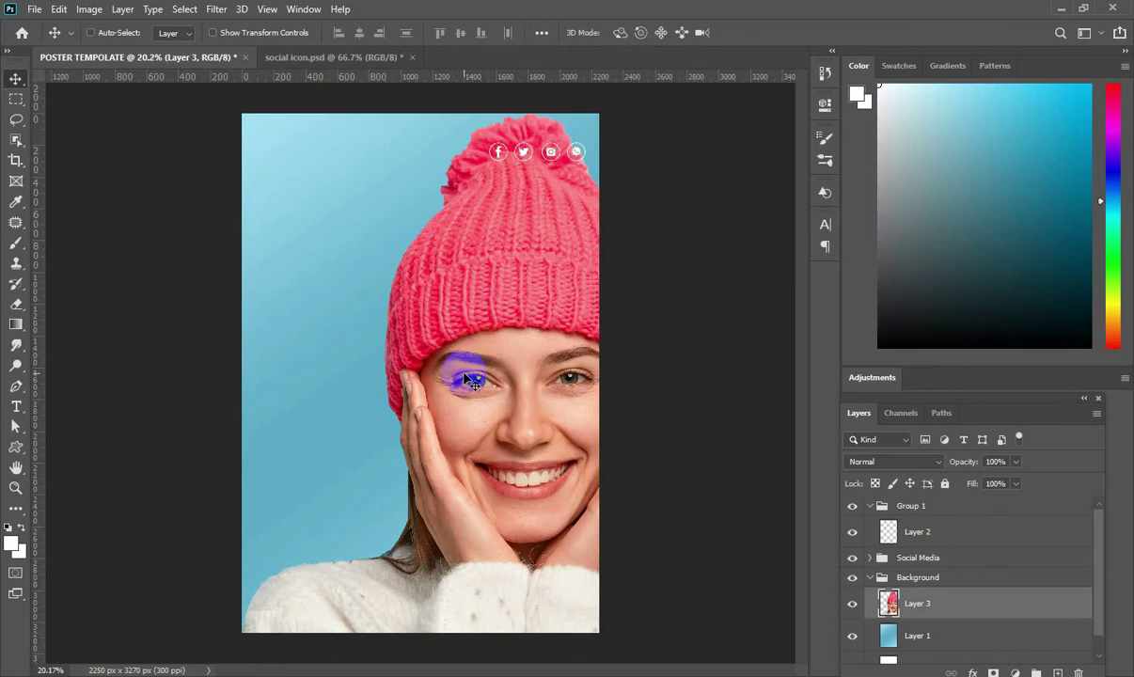
Scale the woman to 32.44% and place her on the right below the social icons
key(ctrl+t)
scroll(437, 348, down, 5)
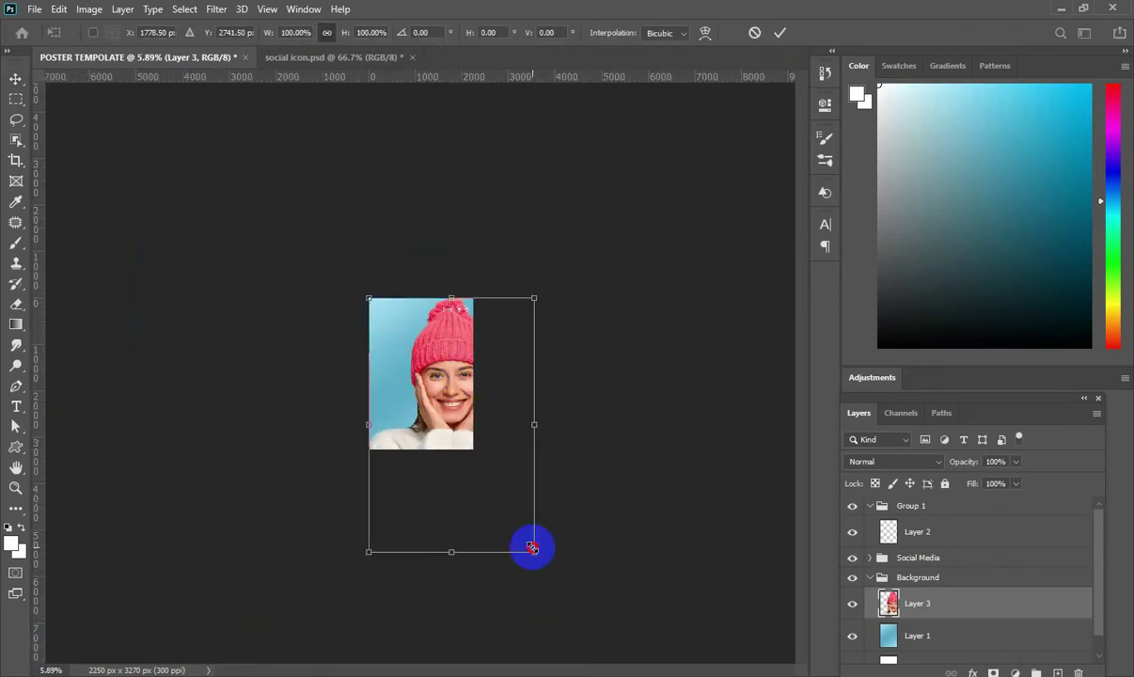
mouse_move(535, 552)
mouse_down()
mouse_move(406, 350)
mouse_move(428, 347)
mouse_up()
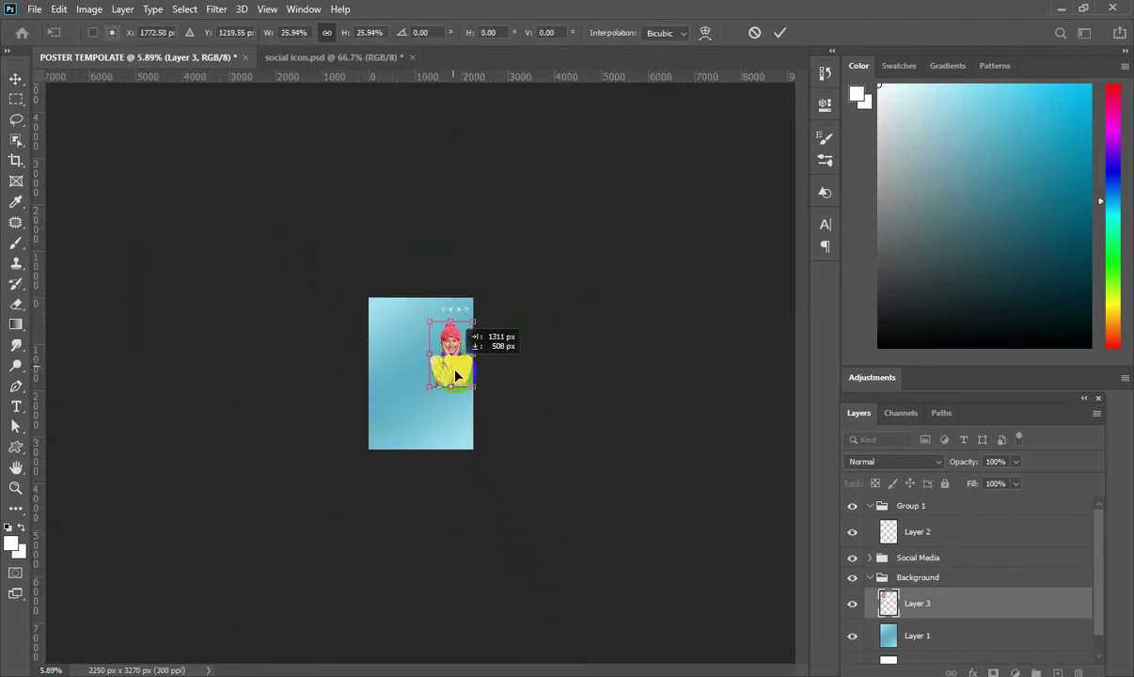
scroll(428, 347, up, 4)
scroll(428, 347, up, 1)
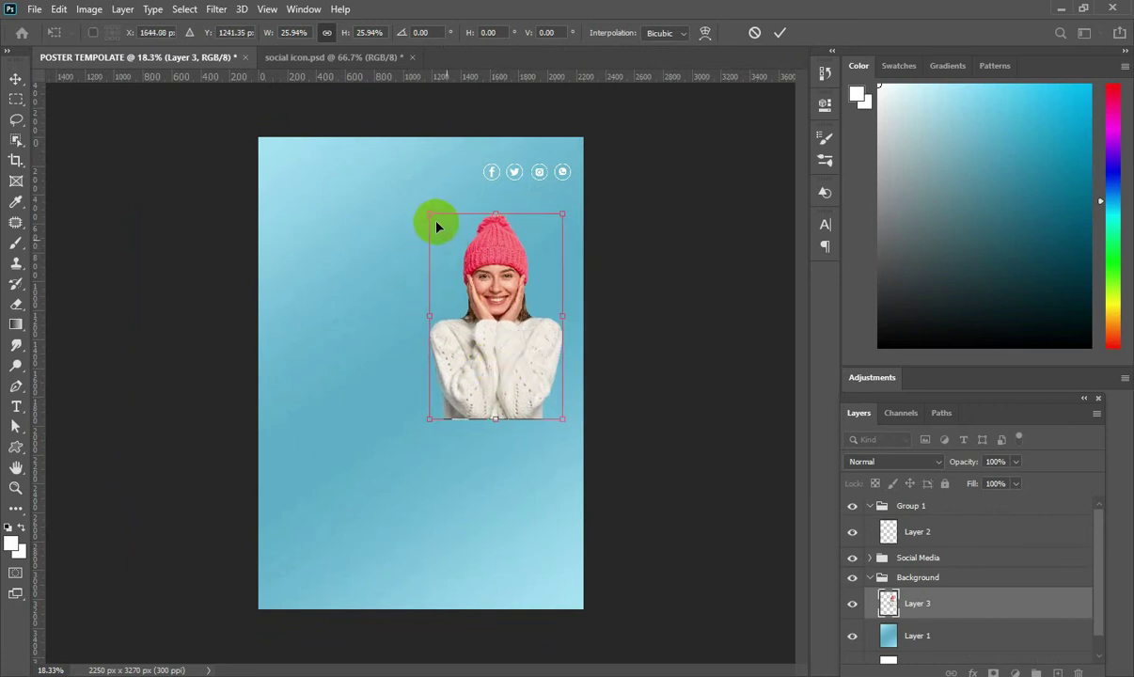
drag(430, 214, 409, 184)
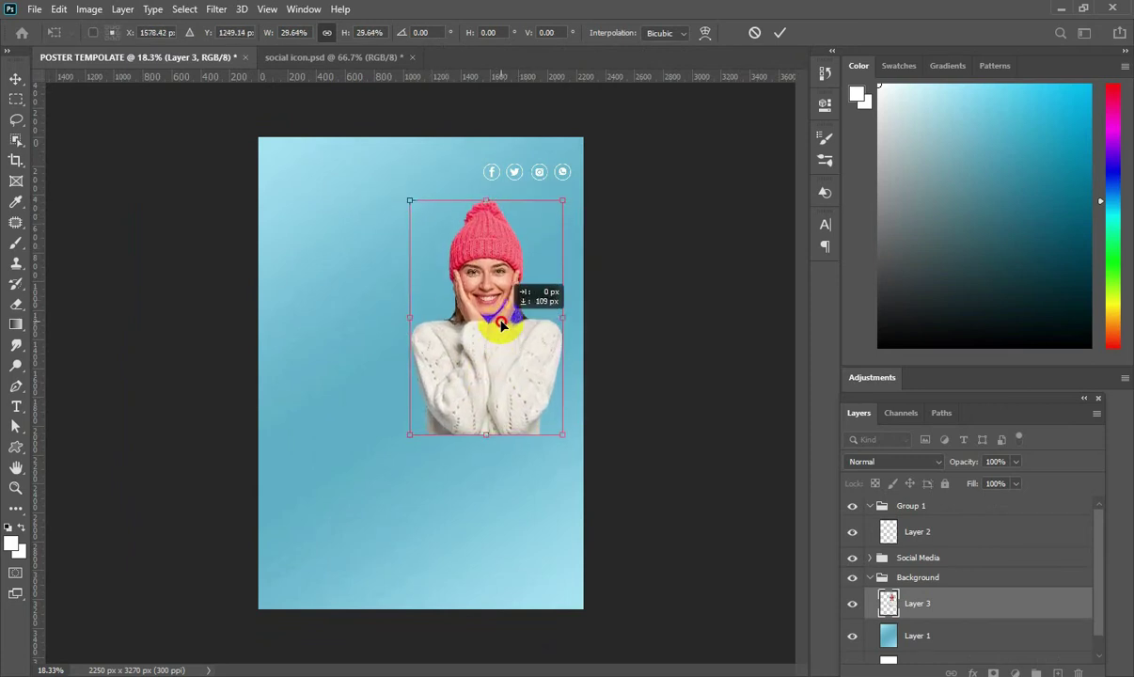
drag(562, 419, 569, 460)
drag(504, 380, 514, 392)
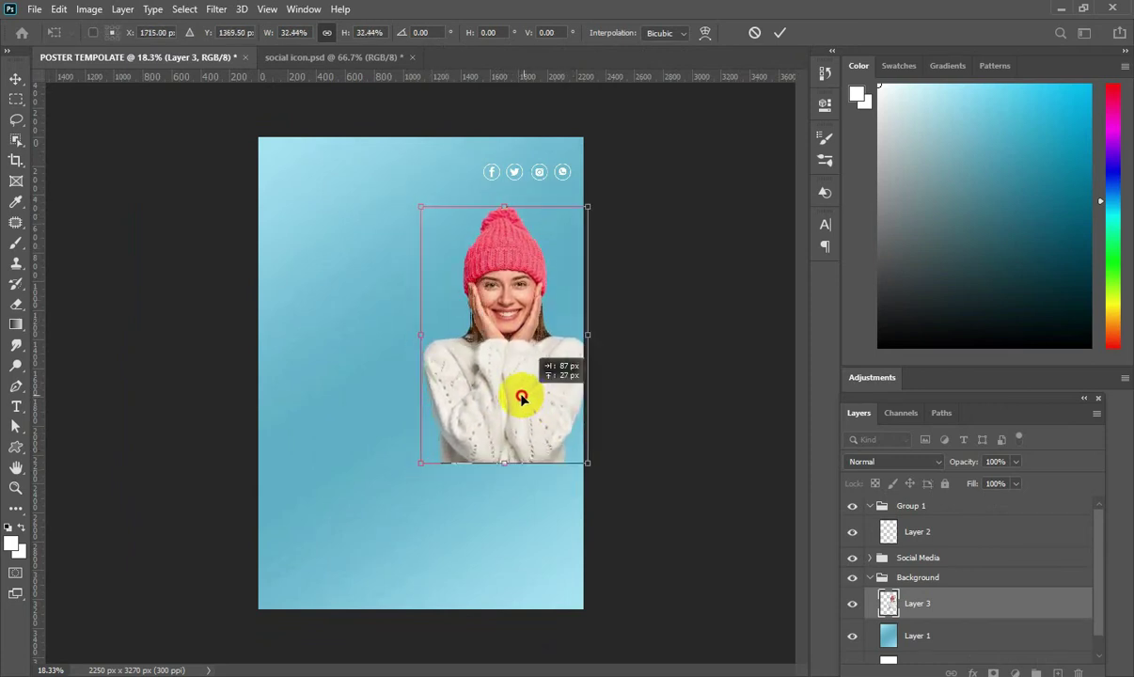
click(779, 33)
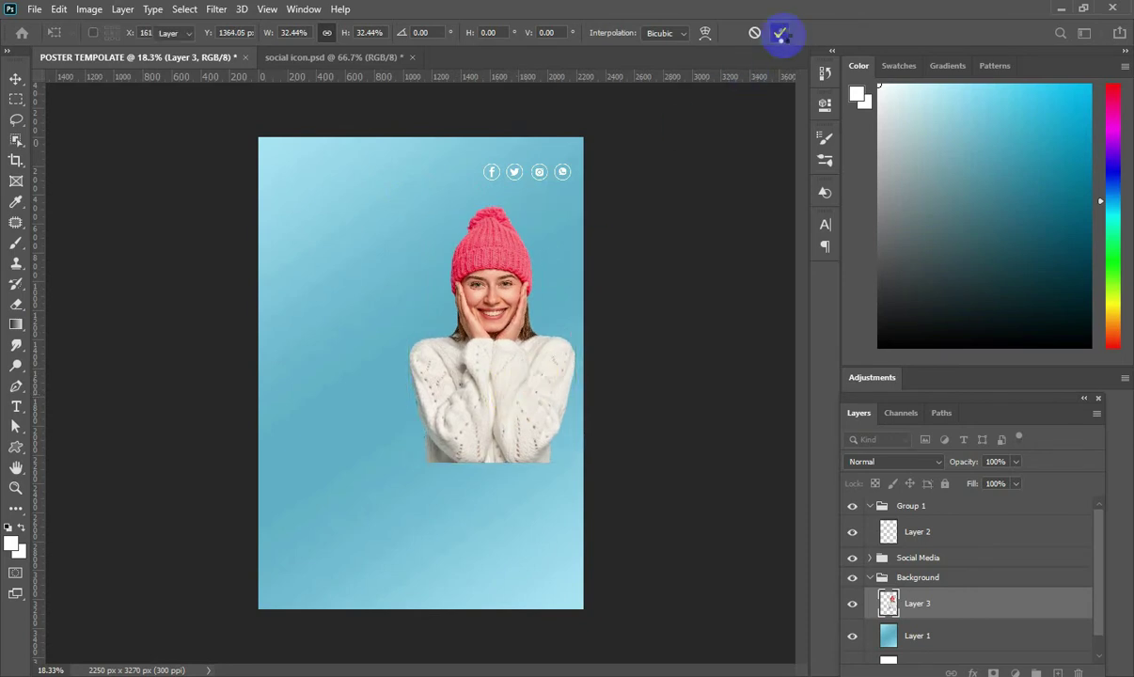
Merge a new layer into Layer 2 and check Group 1 and Background contents by toggling visibility
click(658, 667)
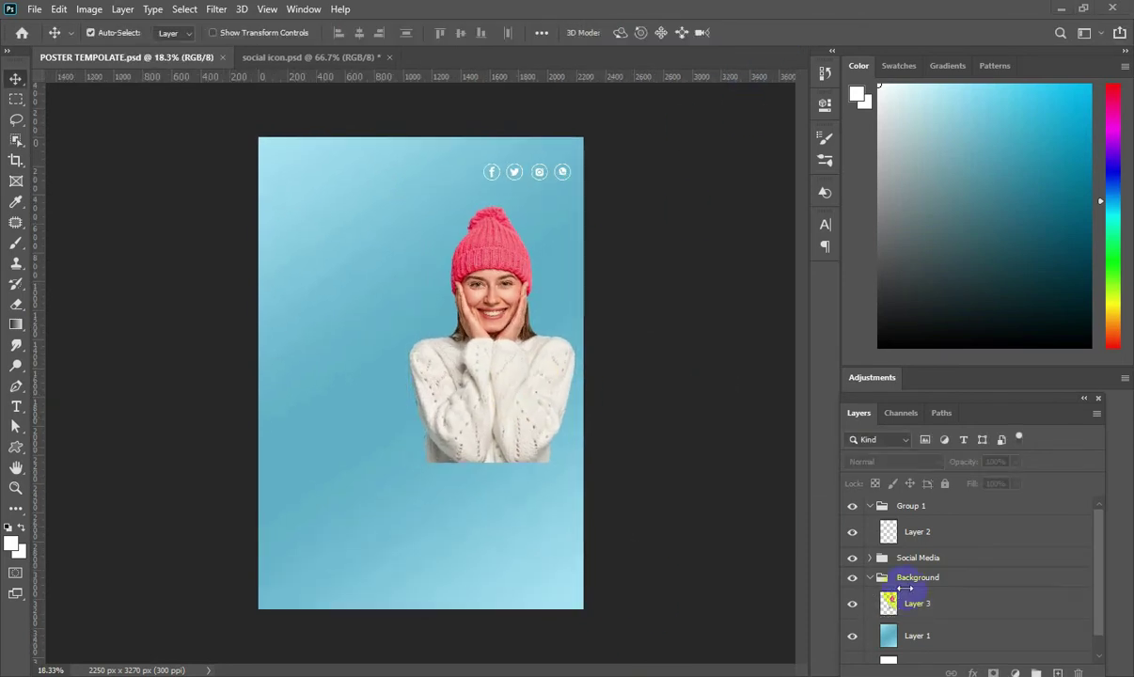
click(1059, 673)
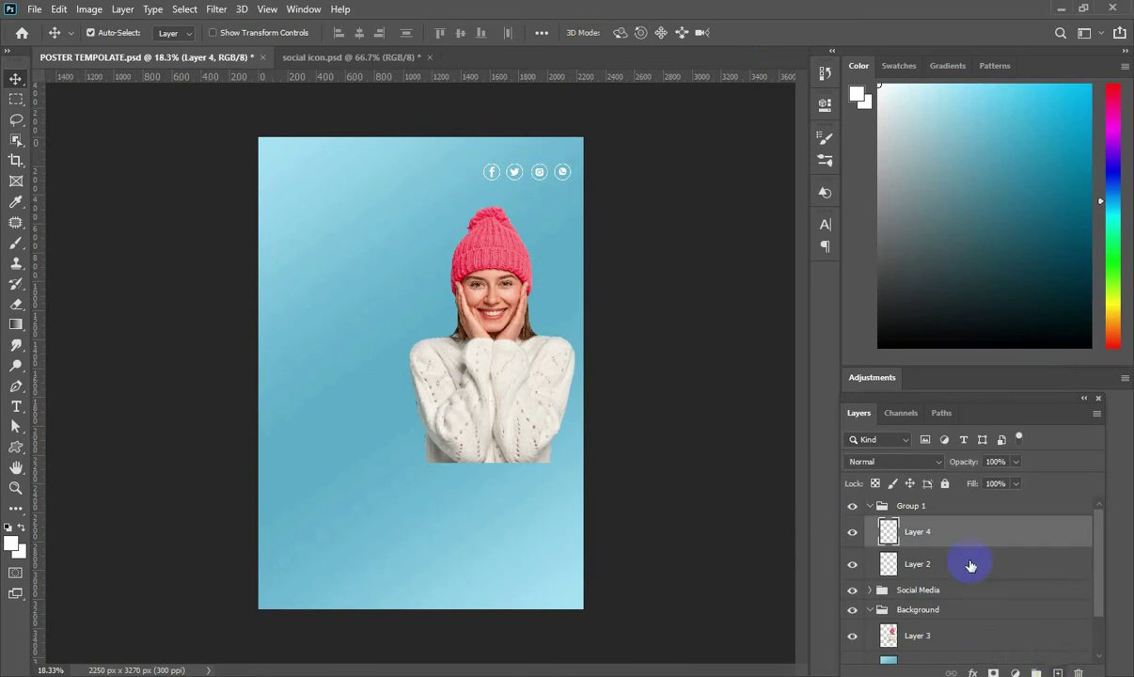
key(ctrl+e)
click(876, 509)
click(853, 508)
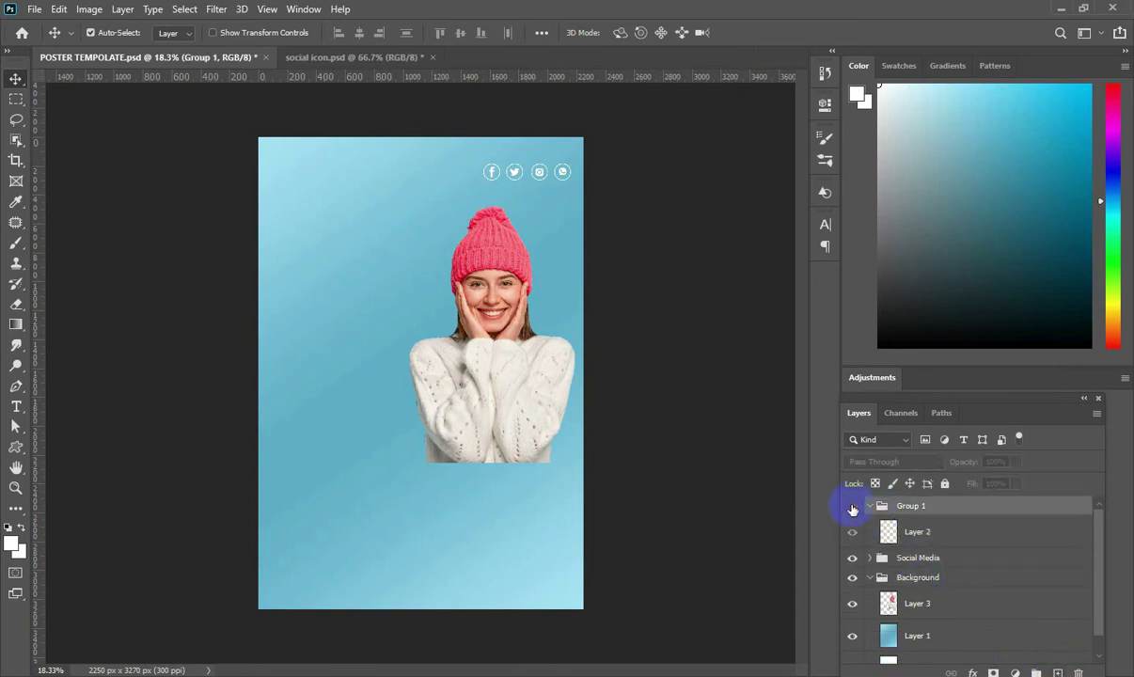
click(853, 506)
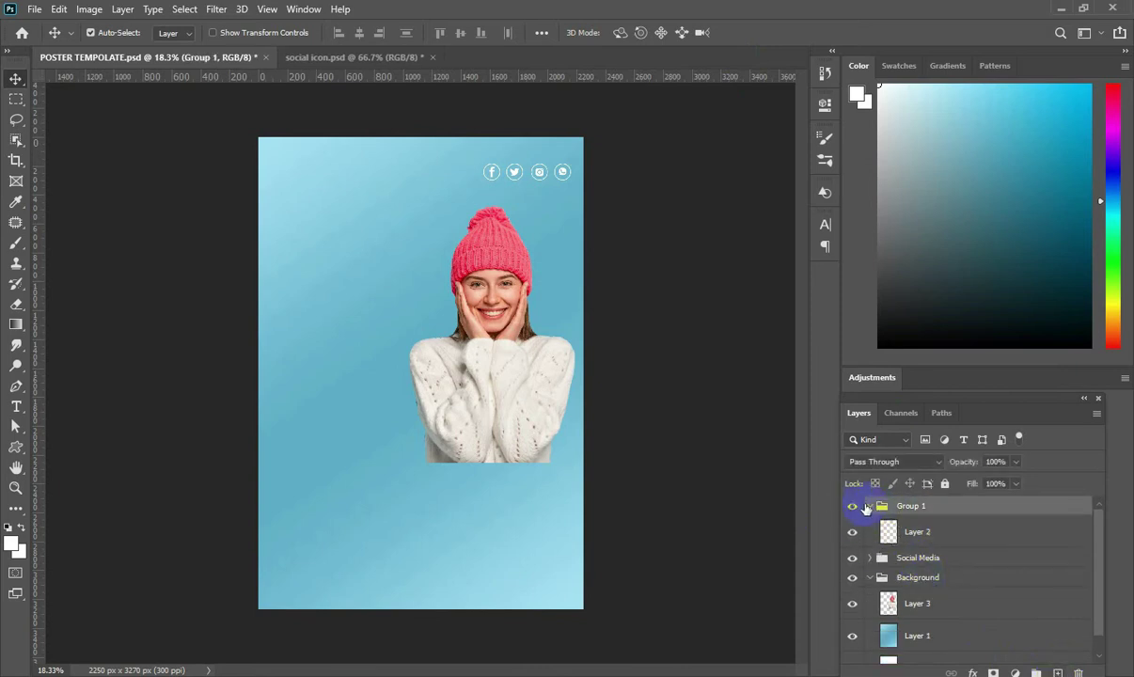
click(870, 506)
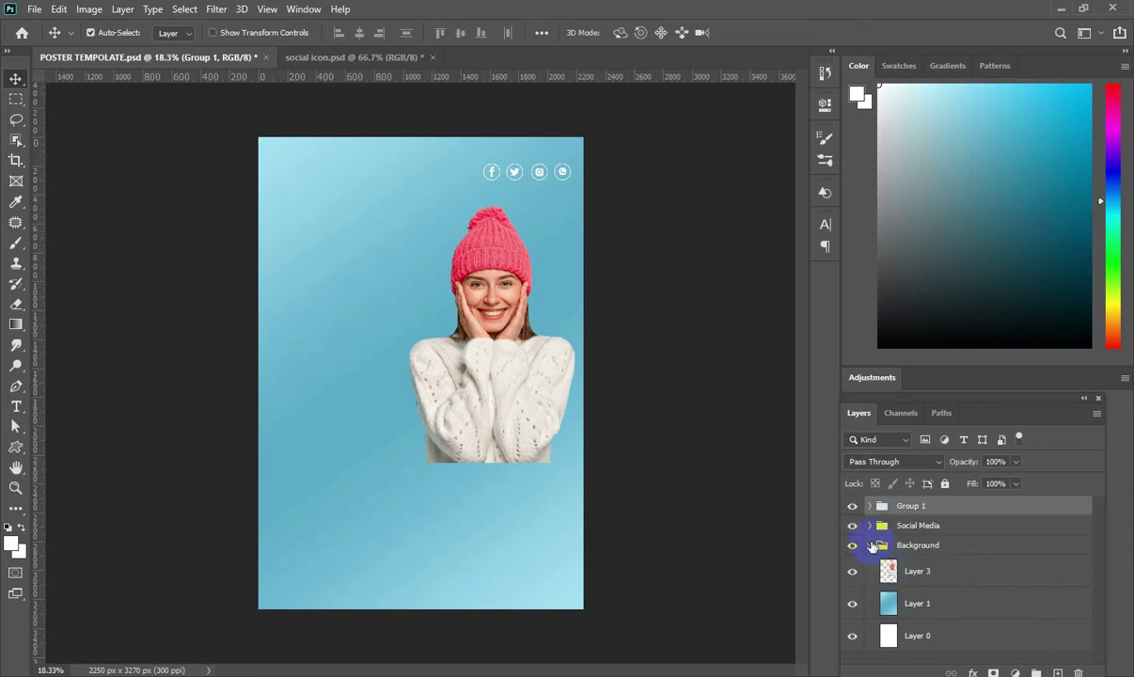
click(853, 546)
click(853, 545)
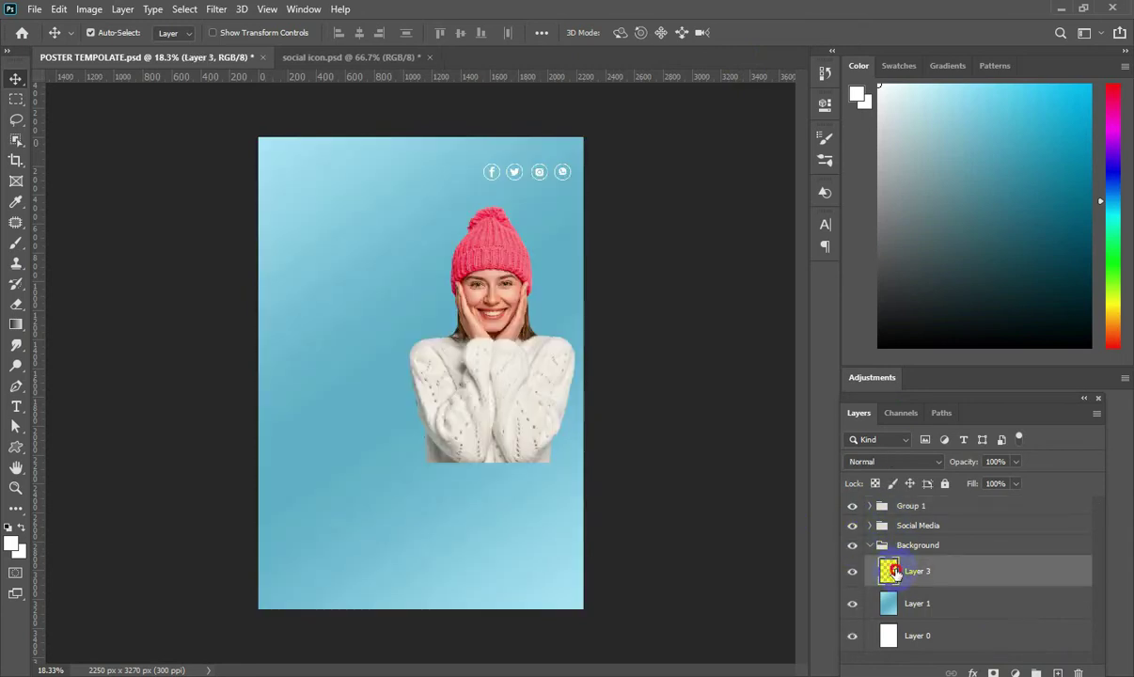
Move the woman's layer out of Background into Group 1 and delete the spare Layer 2
drag(895, 571, 910, 515)
click(852, 506)
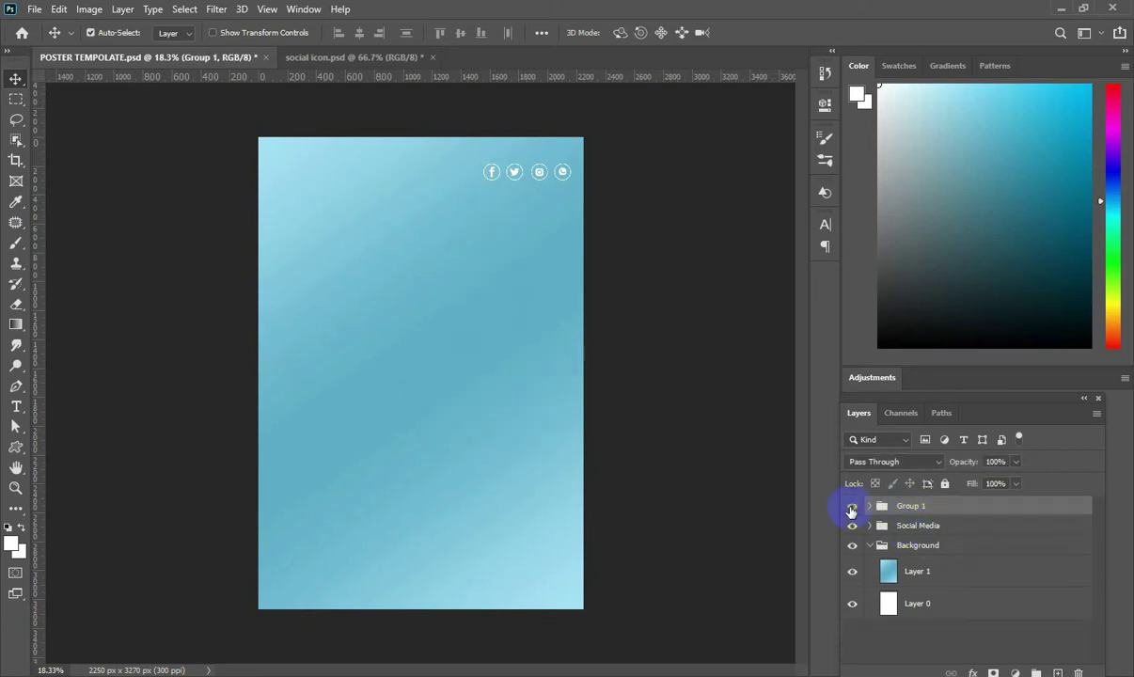
click(852, 506)
click(869, 506)
click(903, 567)
key(Delete)
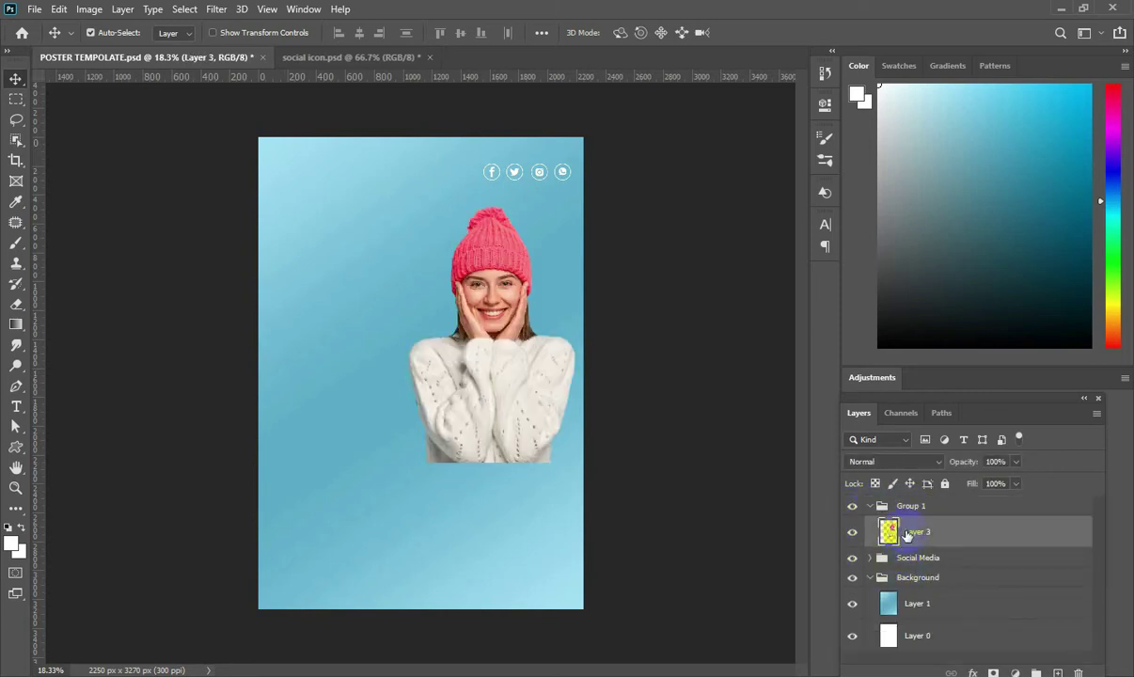
Rename the group to image, collapse the groups, and add a new group with an empty layer
click(910, 508)
text(imag)
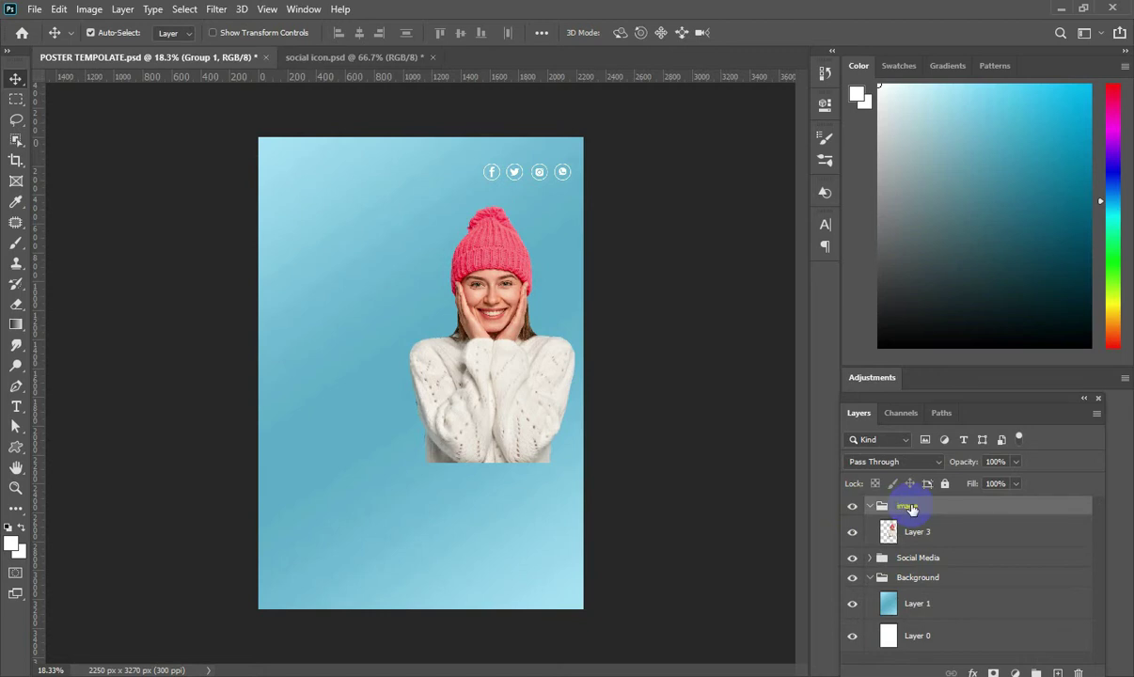
key(Return)
click(869, 506)
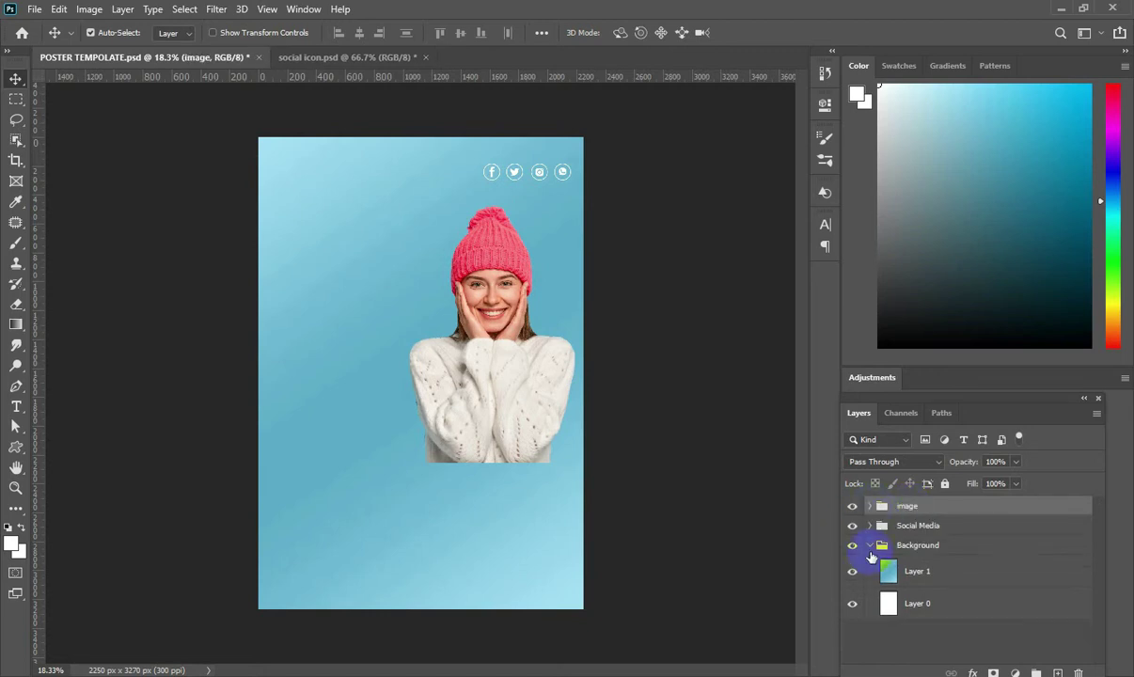
click(868, 545)
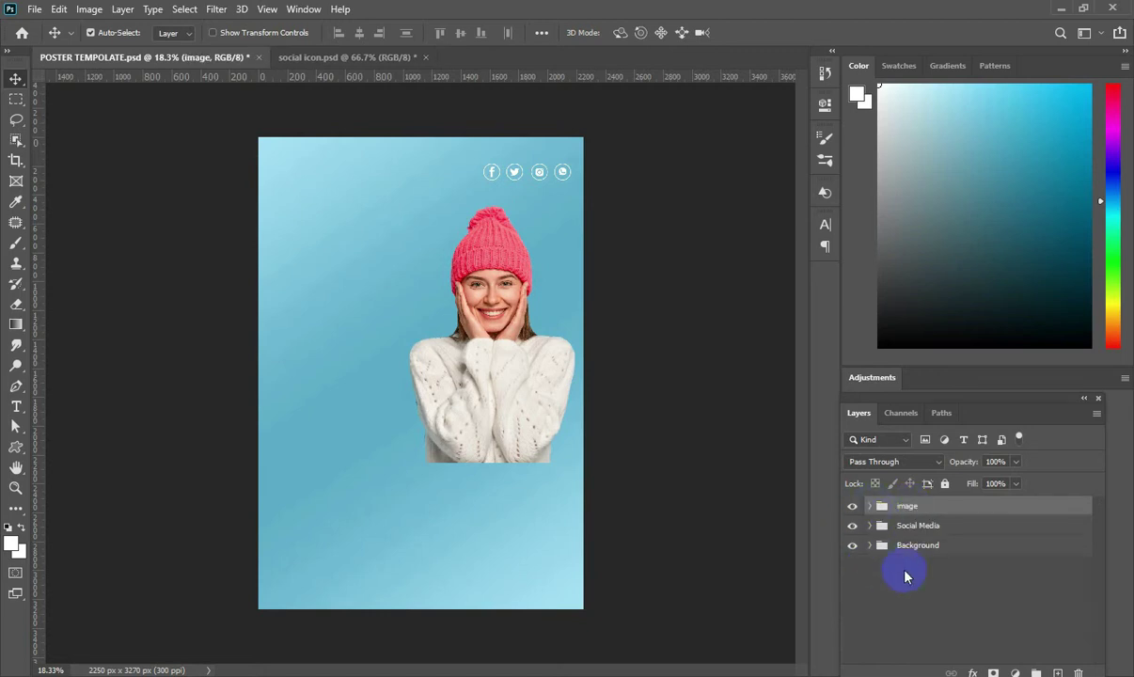
click(1036, 673)
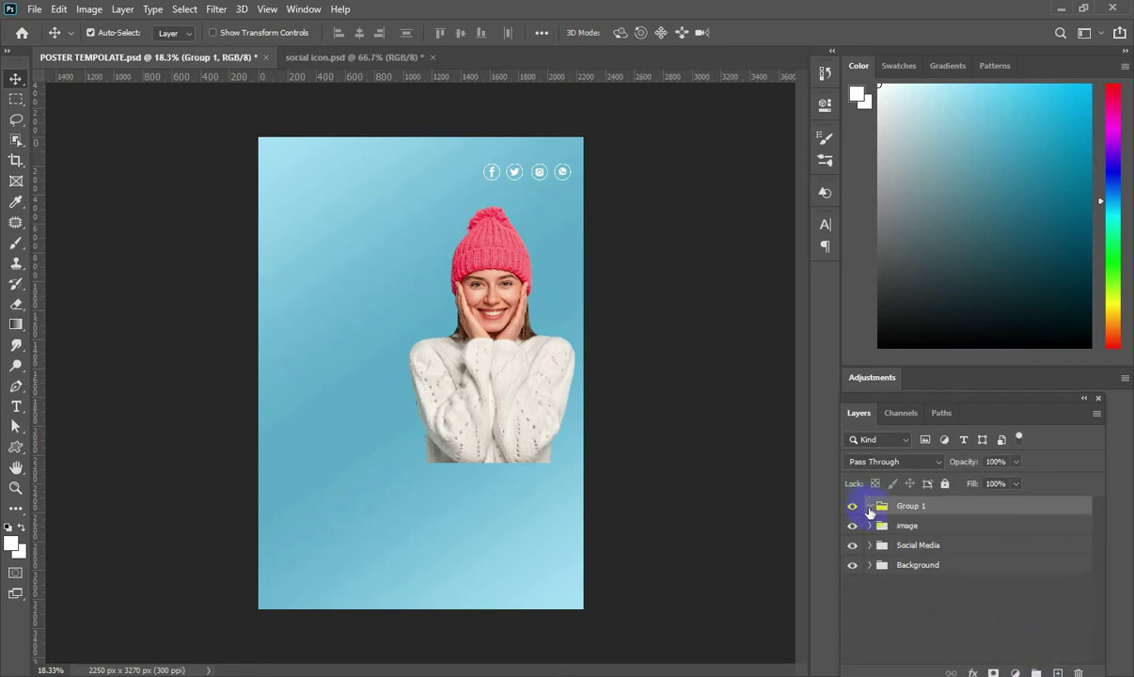
click(1055, 671)
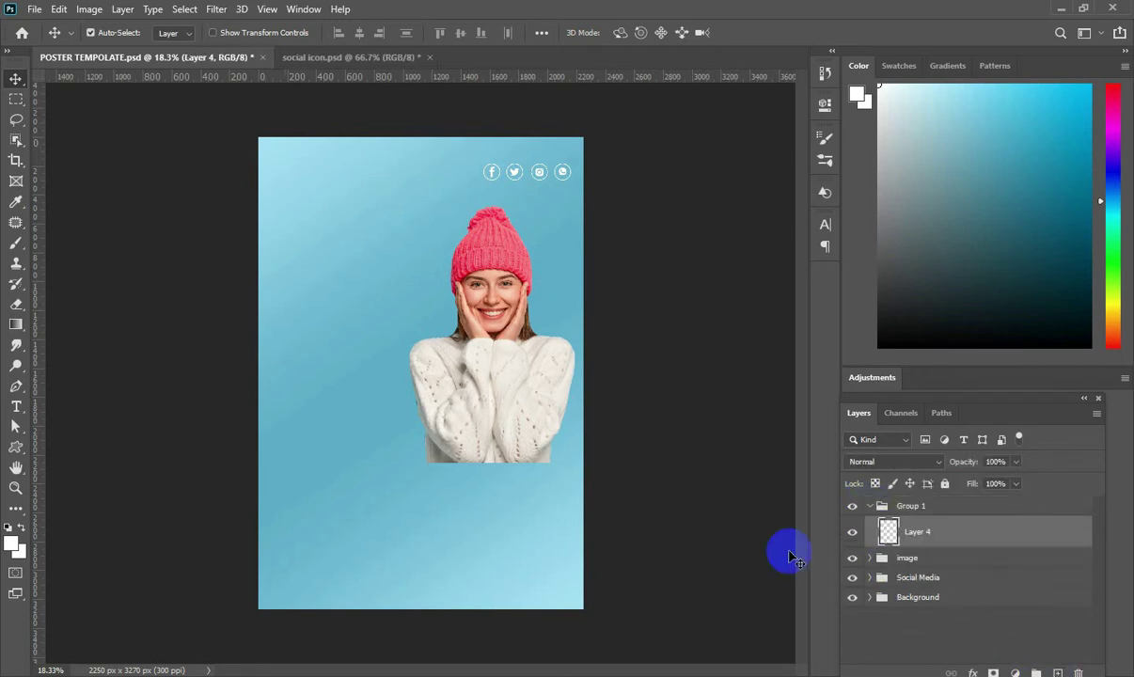
Switch to the Brush Tool and choose the Soft Round Pressure Opacity and Flow preset
click(15, 449)
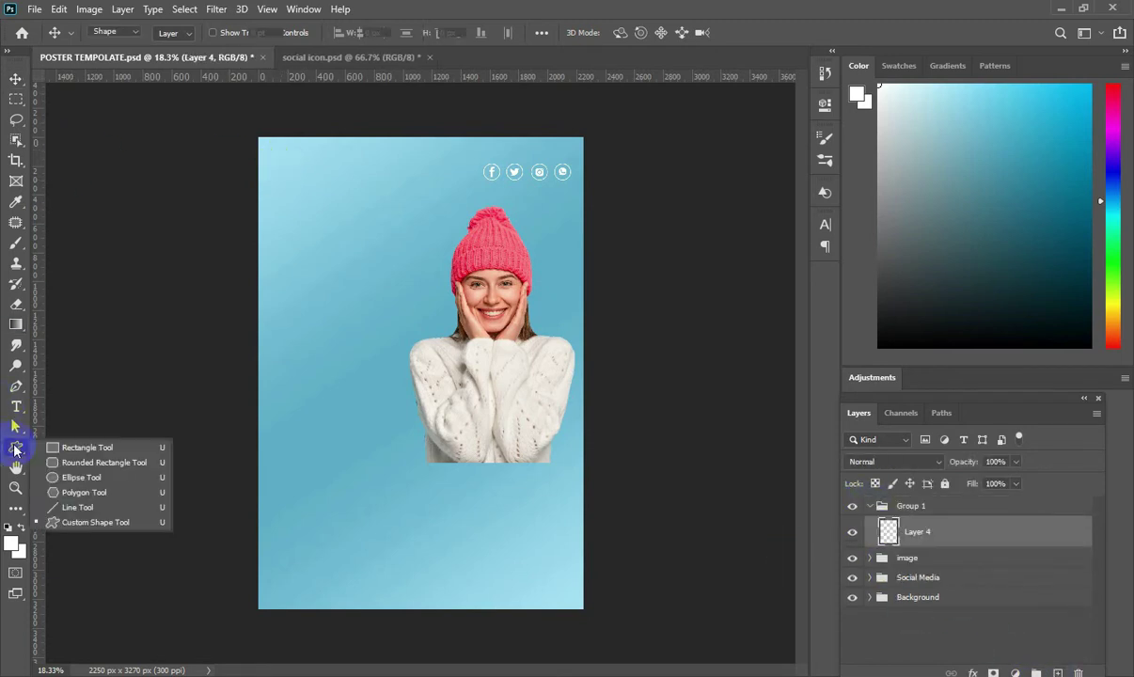
right_click(14, 242)
click(75, 242)
click(112, 34)
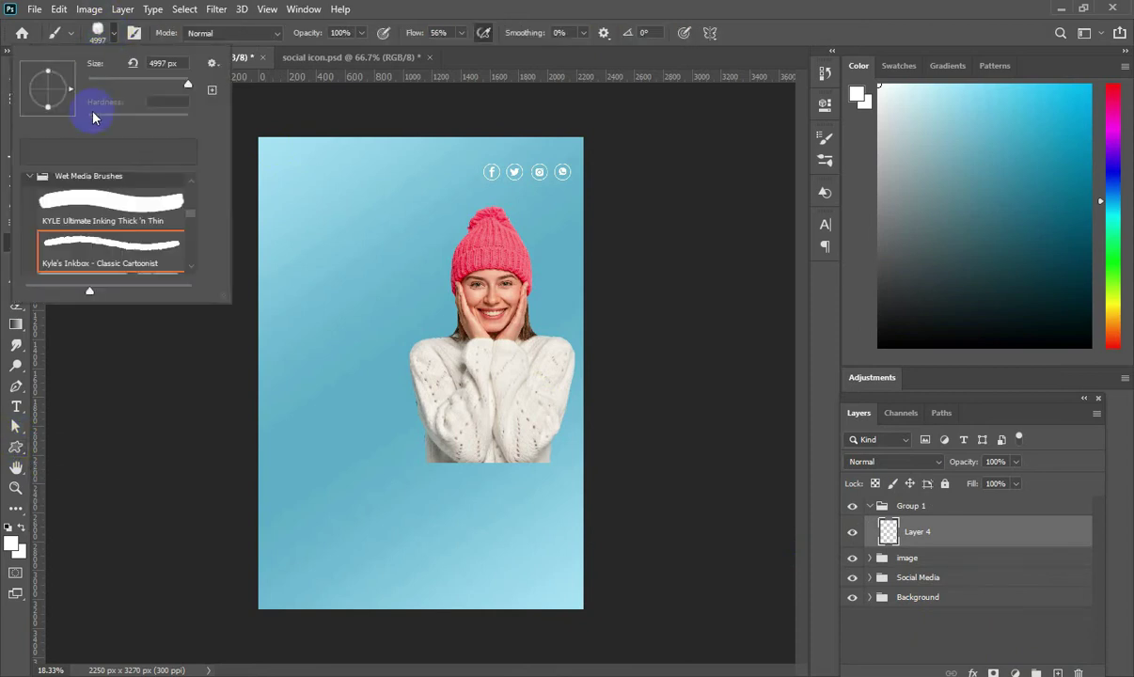
scroll(104, 219, up, 2)
scroll(104, 219, up, 2)
scroll(104, 219, up, 2)
scroll(104, 219, up, 1)
click(104, 229)
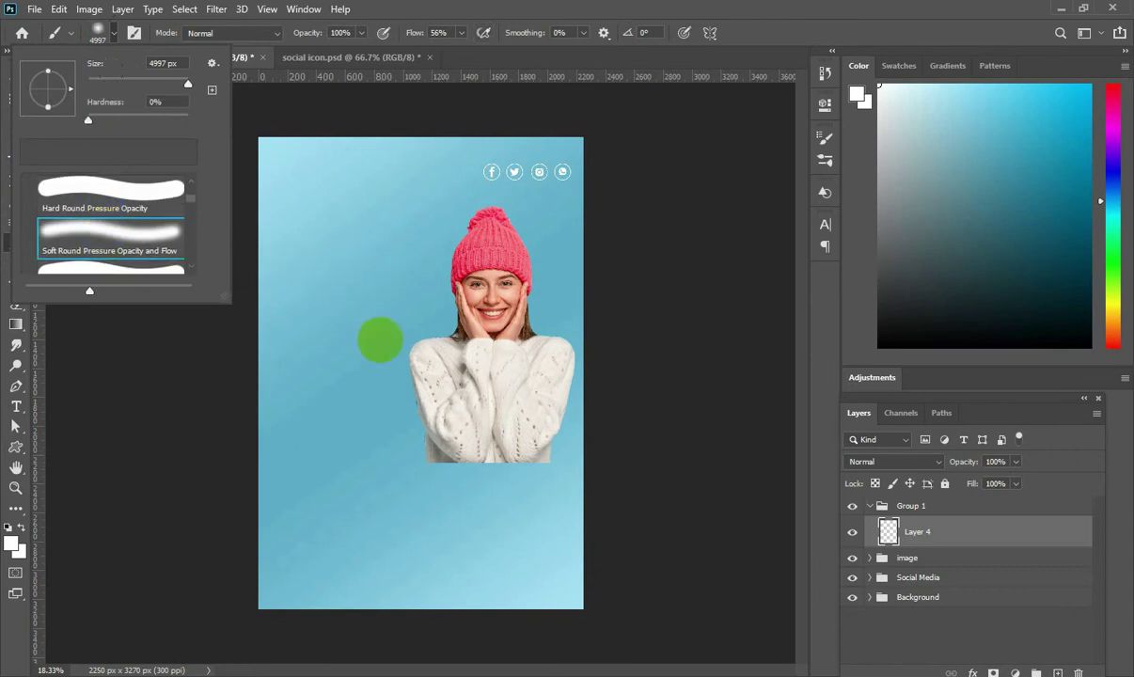
Set the brush hardness to 0% and its size to about 69 px
click(150, 97)
drag(184, 86, 115, 83)
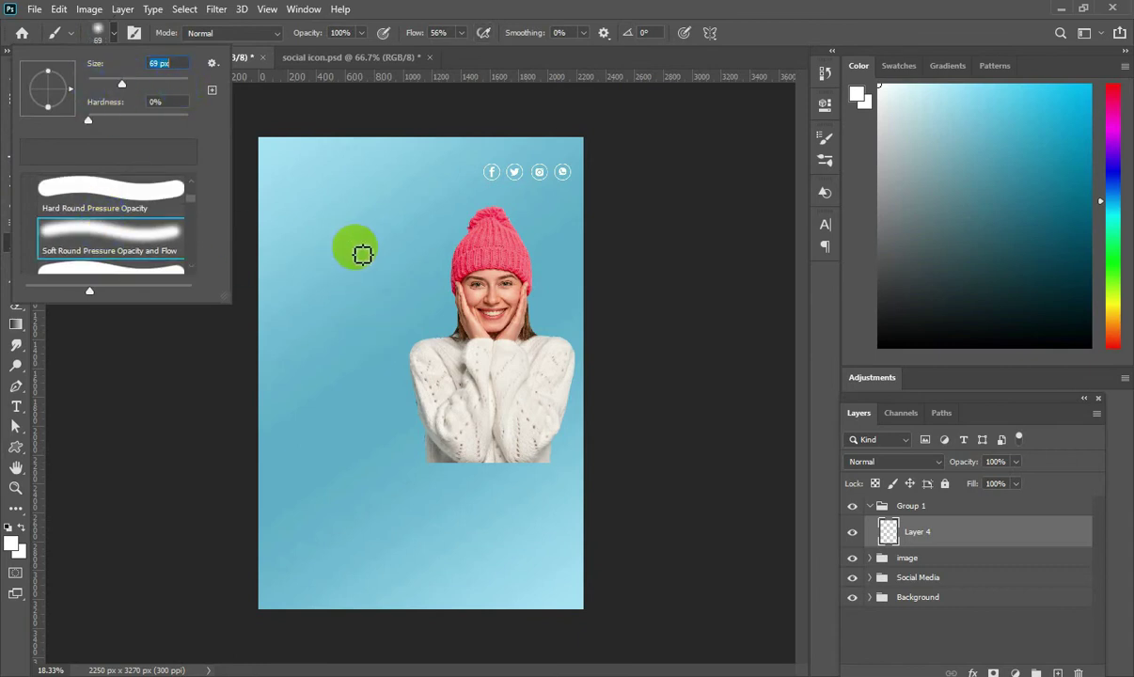
click(118, 83)
click(677, 56)
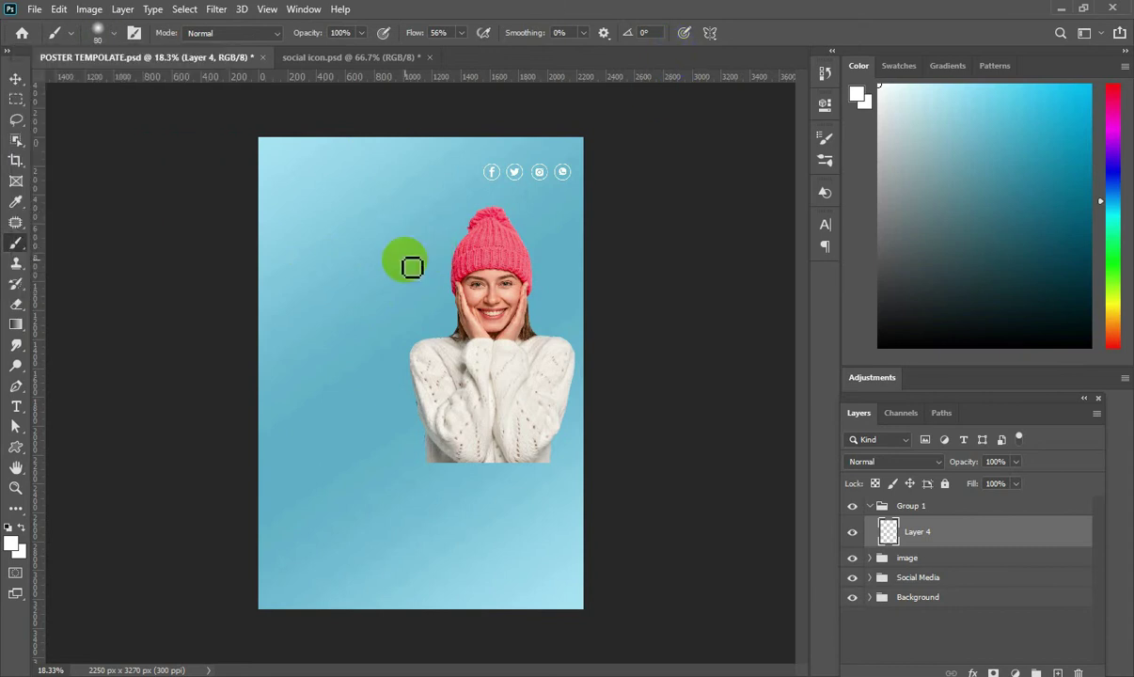
scroll(275, 250, up, 1)
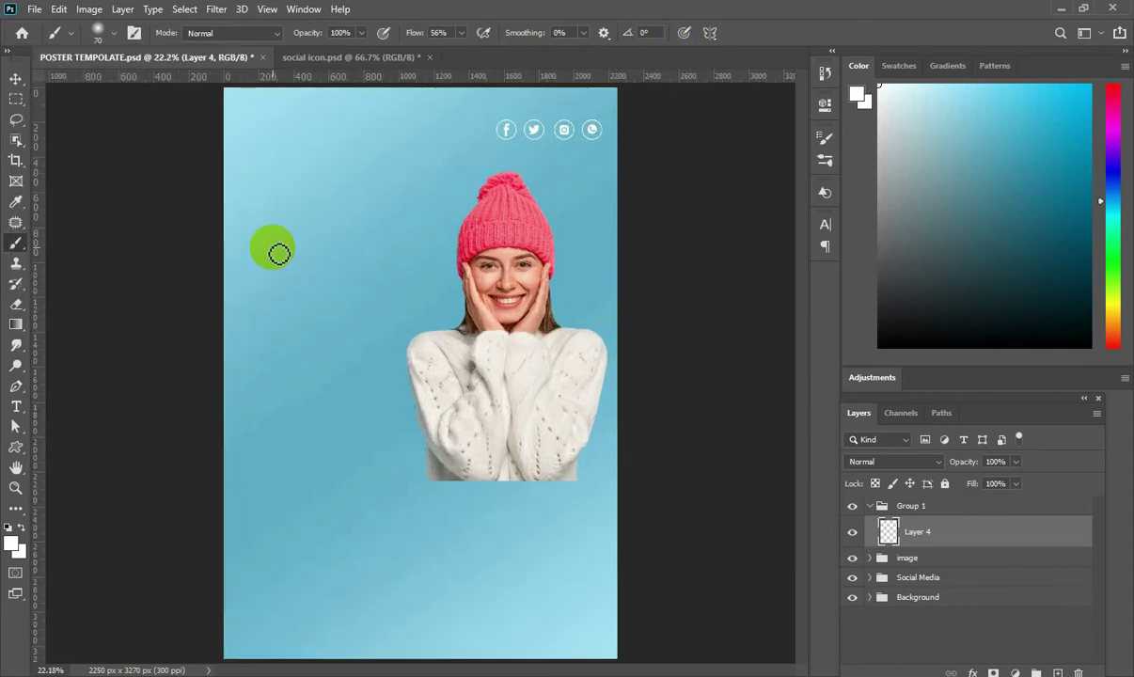
scroll(419, 274, up, 1)
scroll(426, 278, up, 2)
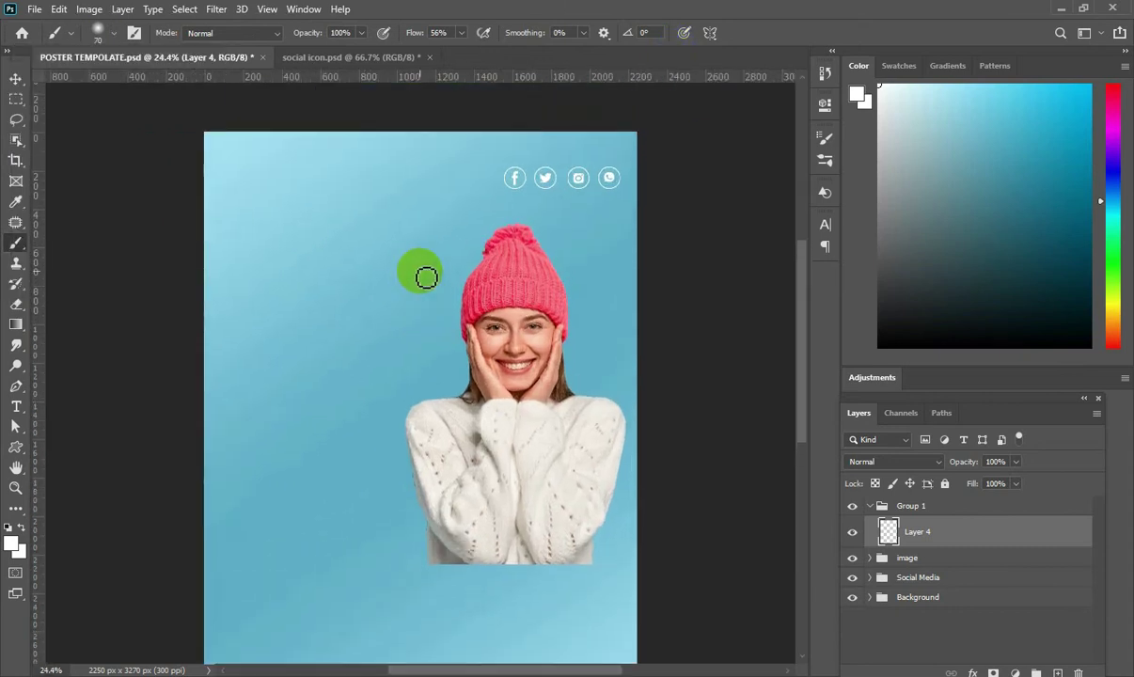
scroll(348, 243, up, 1)
scroll(310, 216, down, 1)
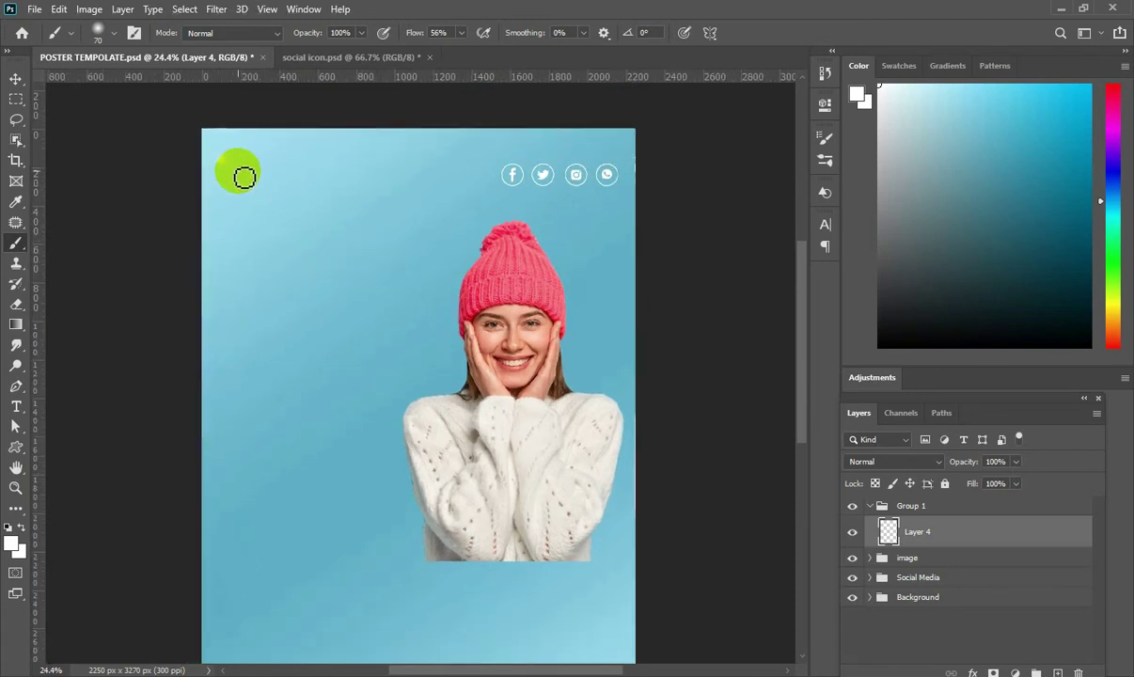
Paint white snow dots across the poster's top-left corner at varying brush sizes
mouse_move(244, 177)
mouse_down()
mouse_move(329, 177)
mouse_move(268, 193)
mouse_move(278, 156)
mouse_move(360, 180)
mouse_move(345, 208)
mouse_move(240, 221)
mouse_move(288, 235)
mouse_move(296, 188)
mouse_move(243, 152)
mouse_move(319, 177)
mouse_move(372, 149)
mouse_move(394, 190)
mouse_move(367, 154)
mouse_move(352, 176)
mouse_move(339, 147)
mouse_move(293, 268)
mouse_move(246, 233)
mouse_move(217, 241)
mouse_move(220, 210)
mouse_move(231, 259)
mouse_move(291, 253)
mouse_up()
key(bracketleft)
key(bracketleft)
key(bracketright)
key(bracketright)
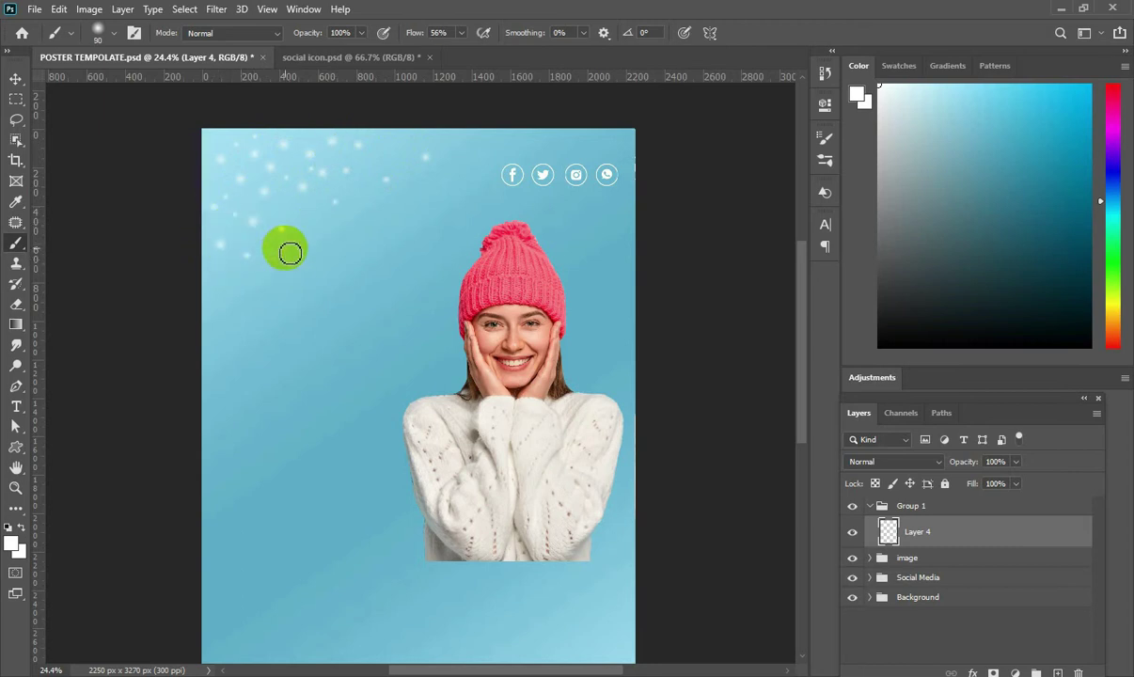
key(bracketleft)
key(bracketleft)
key(bracketleft)
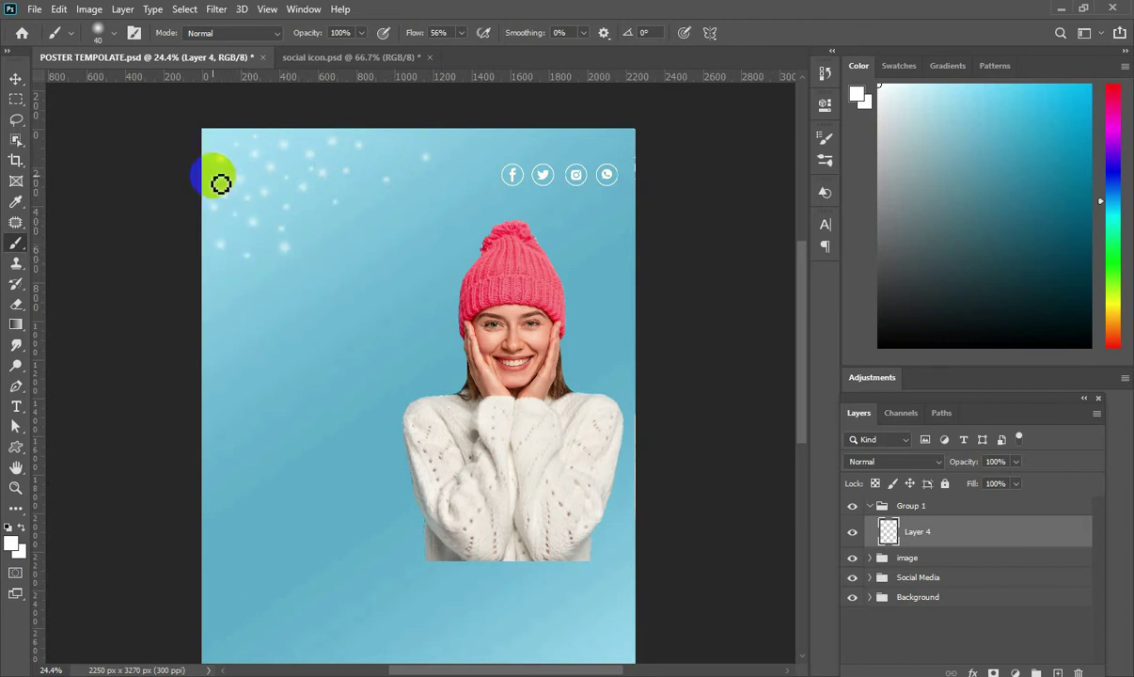
key(bracketright)
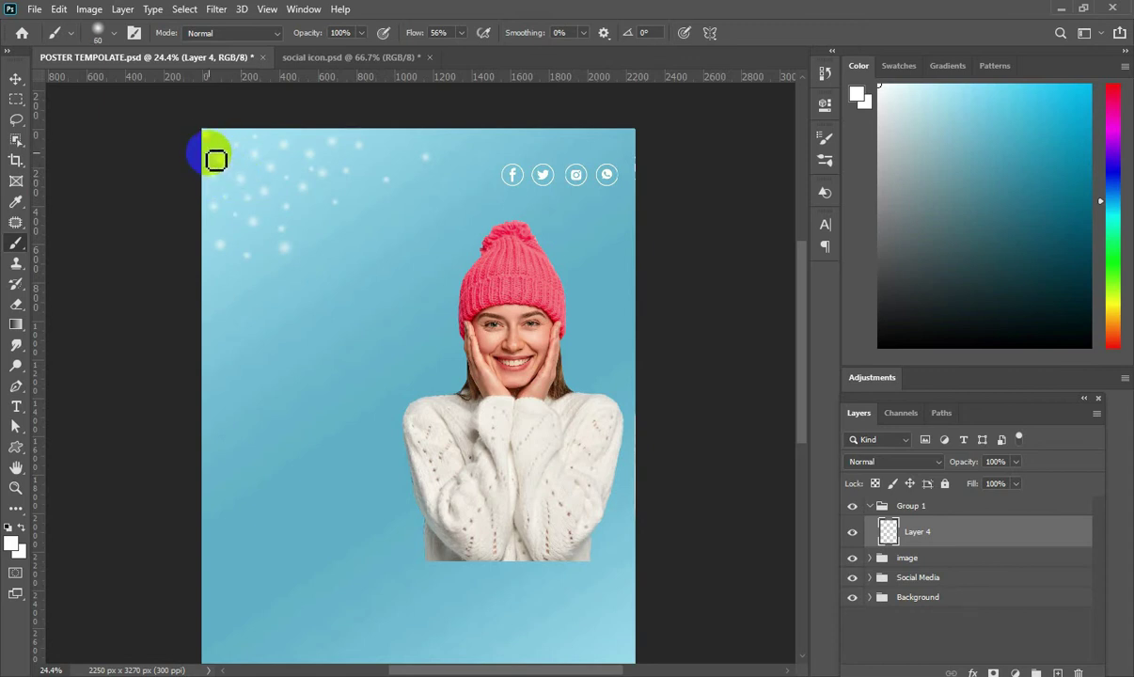
drag(215, 160, 283, 194)
key(bracketleft)
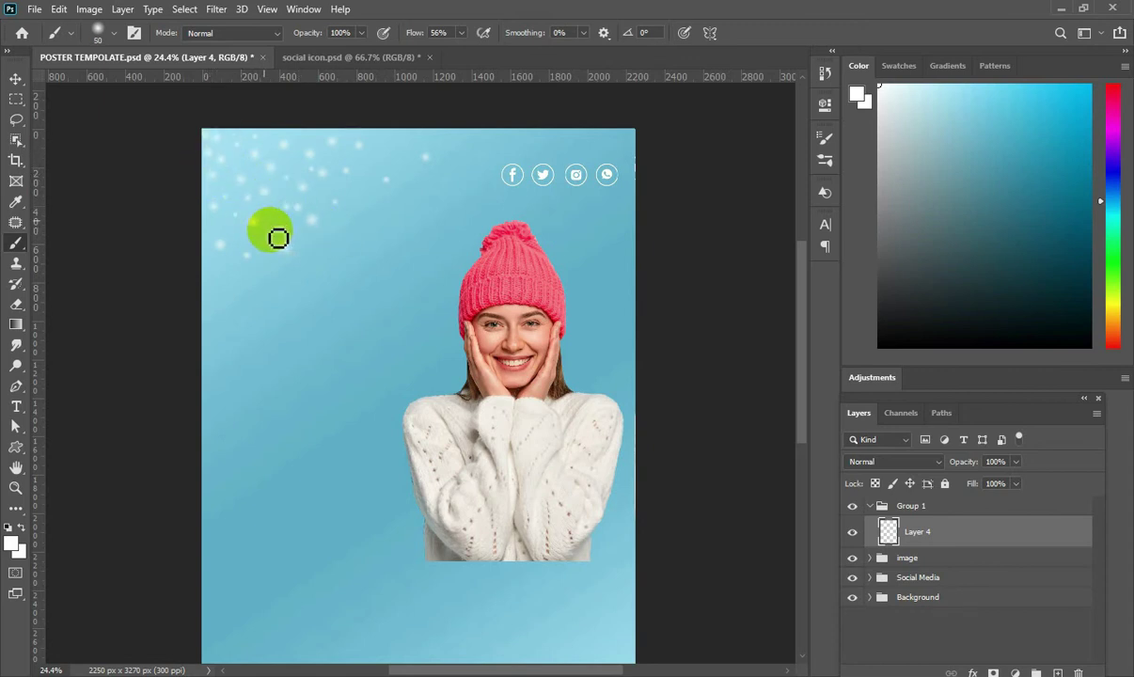
mouse_move(278, 238)
mouse_down()
mouse_move(227, 232)
mouse_move(249, 253)
mouse_move(224, 278)
mouse_move(217, 254)
mouse_up()
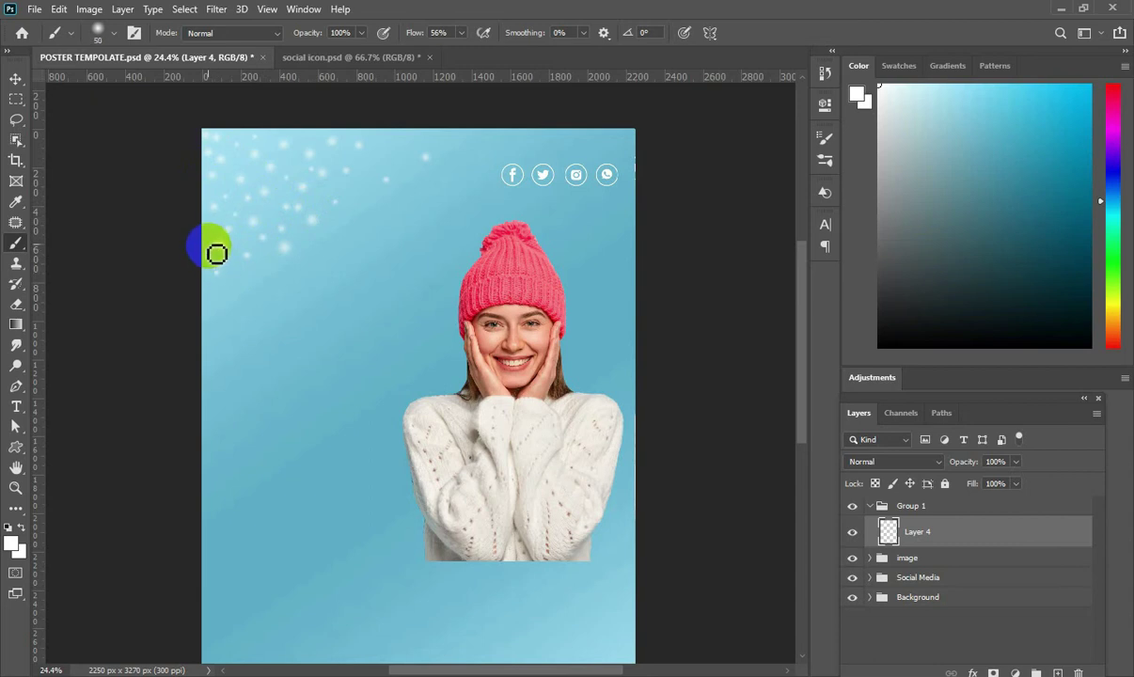
key(bracketright)
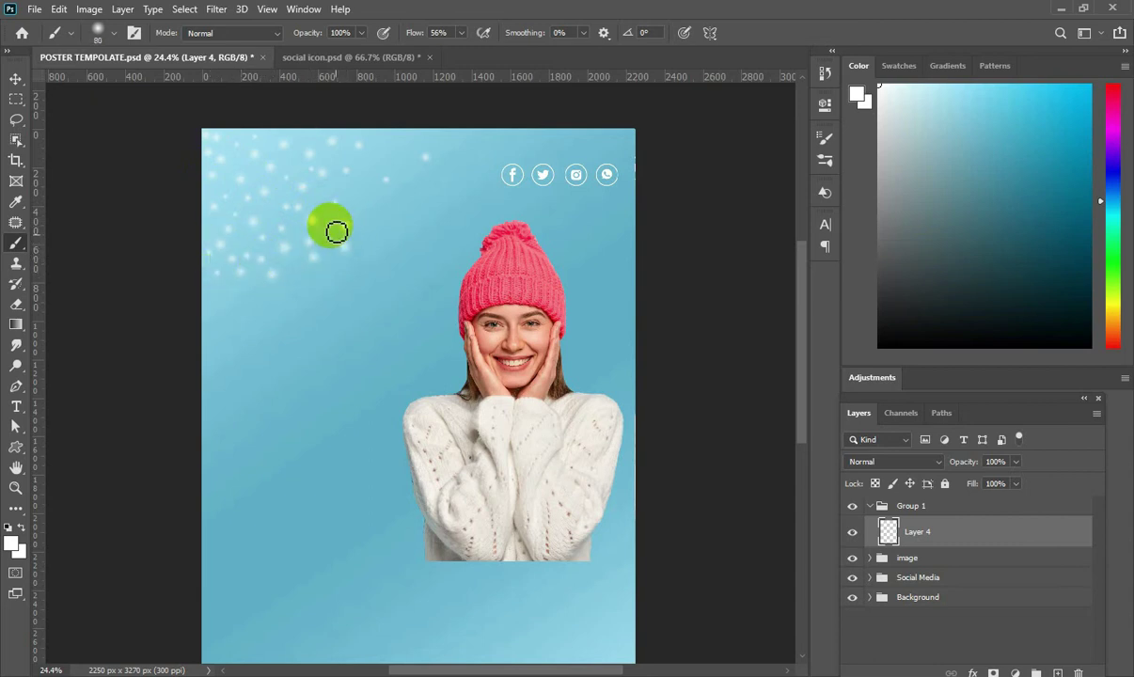
key(bracketleft)
key(bracketleft)
key(bracketleft)
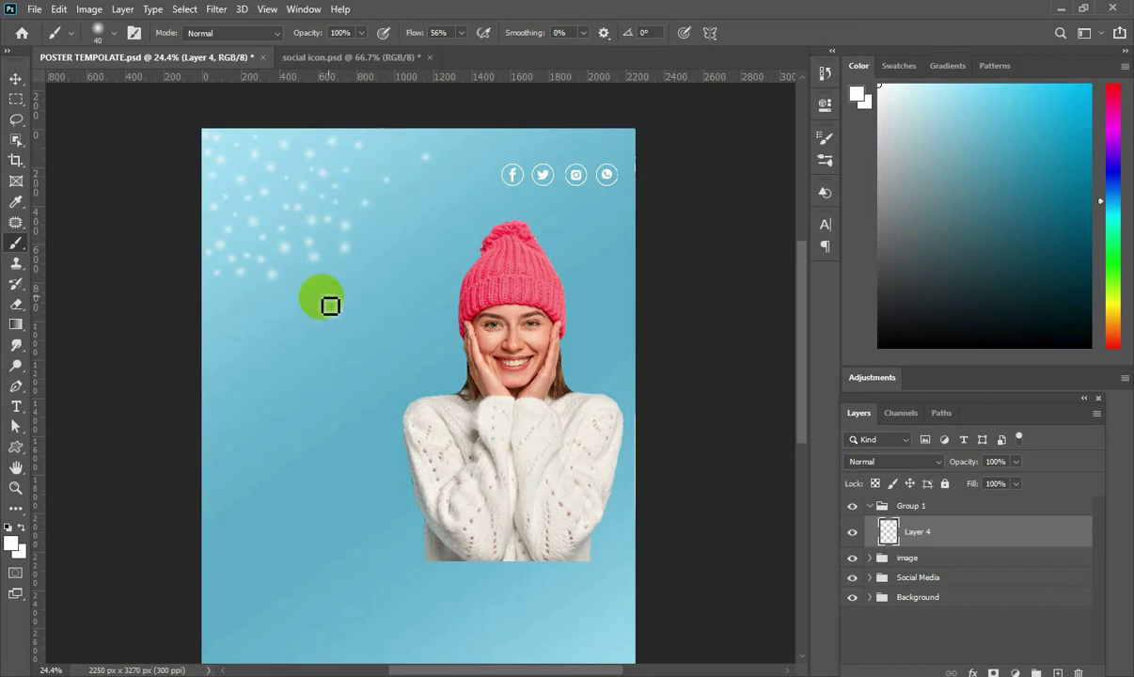
Dab small snow dots on the left side and across toward the hat
key(p)
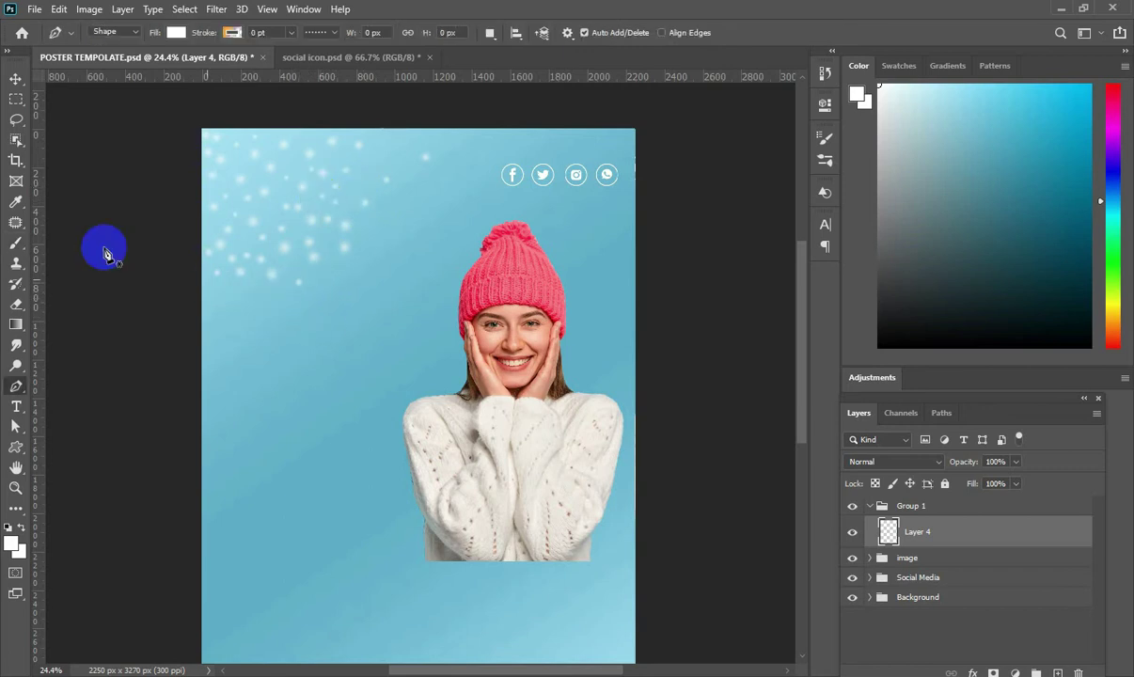
click(16, 243)
click(308, 303)
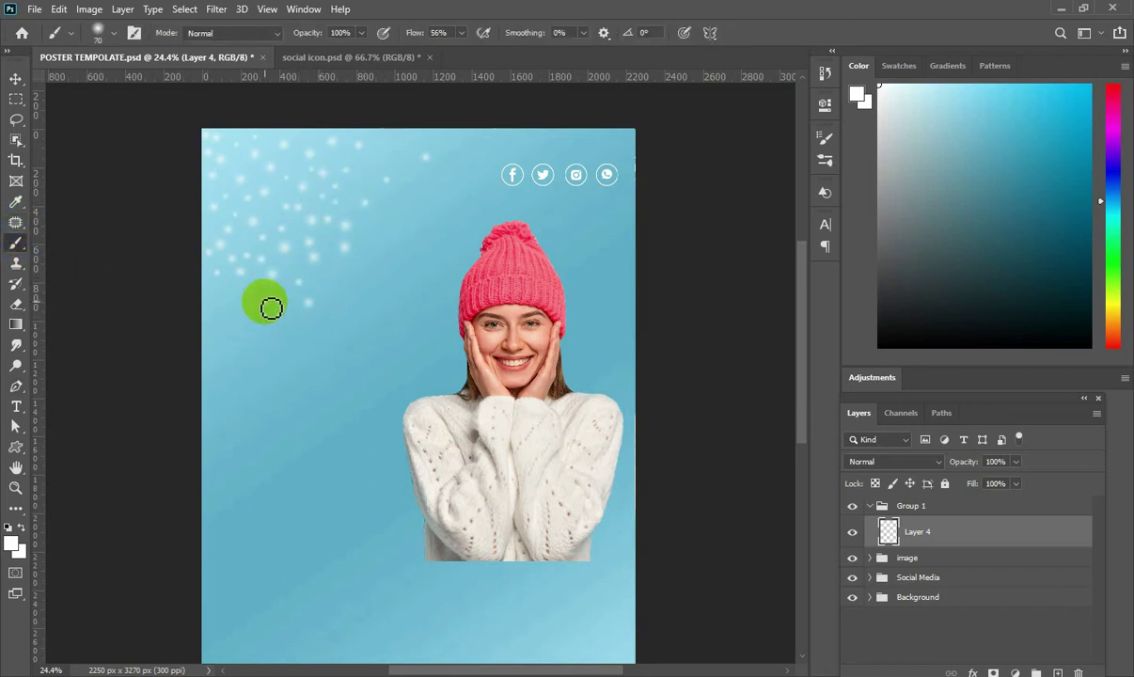
click(233, 294)
click(242, 314)
key(bracketleft)
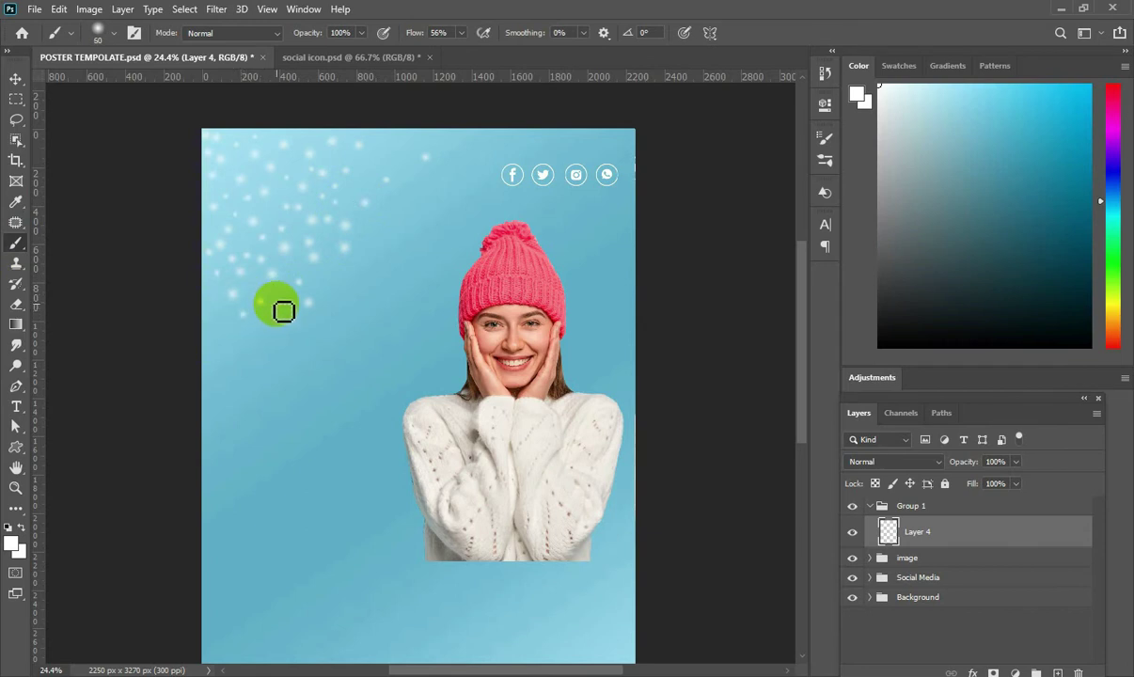
key(bracketright)
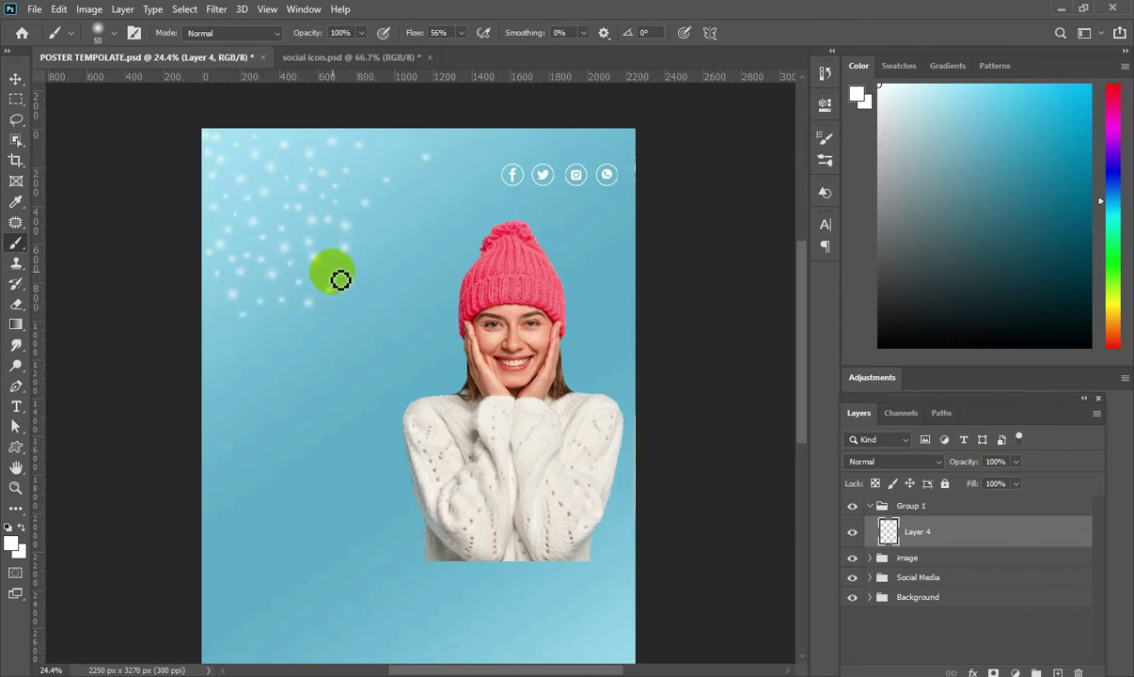
key(bracketleft)
key(bracketleft)
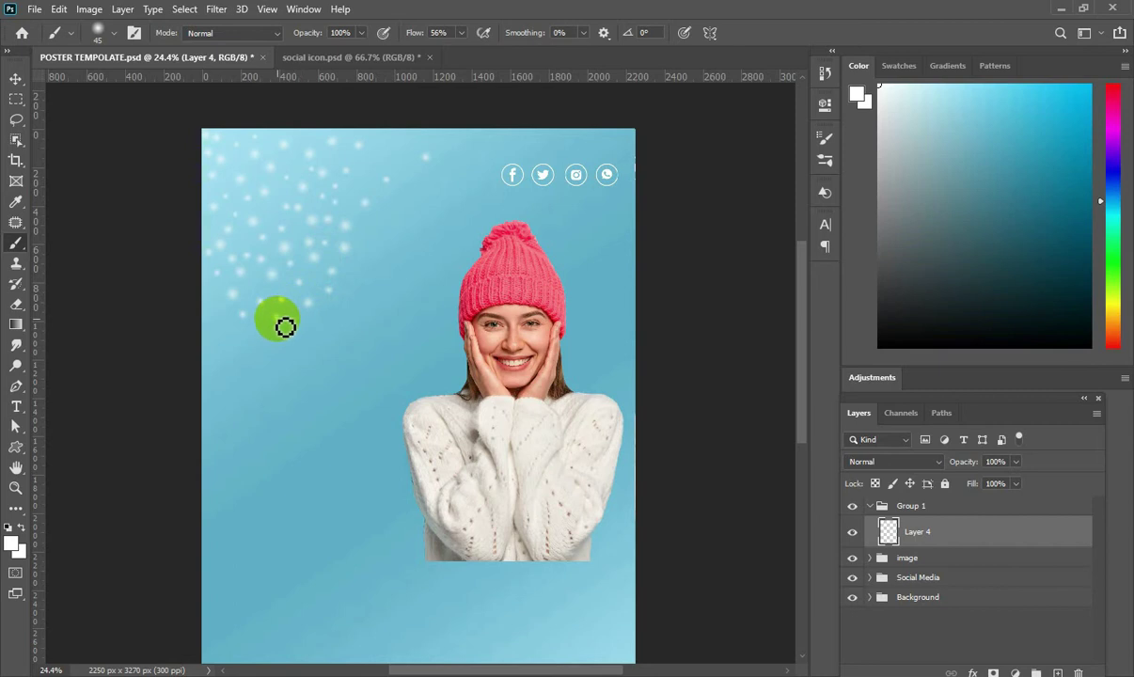
click(282, 331)
click(412, 203)
click(459, 205)
click(428, 267)
click(395, 243)
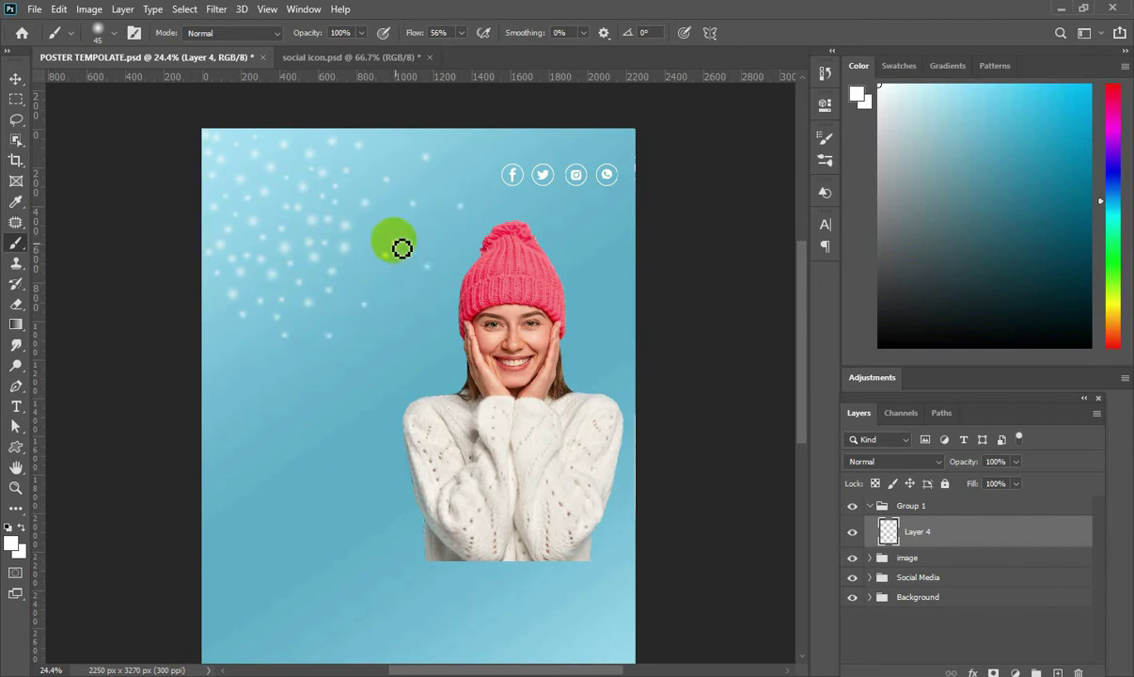
click(364, 279)
Add snow dots along the top edge, above the hat and toward the top right
key(bracketleft)
click(421, 231)
click(413, 193)
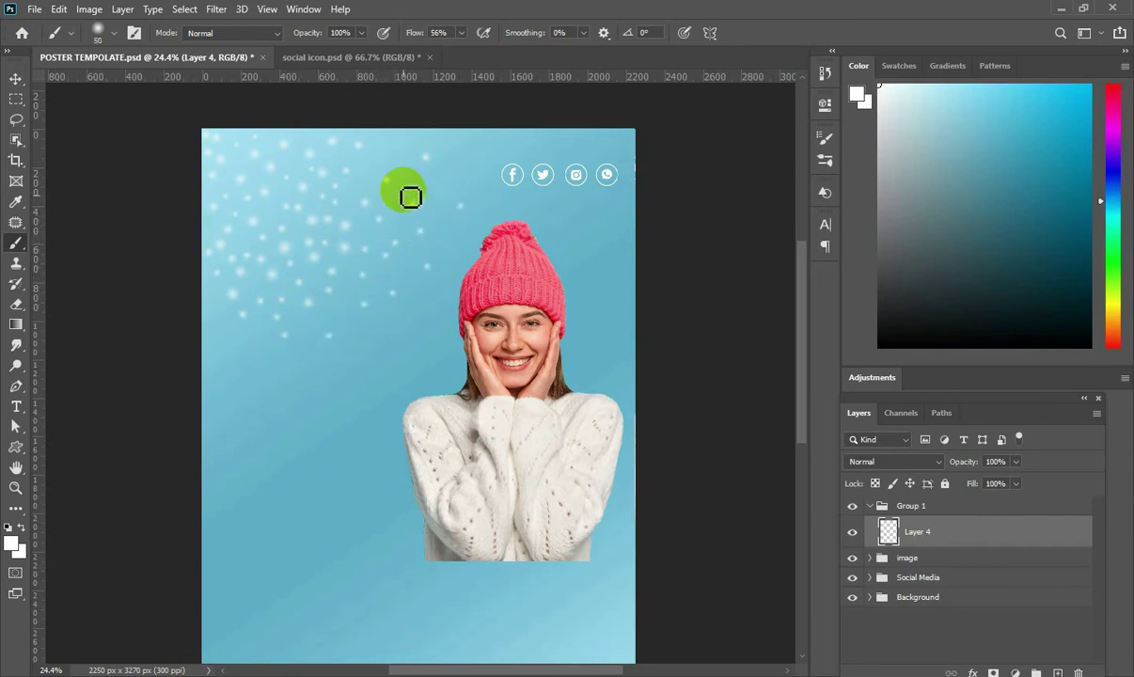
click(373, 188)
key(bracketright)
key(bracketright)
key(bracketright)
click(463, 144)
mouse_move(458, 181)
mouse_down()
mouse_move(445, 223)
mouse_move(466, 195)
mouse_up()
key(bracketleft)
key(bracketleft)
click(474, 183)
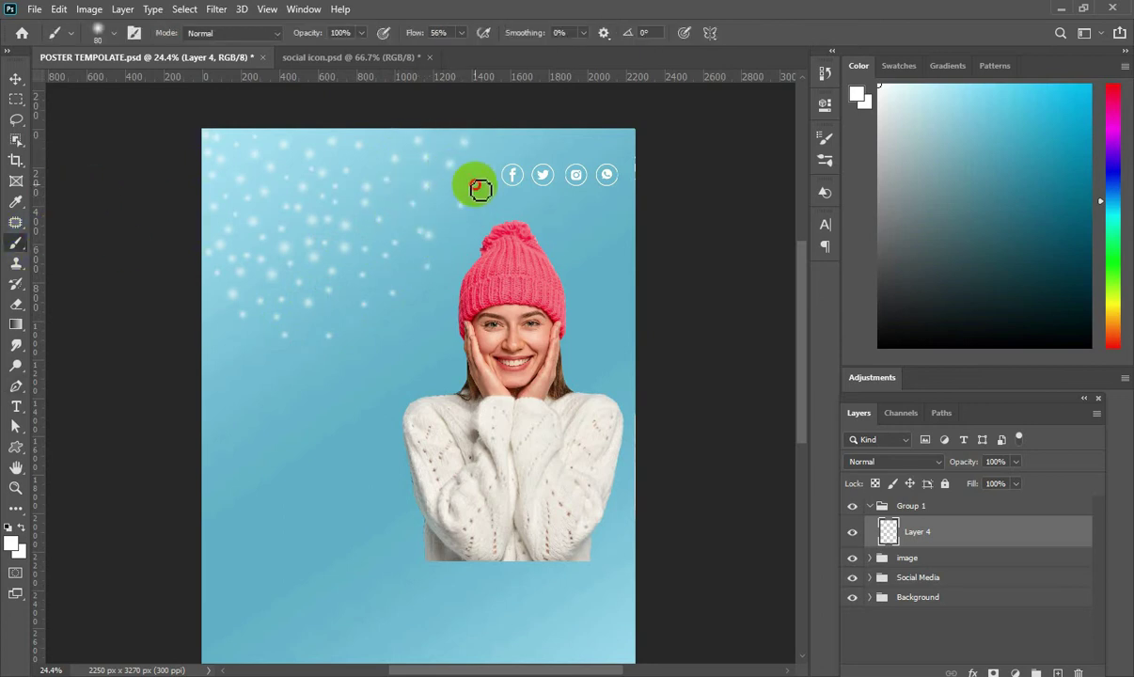
click(515, 148)
click(552, 139)
click(461, 246)
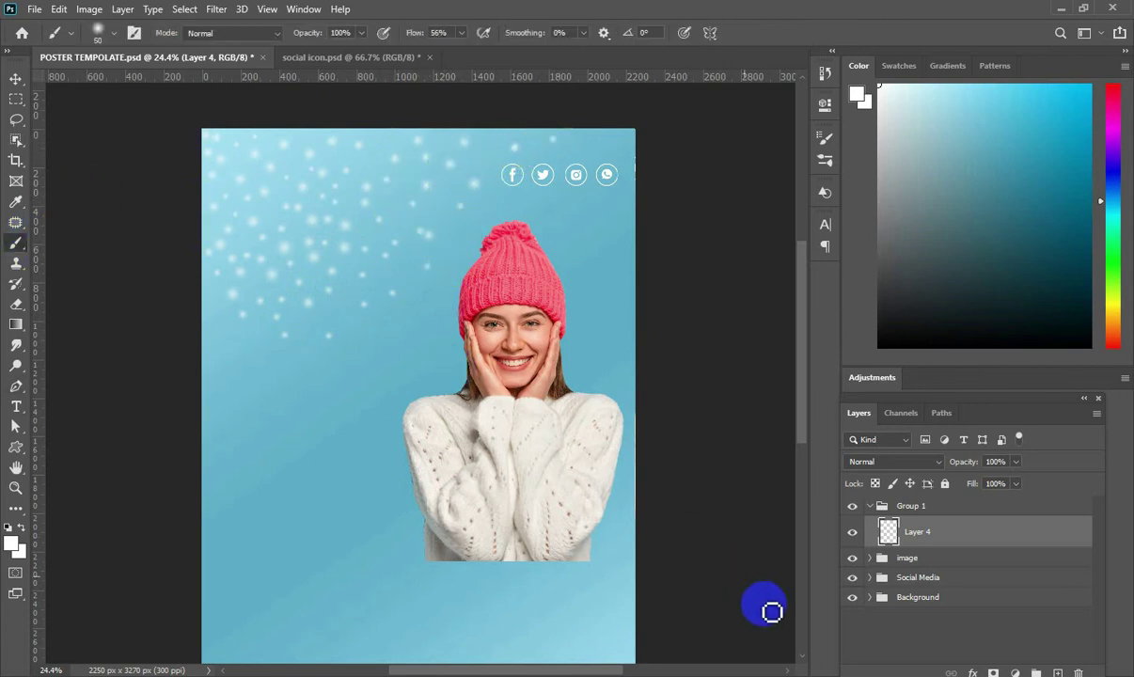
Duplicate the snow layer and shift the copy right across the poster
key(ctrl+j)
key(ctrl+t)
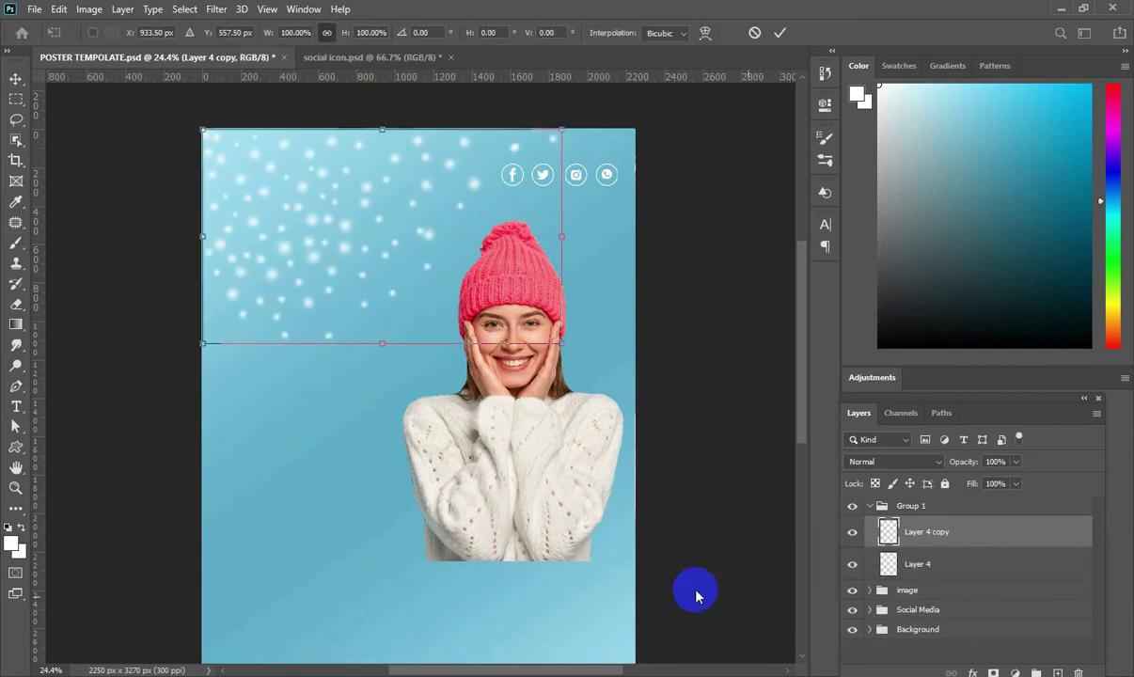
drag(398, 254, 622, 265)
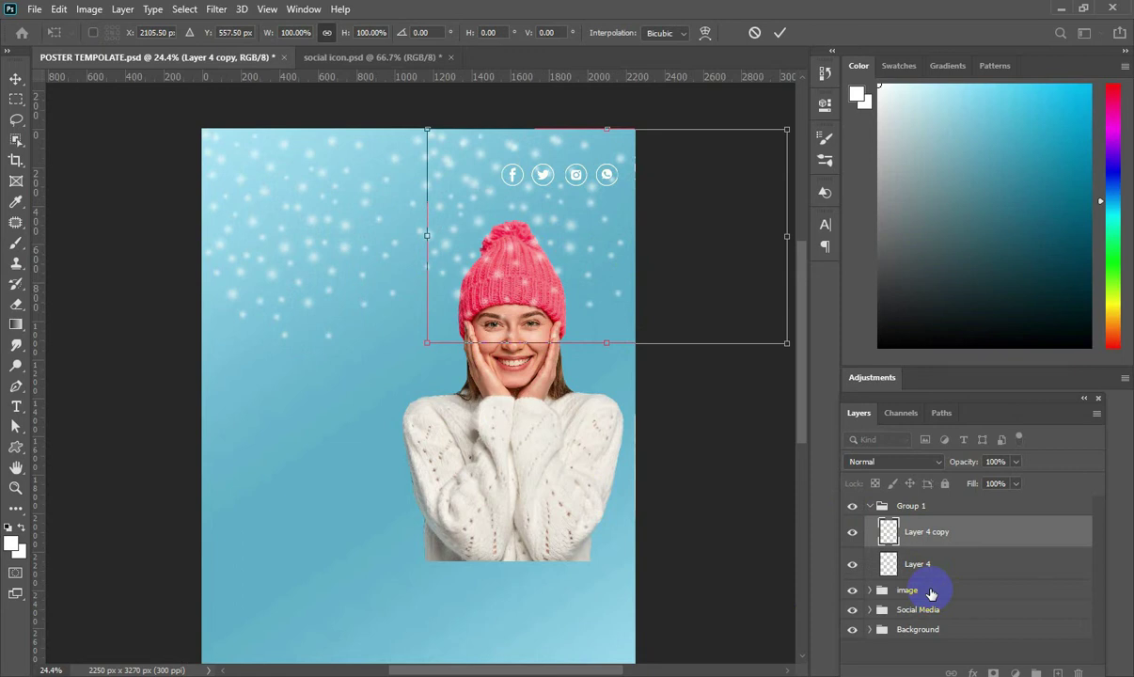
click(784, 35)
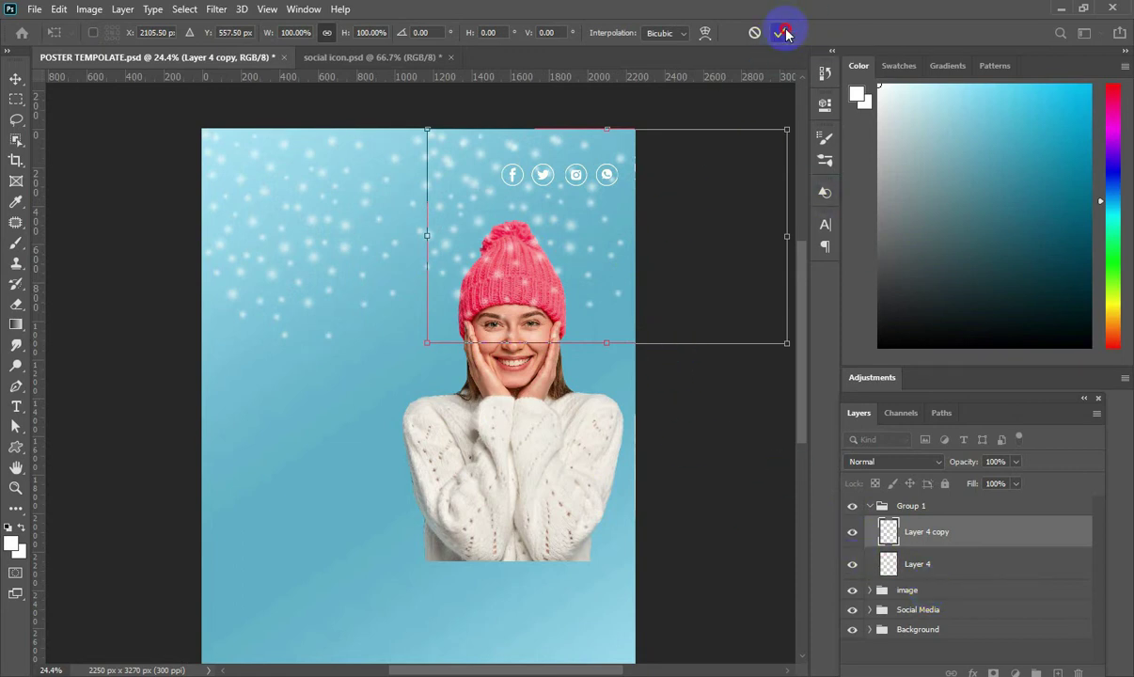
Make a second snow copy and move it down and to the left
key(ctrl+j)
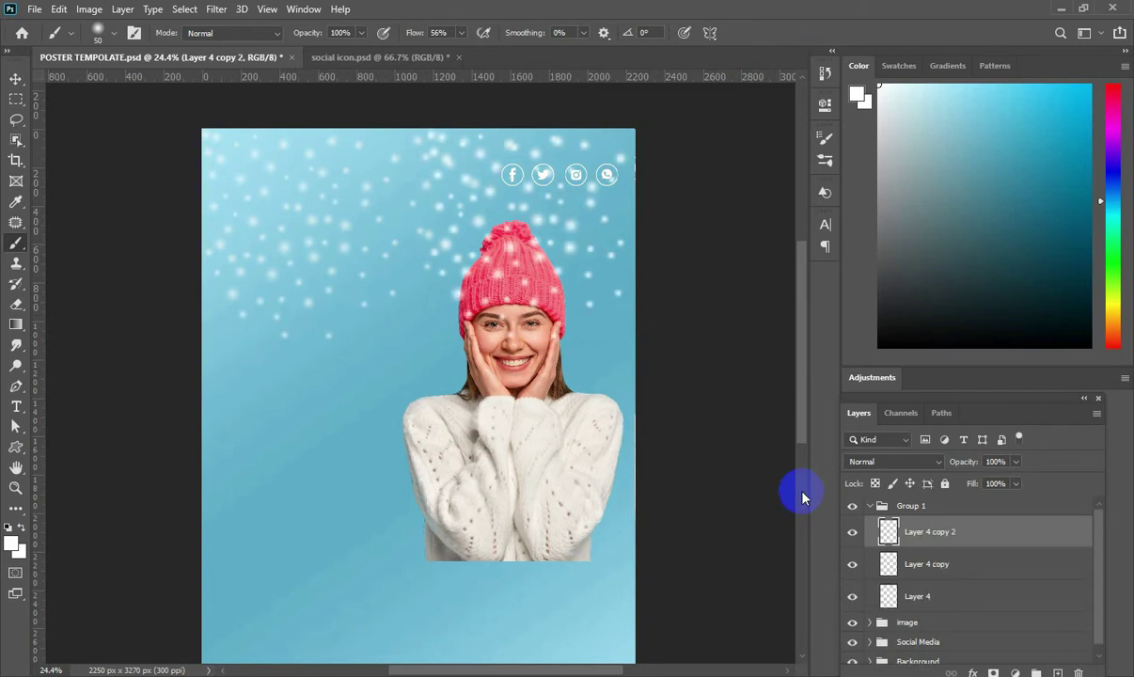
key(ctrl+t)
mouse_move(498, 240)
mouse_down()
mouse_move(337, 369)
mouse_move(385, 360)
mouse_move(399, 370)
mouse_up()
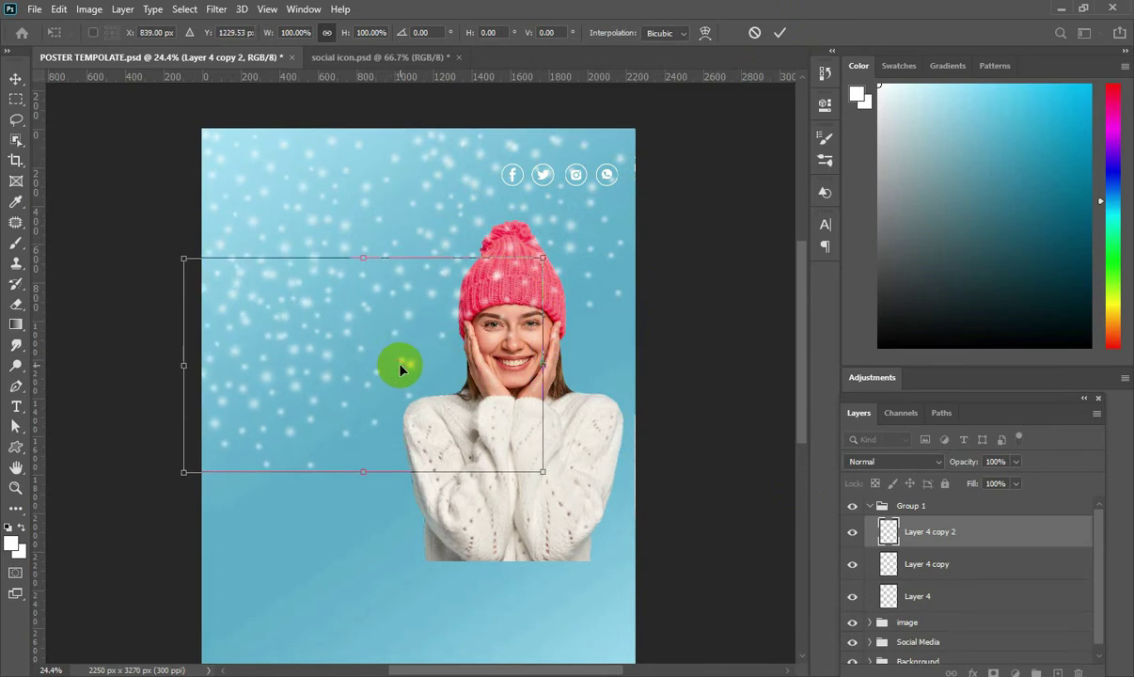
scroll(400, 370, up, 1)
click(780, 32)
Make a third snow copy and move it right over the woman
key(b)
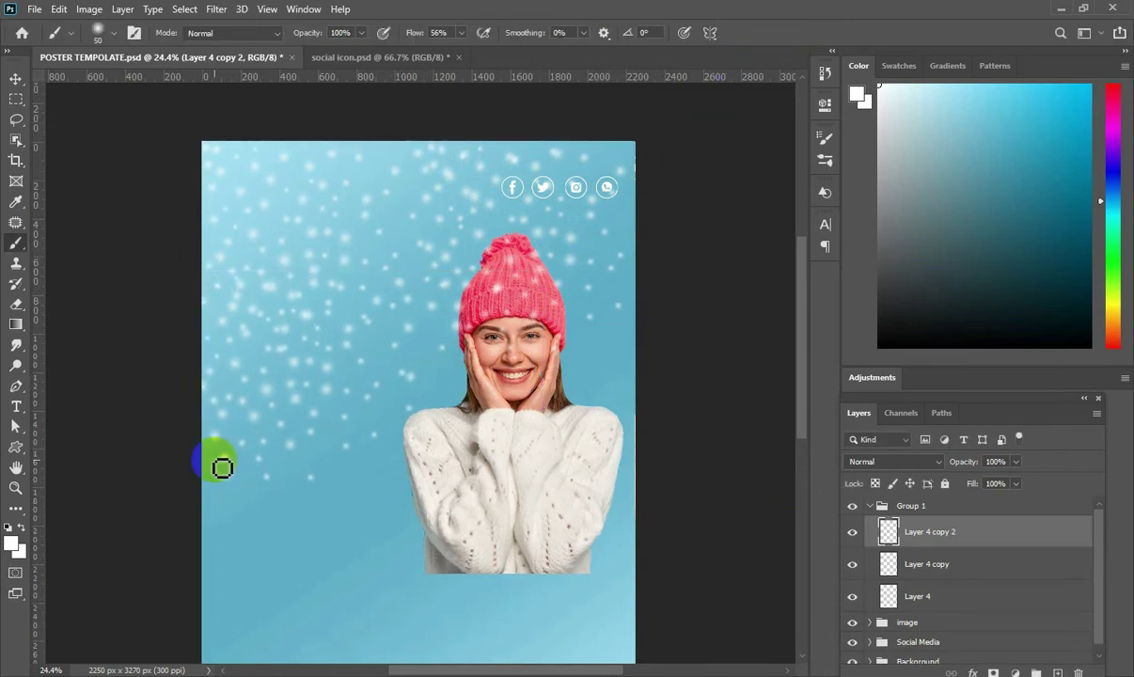
key(ctrl+j)
key(ctrl+t)
drag(355, 384, 598, 410)
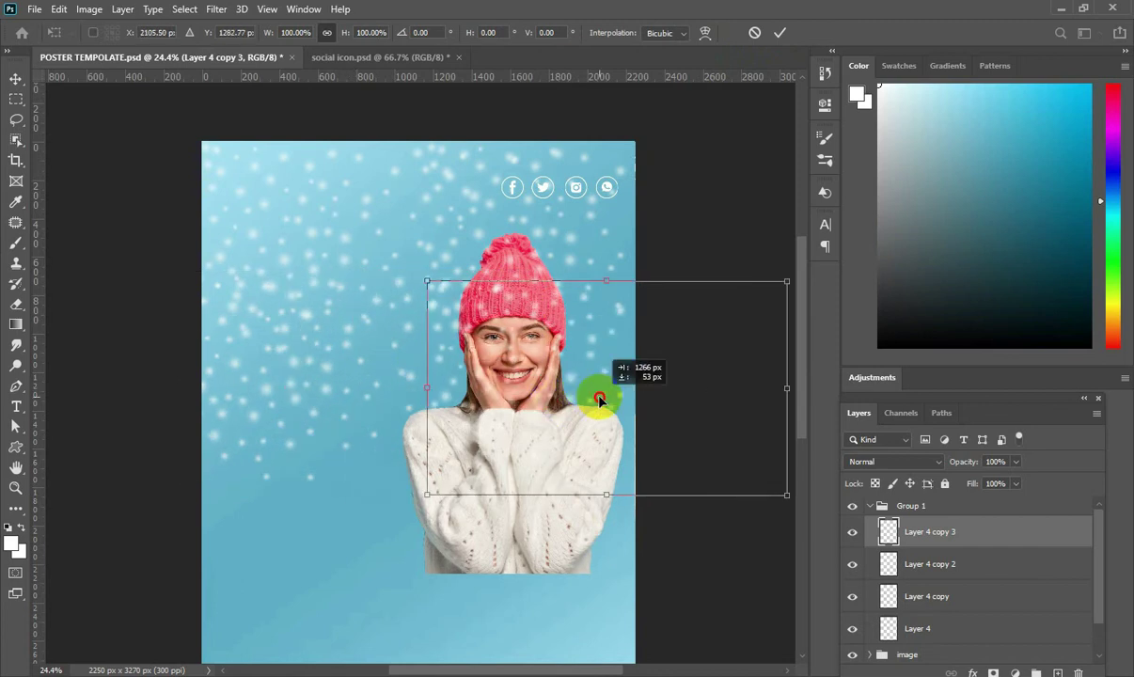
click(780, 33)
Move the image group to the top of the Layers panel stack
key(ctrl+minus)
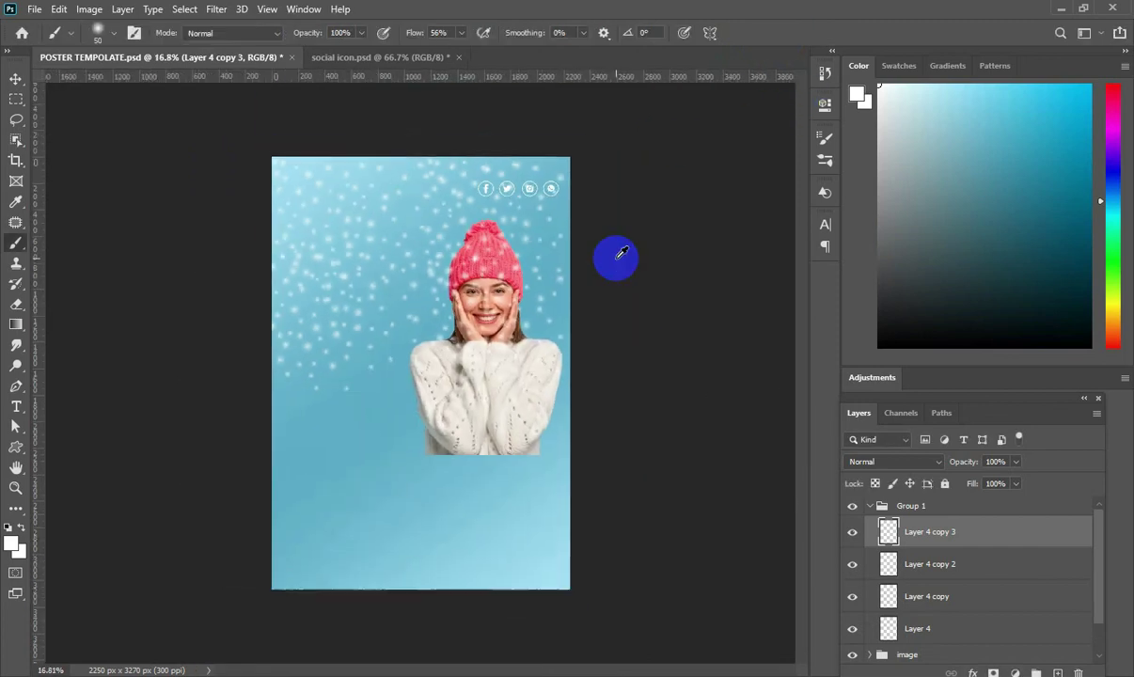
scroll(930, 589, down, 1)
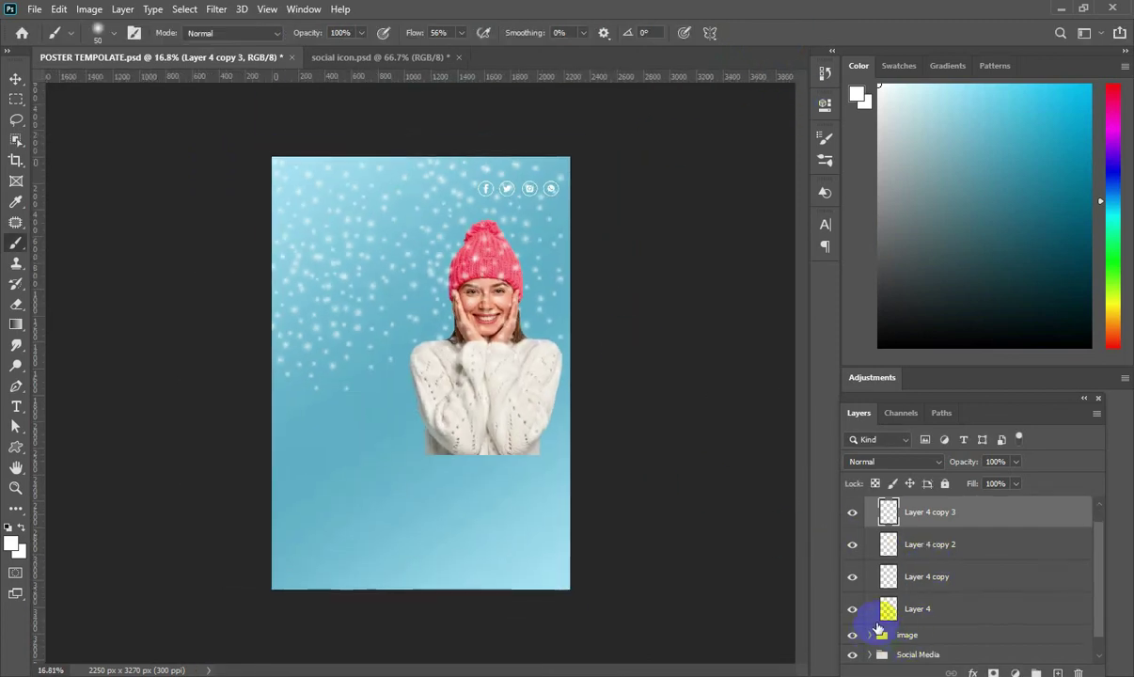
scroll(879, 628, up, 1)
click(871, 509)
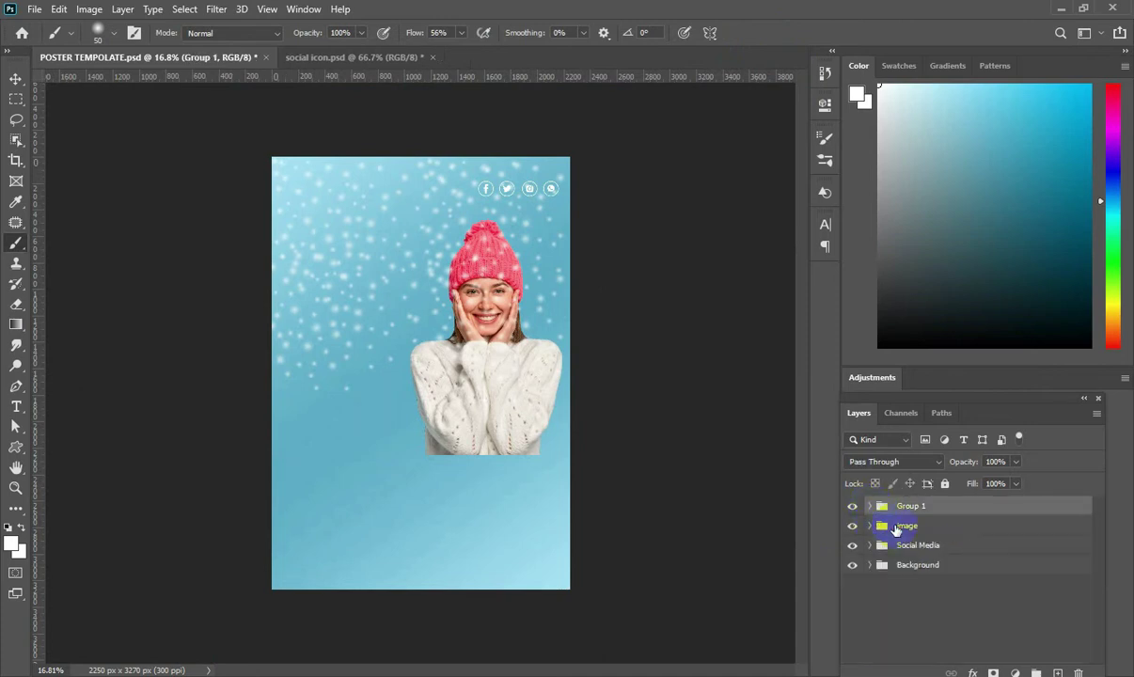
scroll(612, 400, up, 2)
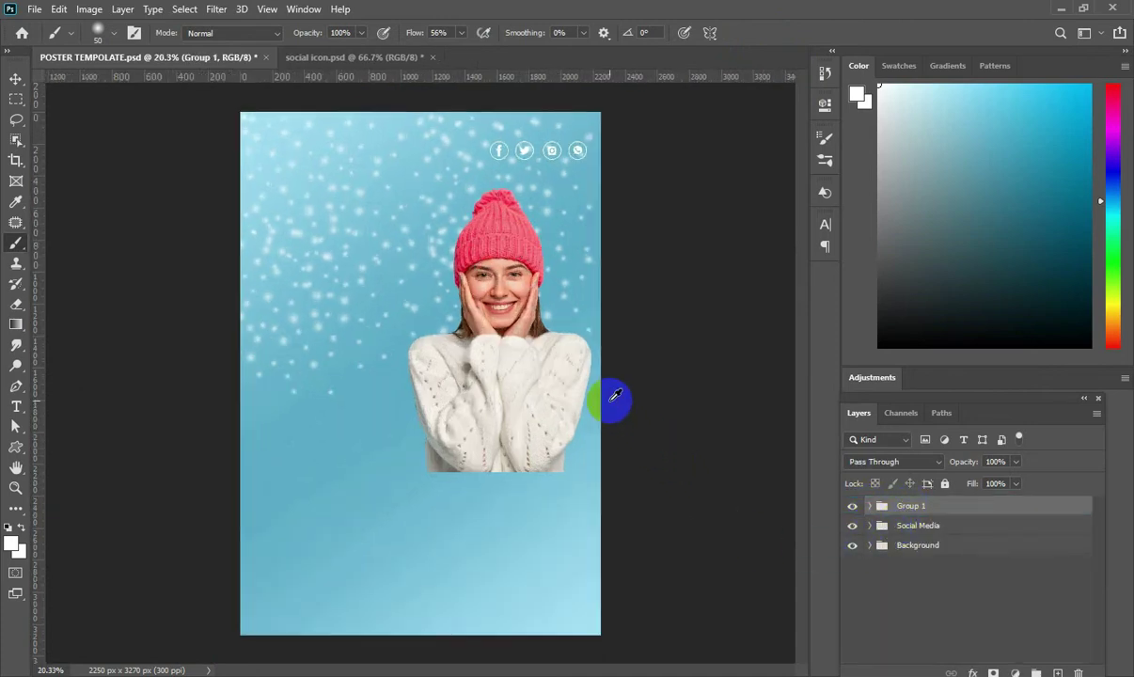
scroll(609, 397, up, 1)
scroll(607, 393, up, 1)
scroll(611, 395, down, 5)
scroll(611, 397, up, 1)
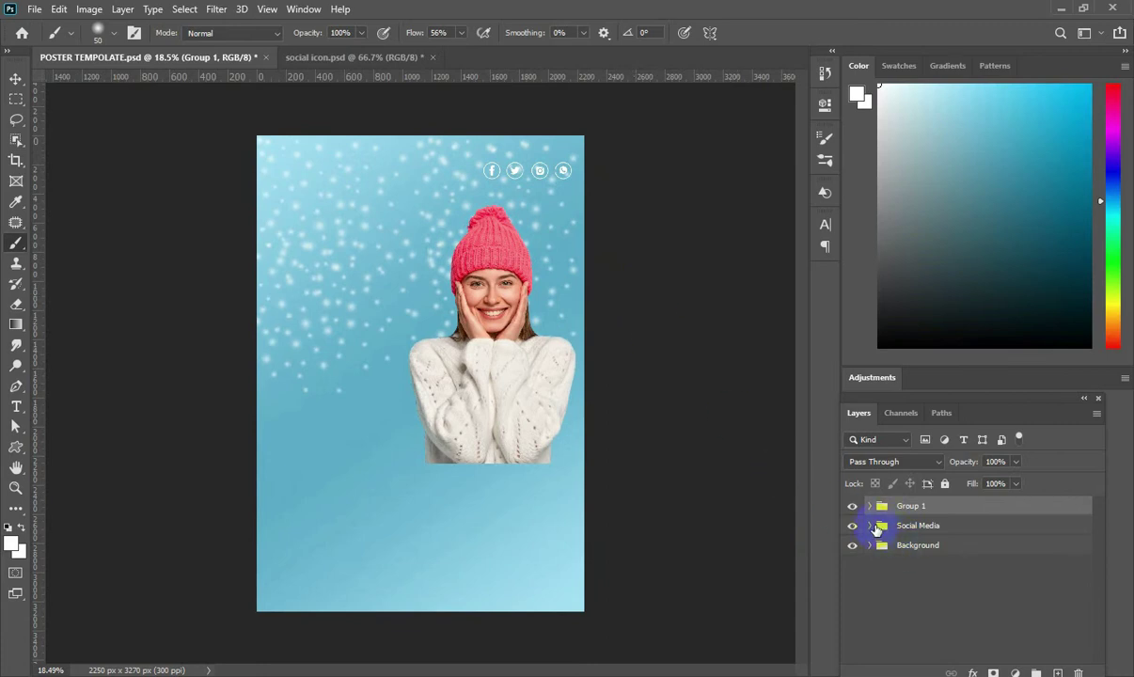
click(869, 509)
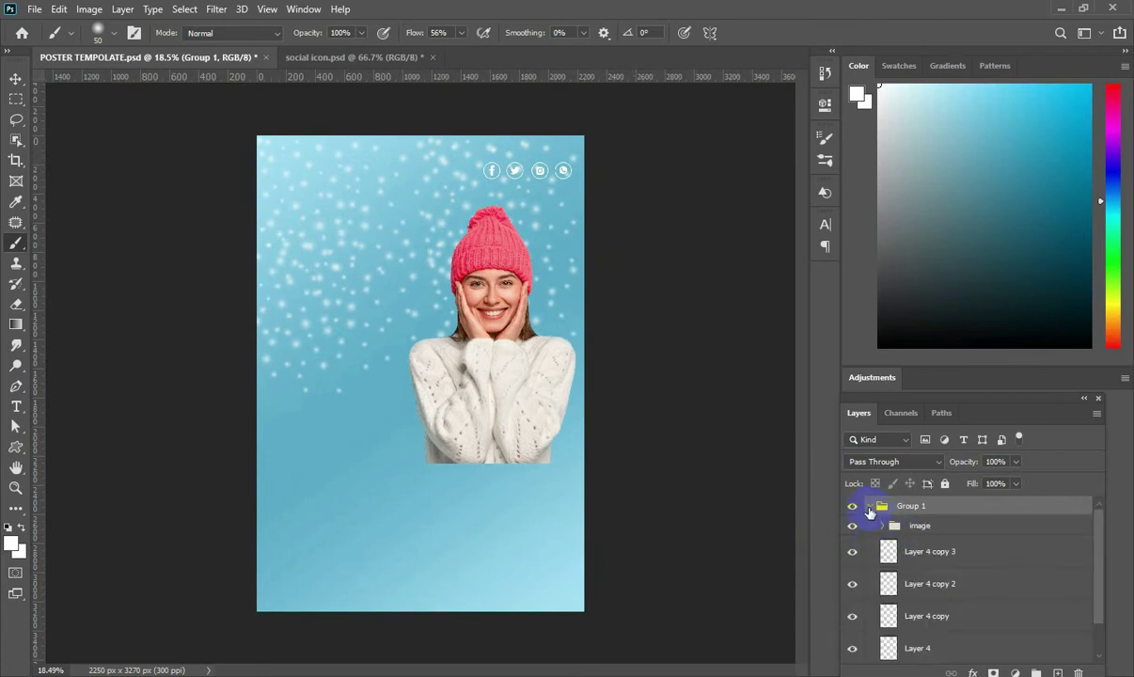
click(870, 508)
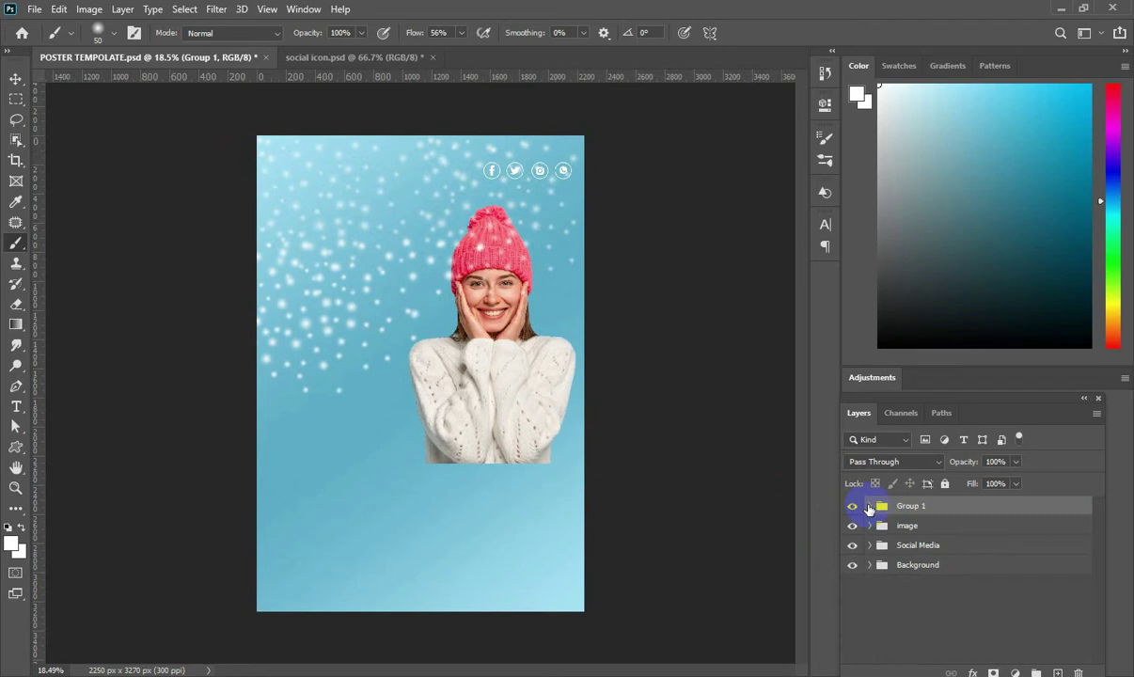
click(909, 530)
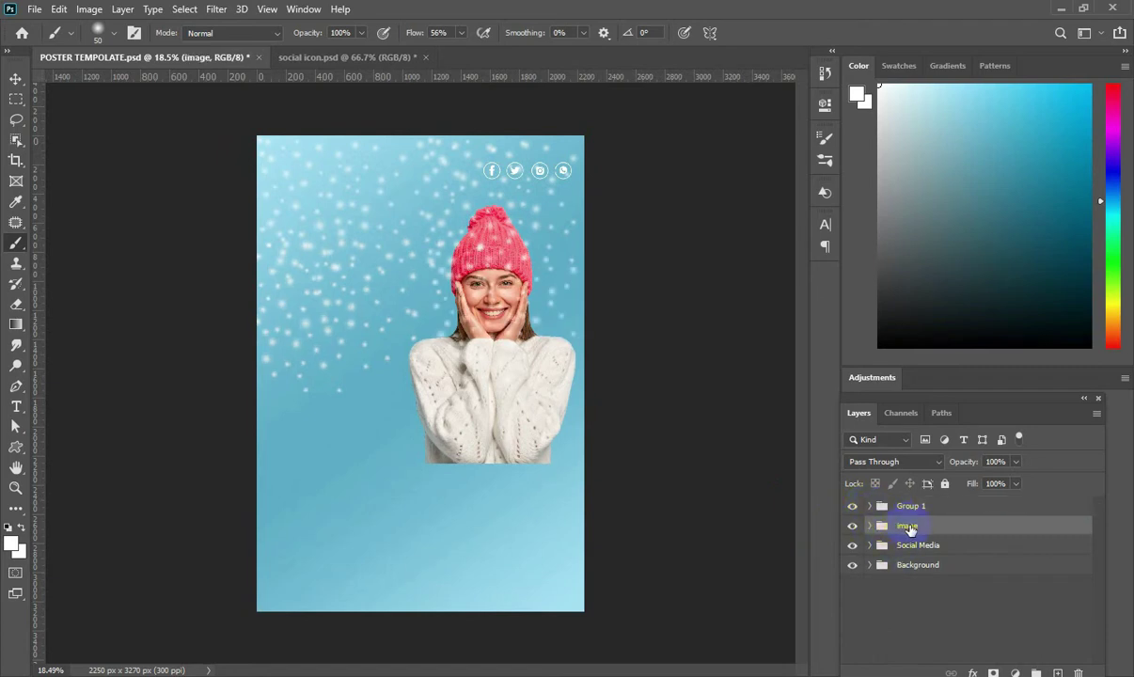
mouse_move(912, 533)
mouse_down()
mouse_move(924, 500)
mouse_move(931, 518)
mouse_move(880, 545)
mouse_up()
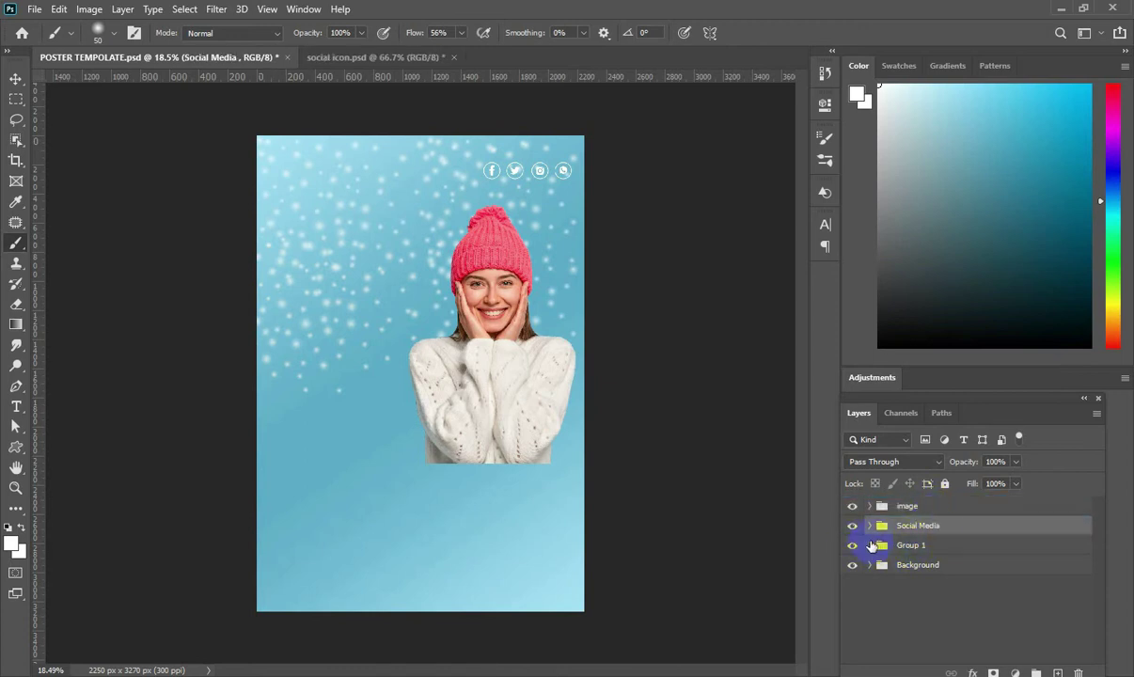
Select Layer 4 through Layer 4 copy 3 in Group 1 and merge them
click(870, 546)
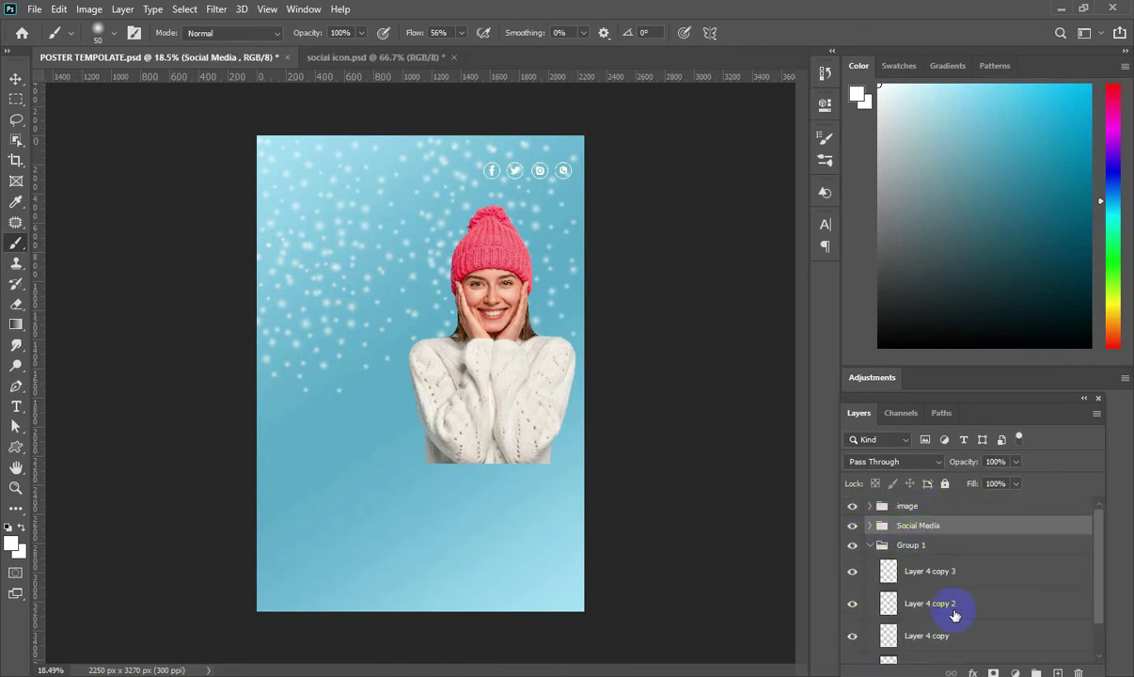
scroll(934, 623, down, 1)
click(924, 628)
shift+click(925, 532)
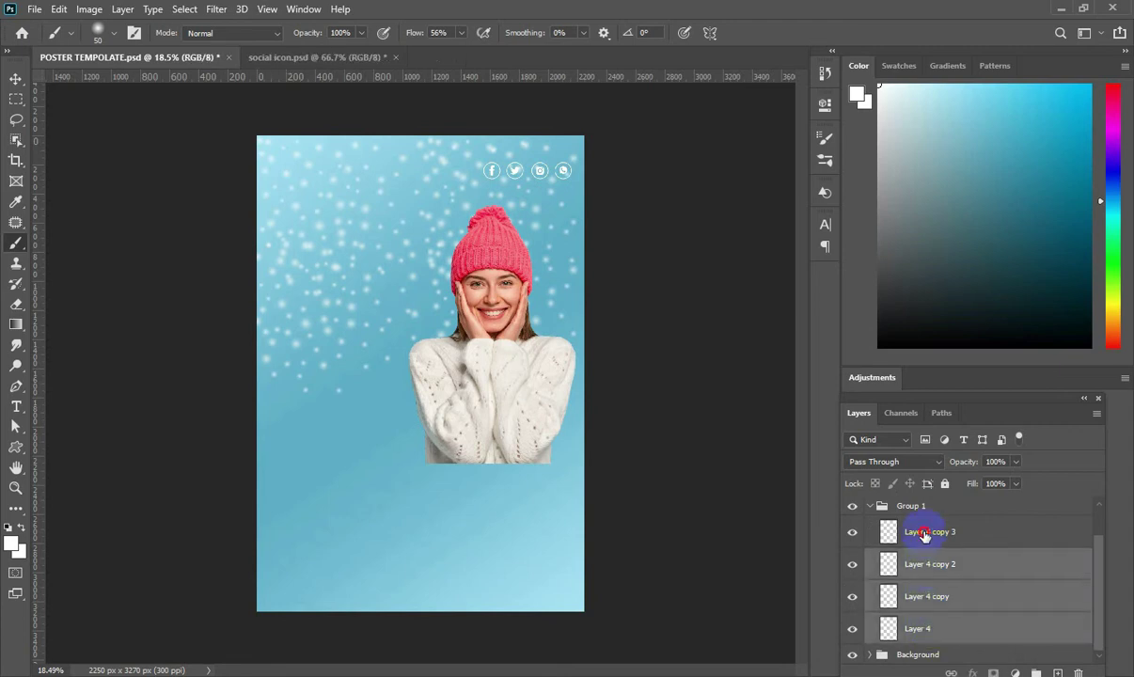
right_click(925, 532)
click(778, 482)
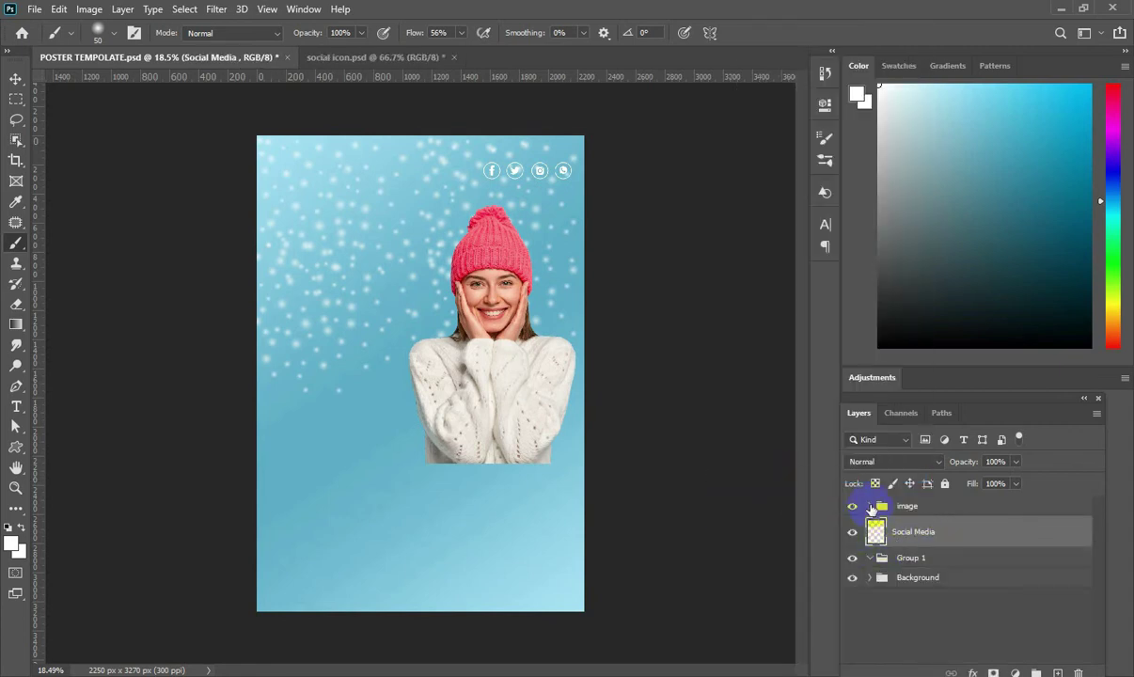
Compare the merged Social Media layer on and off, then set its opacity to 88%
click(852, 531)
click(852, 532)
scroll(543, 385, up, 1)
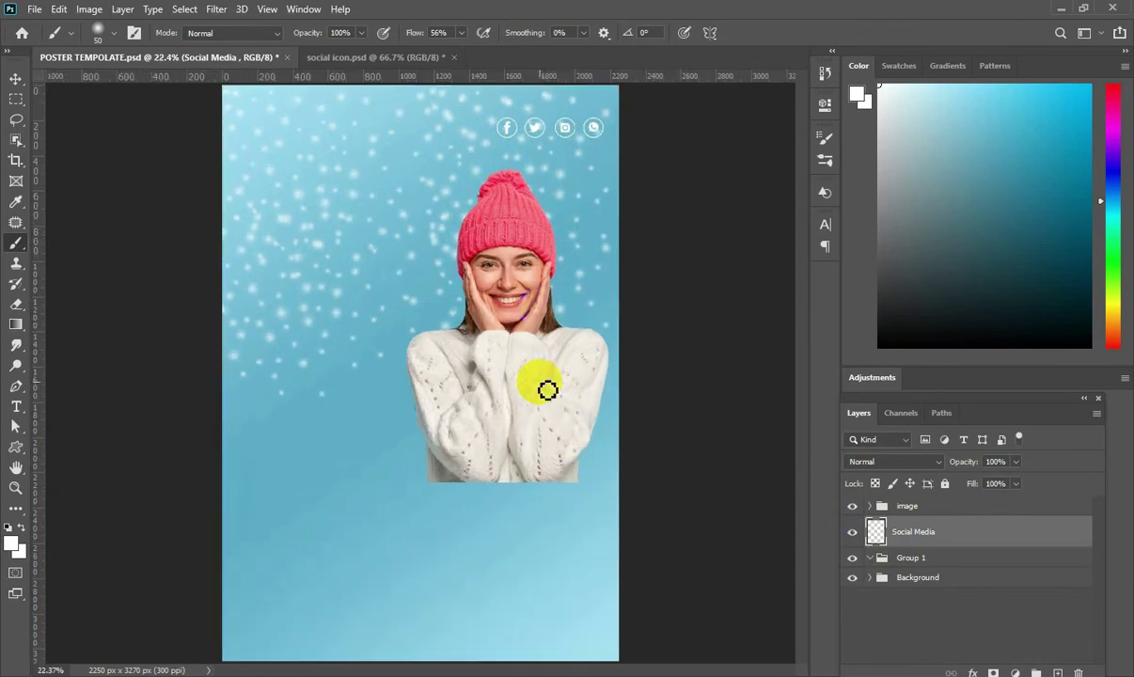
scroll(548, 315, up, 1)
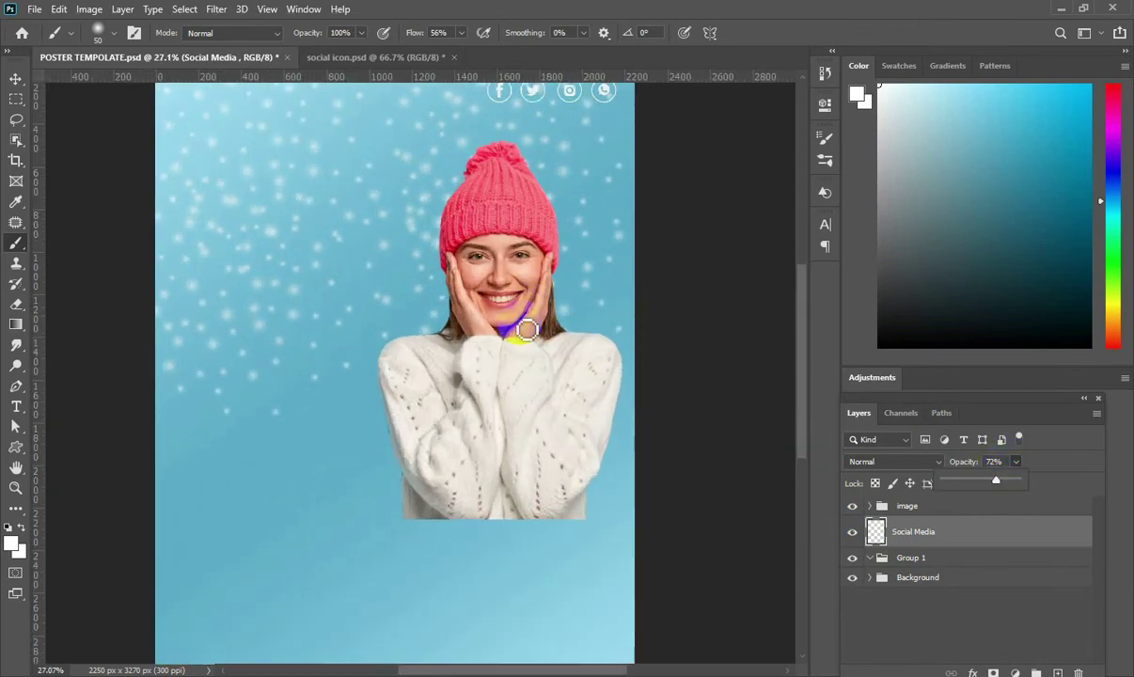
scroll(506, 323, down, 1)
scroll(506, 323, down, 1)
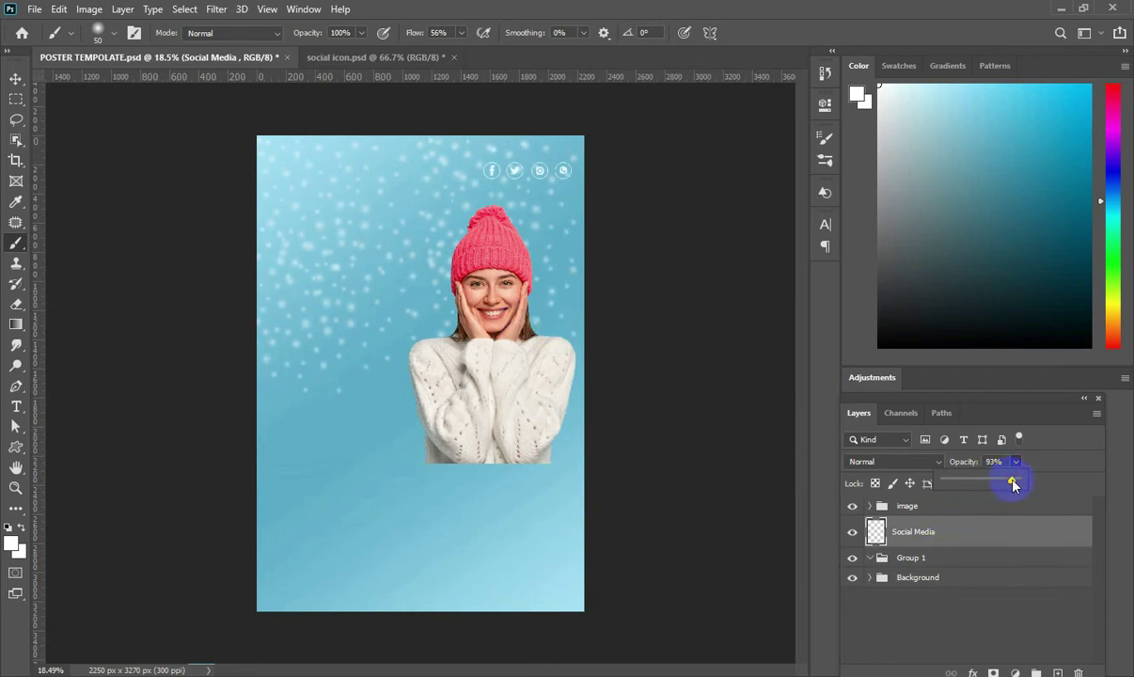
mouse_move(1012, 484)
mouse_down()
mouse_move(949, 481)
mouse_move(1012, 484)
mouse_up()
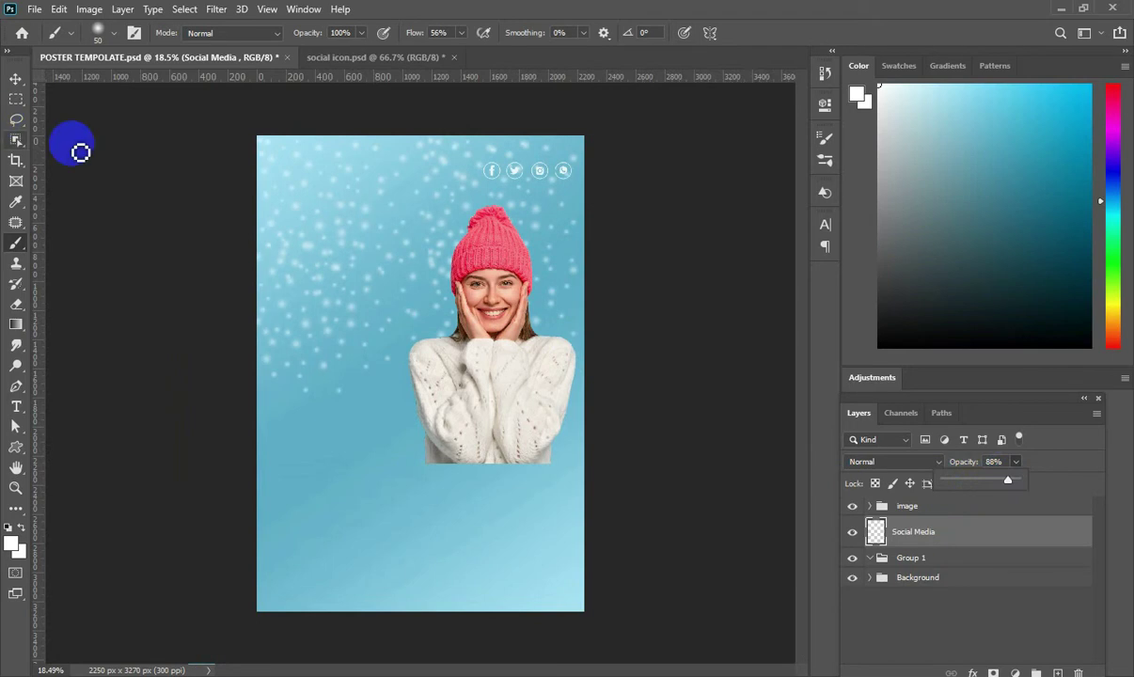
Enlarge and reposition the Social Media layer with Free Transform
click(15, 79)
key(ctrl+t)
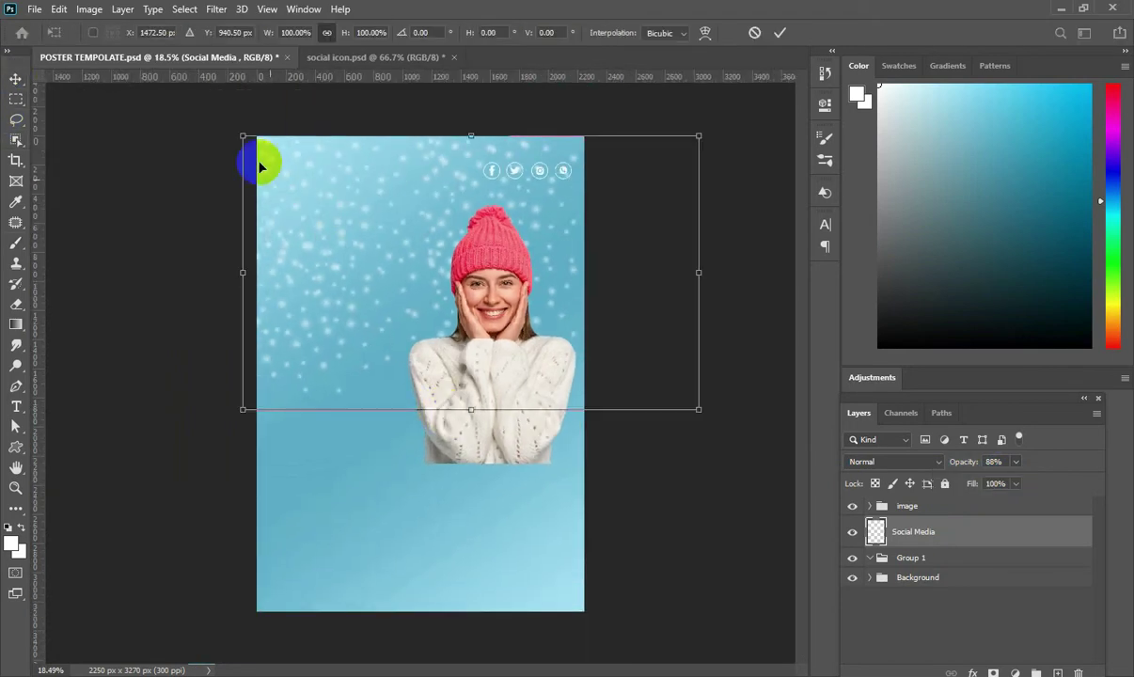
drag(242, 137, 223, 128)
mouse_move(602, 348)
mouse_down()
mouse_move(628, 367)
mouse_move(640, 359)
mouse_up()
key(ctrl+minus)
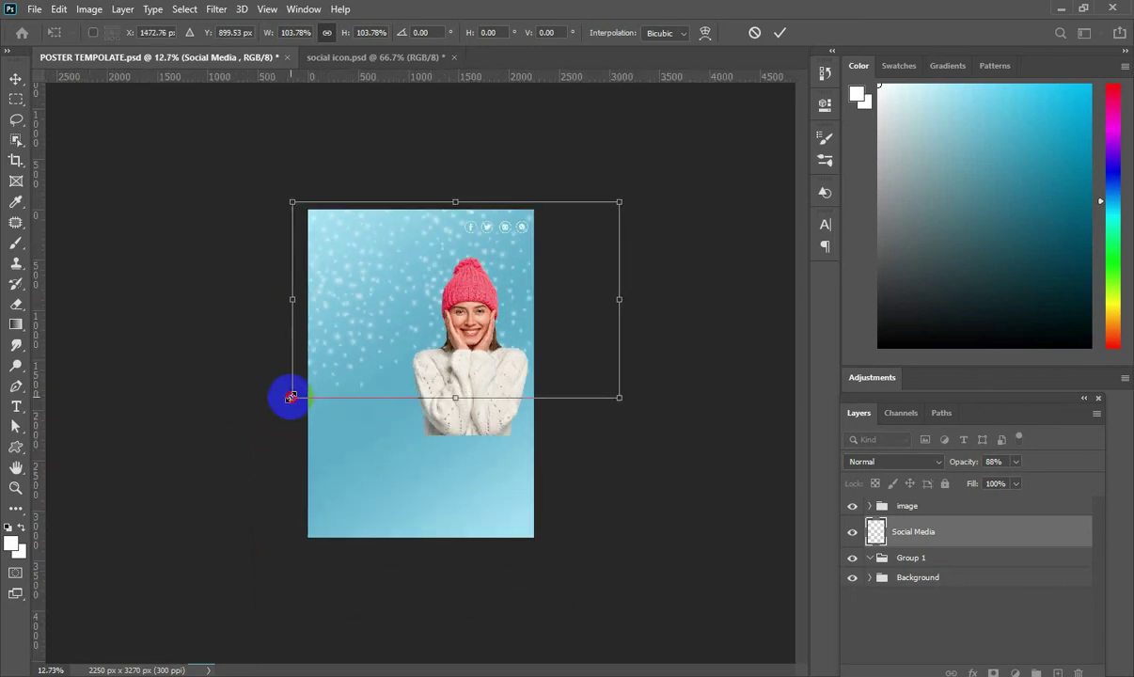
drag(291, 397, 271, 410)
drag(405, 366, 424, 363)
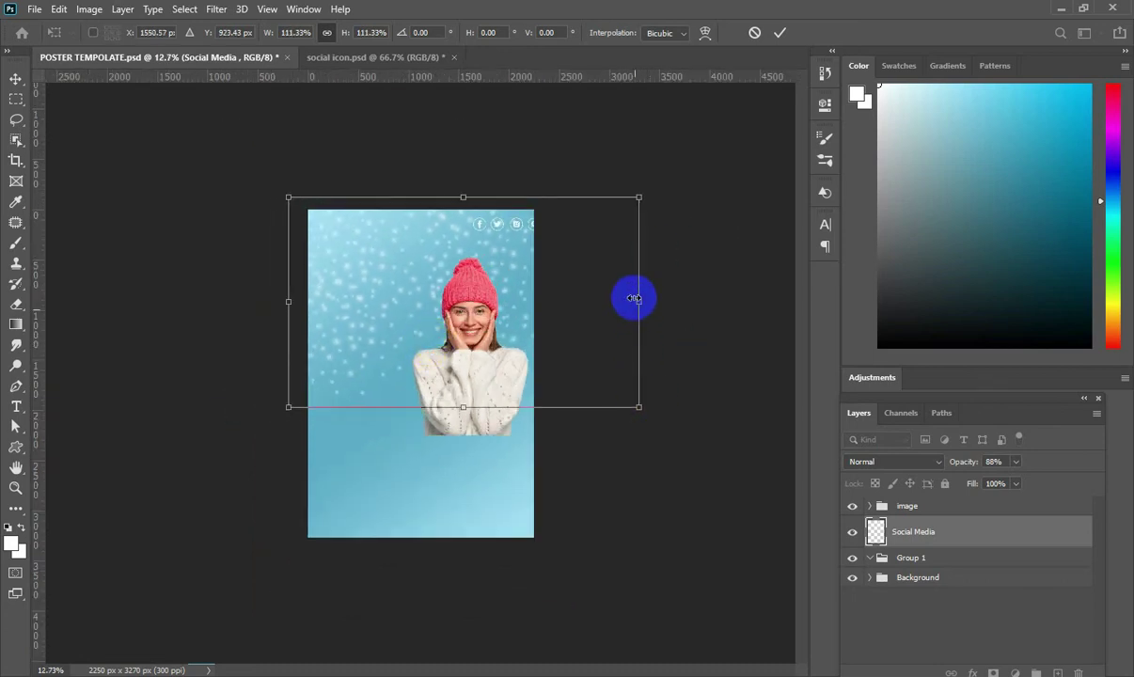
drag(634, 298, 603, 296)
mouse_move(603, 398)
mouse_down()
mouse_move(702, 410)
mouse_move(618, 353)
mouse_up()
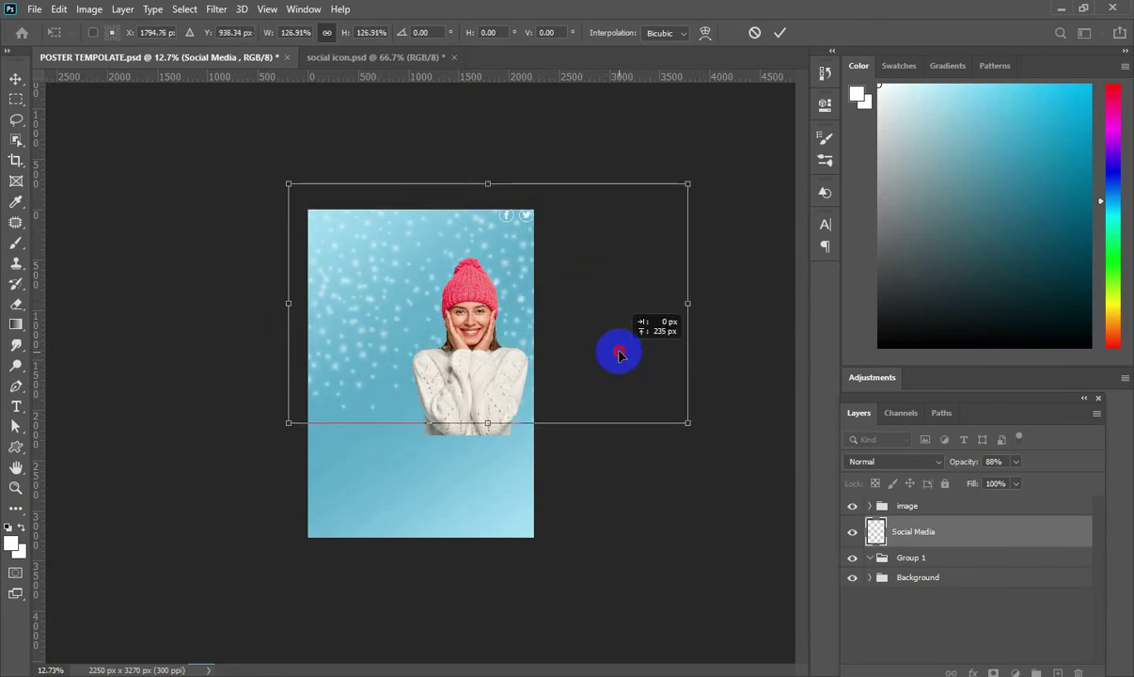
click(779, 33)
Undo the resize and merge, show the Social Media group again and reposition it
scroll(552, 423, up, 1)
scroll(555, 411, up, 1)
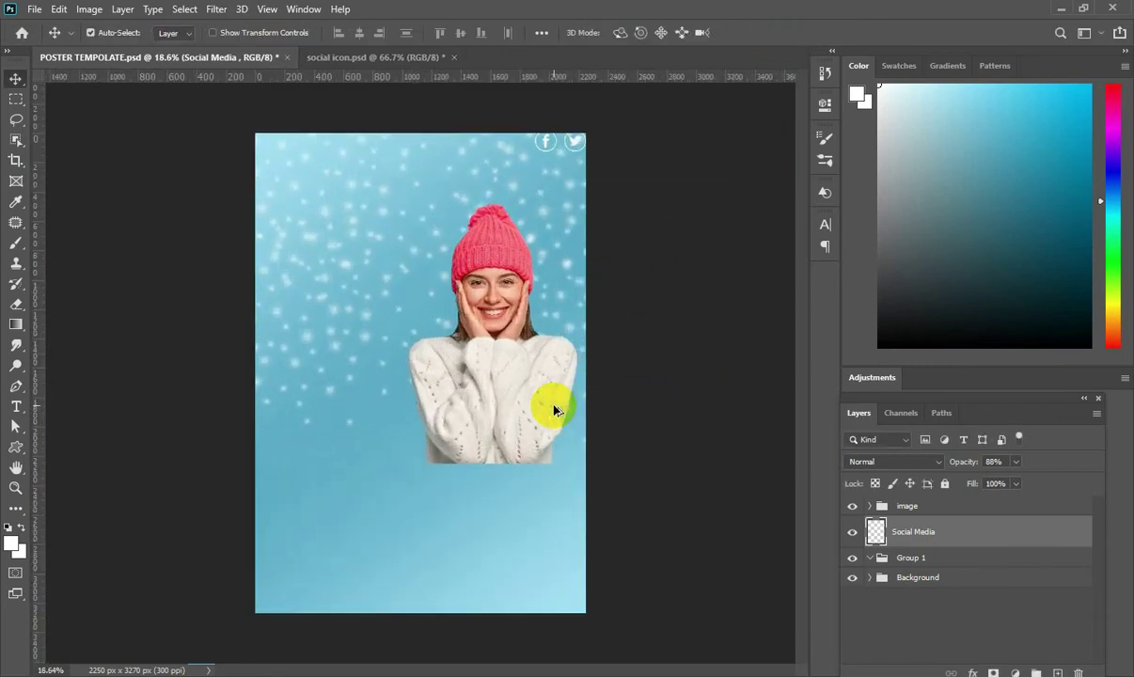
scroll(537, 362, down, 1)
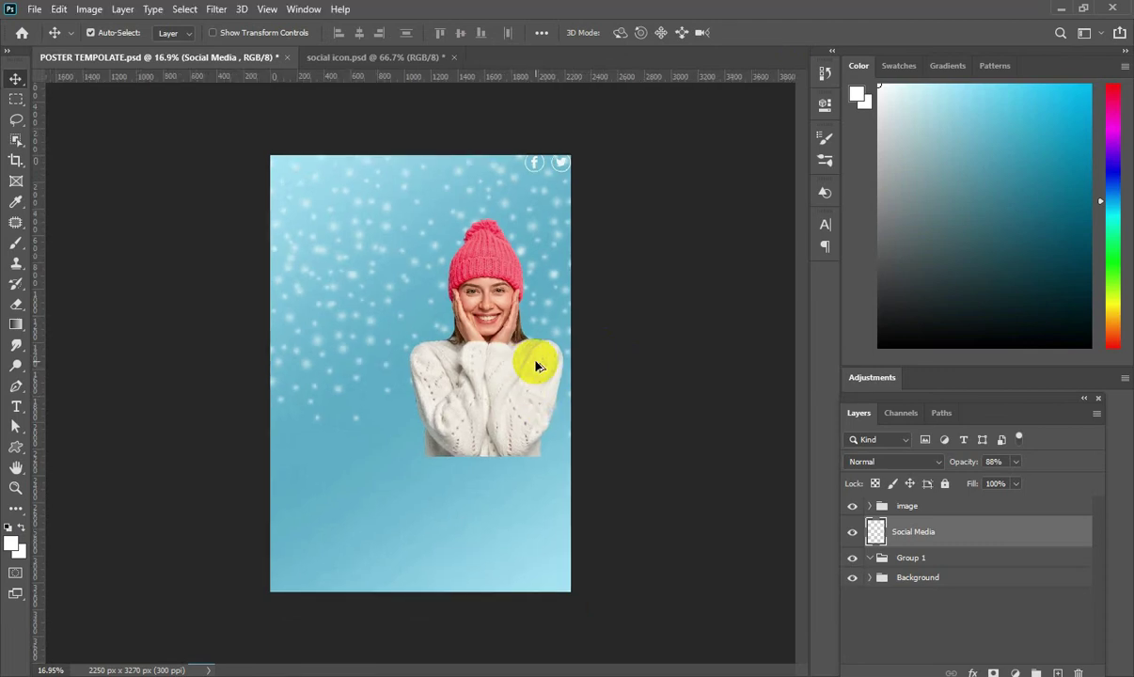
scroll(536, 366, down, 1)
key(ctrl+z)
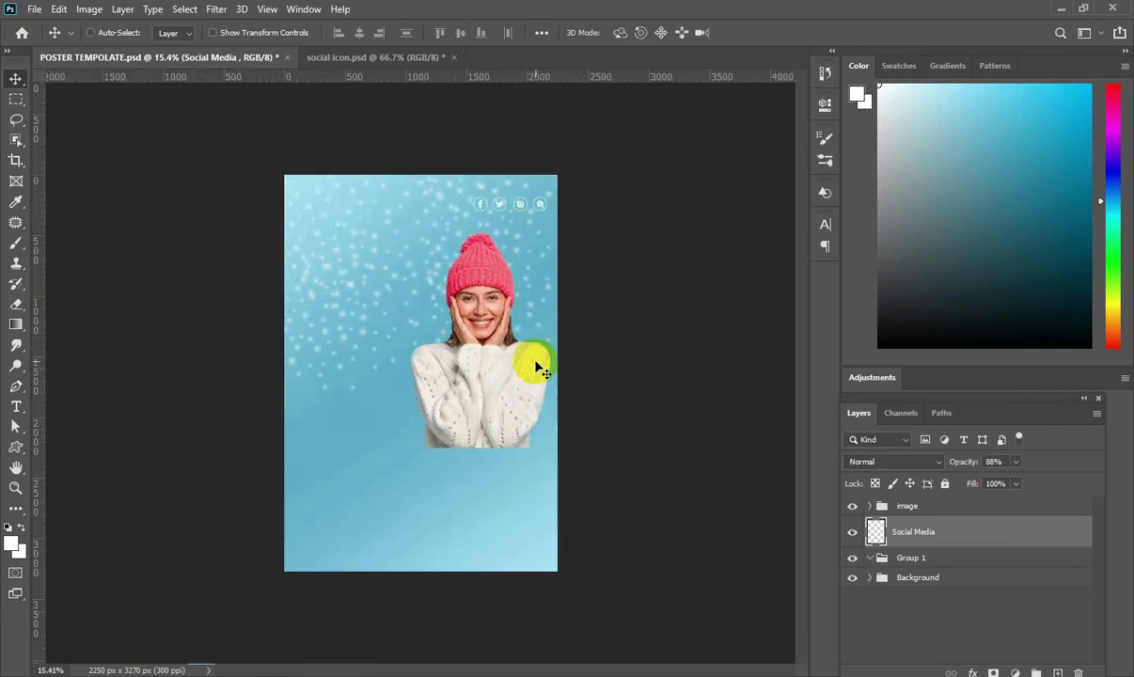
click(853, 533)
drag(875, 538, 890, 551)
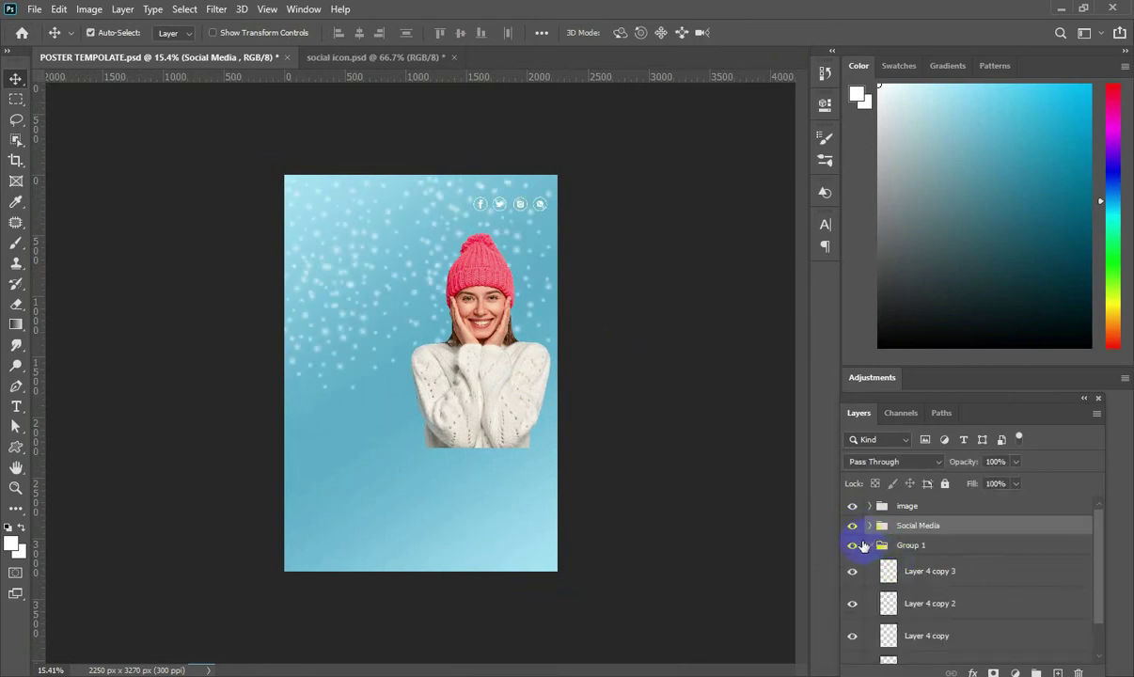
click(870, 546)
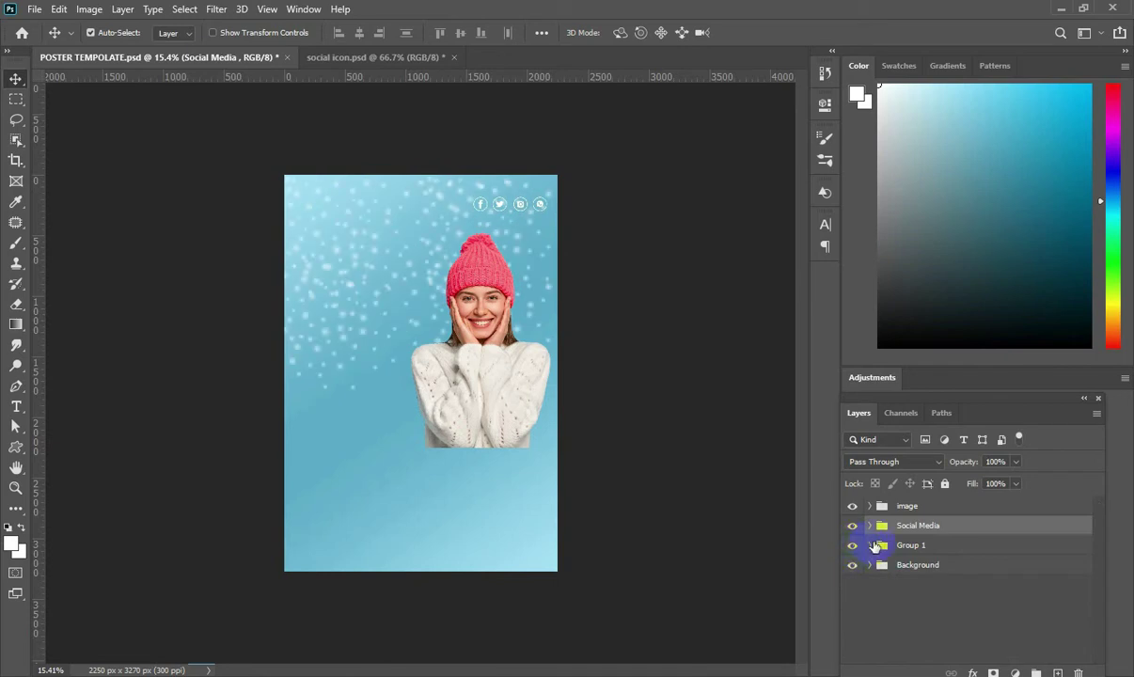
Merge Layer 4 and its three copies inside Group 1 into one layer
click(889, 547)
click(869, 546)
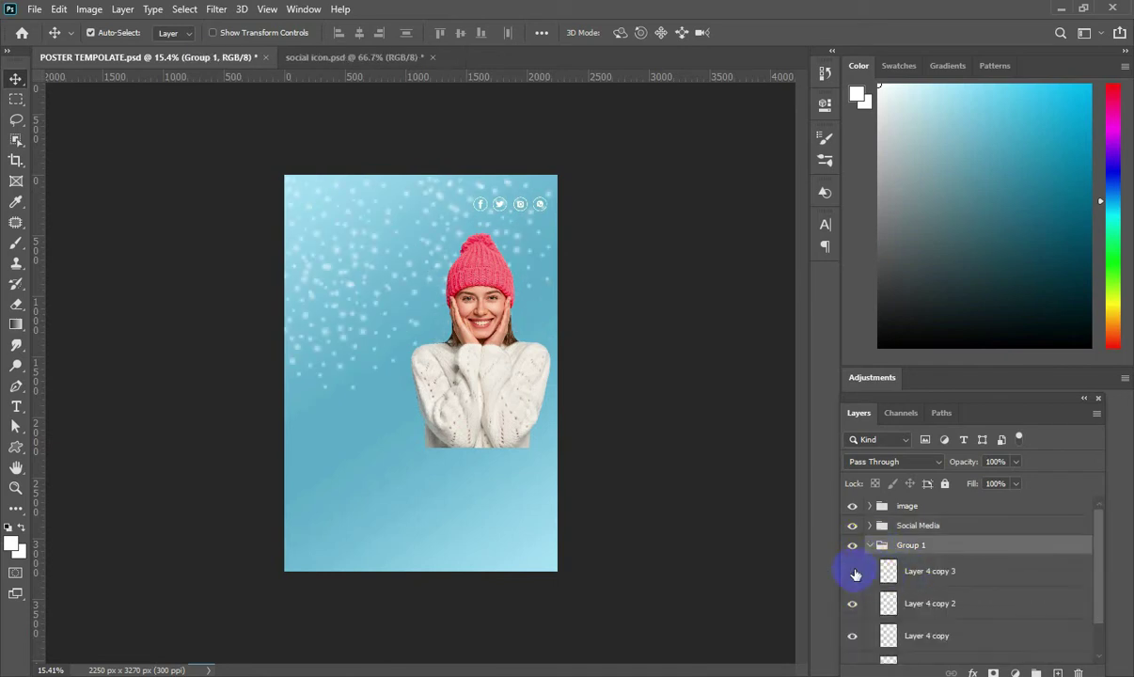
ctrl+click(917, 570)
ctrl+click(926, 602)
ctrl+click(929, 635)
scroll(940, 616, down, 1)
ctrl+click(934, 626)
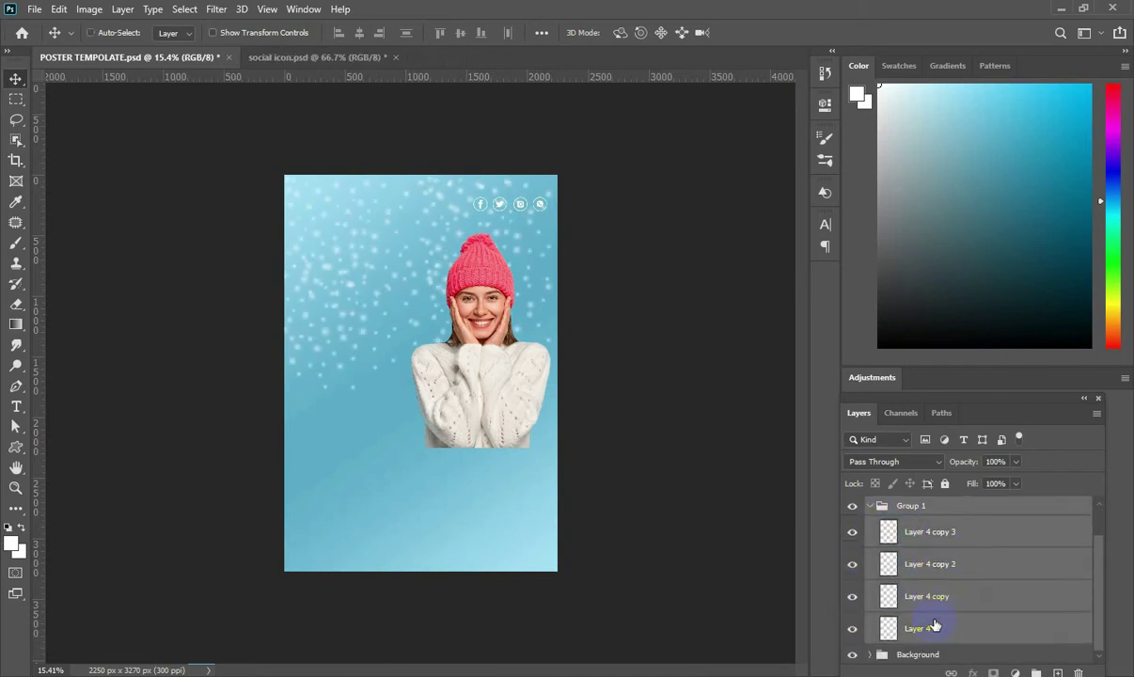
scroll(931, 602, up, 1)
right_click(959, 595)
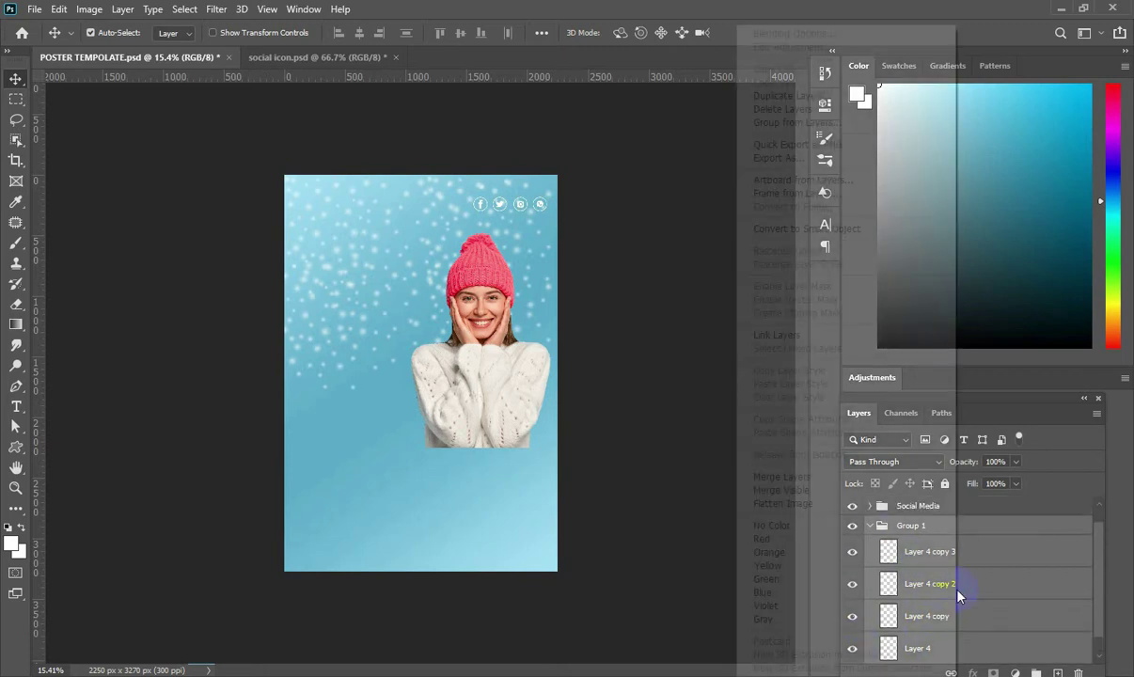
click(754, 473)
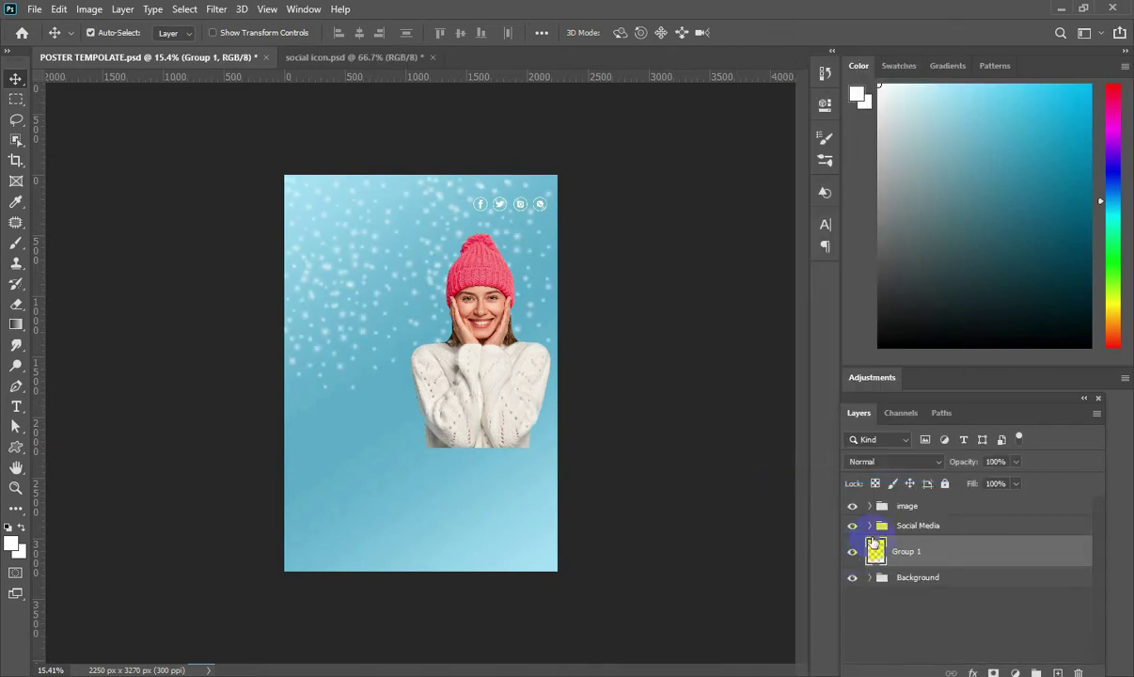
Try nesting Group 1 in a new group, then remove the empty Group 2
click(1034, 672)
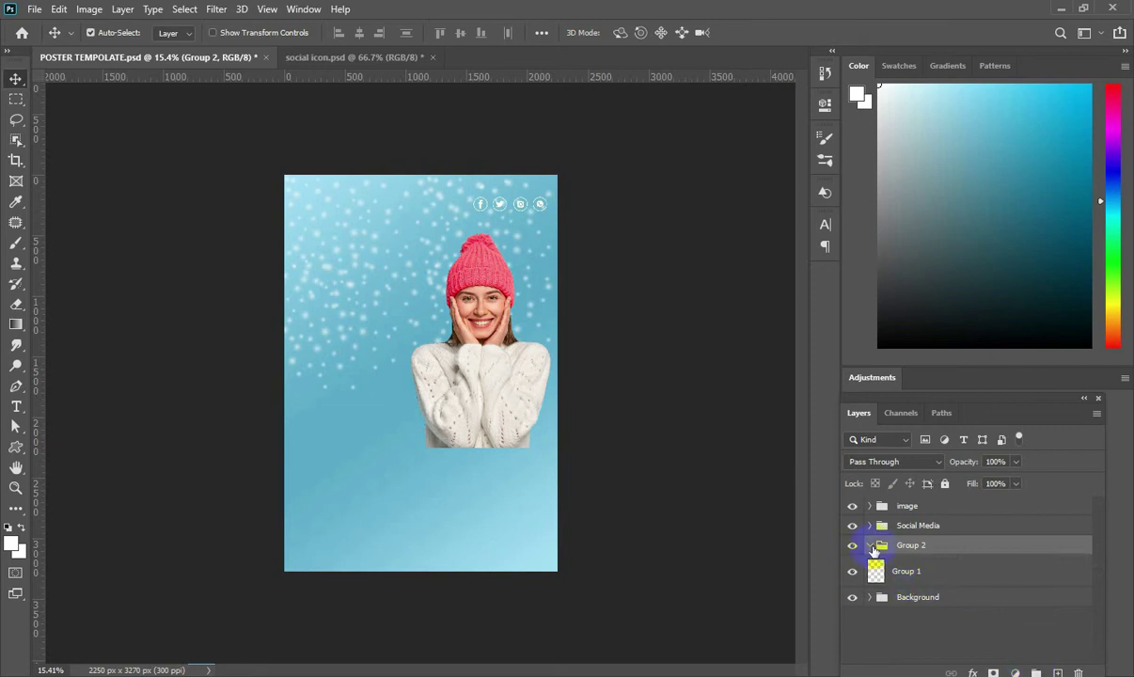
drag(904, 582, 879, 548)
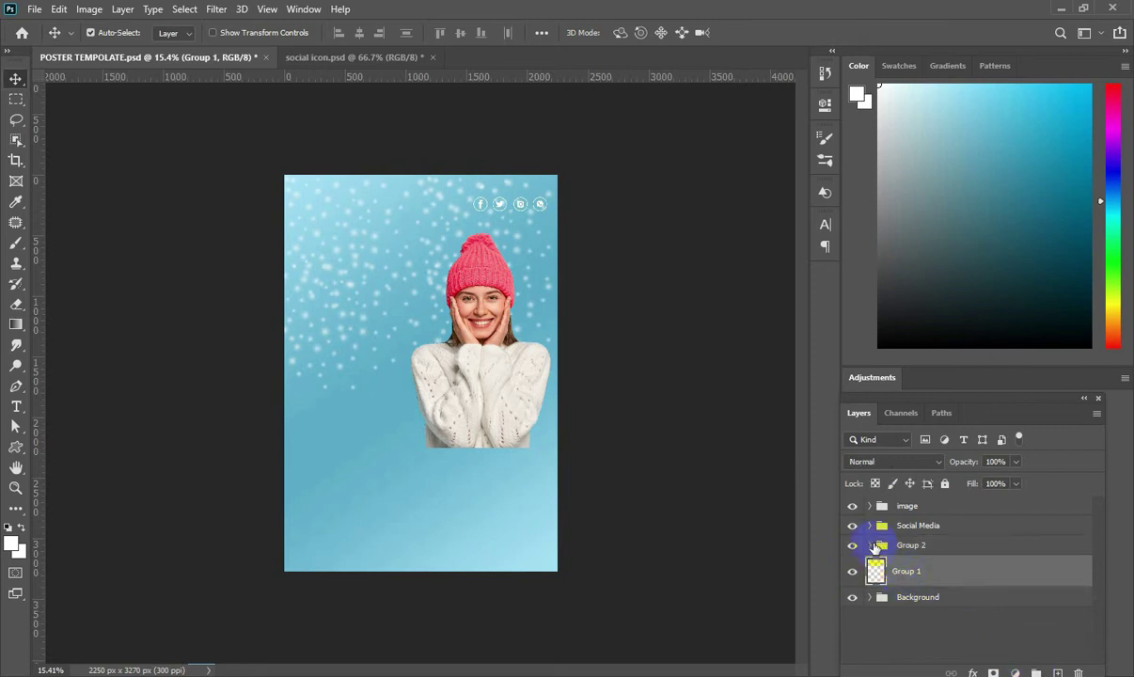
drag(915, 584, 857, 555)
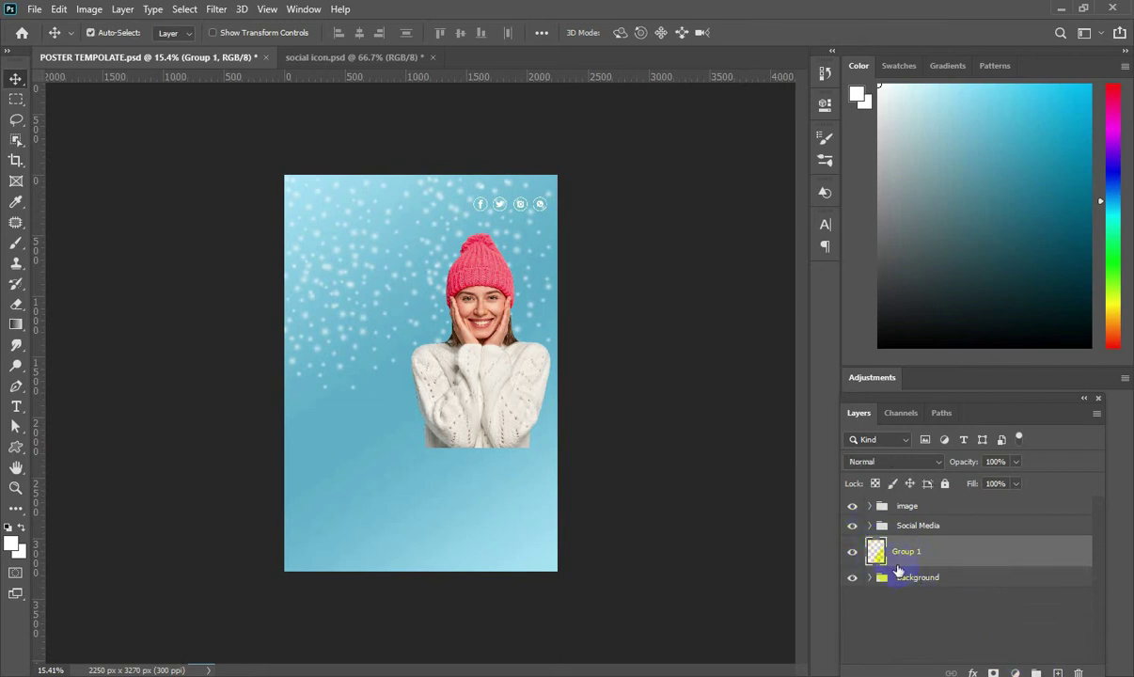
click(906, 594)
click(912, 557)
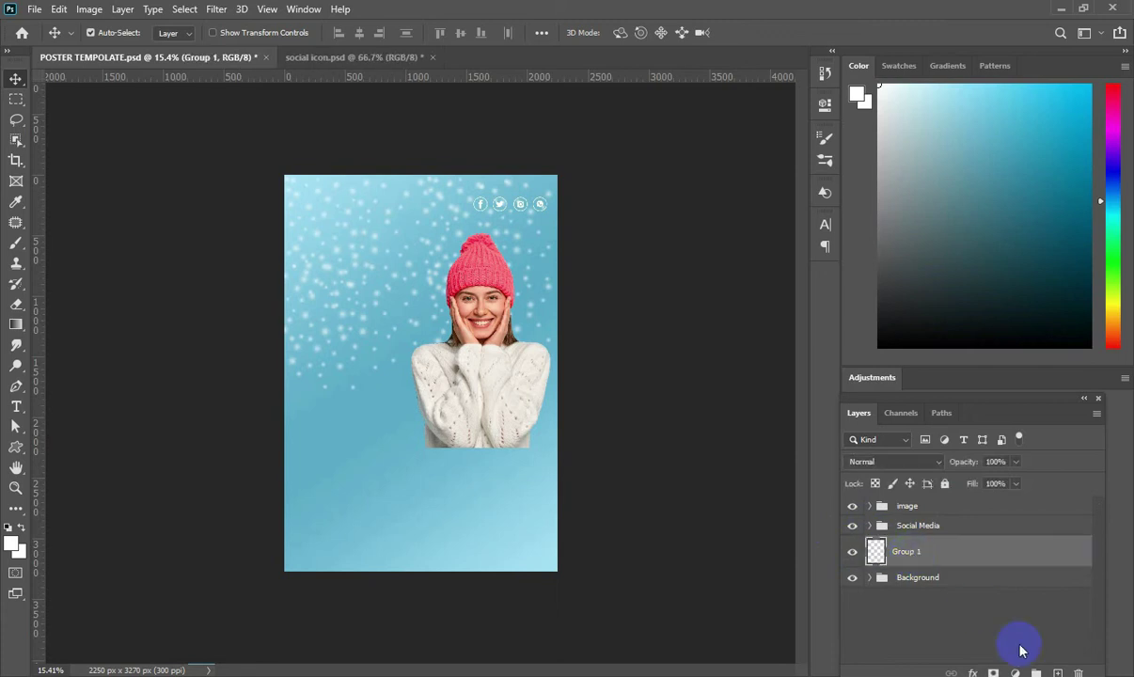
Add an empty Layer 4 and group it with Group 1 into Group 2
click(1057, 673)
shift+click(906, 584)
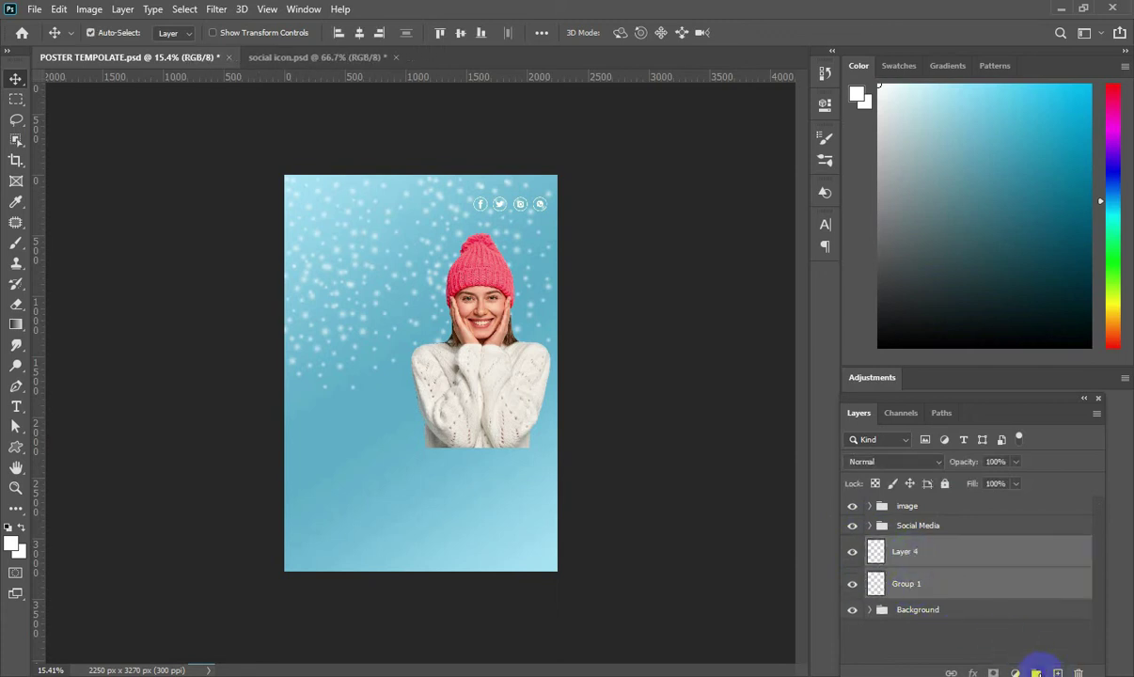
click(1036, 672)
click(869, 546)
click(863, 598)
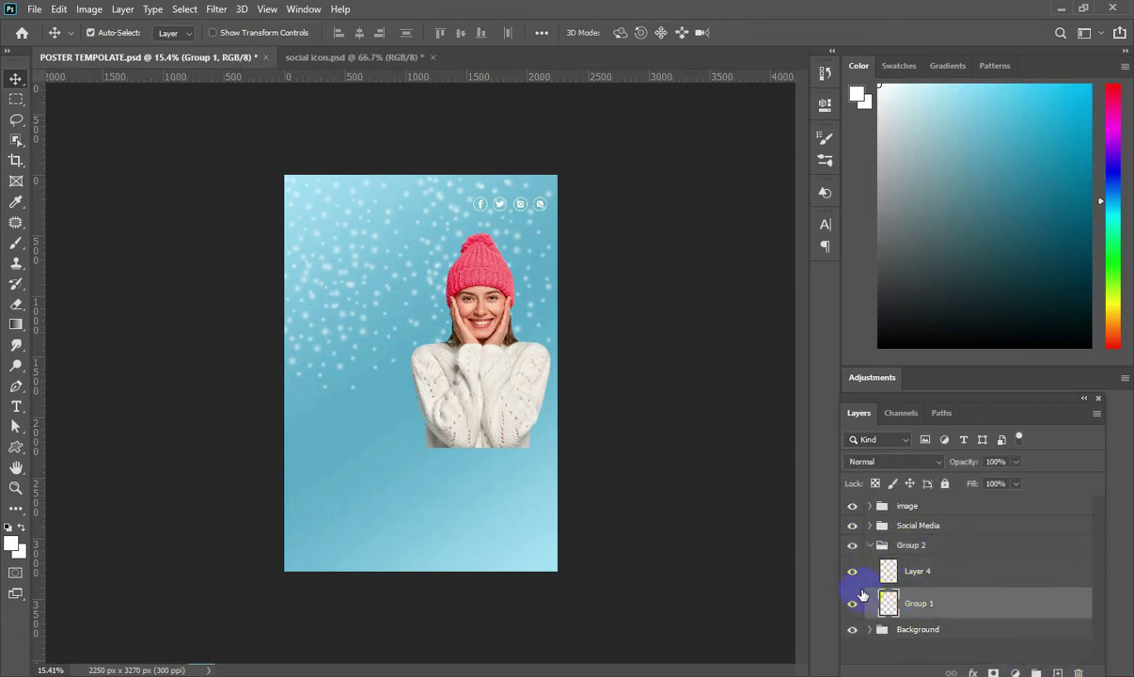
click(894, 574)
Select Layer 4 inside Group 1 as the layer to draw on
scroll(539, 372, up, 1)
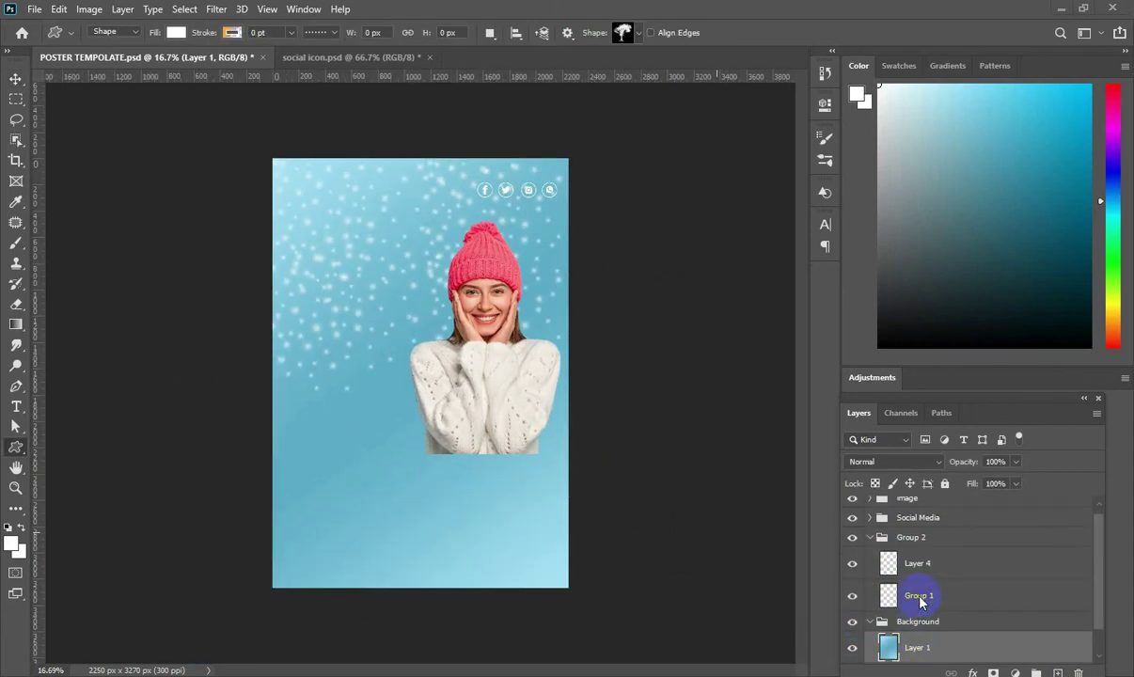
click(912, 598)
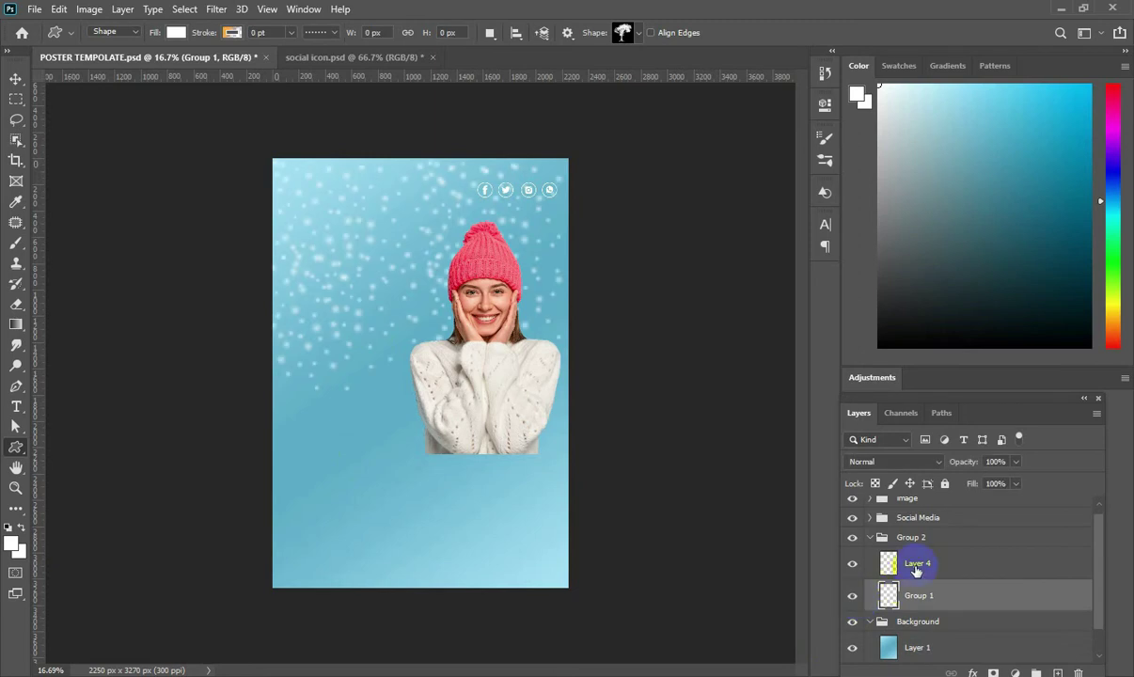
click(856, 565)
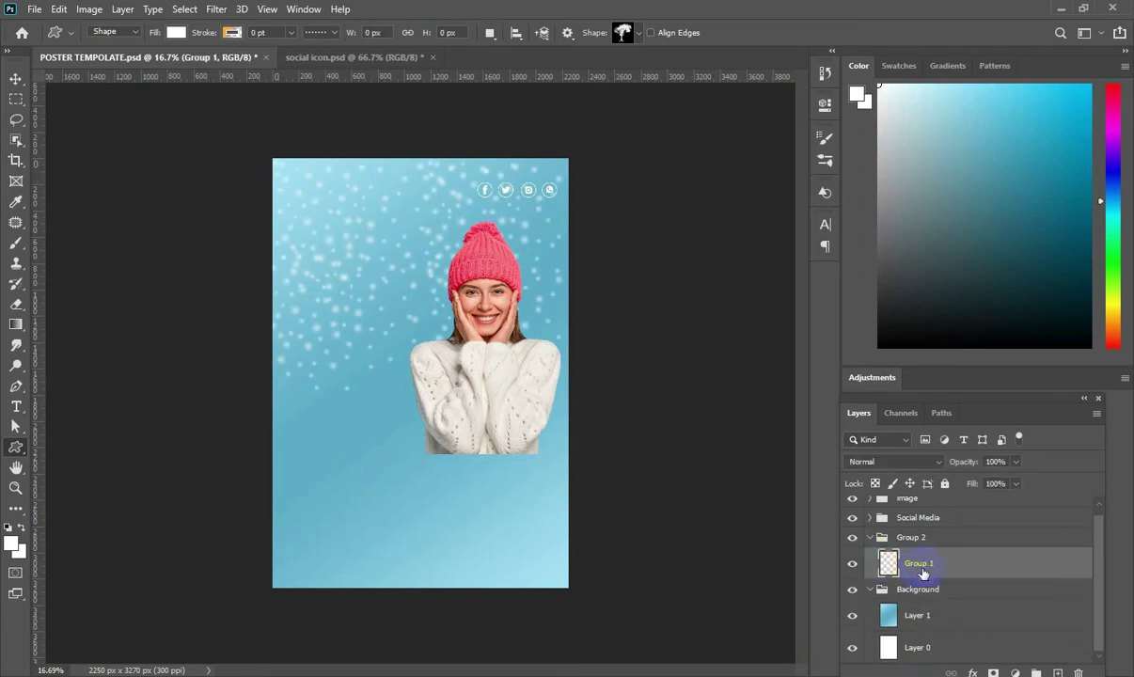
In the custom shape picker, expand Legacy Shapes and More and All Legacy Default Shapes
click(634, 34)
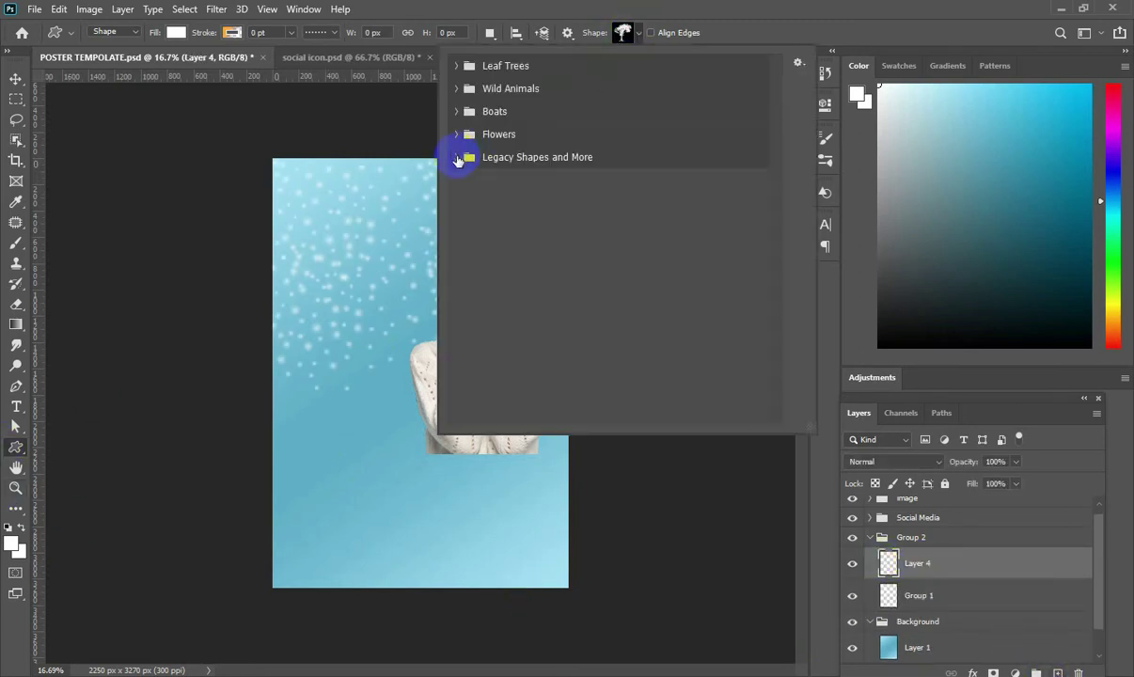
click(457, 157)
click(475, 179)
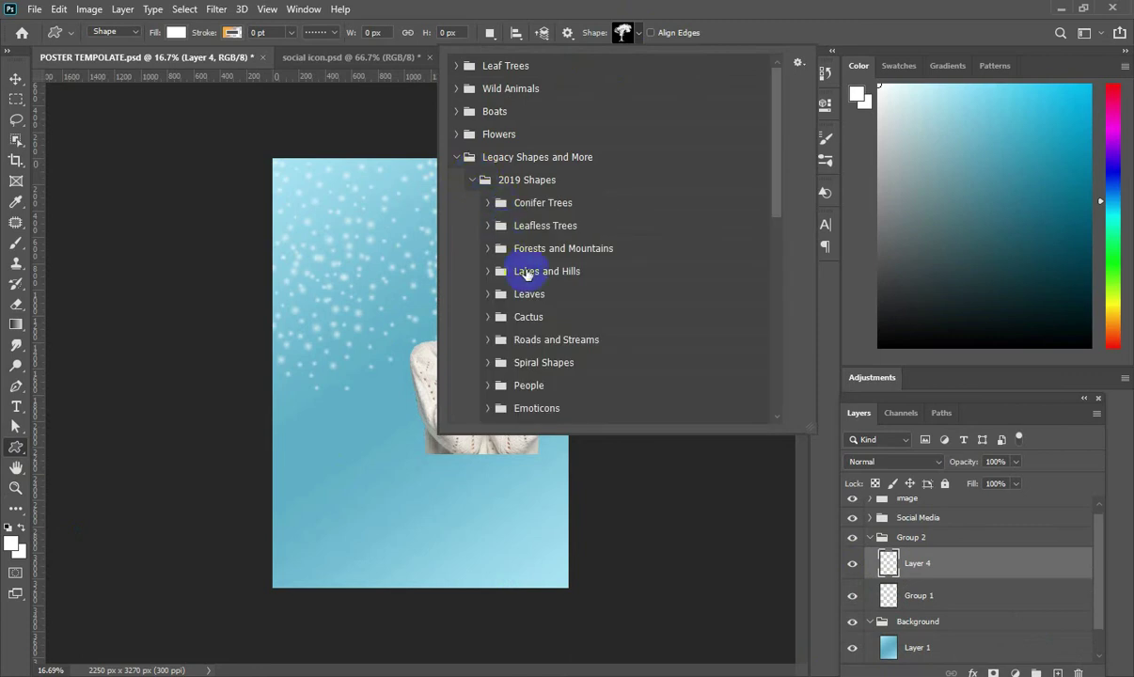
scroll(527, 273, down, 1)
scroll(528, 274, down, 2)
scroll(527, 274, down, 3)
scroll(528, 274, down, 2)
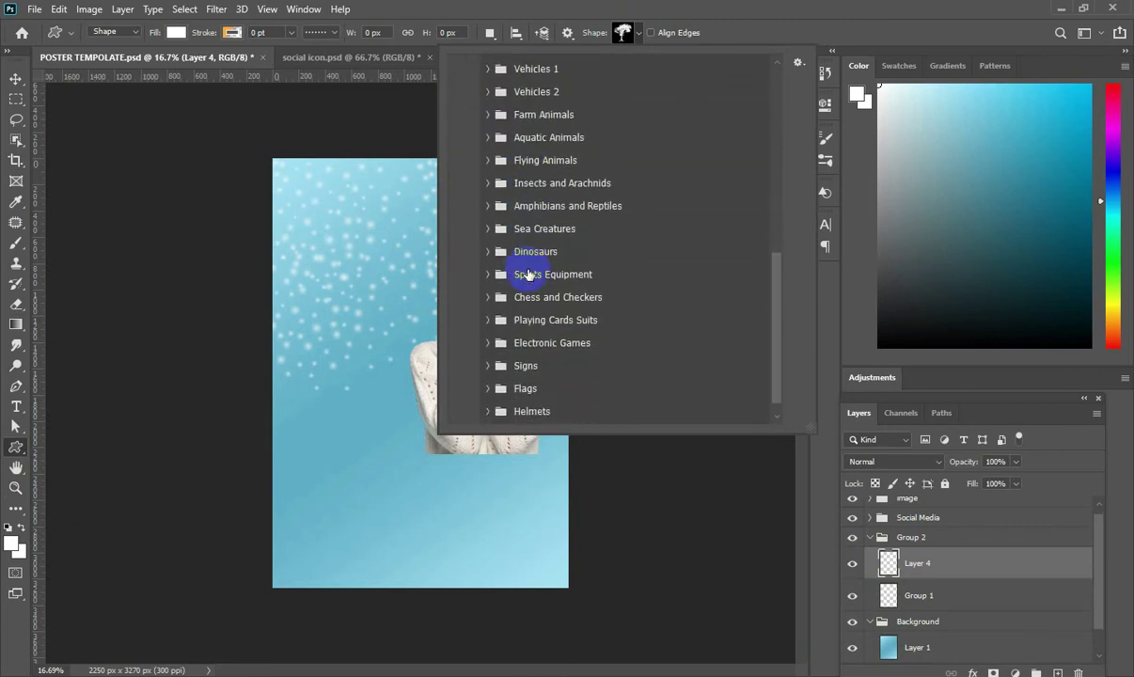
scroll(527, 274, down, 1)
click(477, 416)
scroll(632, 303, down, 2)
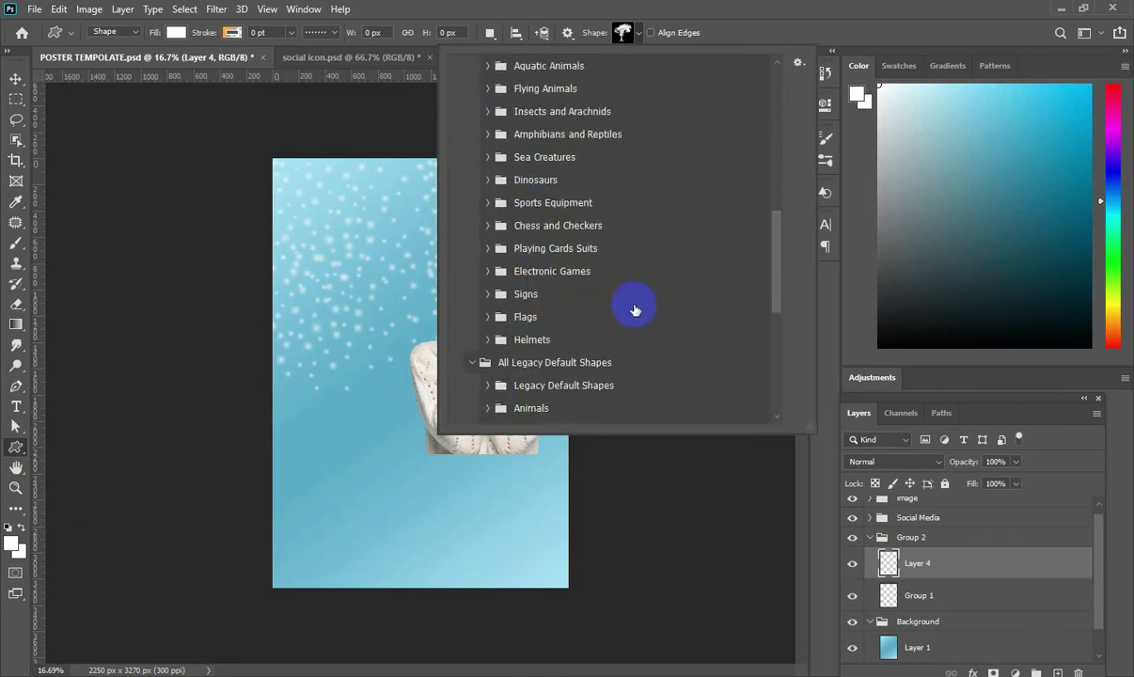
scroll(632, 303, down, 4)
scroll(632, 303, down, 2)
scroll(632, 302, down, 3)
scroll(635, 308, down, 3)
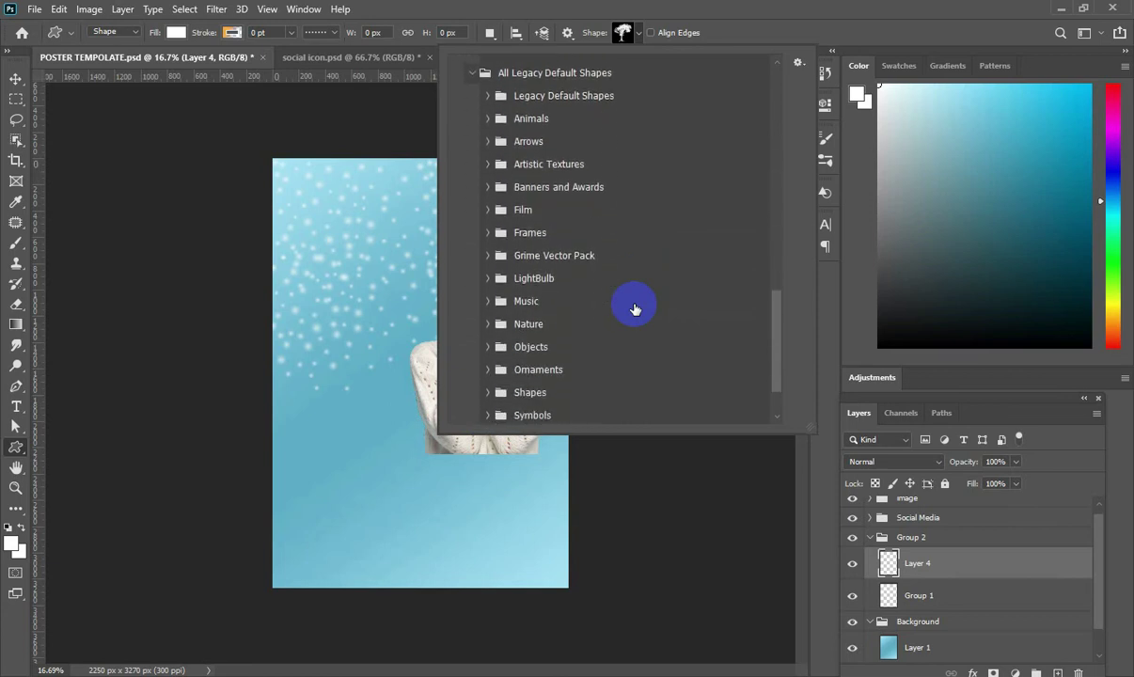
scroll(635, 309, down, 3)
scroll(634, 309, up, 2)
scroll(634, 308, up, 3)
scroll(635, 308, up, 1)
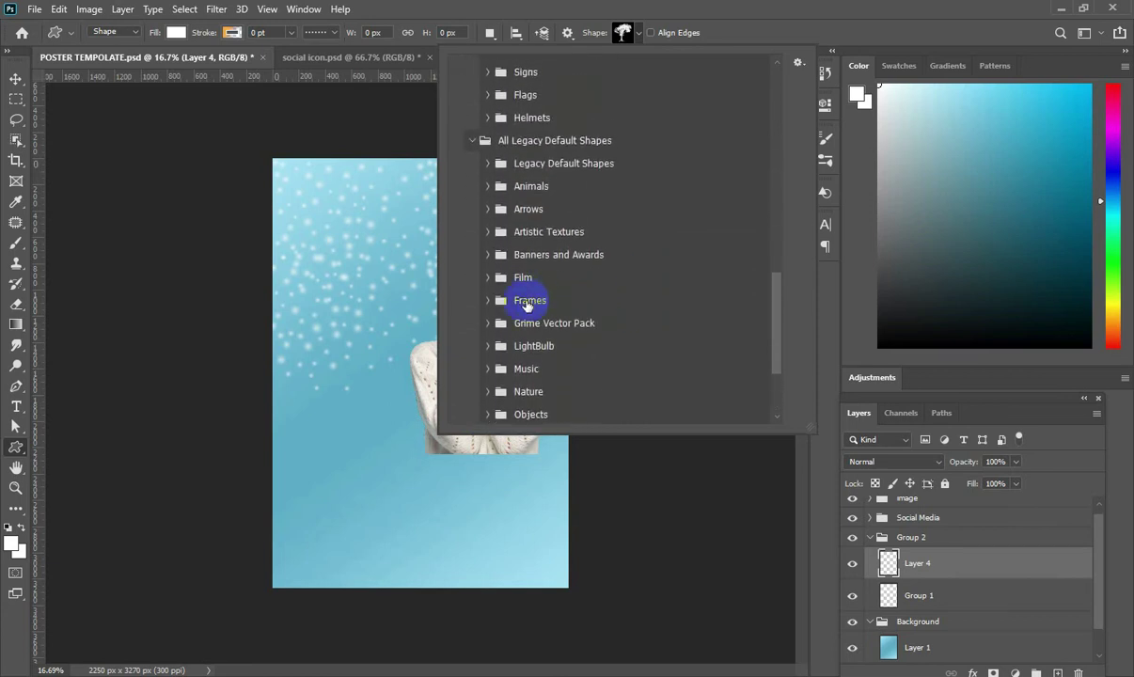
scroll(514, 301, up, 5)
scroll(489, 296, up, 1)
Expand the Legacy Default Shapes folders down to Nature and scroll to locate Snowflake 1
click(483, 291)
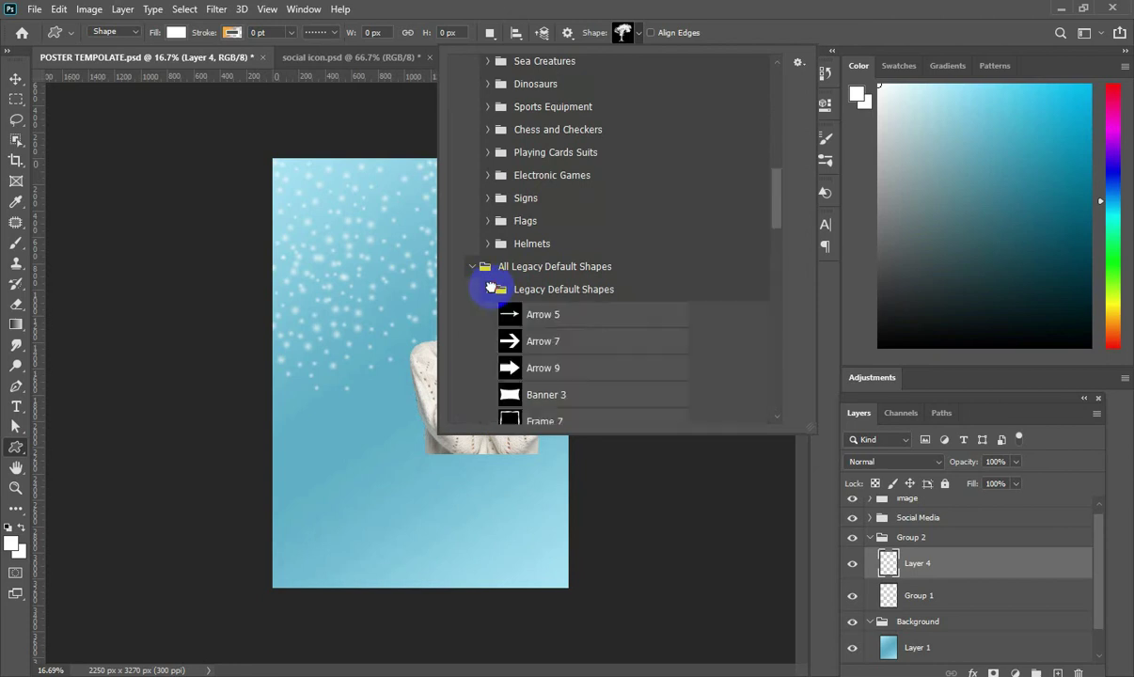
scroll(545, 306, down, 6)
scroll(578, 318, down, 4)
scroll(594, 323, down, 1)
scroll(594, 324, down, 1)
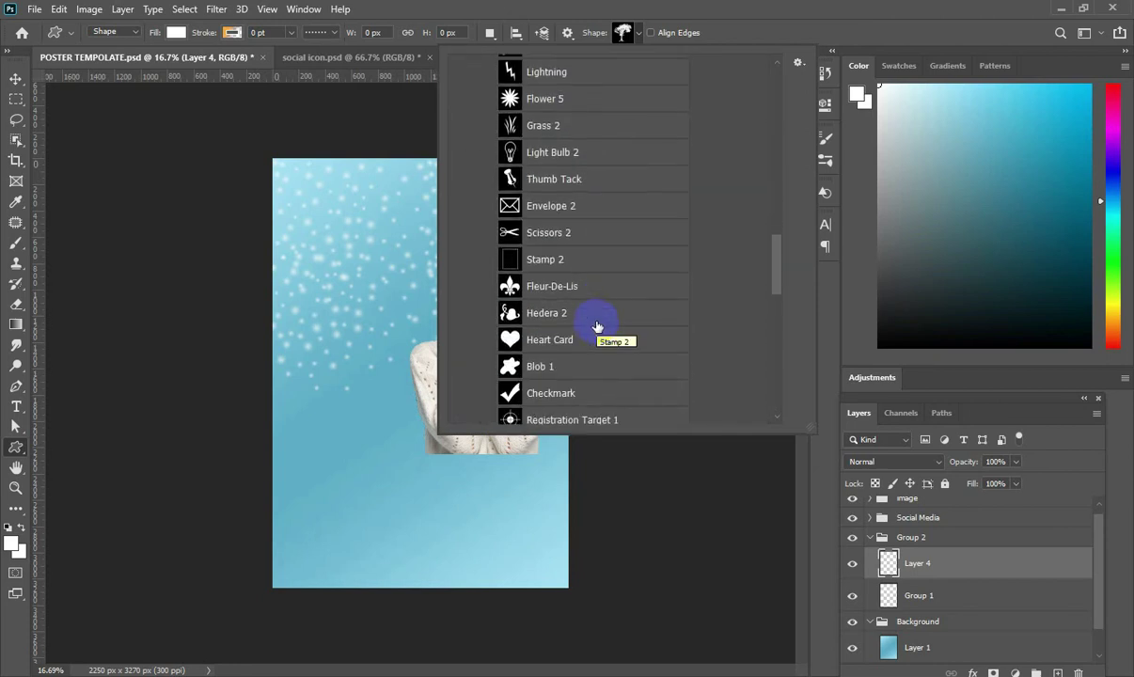
scroll(597, 322, down, 1)
scroll(597, 316, down, 3)
scroll(598, 316, down, 1)
scroll(536, 314, down, 2)
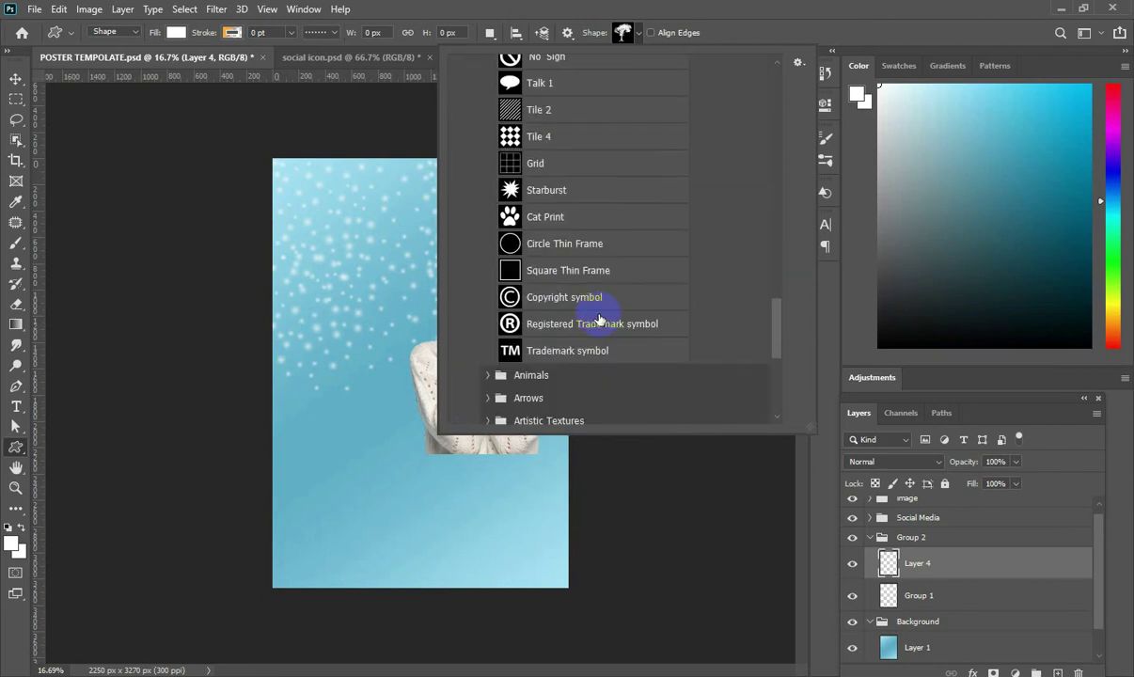
scroll(489, 299, down, 2)
click(489, 299)
scroll(600, 304, down, 2)
scroll(527, 315, down, 2)
click(487, 261)
scroll(592, 321, down, 1)
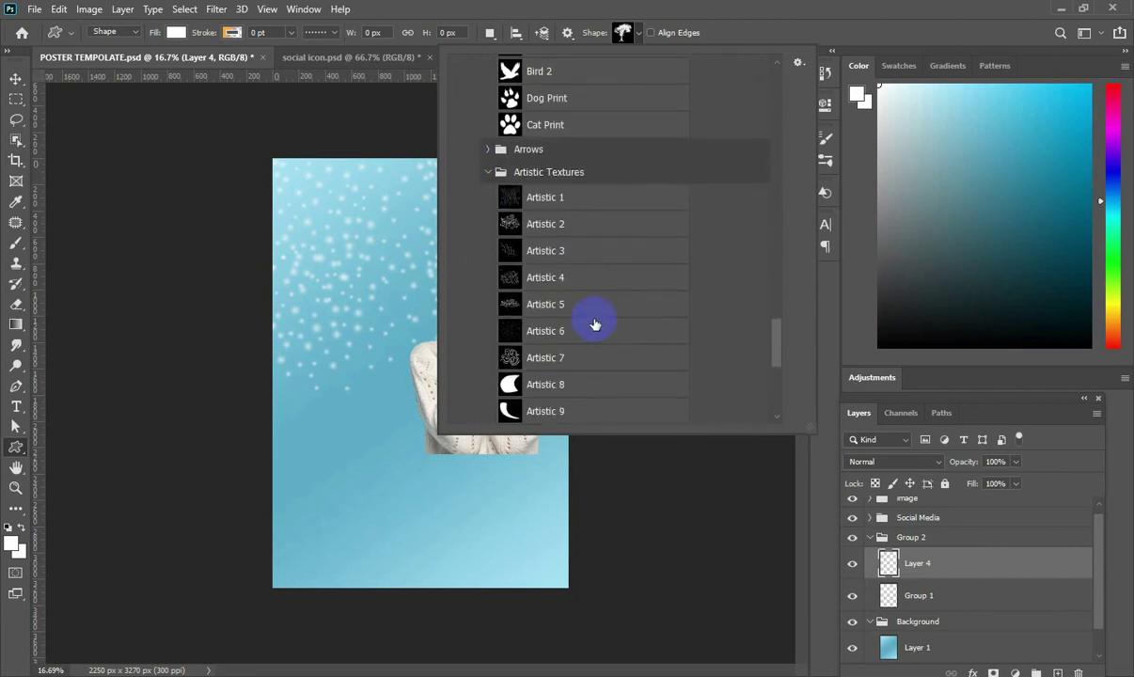
scroll(594, 324, down, 2)
click(487, 311)
scroll(626, 341, down, 3)
scroll(565, 329, down, 3)
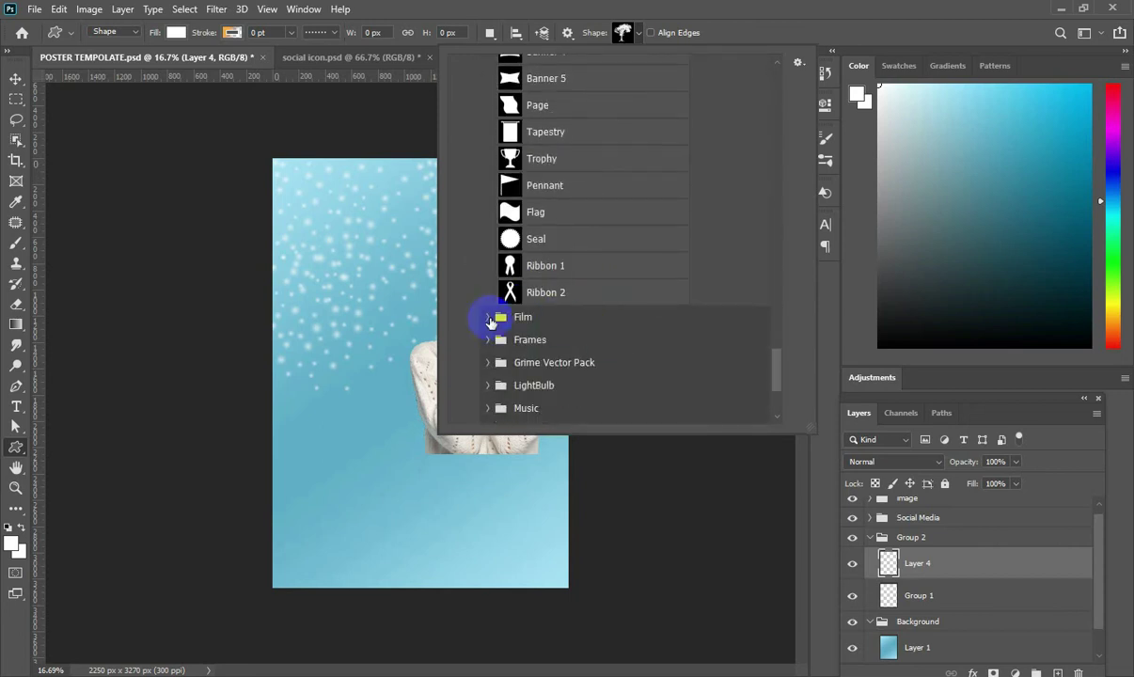
click(487, 314)
scroll(629, 289, down, 2)
scroll(628, 288, down, 2)
click(489, 217)
scroll(629, 294, down, 3)
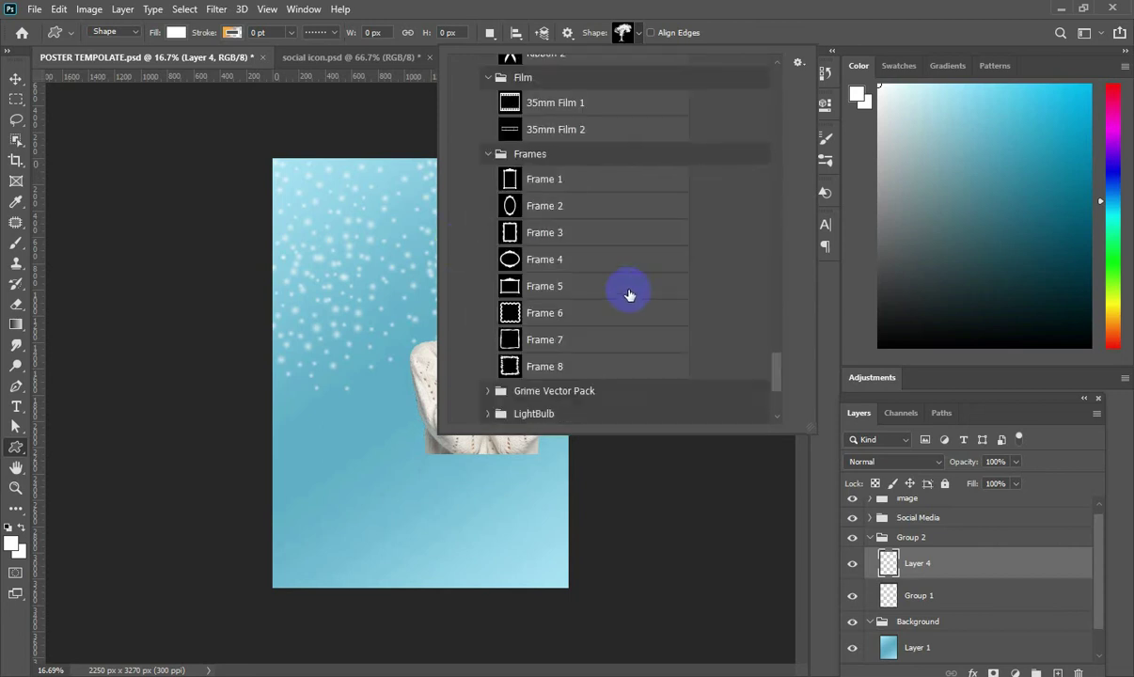
scroll(628, 294, down, 4)
click(489, 276)
scroll(645, 320, down, 6)
click(645, 322)
scroll(637, 339, down, 3)
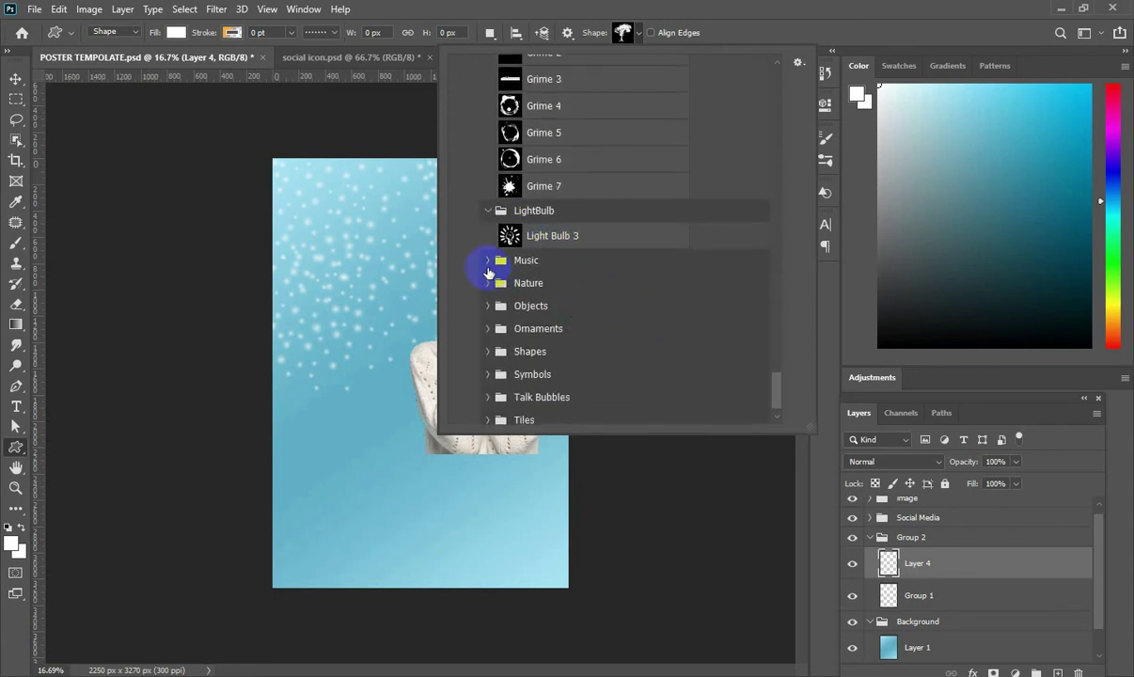
click(486, 261)
scroll(653, 324, down, 6)
click(489, 322)
scroll(611, 344, down, 3)
scroll(611, 344, down, 2)
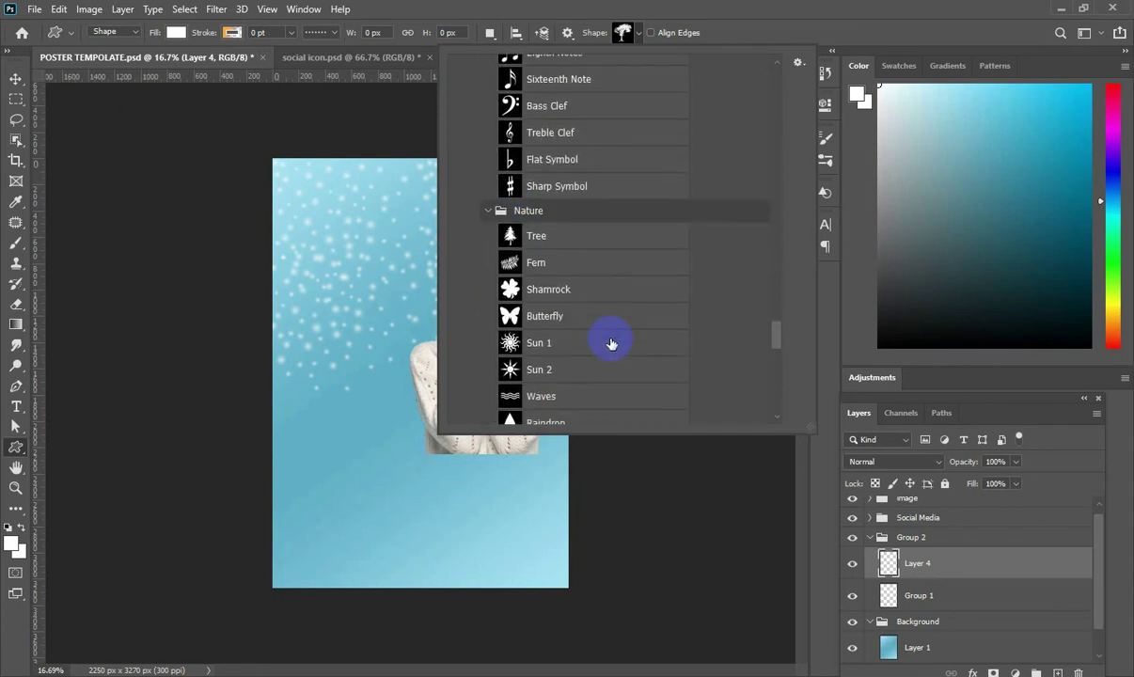
scroll(612, 344, down, 3)
scroll(611, 345, down, 2)
scroll(611, 345, down, 4)
scroll(611, 345, down, 2)
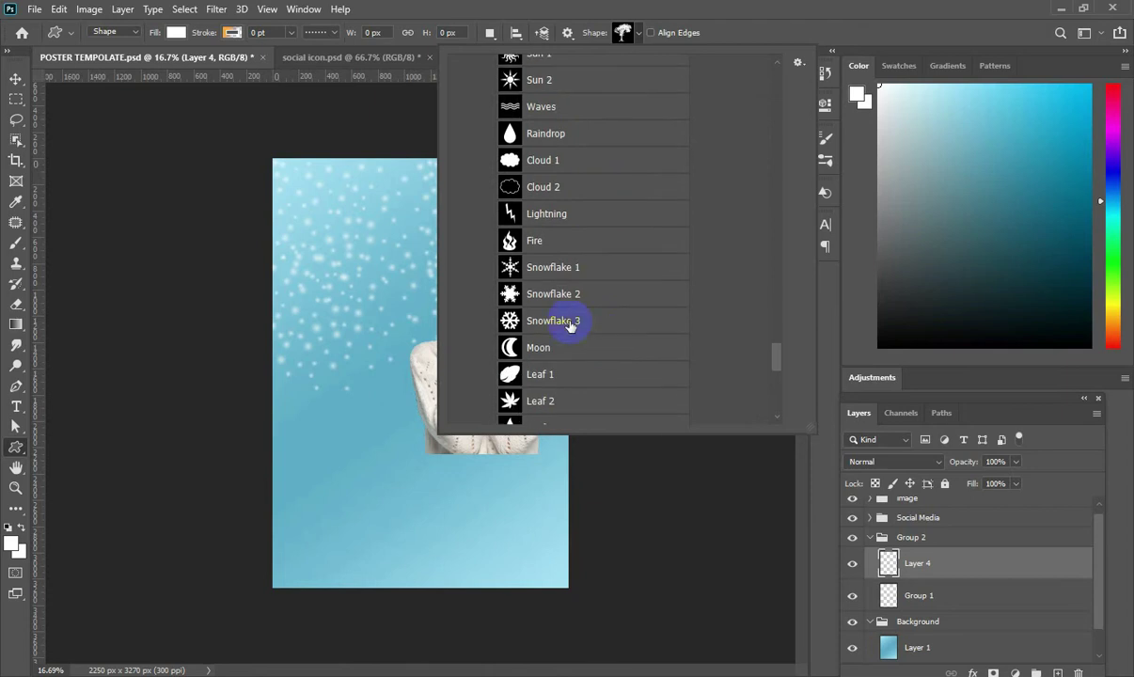
scroll(532, 296, down, 3)
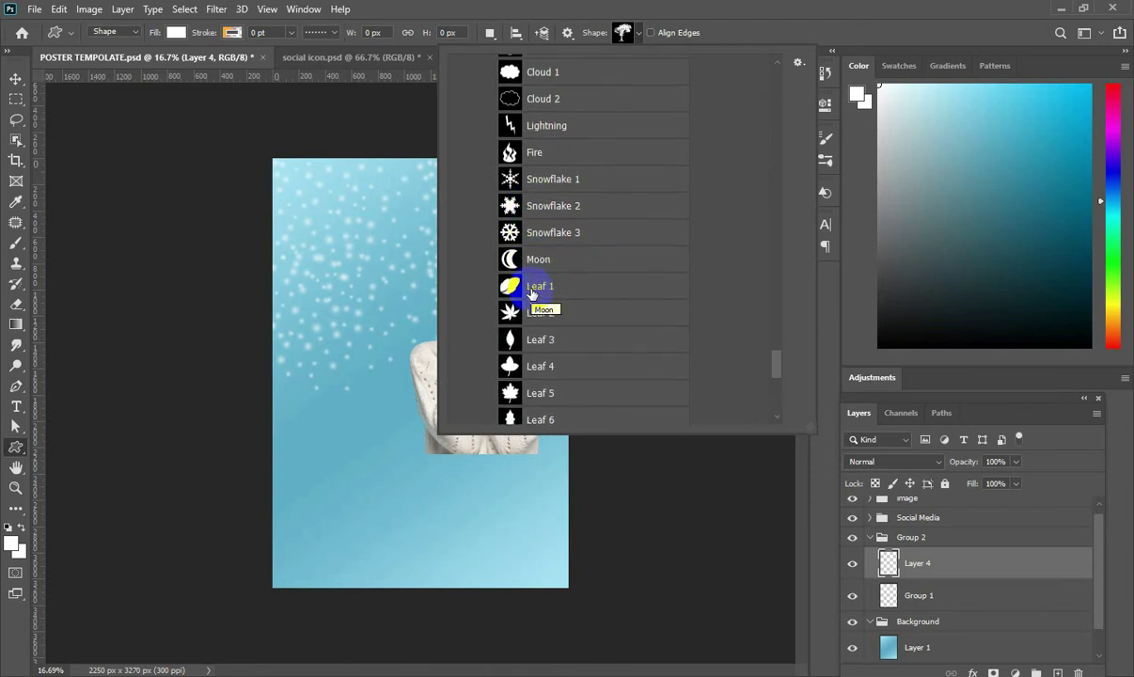
scroll(531, 296, down, 5)
scroll(531, 296, down, 1)
scroll(532, 296, down, 3)
scroll(531, 296, down, 3)
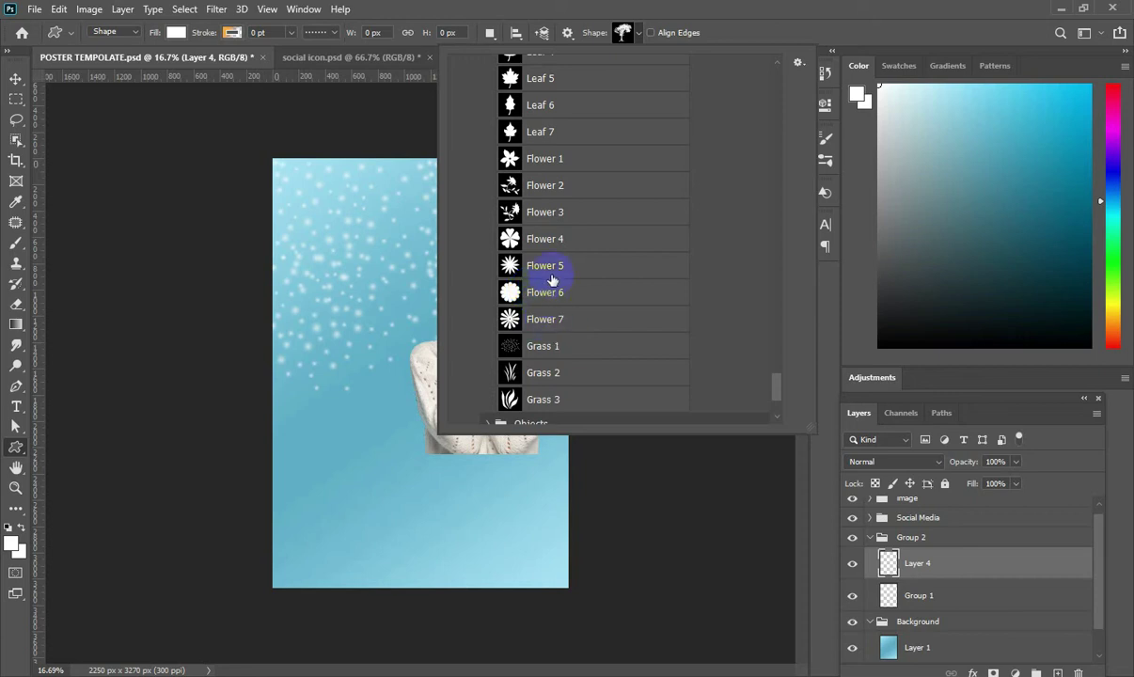
scroll(554, 279, up, 2)
scroll(554, 279, up, 2)
scroll(554, 280, up, 3)
scroll(553, 279, down, 3)
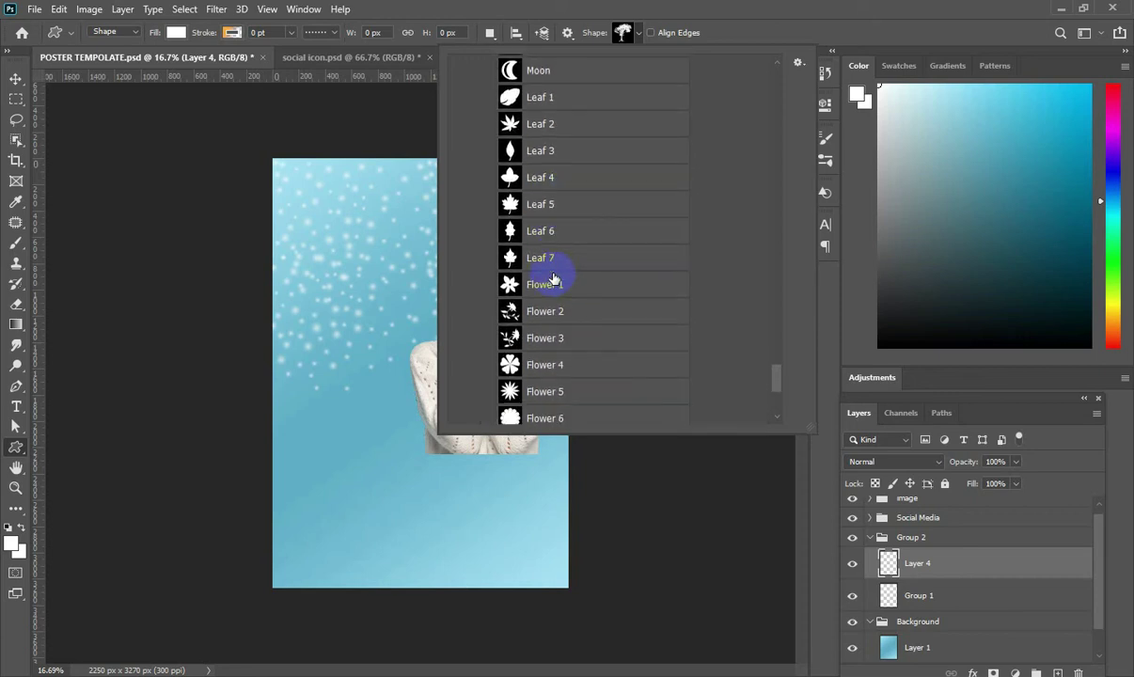
scroll(555, 278, down, 1)
scroll(557, 268, up, 3)
scroll(552, 246, up, 1)
Draw a Snowflake 1 shape on the lower left, redrawing it once, and duplicate it
click(523, 166)
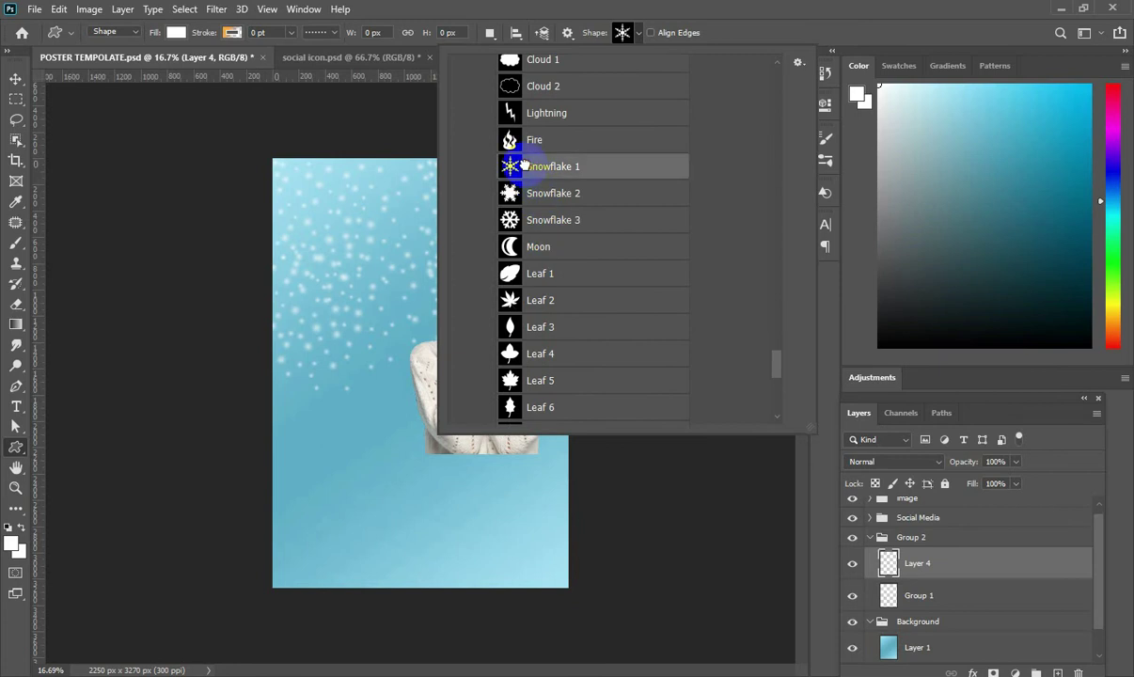
drag(312, 440, 338, 478)
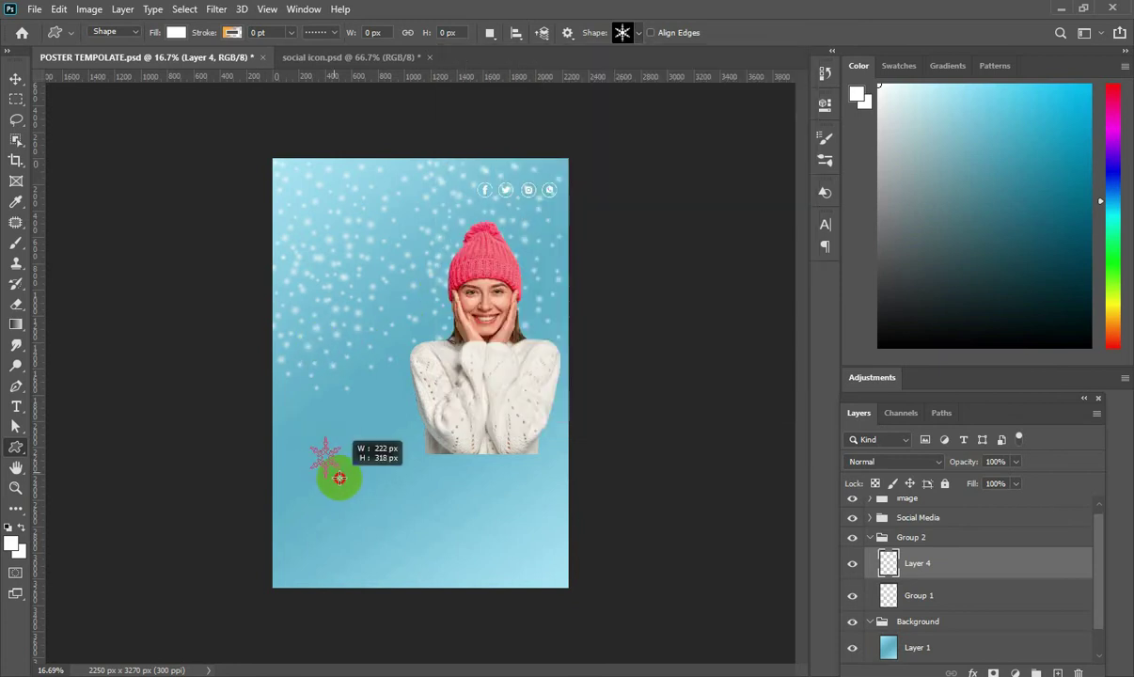
key(ctrl+z)
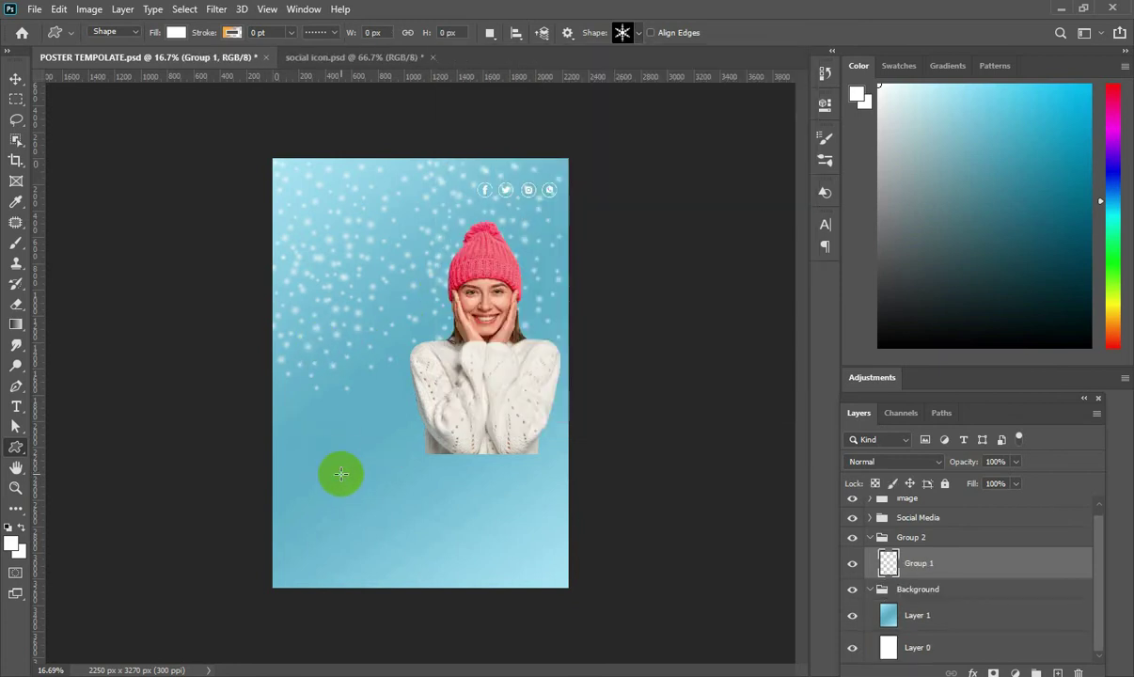
mouse_move(303, 422)
mouse_down()
mouse_move(337, 459)
mouse_move(416, 170)
mouse_up()
key(ctrl+j)
Move one snowflake copy to the top edge and the other toward the lower left
click(16, 78)
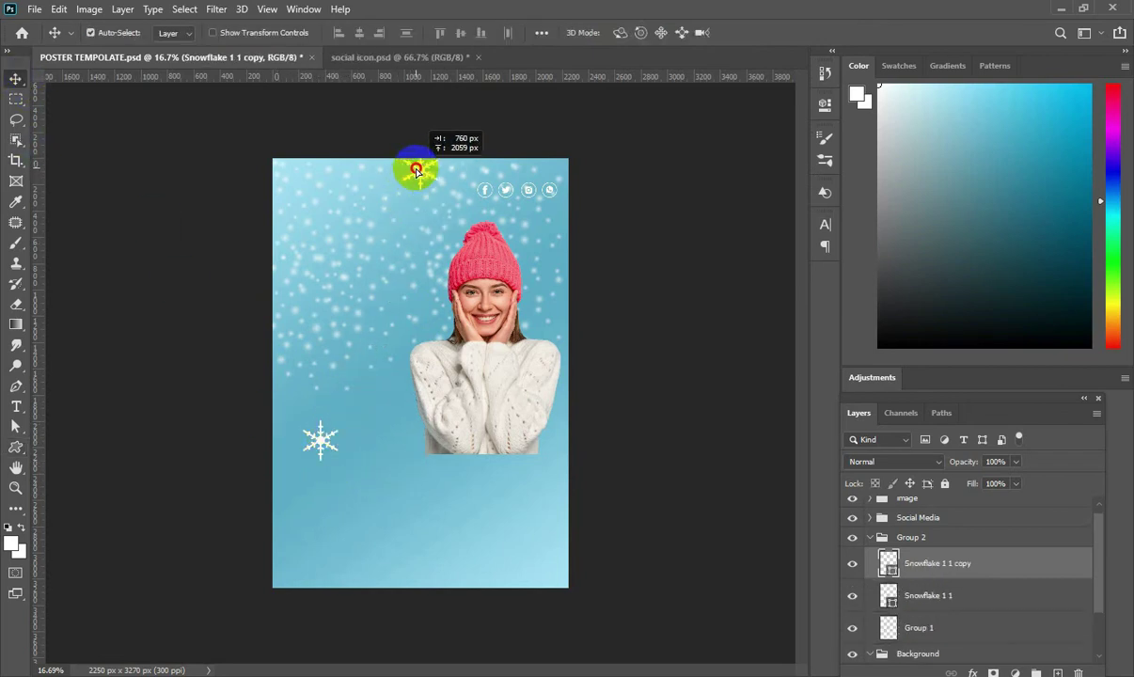
drag(416, 170, 419, 172)
click(329, 457)
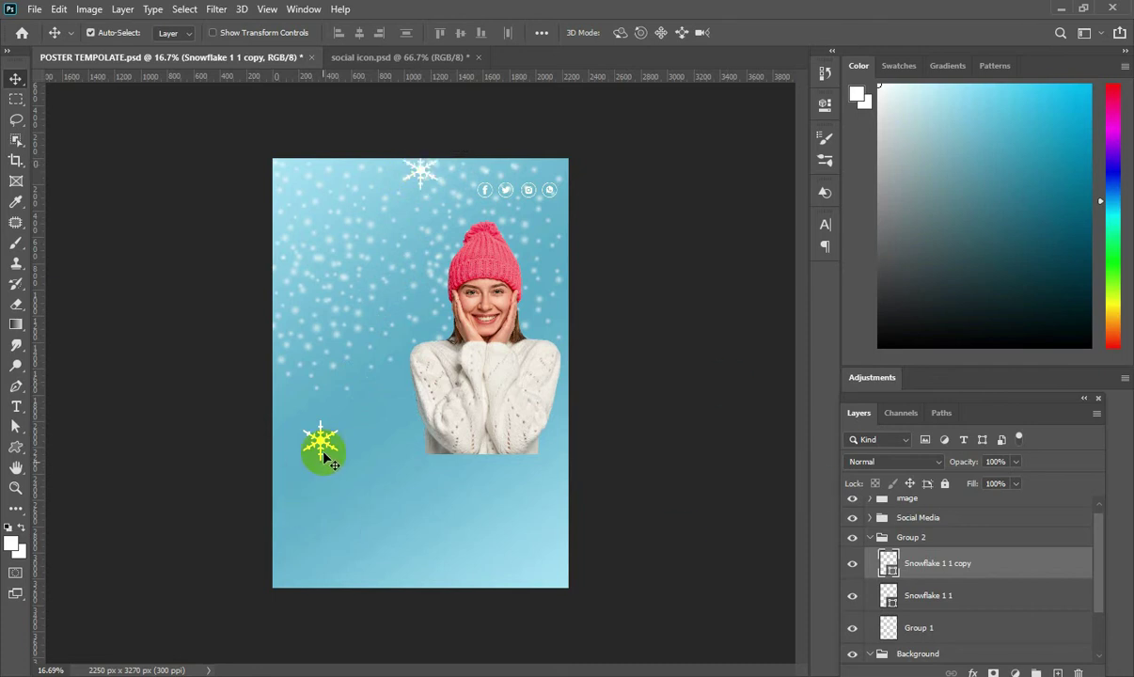
drag(325, 449, 296, 430)
key(ctrl+z)
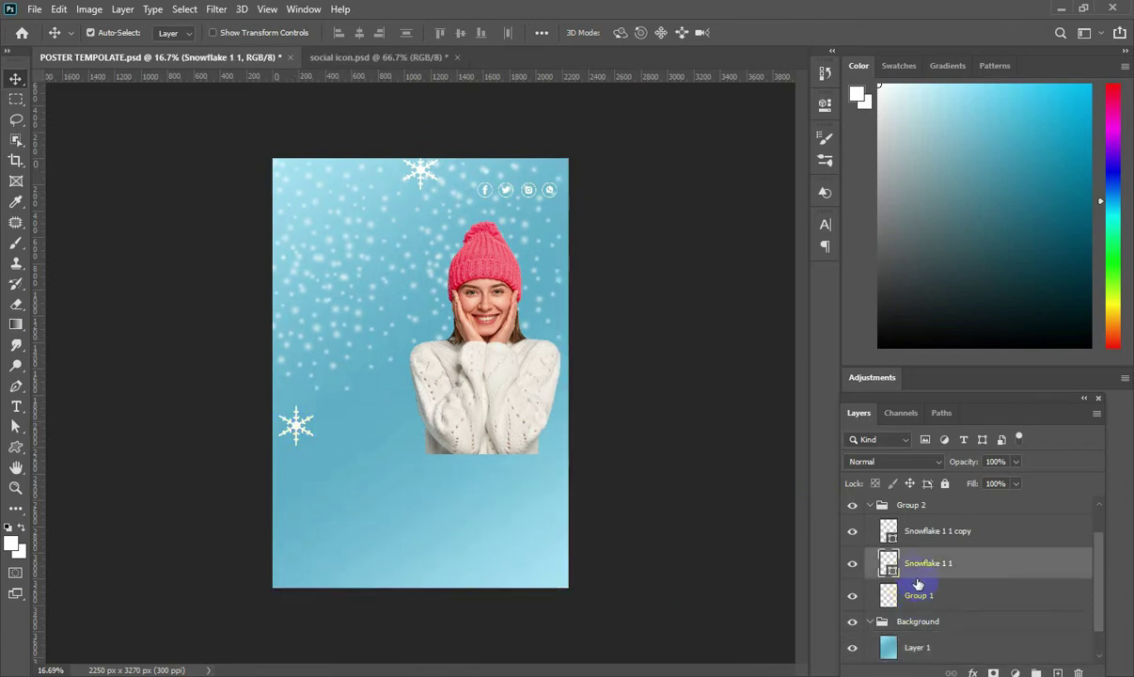
scroll(927, 602, up, 2)
scroll(926, 583, down, 1)
Set both snowflake layers to 41% opacity and add a new empty layer
ctrl+click(927, 550)
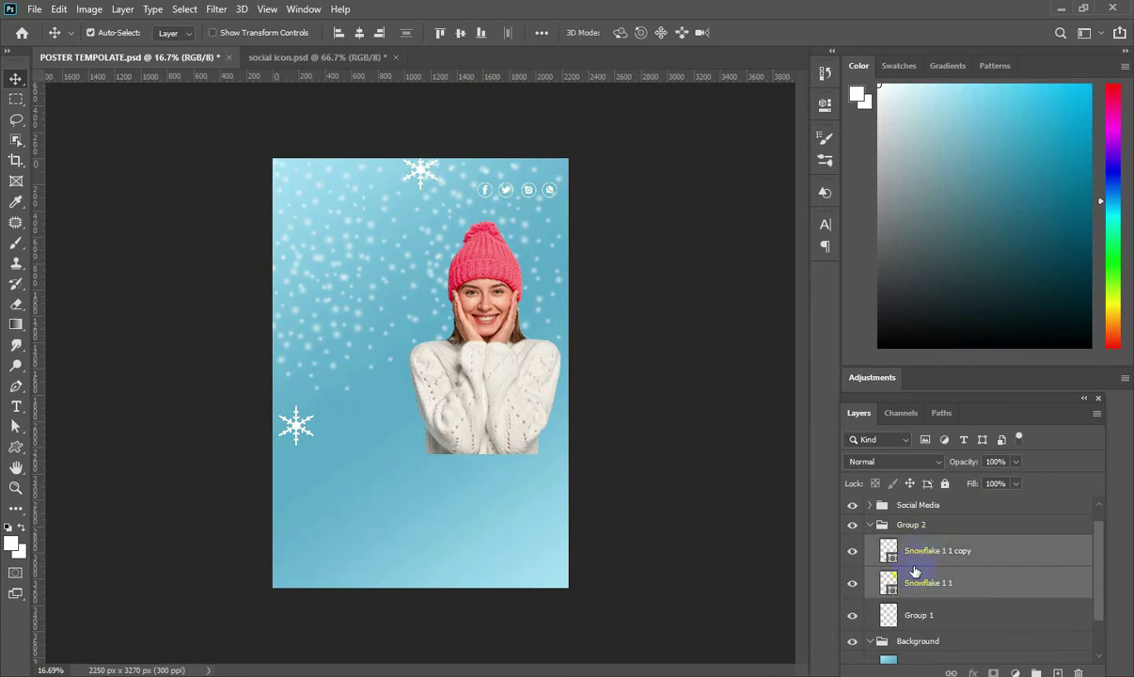
right_click(914, 571)
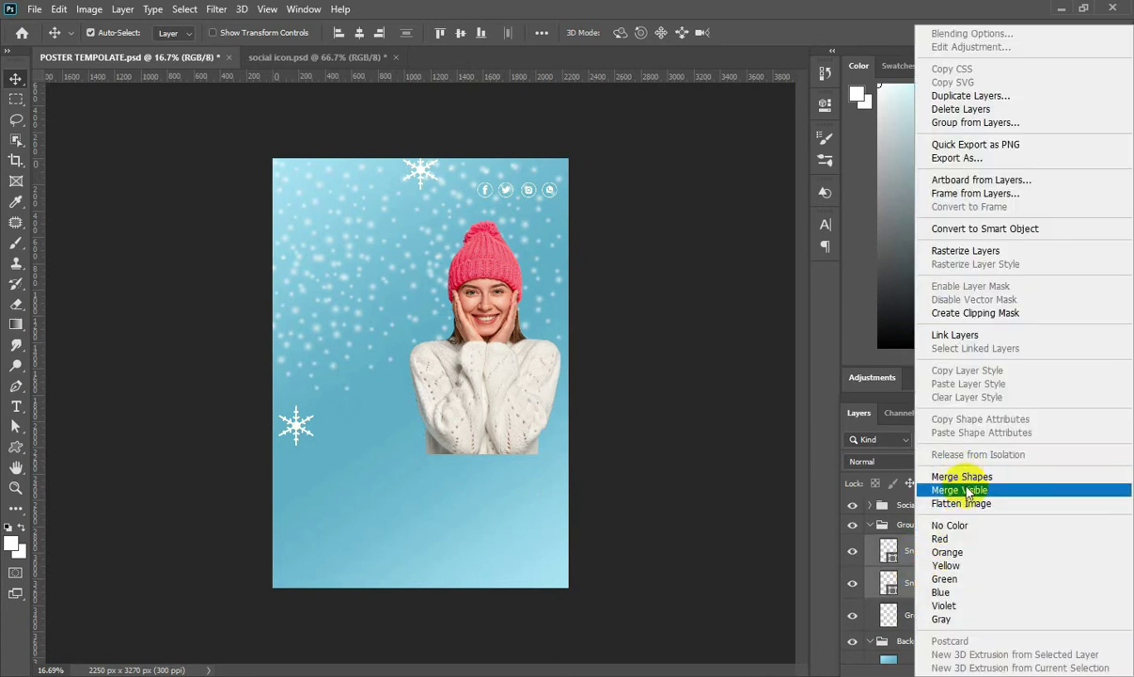
click(845, 567)
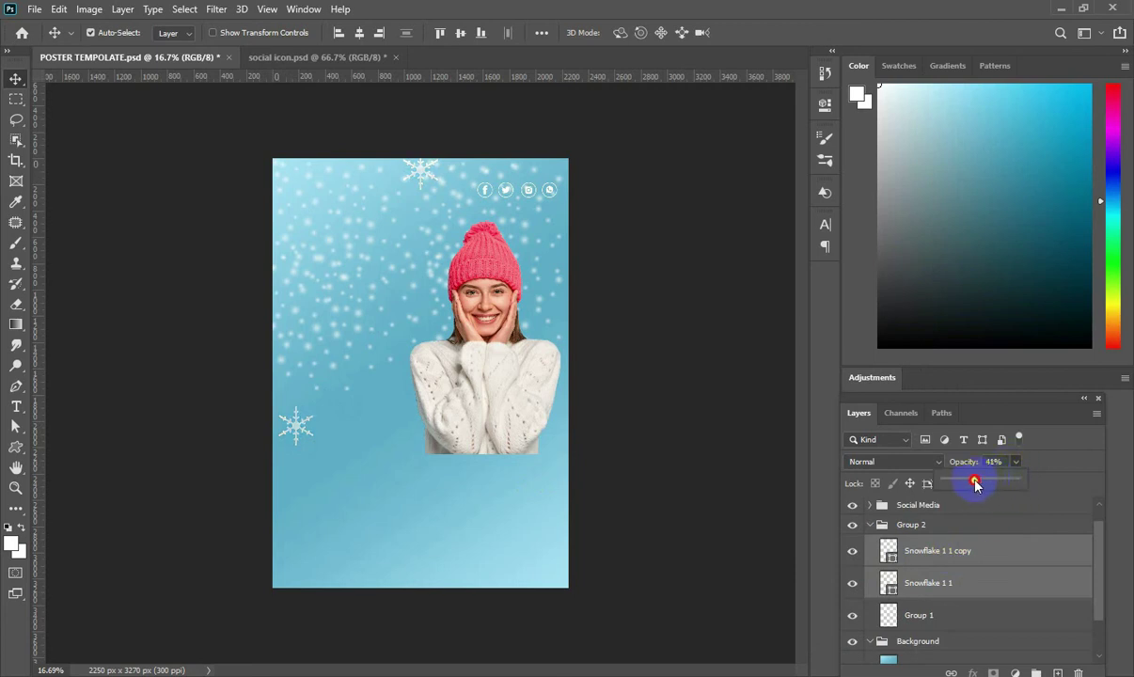
click(911, 525)
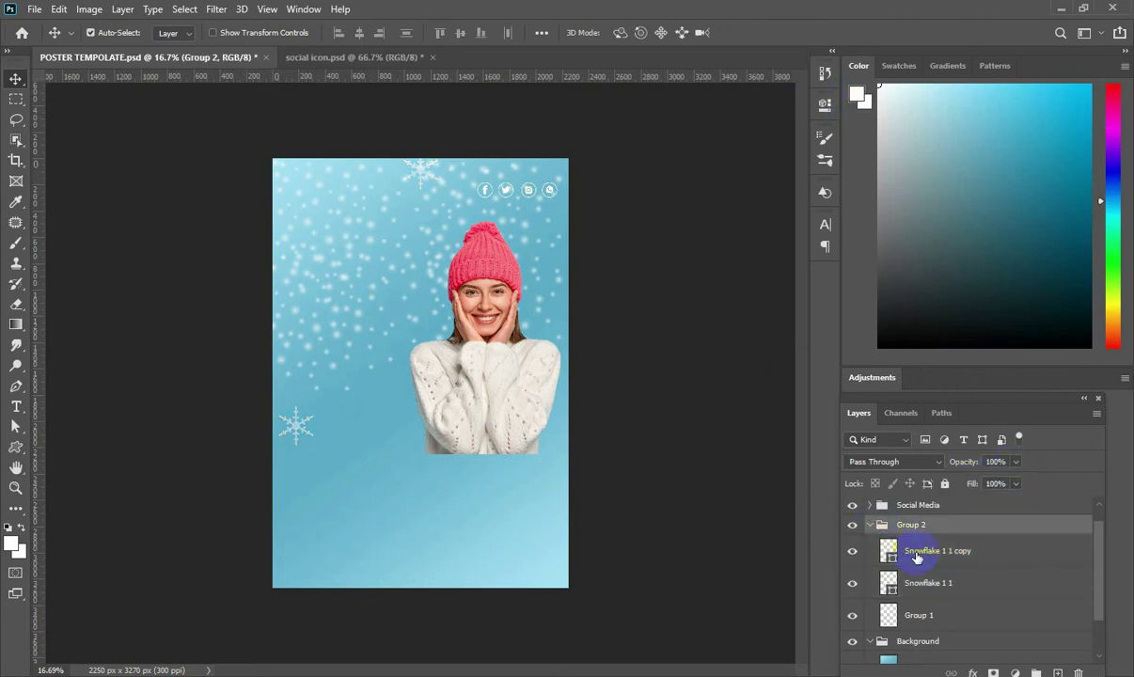
click(917, 555)
click(1058, 672)
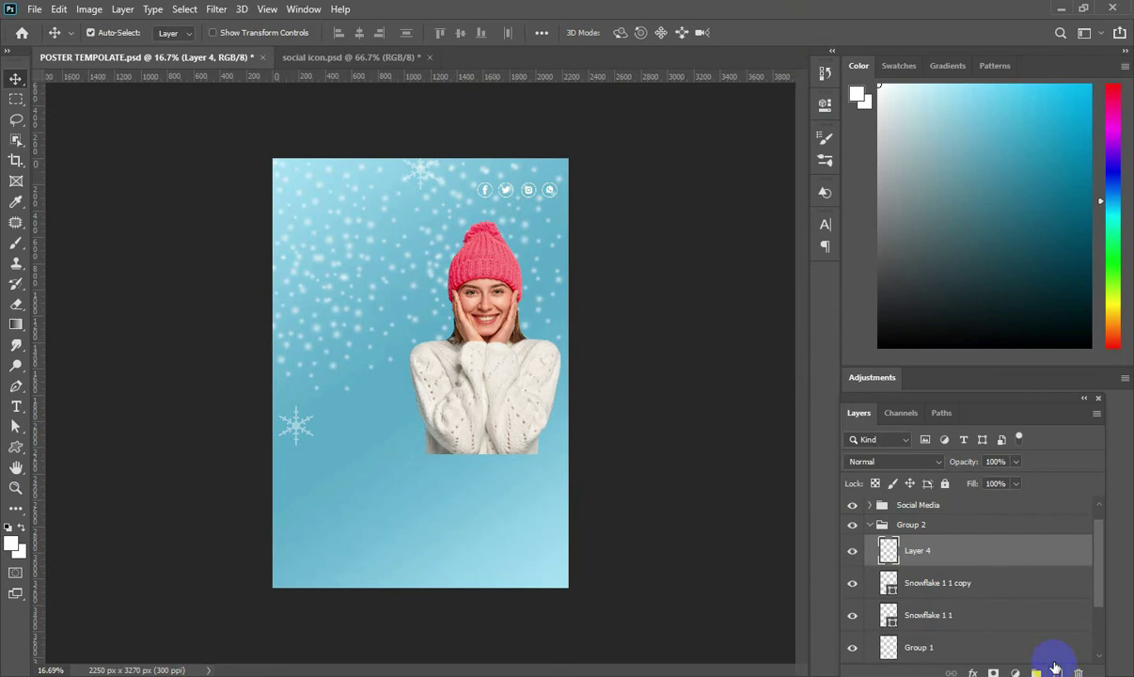
Drag the phone icon layer from social icon.psd onto the poster's left side and enlarge it
click(393, 58)
click(324, 346)
mouse_move(324, 346)
mouse_down()
mouse_move(162, 61)
mouse_move(285, 393)
mouse_up()
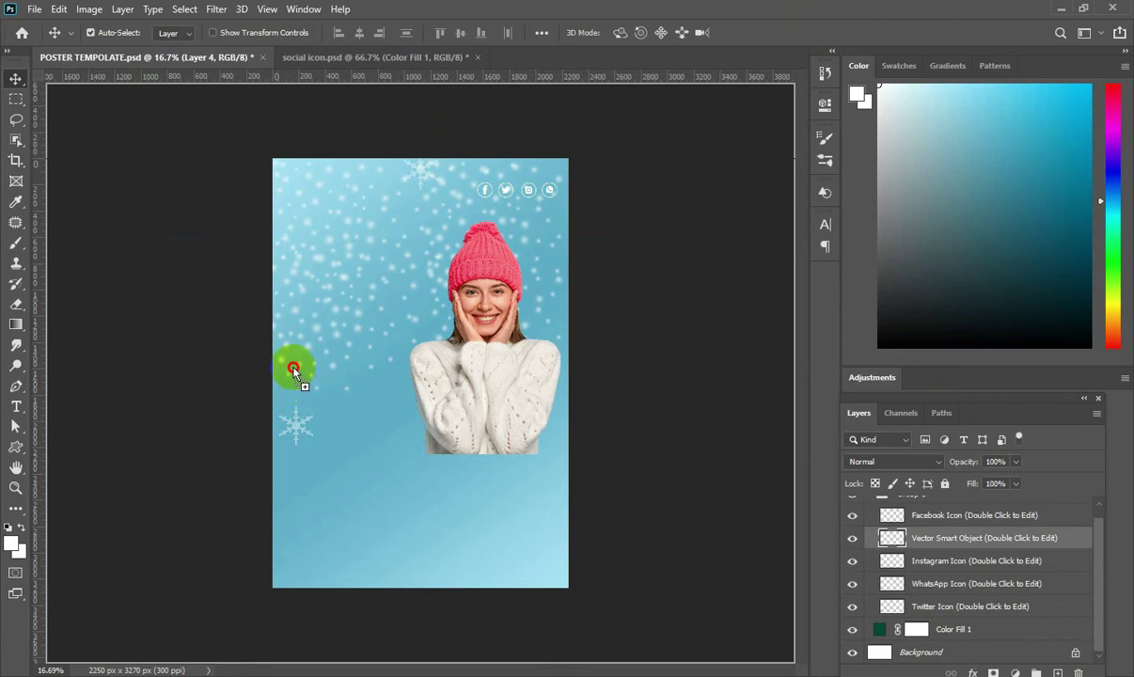
drag(302, 369, 319, 372)
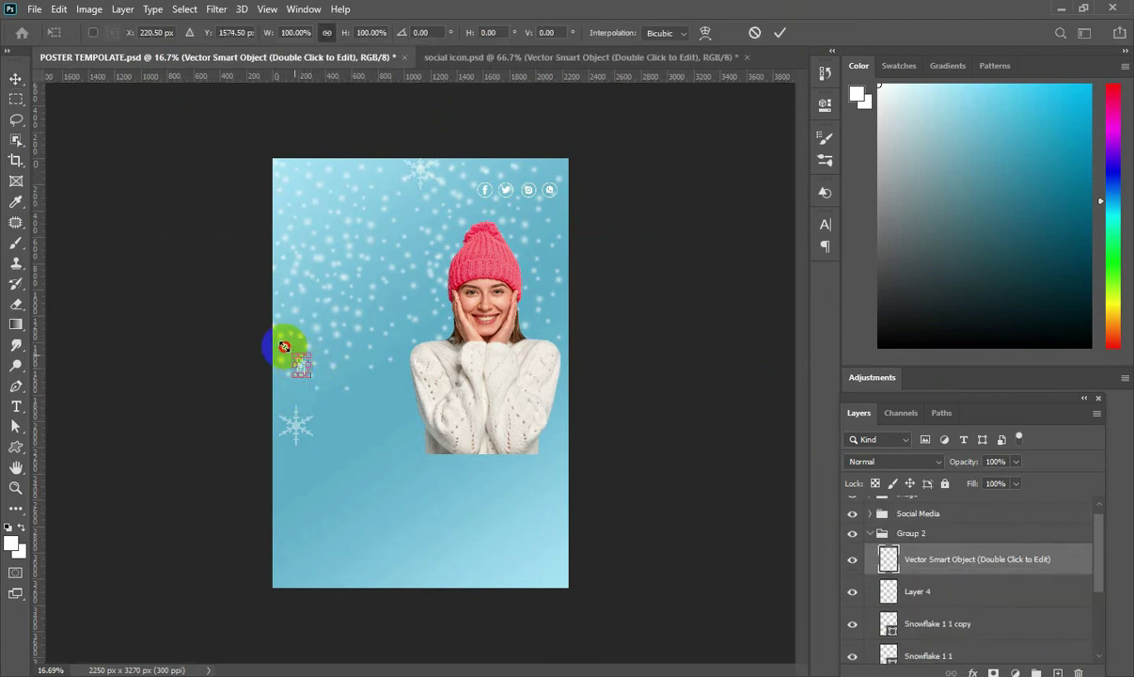
key(ctrl+t)
drag(301, 362, 313, 371)
click(779, 32)
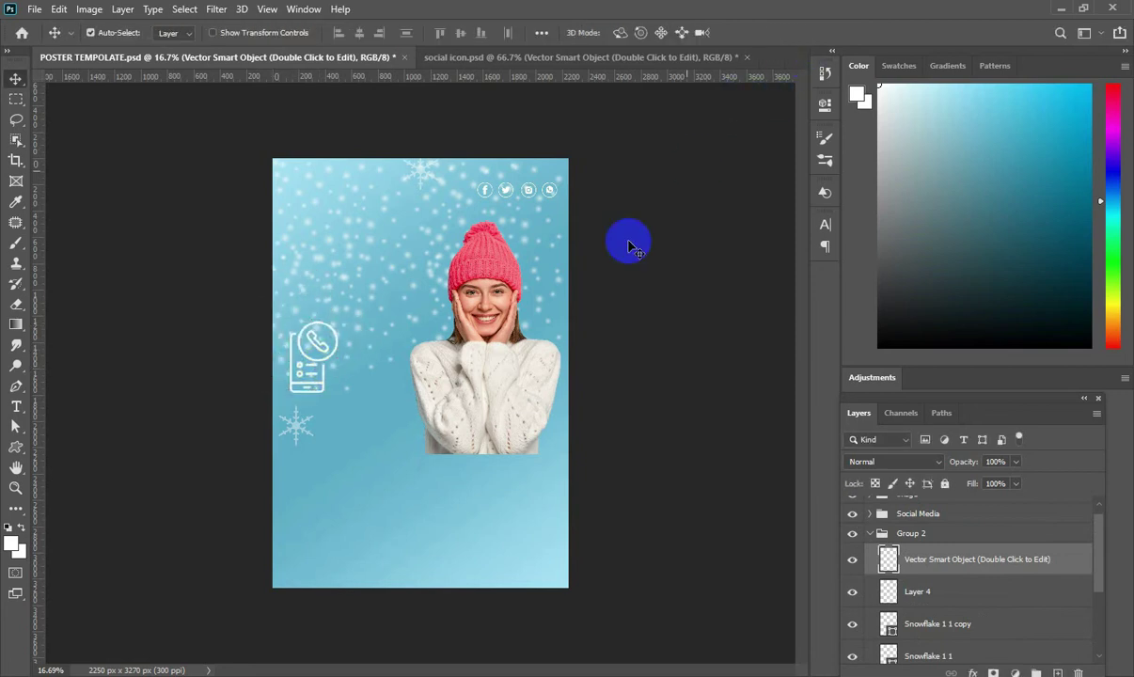
scroll(548, 327, down, 1)
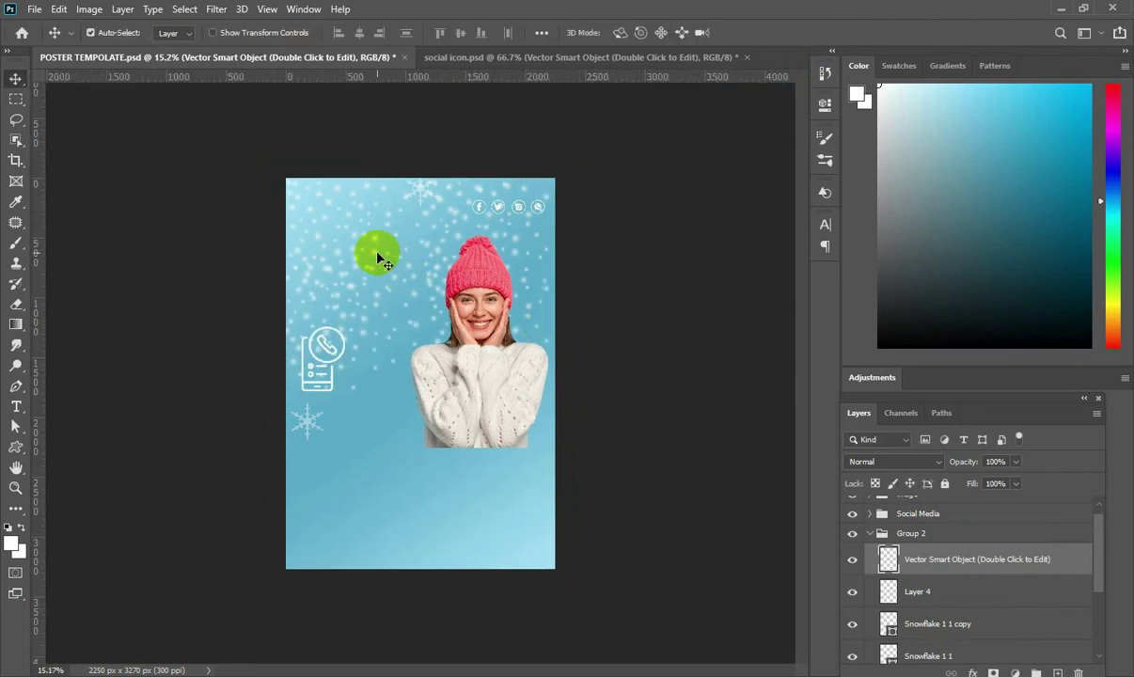
Shift Group 1 upward and scale it to 116.92% so snow covers the poster's top
click(379, 253)
key(ctrl+t)
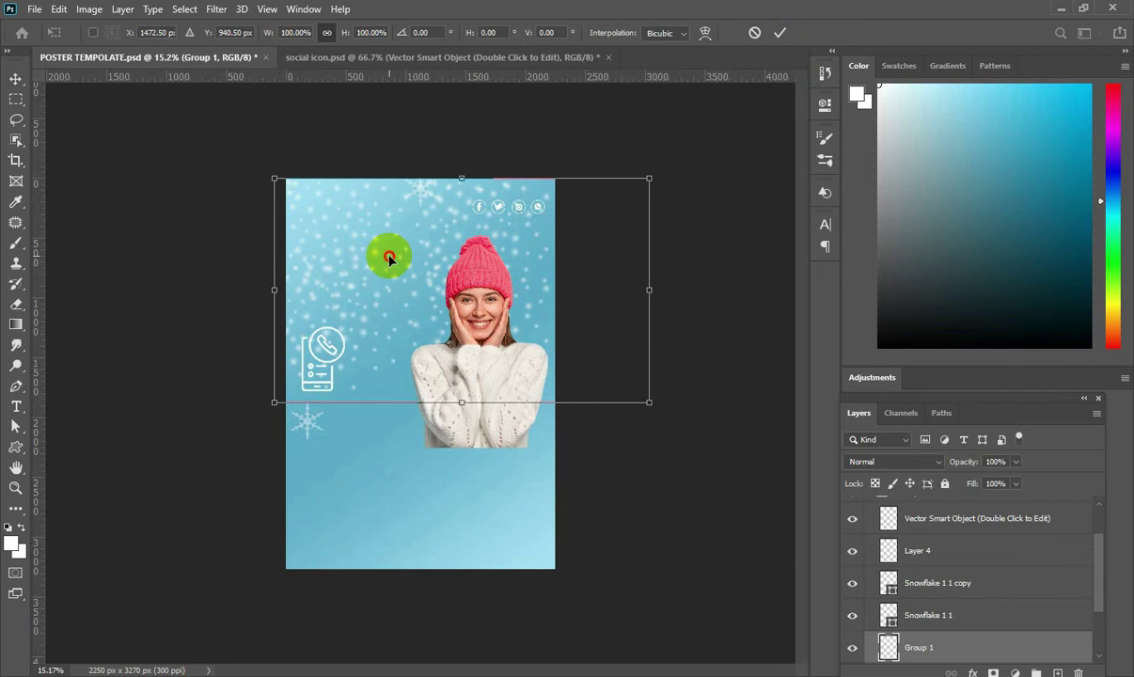
drag(389, 258, 393, 215)
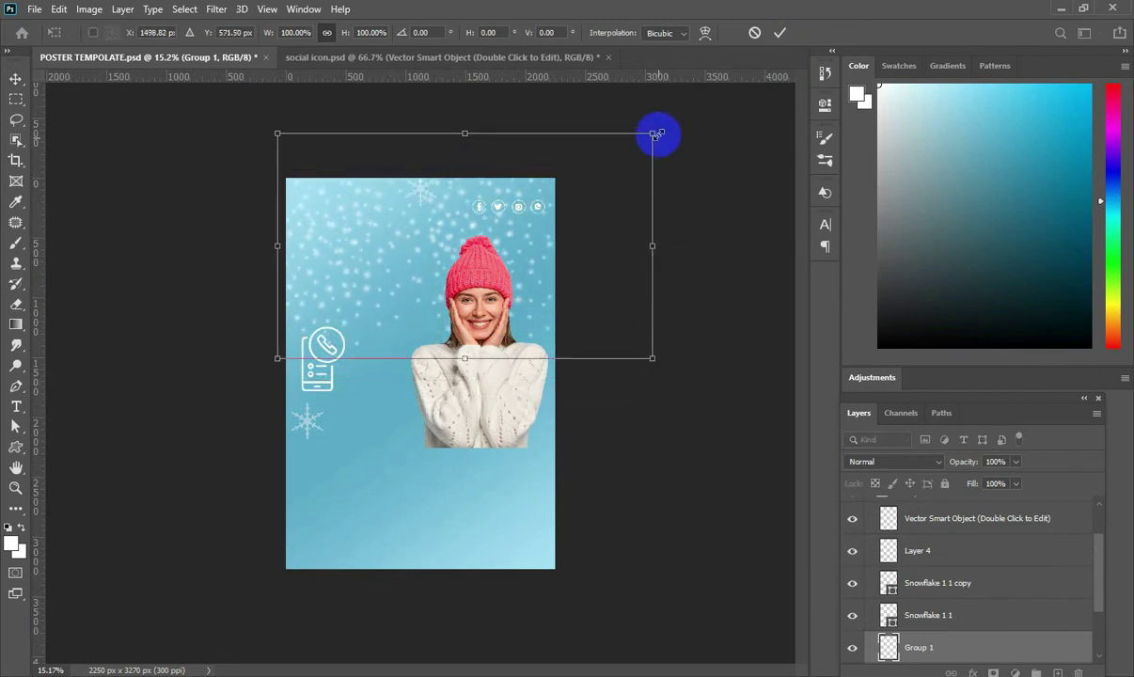
drag(655, 135, 664, 128)
drag(569, 237, 513, 222)
drag(603, 352, 646, 365)
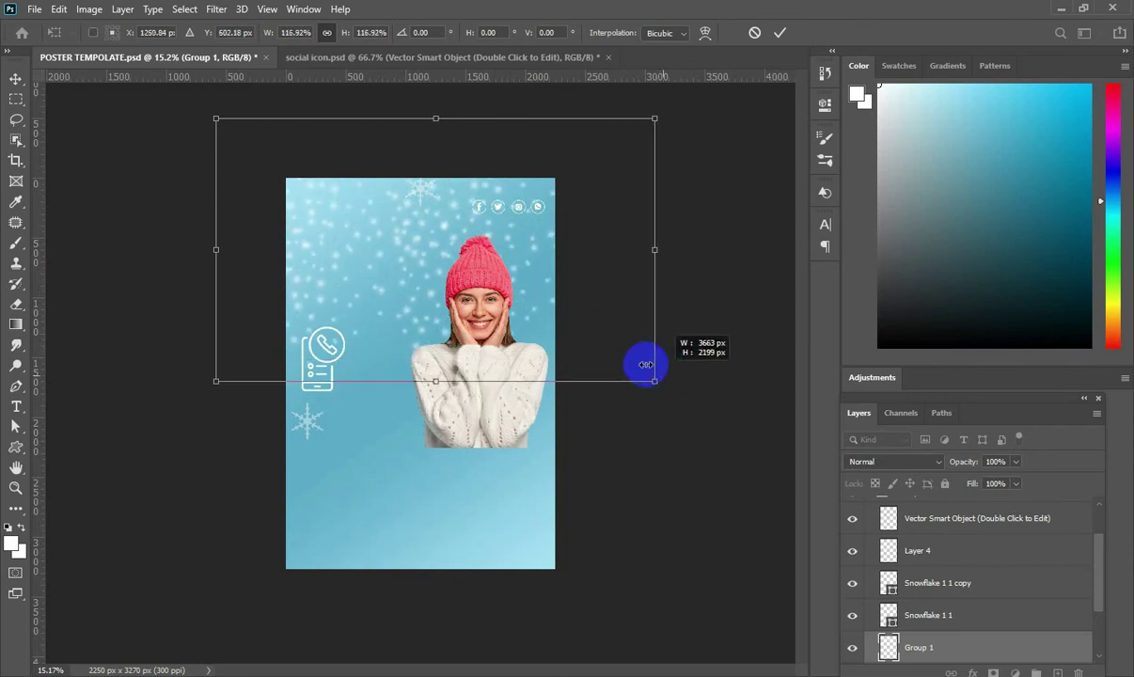
drag(440, 285, 462, 270)
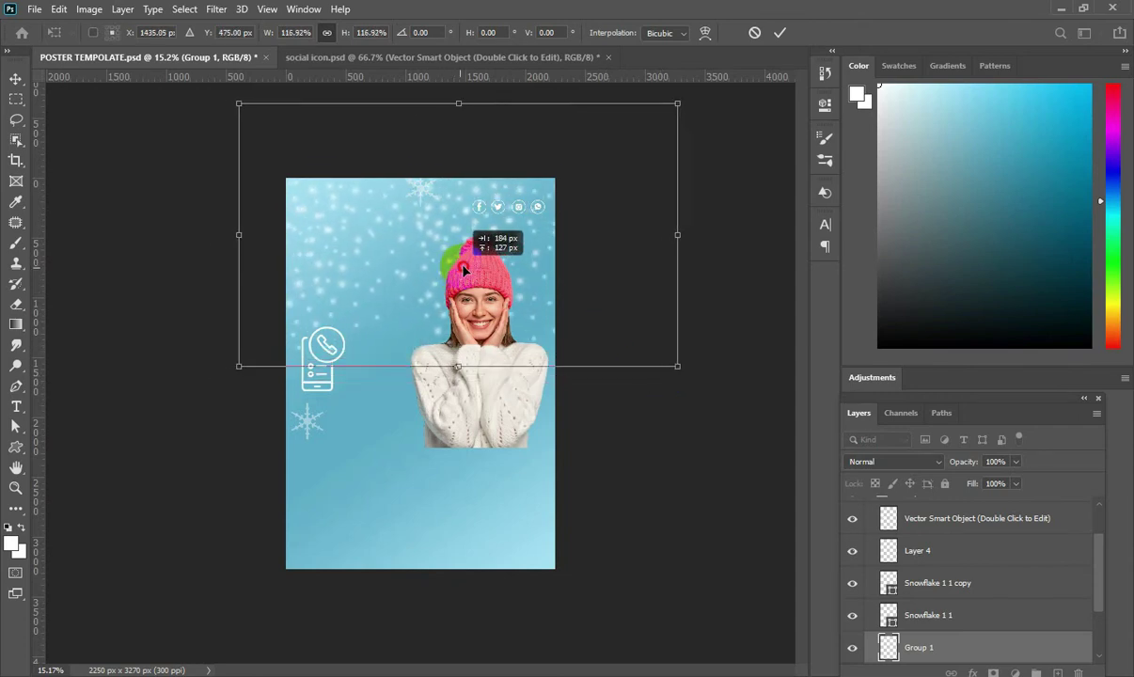
click(780, 32)
key(ctrl+minus)
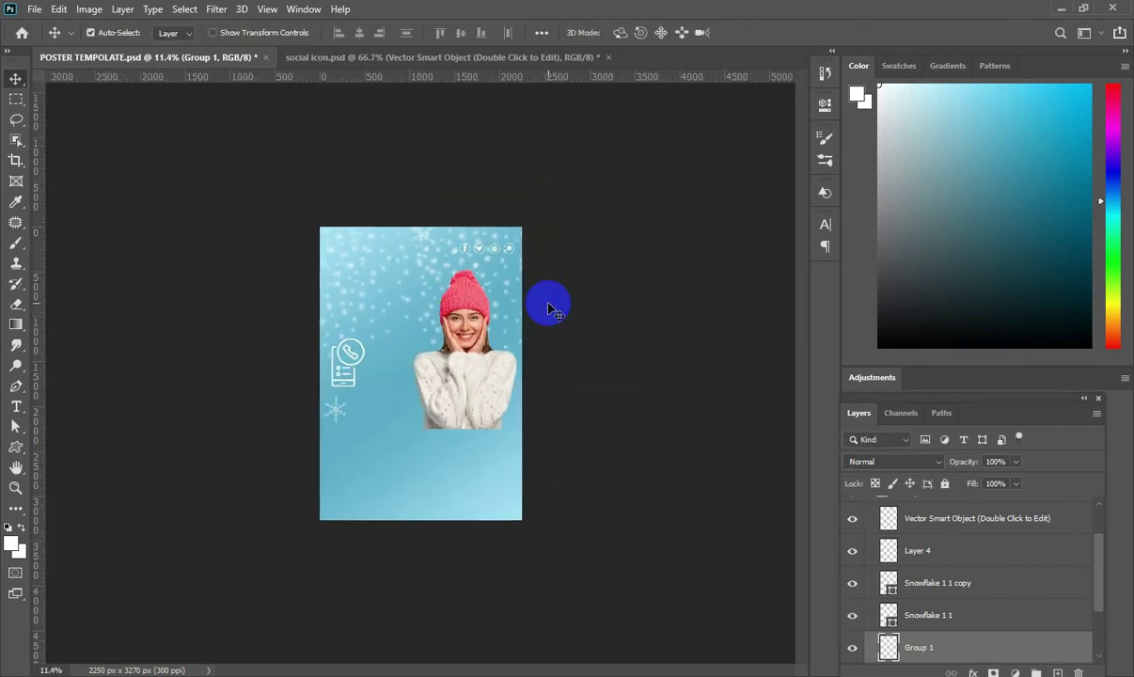
key(ctrl+plus)
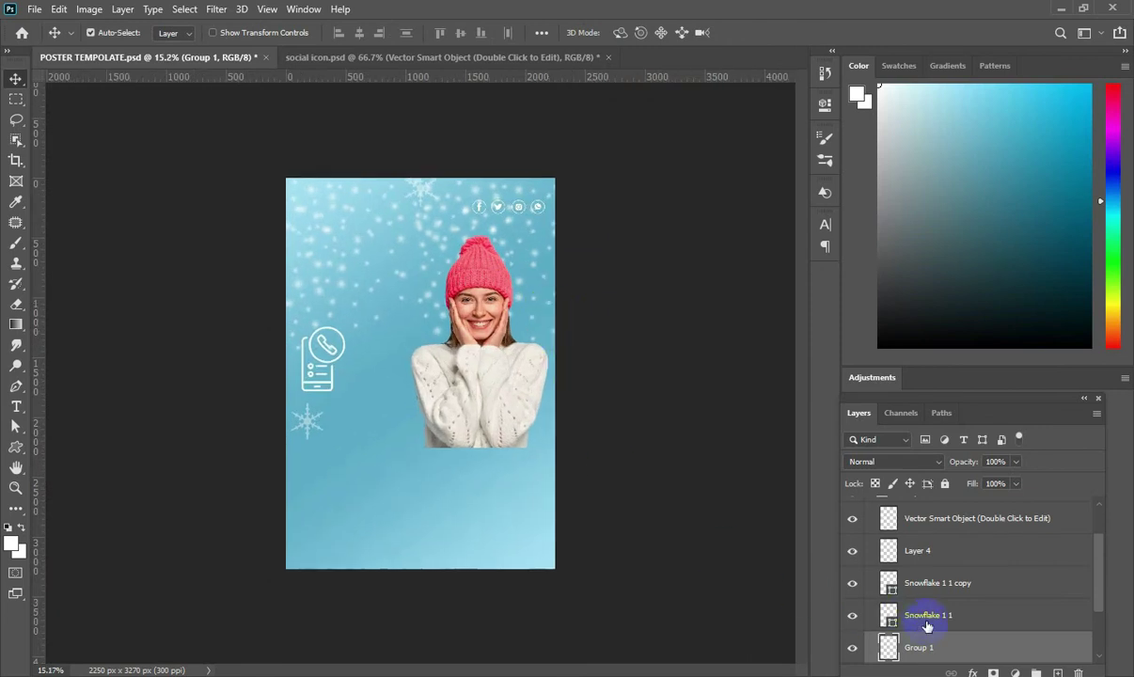
Add a new layer above the phone icon and choose the Snowflake 2 custom shape
scroll(927, 625, up, 2)
click(858, 578)
click(1057, 674)
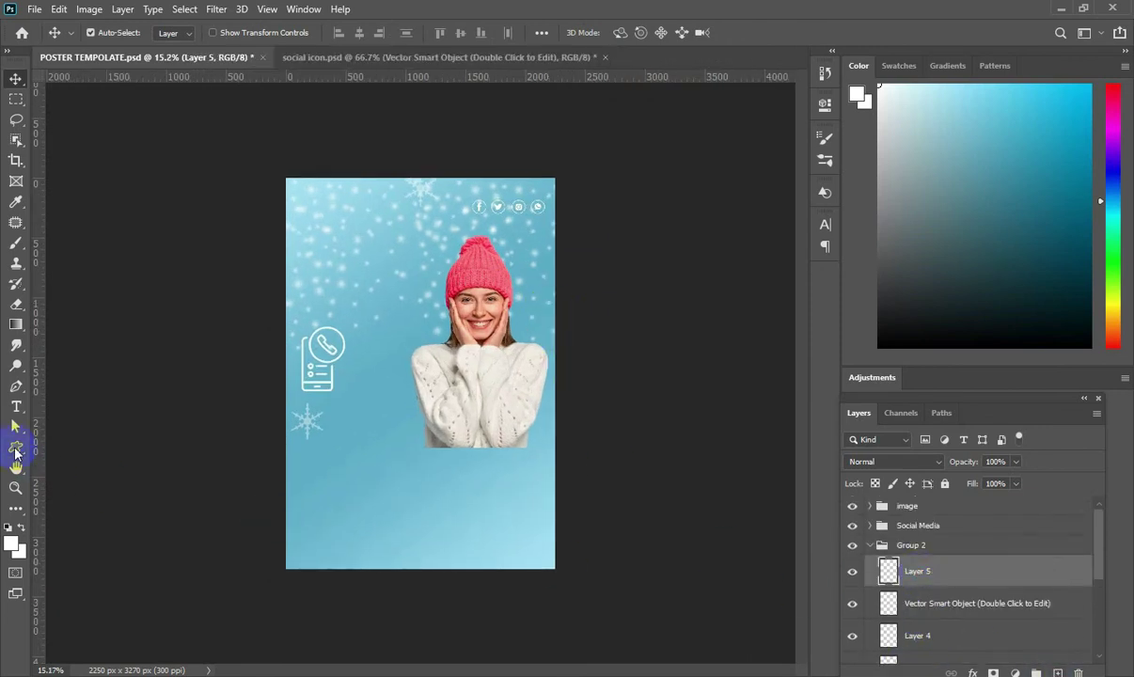
click(15, 448)
click(625, 32)
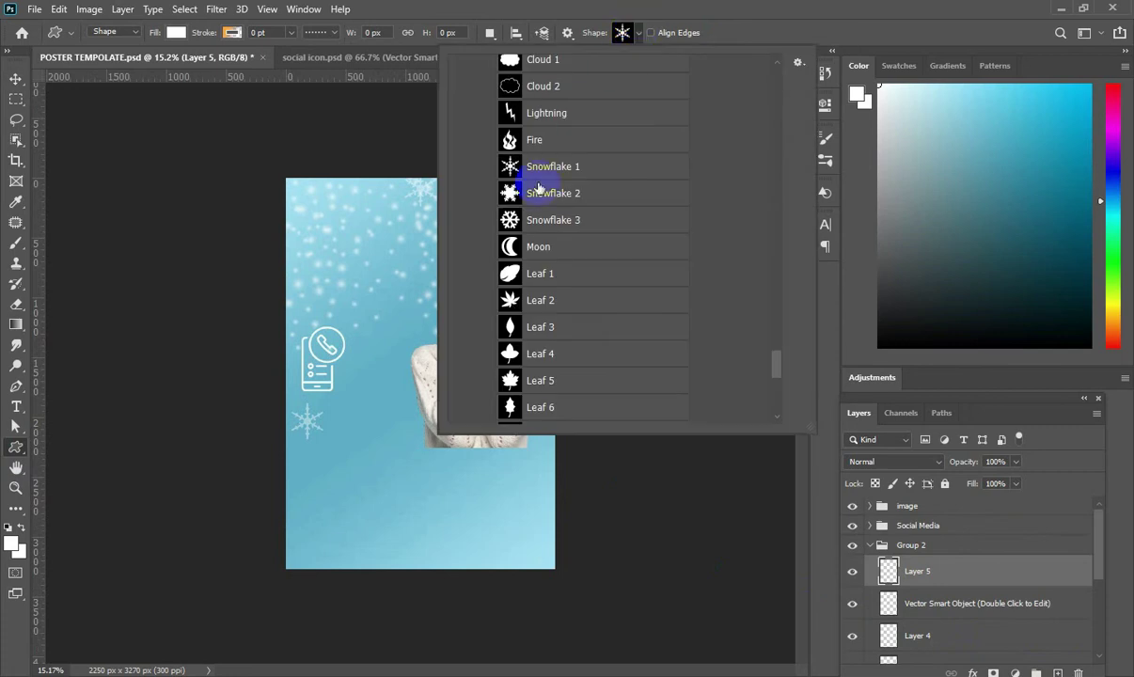
click(512, 194)
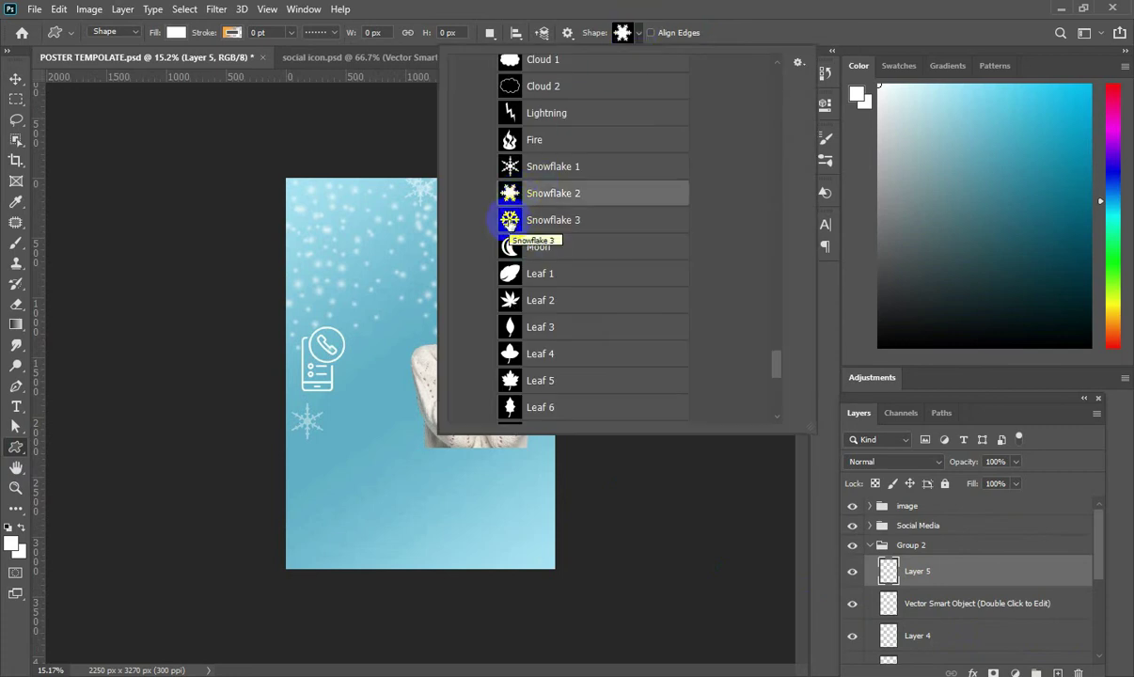
click(509, 220)
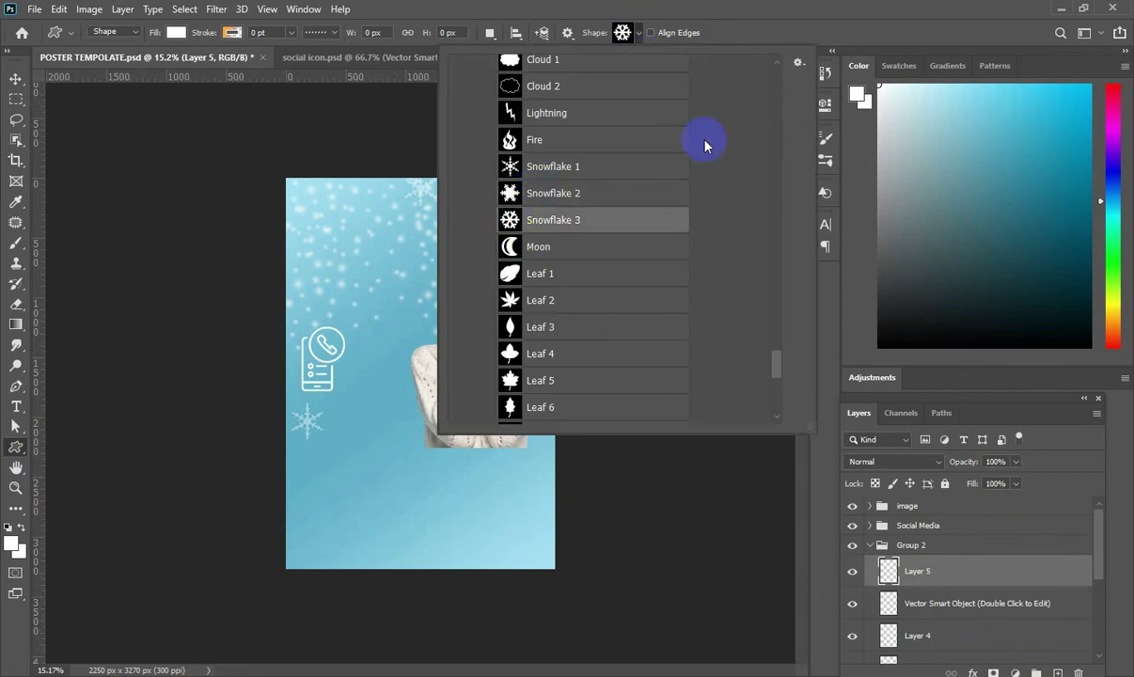
click(509, 193)
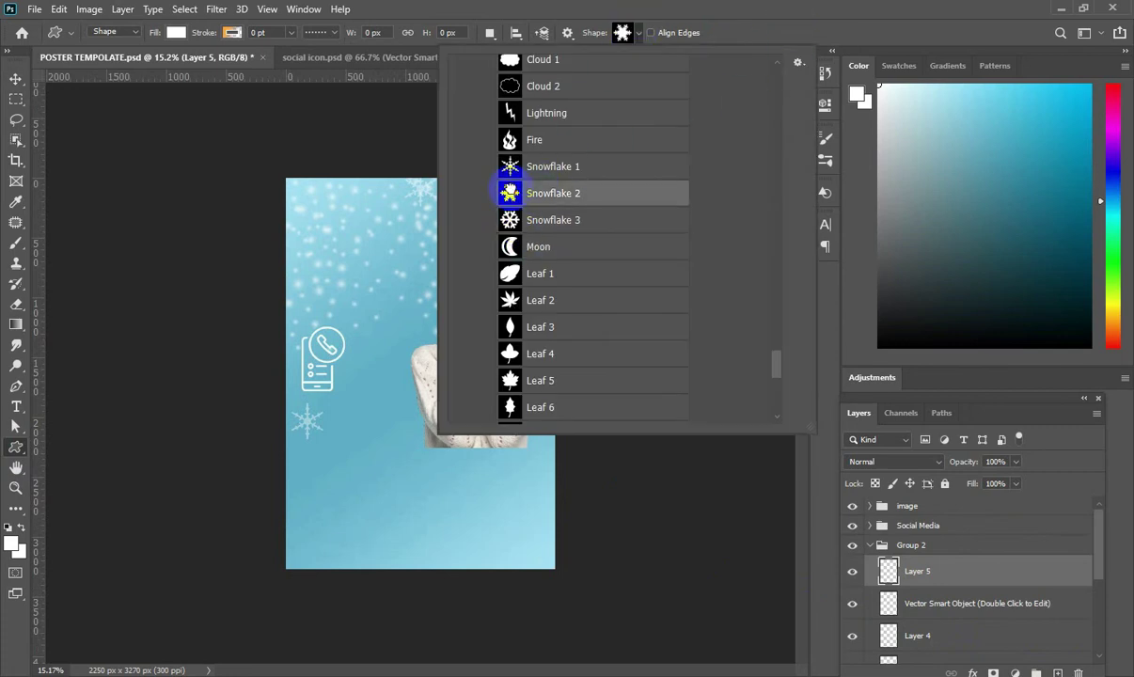
click(768, 34)
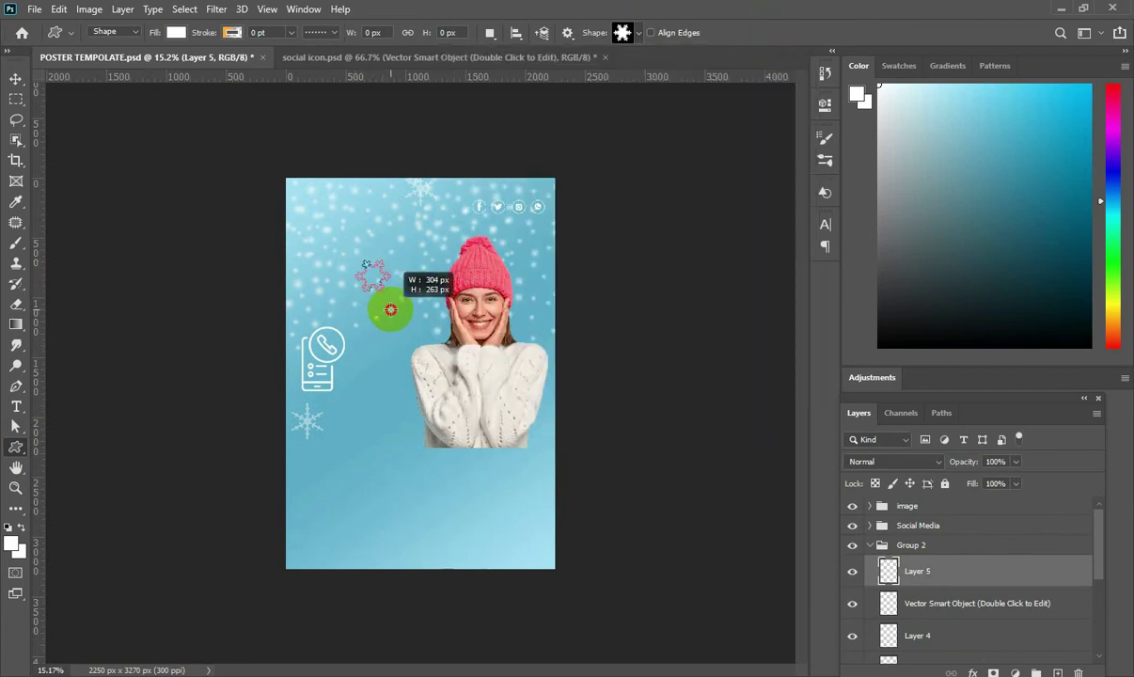
Draw a Snowflake 2 near the pink hat, duplicate it, and move the copy upper left
mouse_move(361, 268)
mouse_down()
mouse_move(388, 309)
mouse_move(343, 263)
mouse_move(372, 249)
mouse_up()
key(ctrl+j)
click(16, 78)
drag(386, 297, 516, 236)
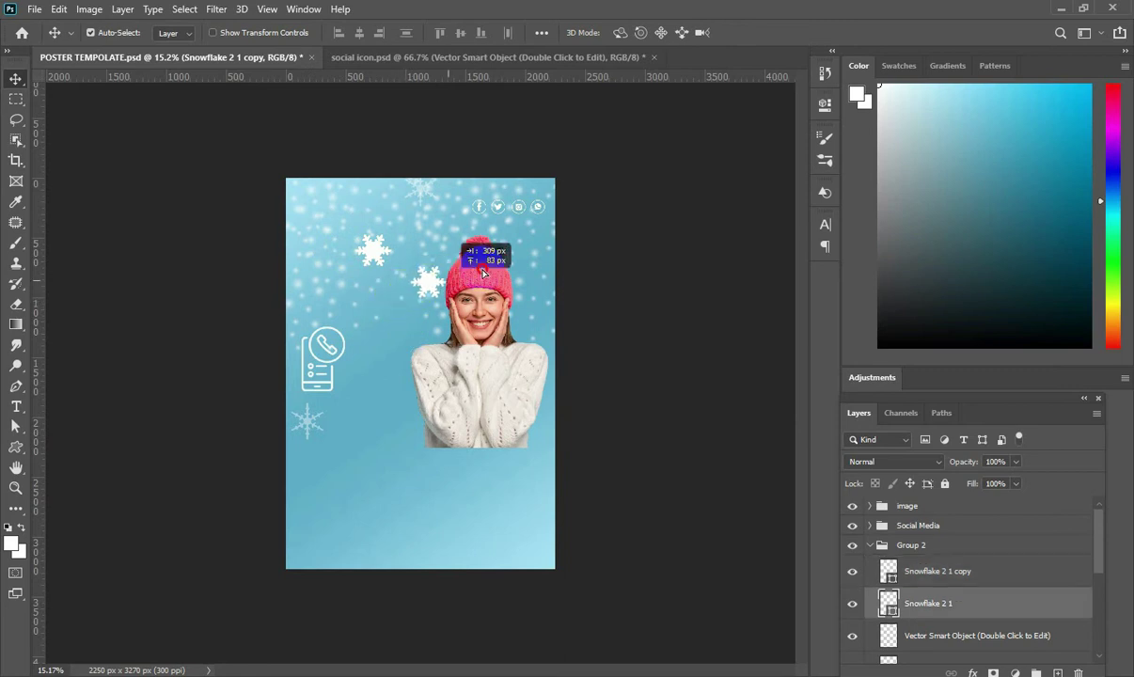
Scale both Snowflake 2 shapes to 52% and place one right of the pink hat
shift+click(912, 571)
key(ctrl+t)
mouse_move(536, 219)
mouse_down()
mouse_move(425, 244)
mouse_move(530, 251)
mouse_up()
click(779, 32)
click(928, 603)
drag(363, 252, 354, 237)
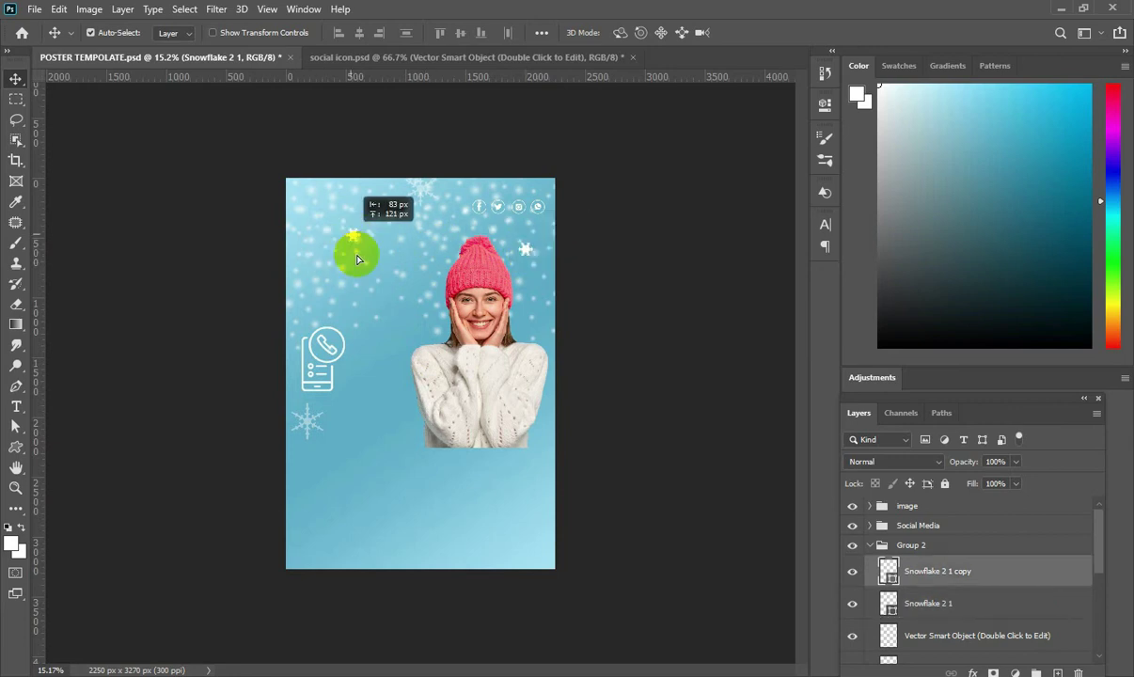
Set both Snowflake 2 layers to 47% opacity and add a new empty layer
shift+click(914, 610)
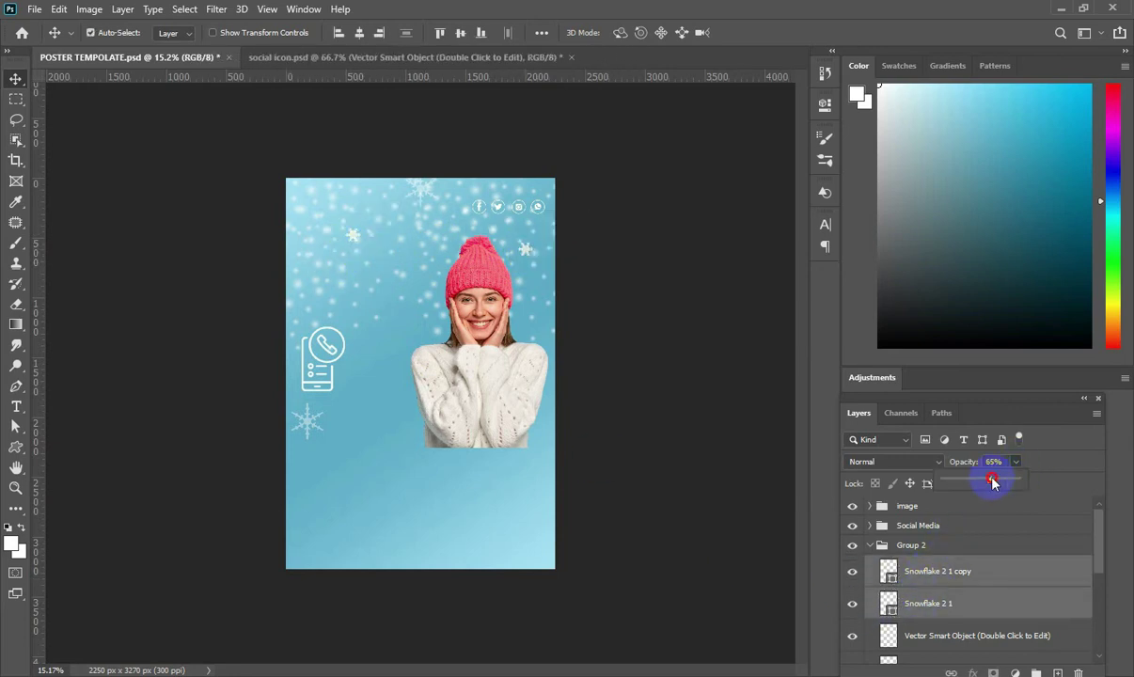
click(755, 226)
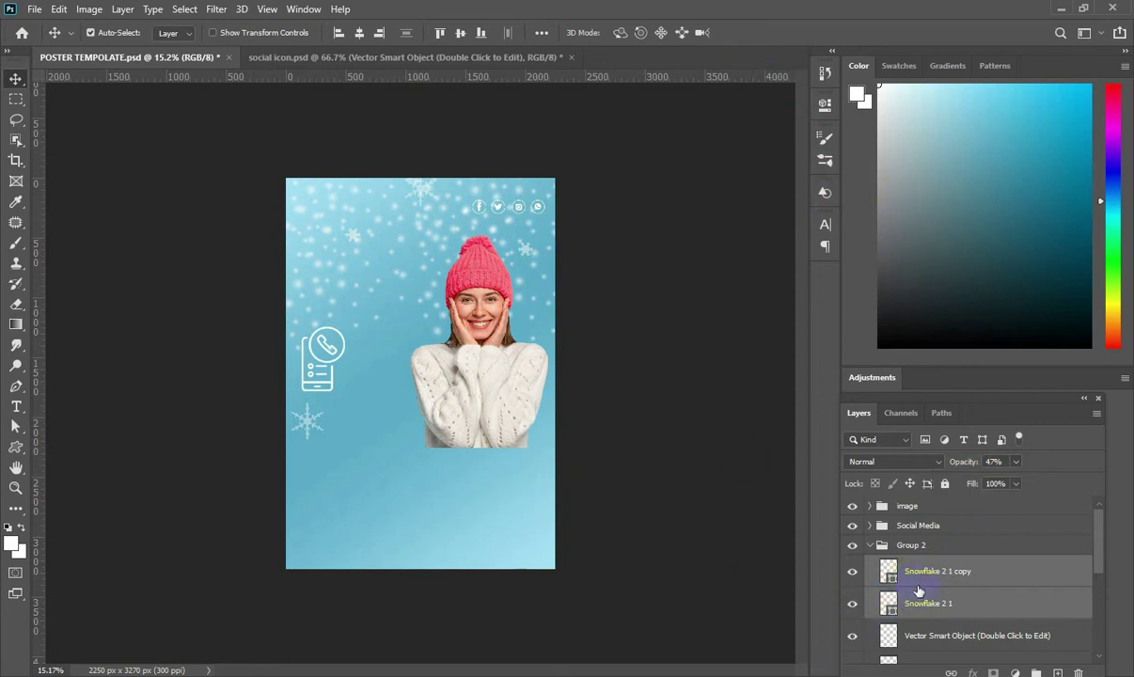
drag(941, 605, 875, 553)
click(1057, 674)
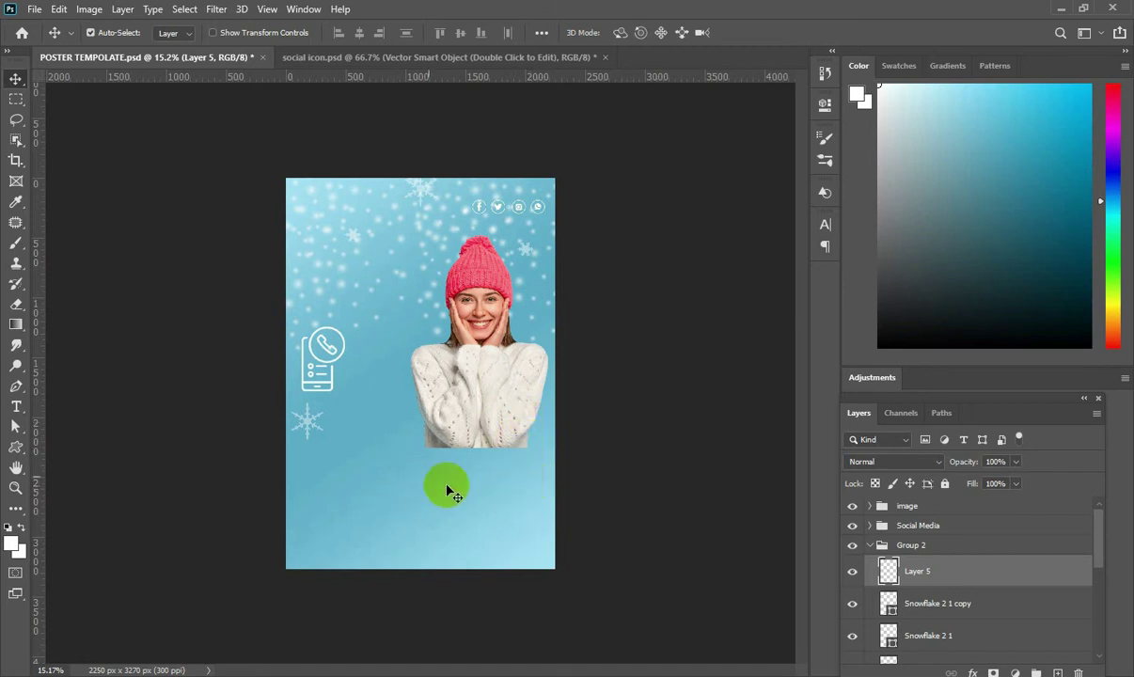
Draw a long thin 1849 × 61 px rectangle bar near the poster's bottom
scroll(506, 413, up, 1)
scroll(506, 413, up, 1)
scroll(517, 414, up, 1)
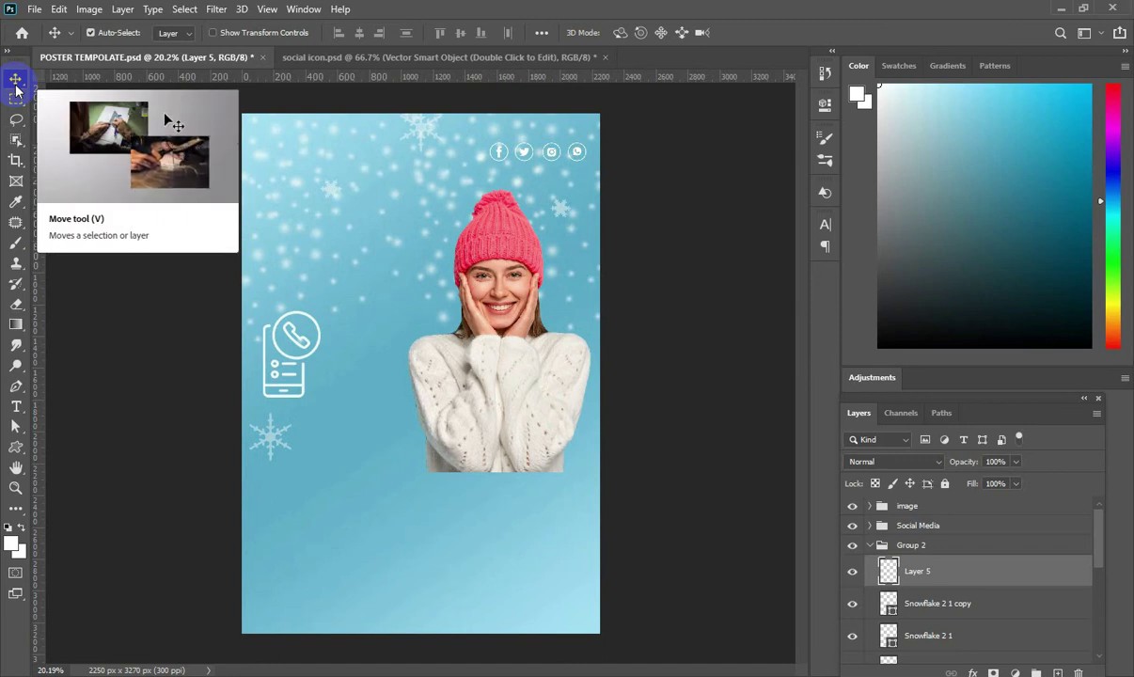
scroll(443, 424, up, 1)
scroll(443, 425, down, 2)
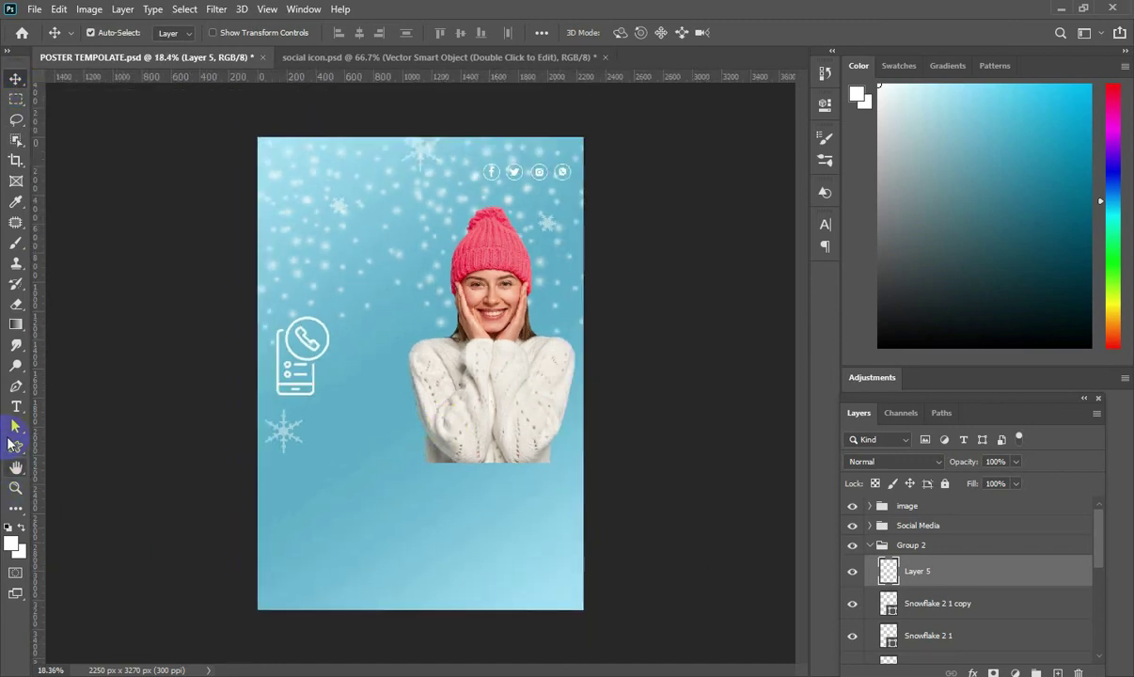
click(11, 444)
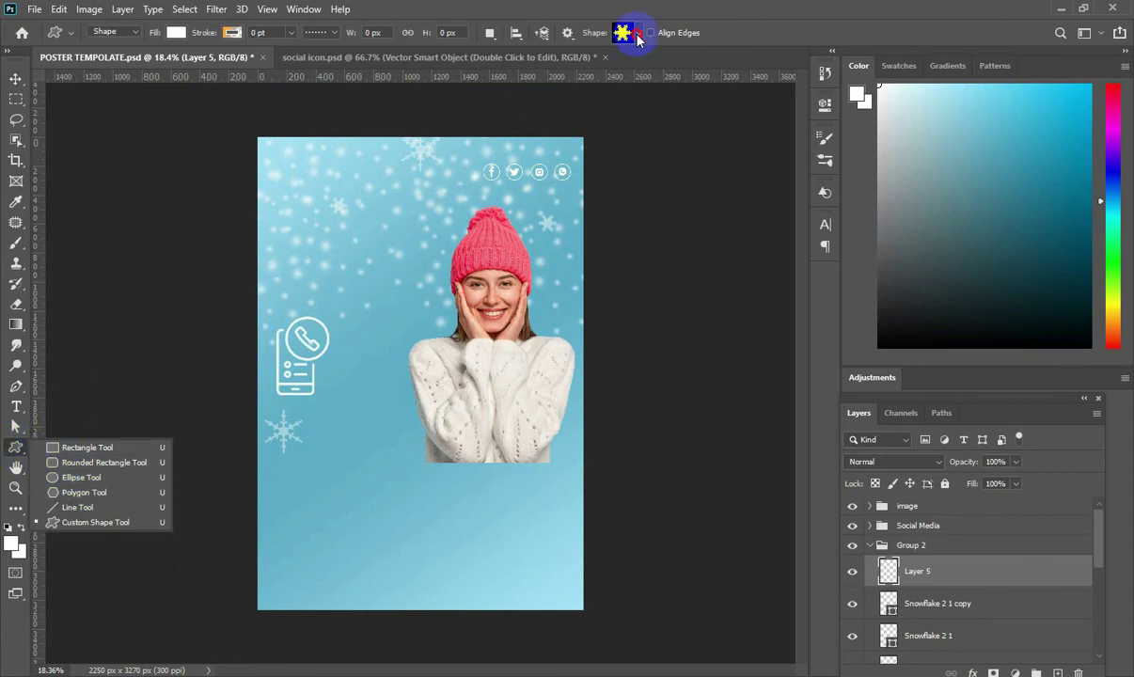
click(638, 38)
click(364, 194)
right_click(16, 448)
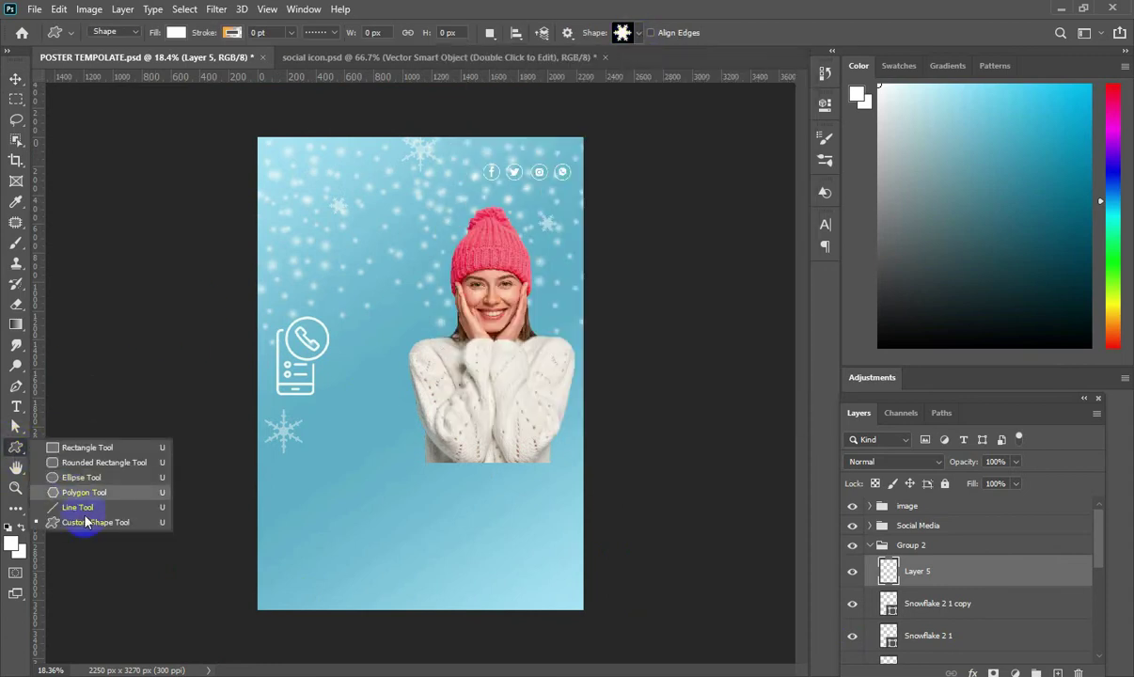
click(70, 451)
drag(276, 546, 557, 563)
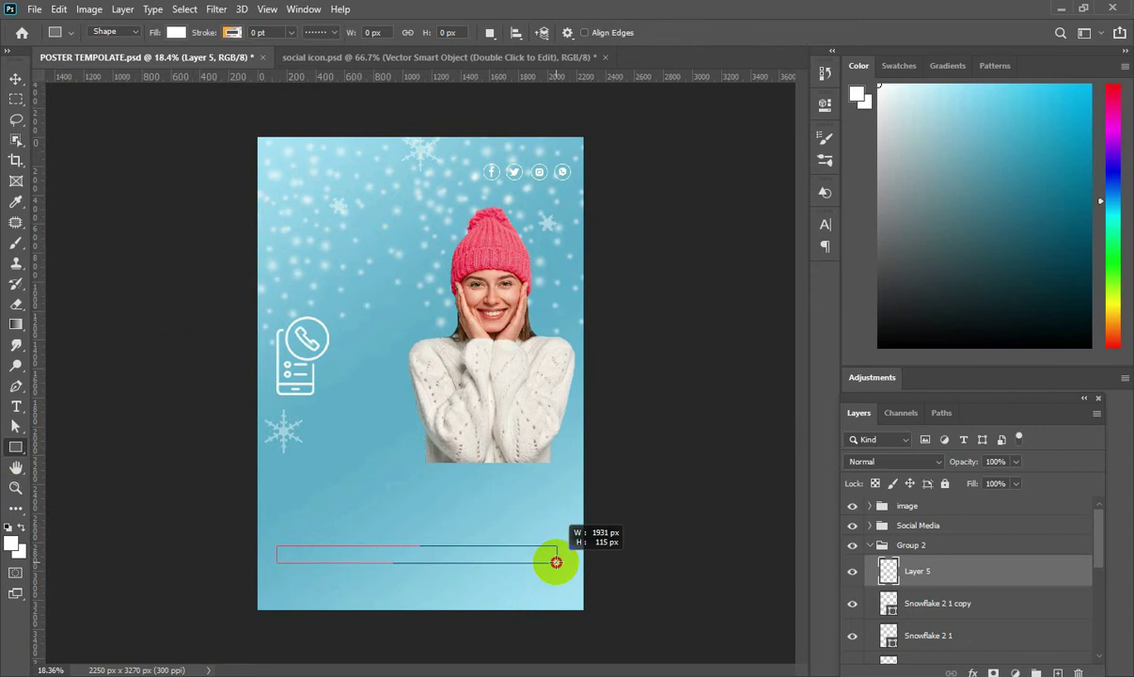
drag(557, 562, 544, 554)
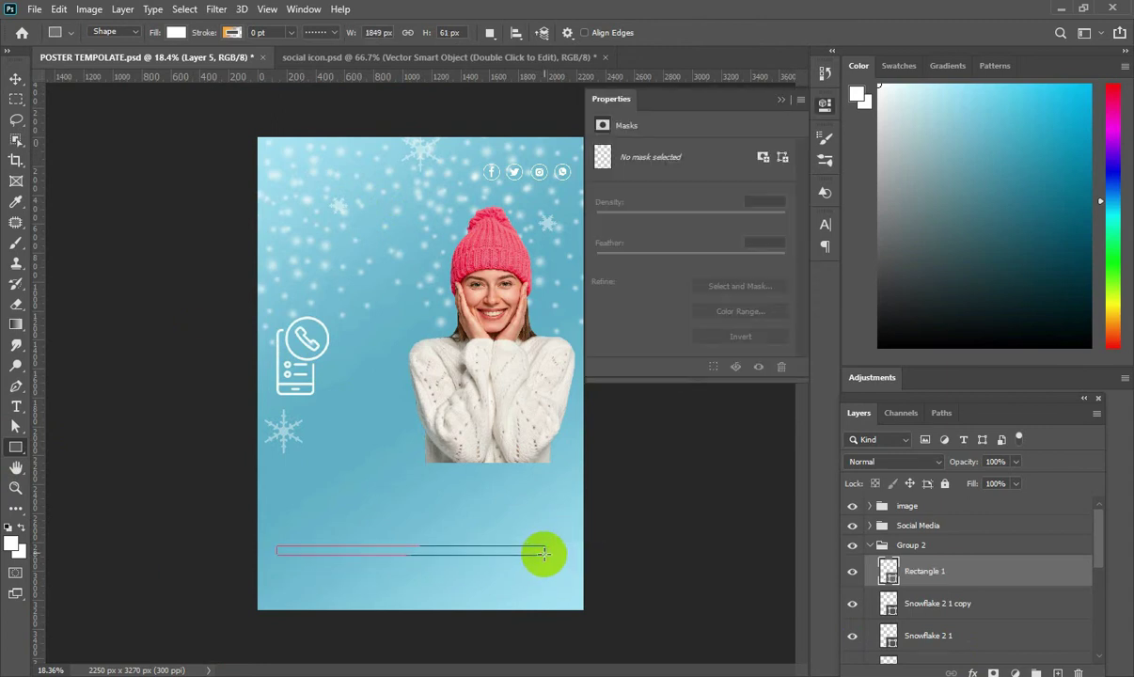
Fill the bar with dark teal #076b91 and nudge it right into position
click(601, 198)
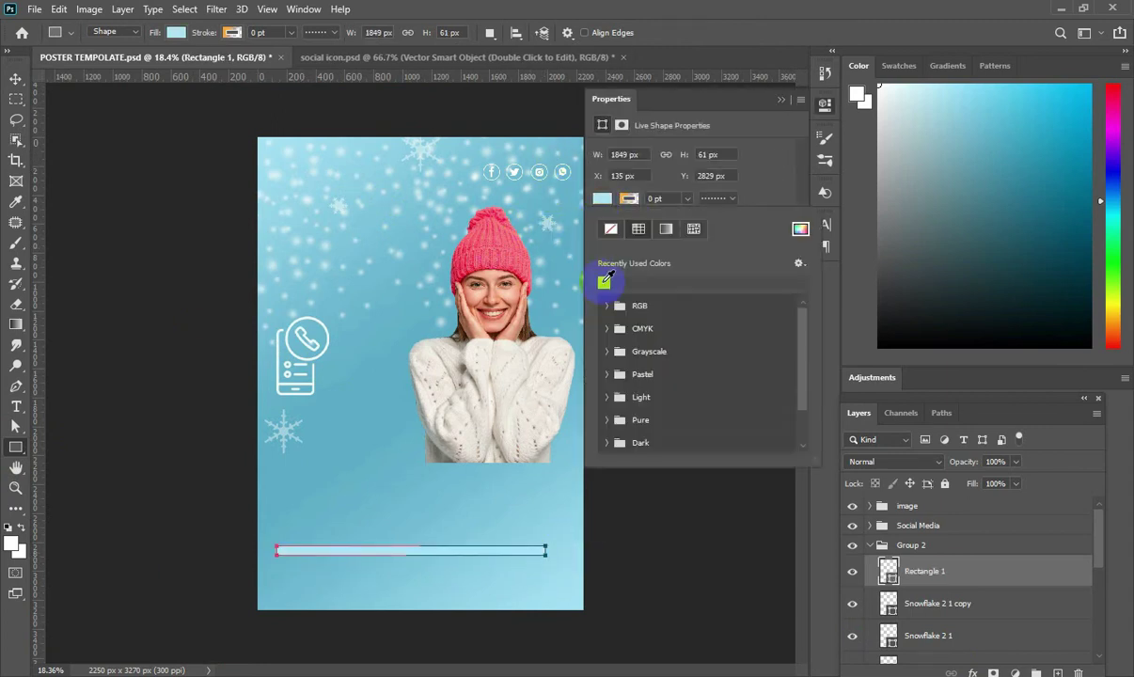
click(800, 229)
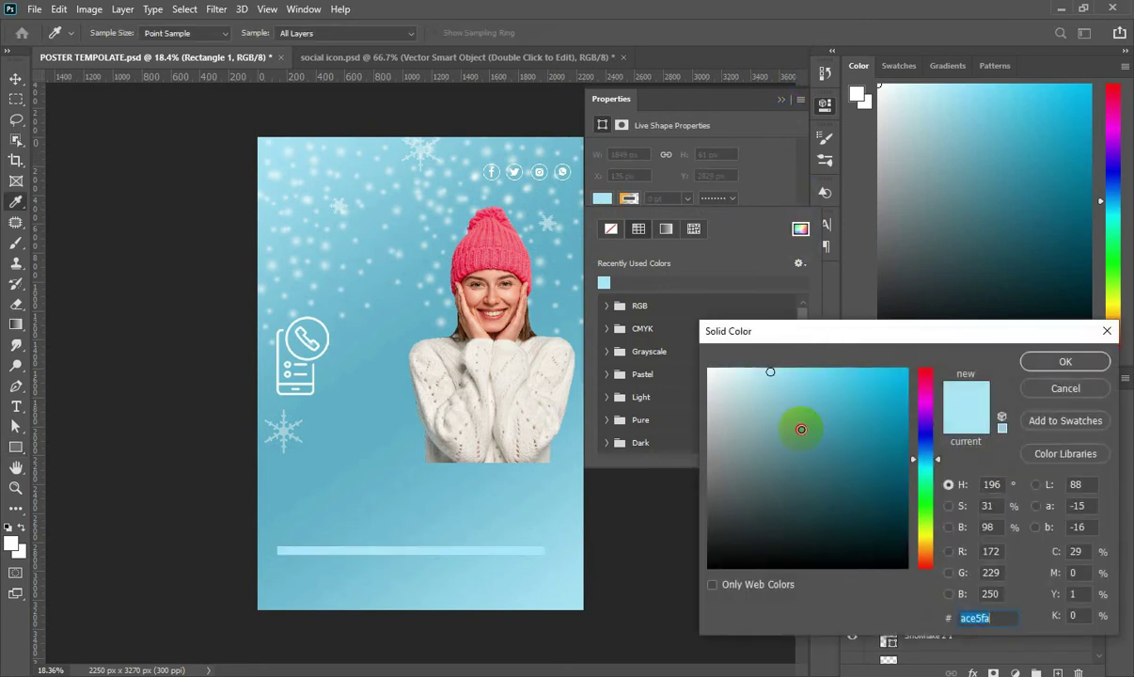
click(761, 527)
click(1063, 358)
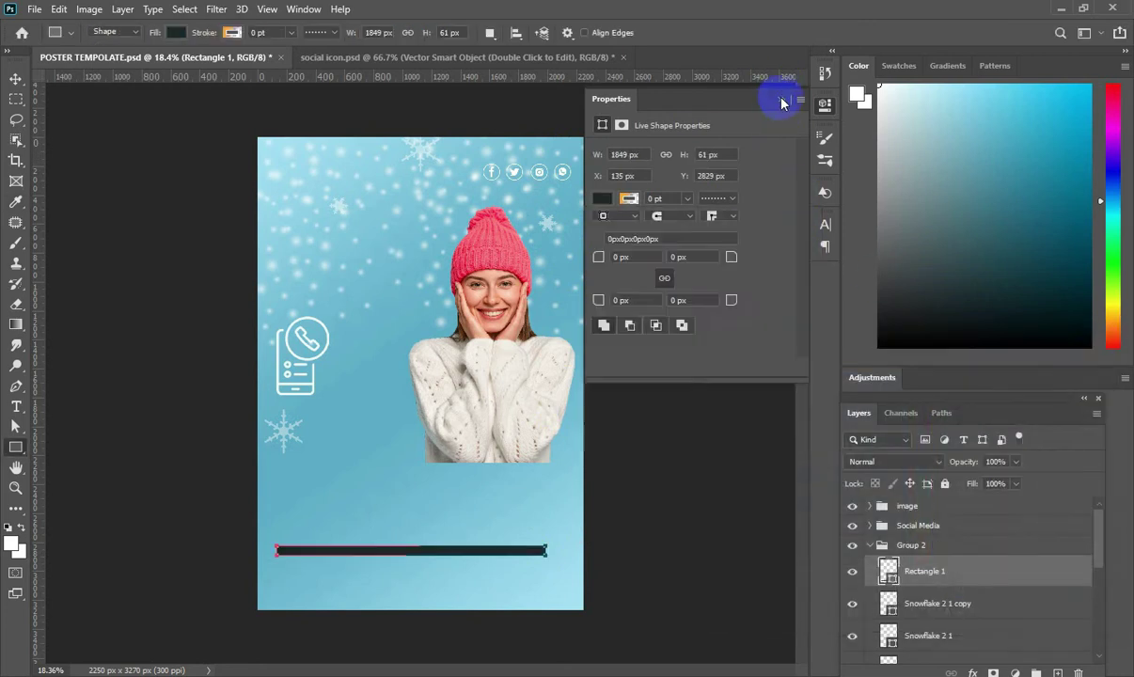
double_click(889, 570)
click(866, 453)
click(856, 512)
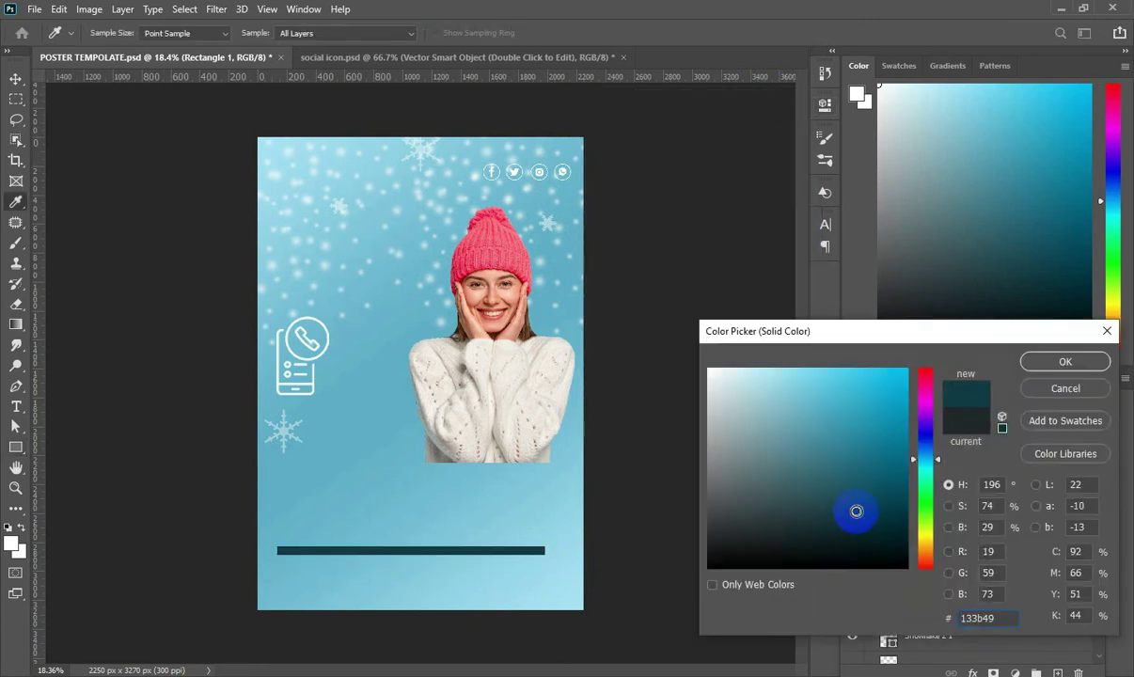
click(402, 483)
click(868, 462)
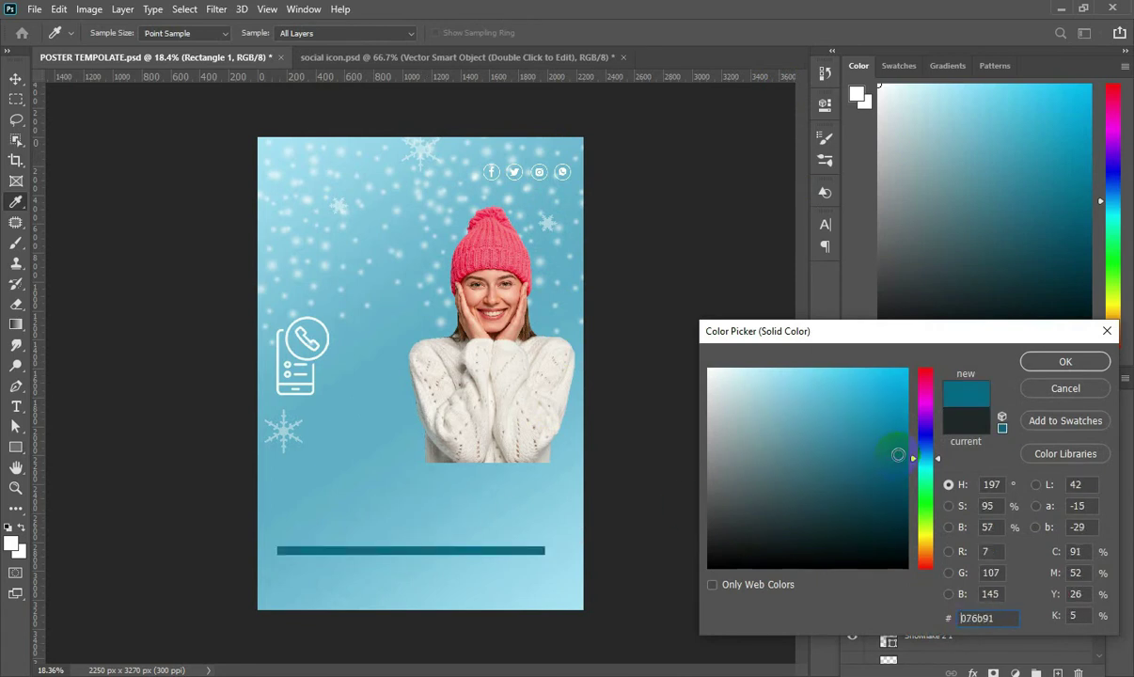
key(Return)
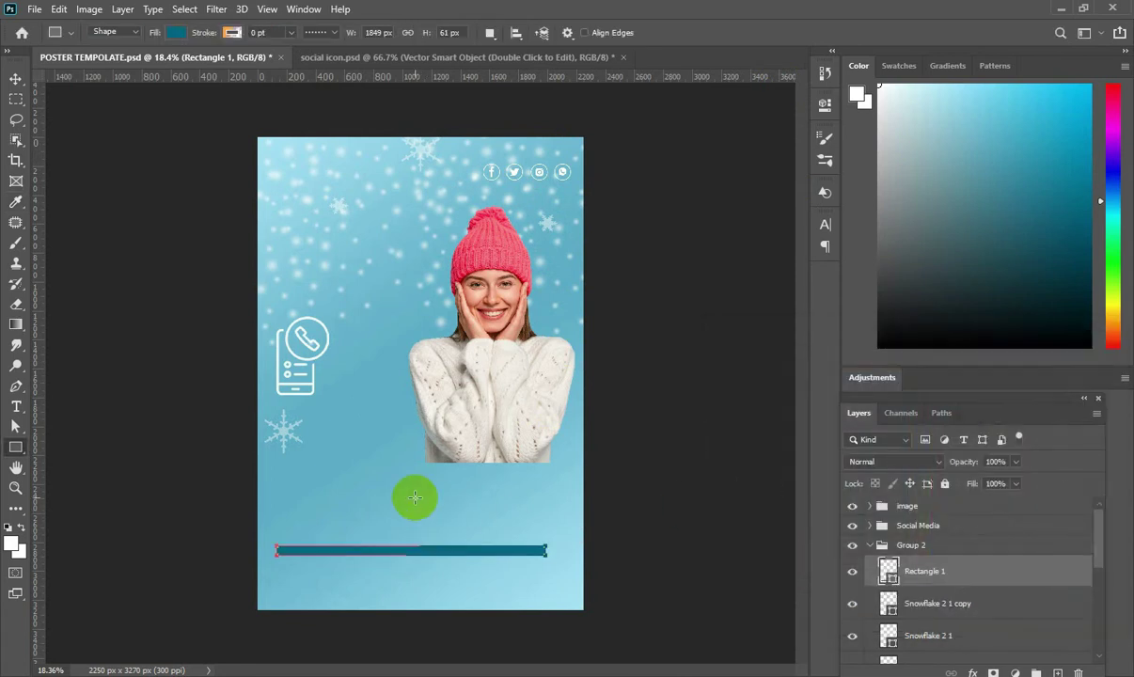
click(16, 78)
key(shift+Right)
key(shift+Right)
key(shift+Right)
Nudge the teal bar down and narrow it to about 69% width
key(shift+Down)
key(shift+Down)
key(shift+Down)
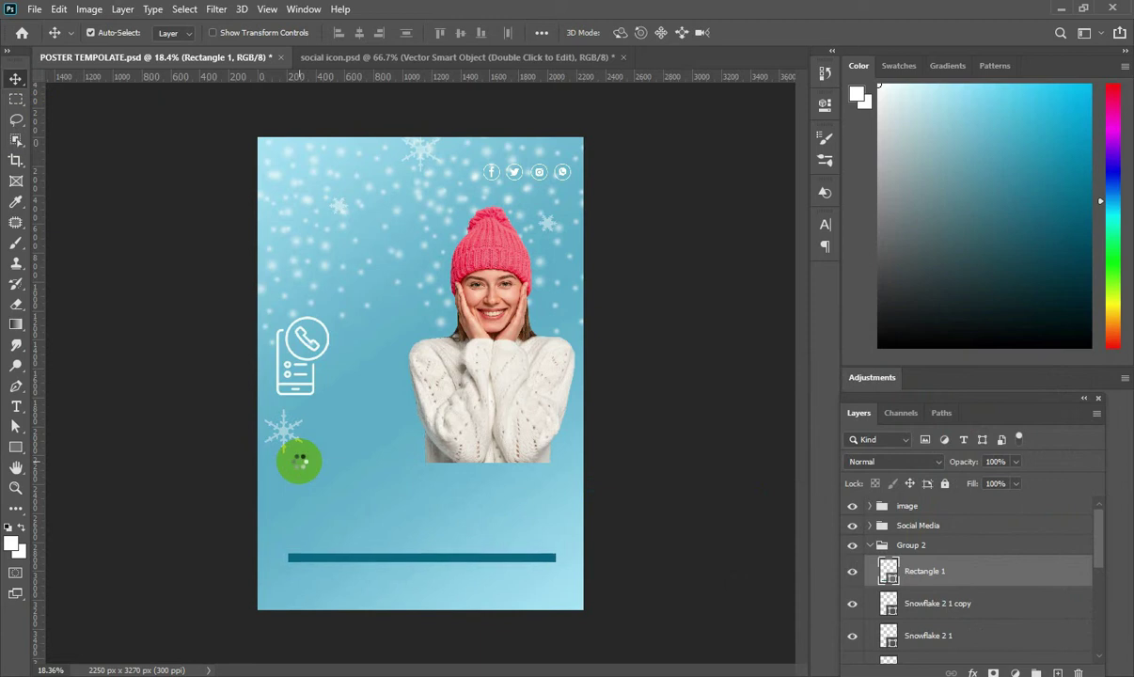
key(shift+Down)
key(shift+Down)
key(shift+Down)
key(shift+Down)
key(shift+Down)
key(shift+Down)
key(shift+Down)
key(shift+Down)
key(shift+Down)
key(shift+Down)
key(shift+Down)
key(shift+Down)
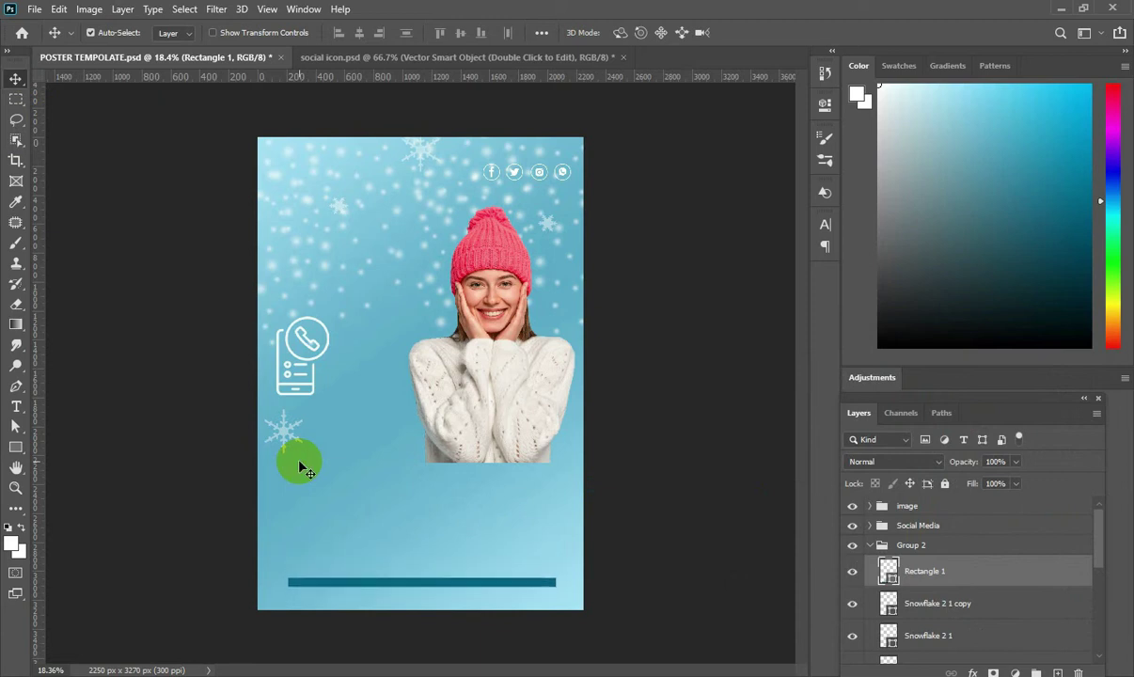
key(ctrl+t)
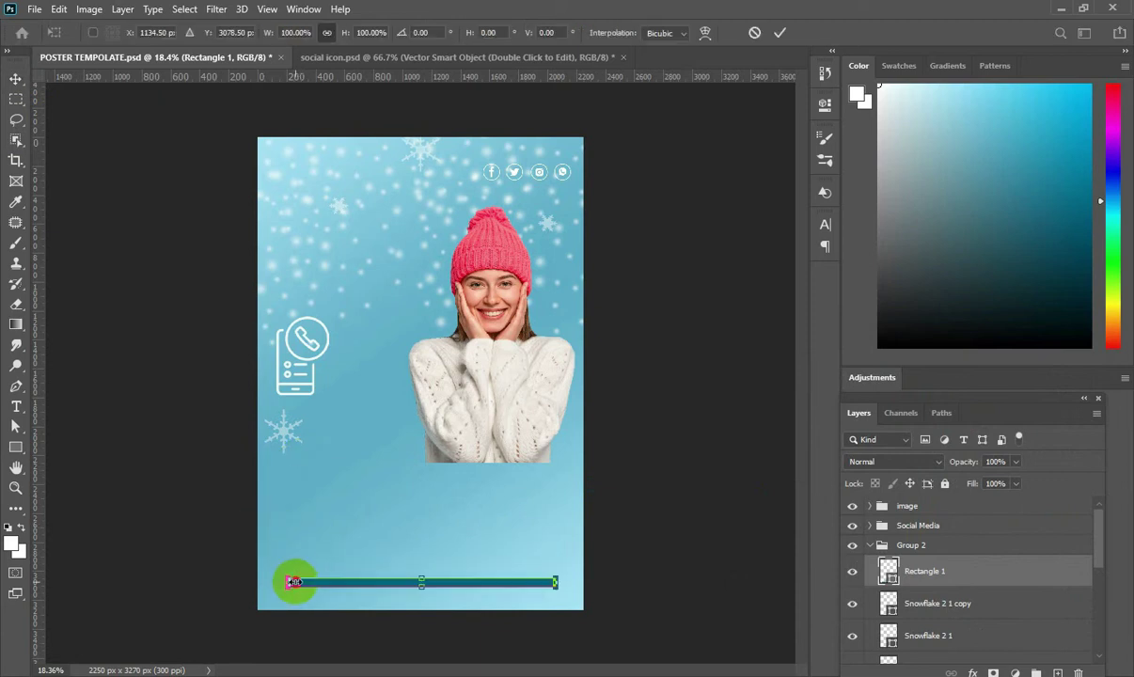
drag(294, 582, 339, 582)
drag(557, 582, 524, 582)
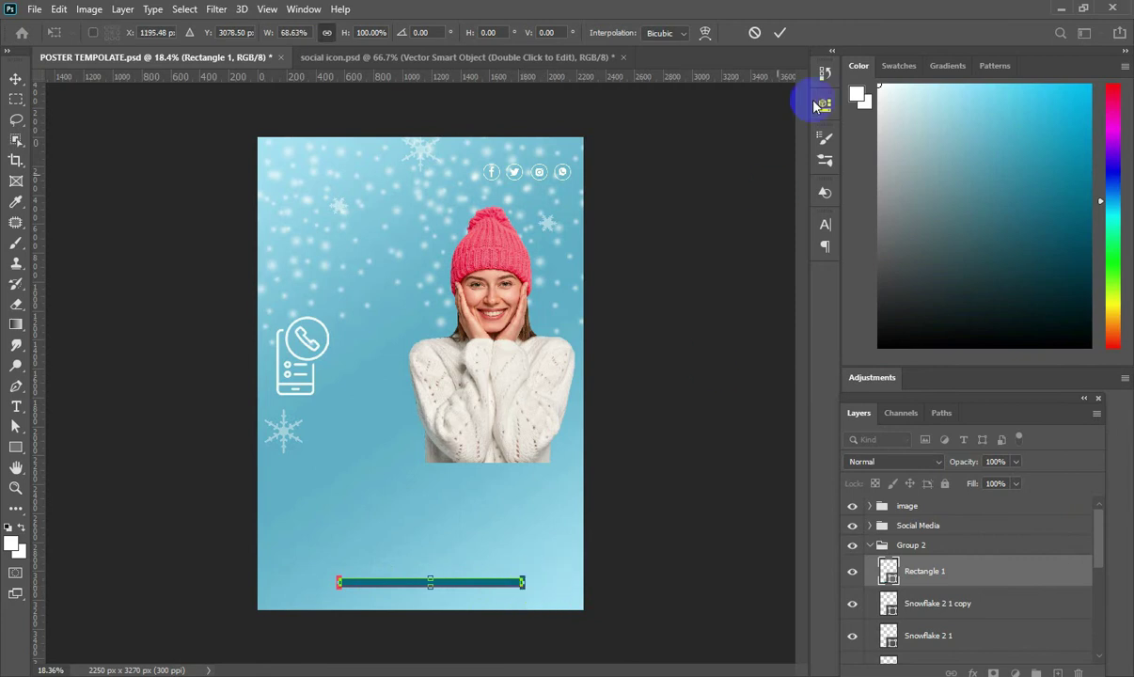
key(Return)
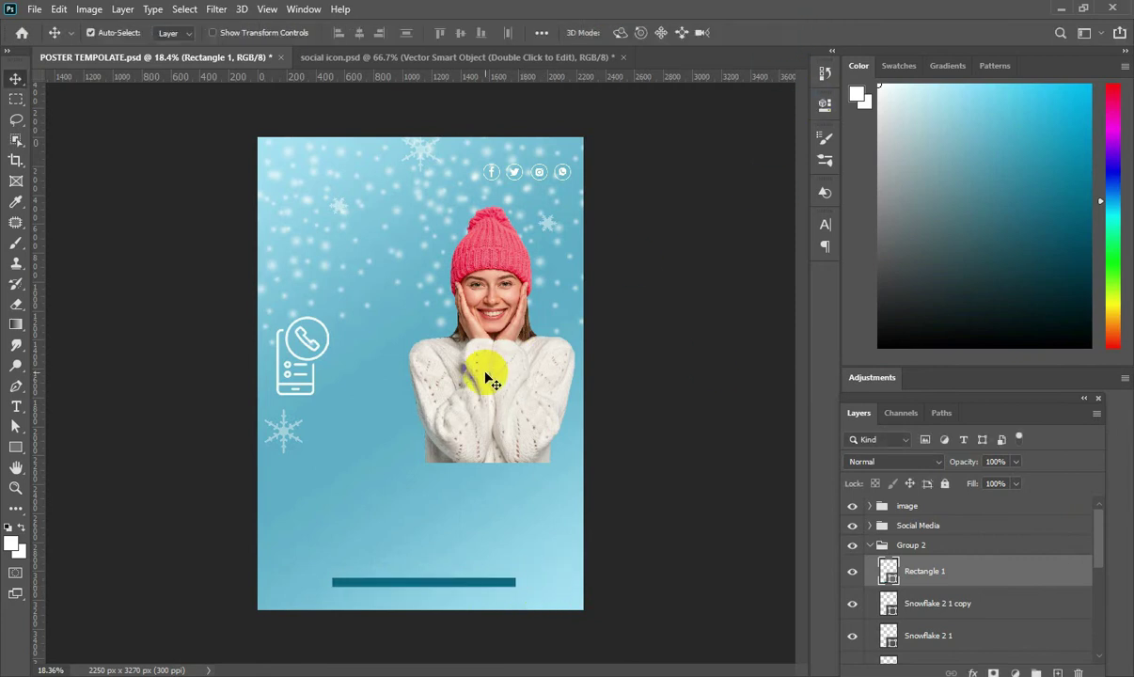
key(shift+Down)
key(shift+Down)
key(shift+Down)
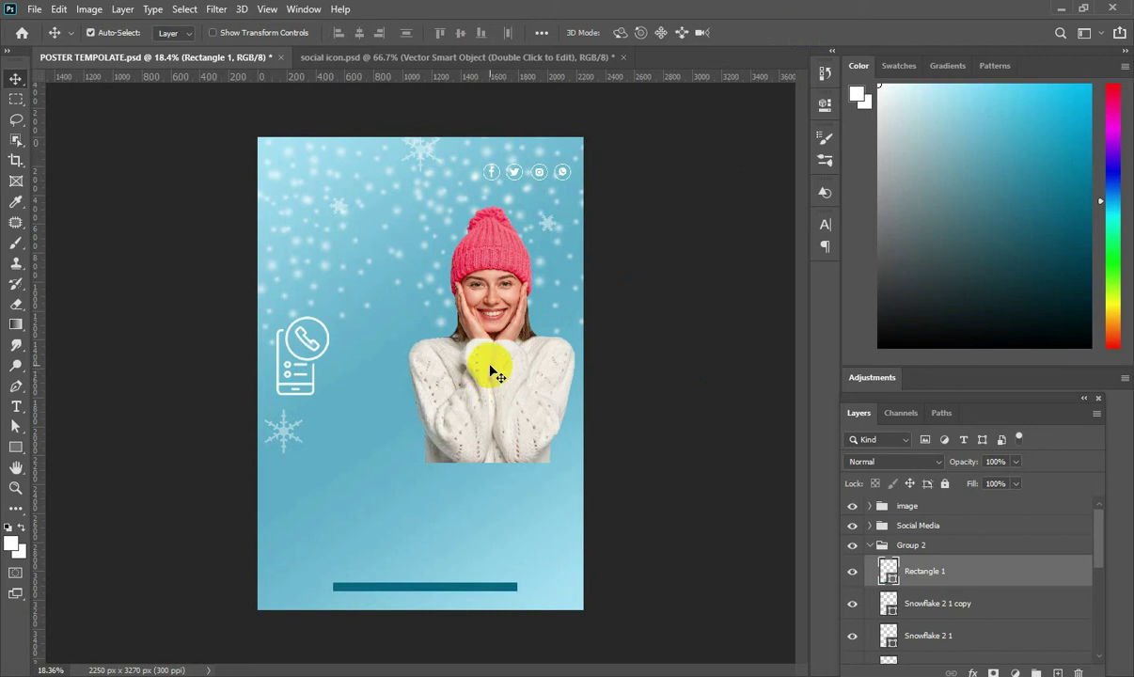
Replace the bar with a newly drawn shorter rectangle with 30 px rounded corners
key(Delete)
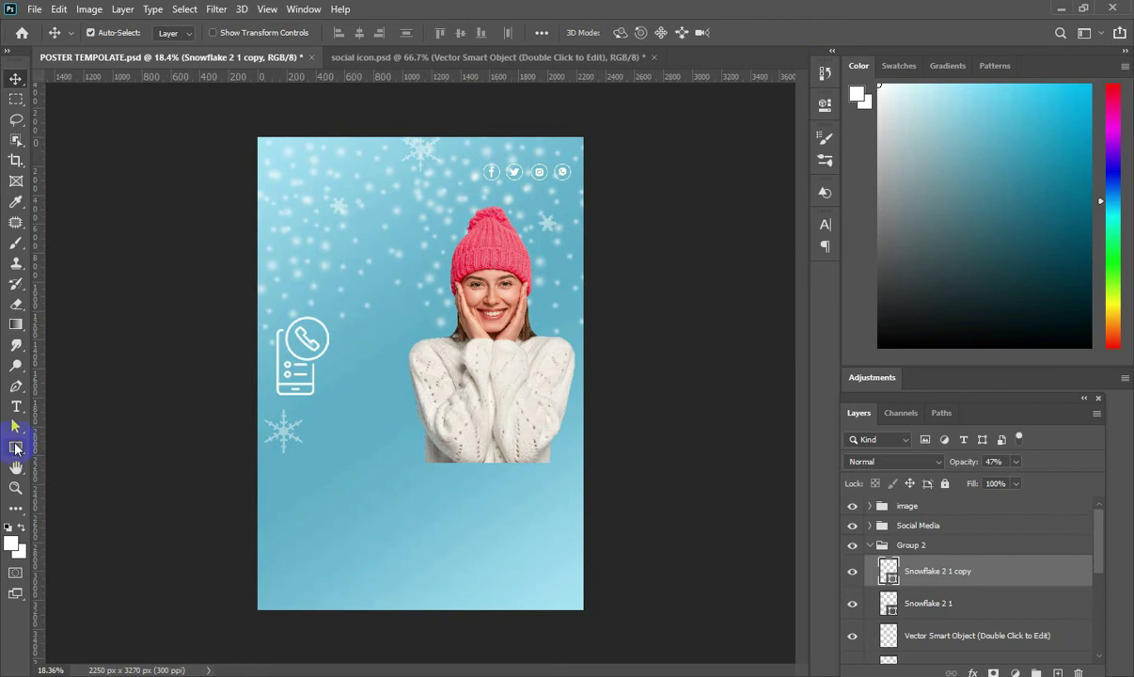
click(15, 446)
drag(333, 555, 543, 572)
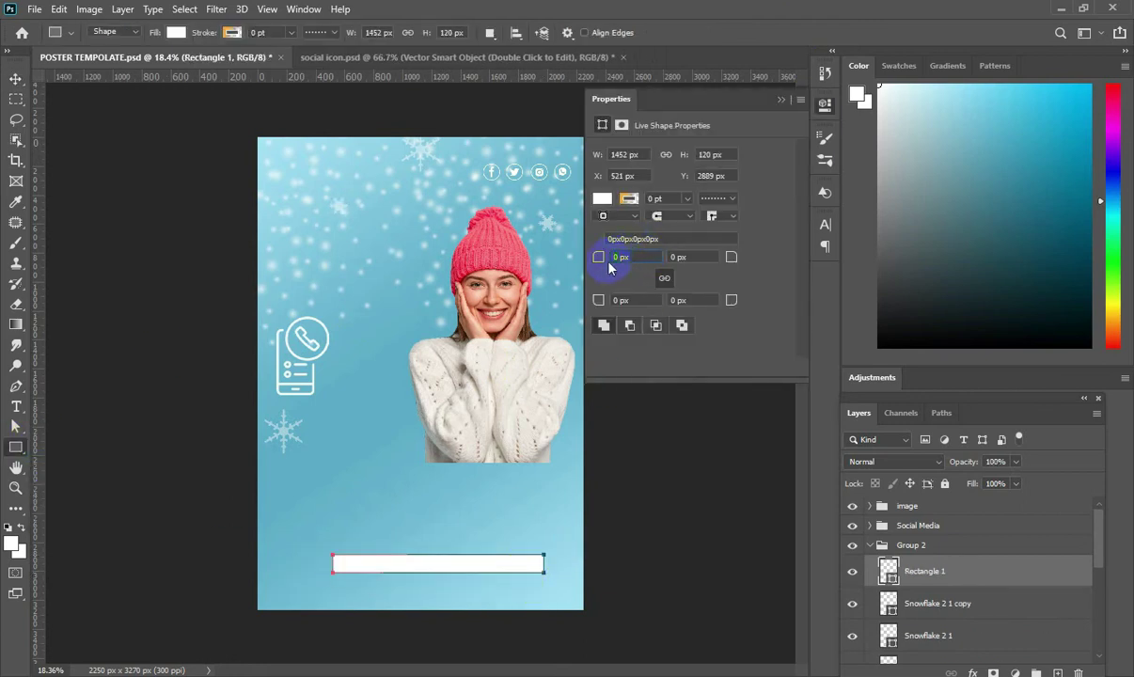
click(664, 278)
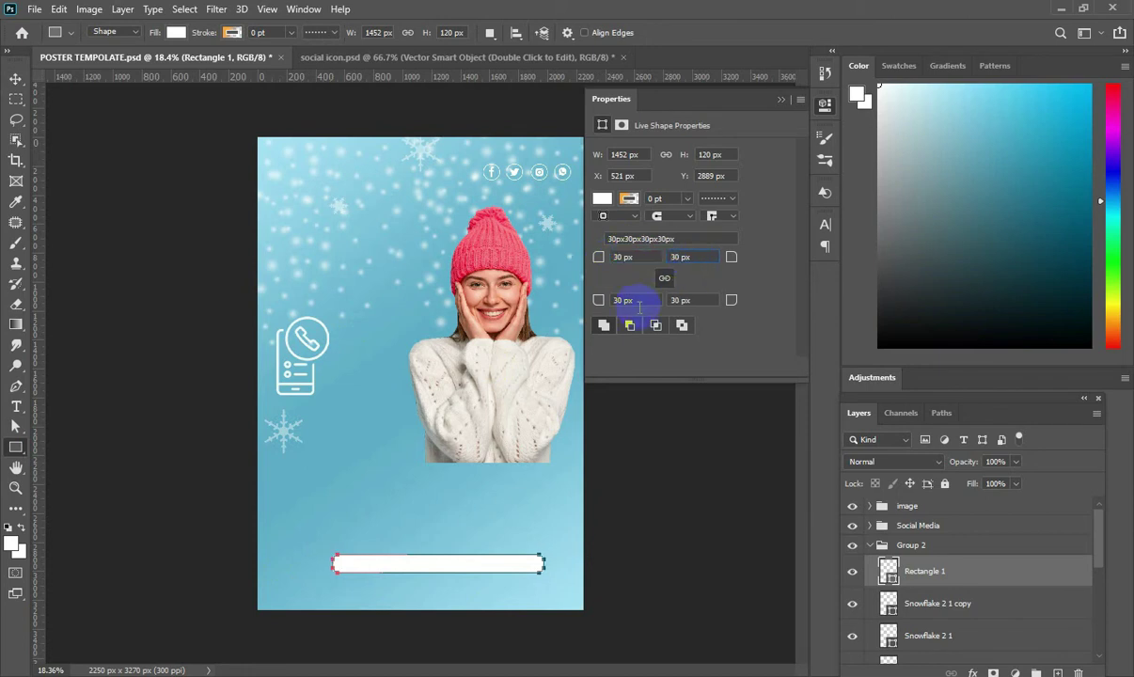
click(781, 99)
Recolour the rounded bar teal and shift it slightly left and down
click(16, 78)
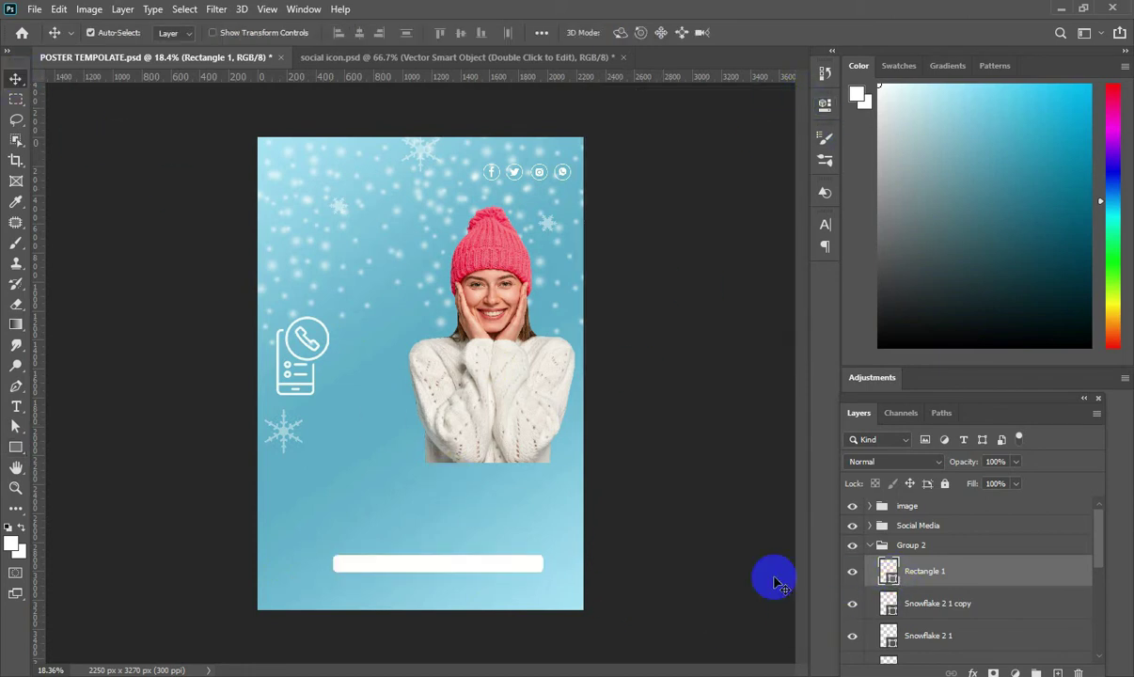
click(503, 569)
double_click(889, 571)
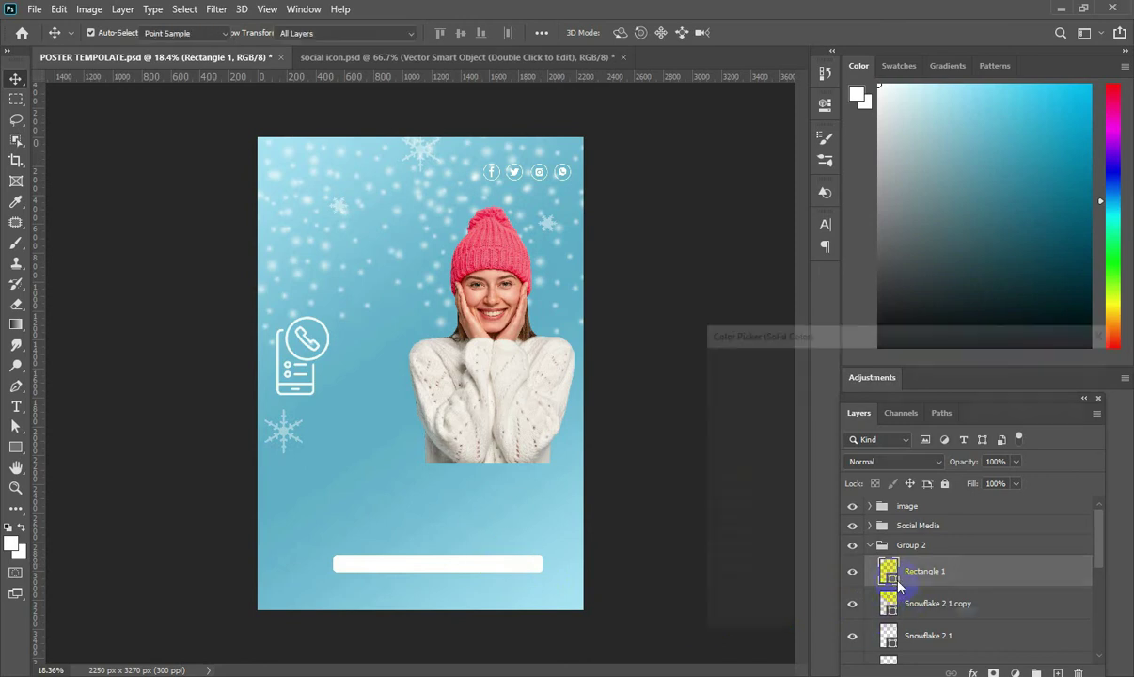
click(455, 524)
click(871, 445)
click(1072, 367)
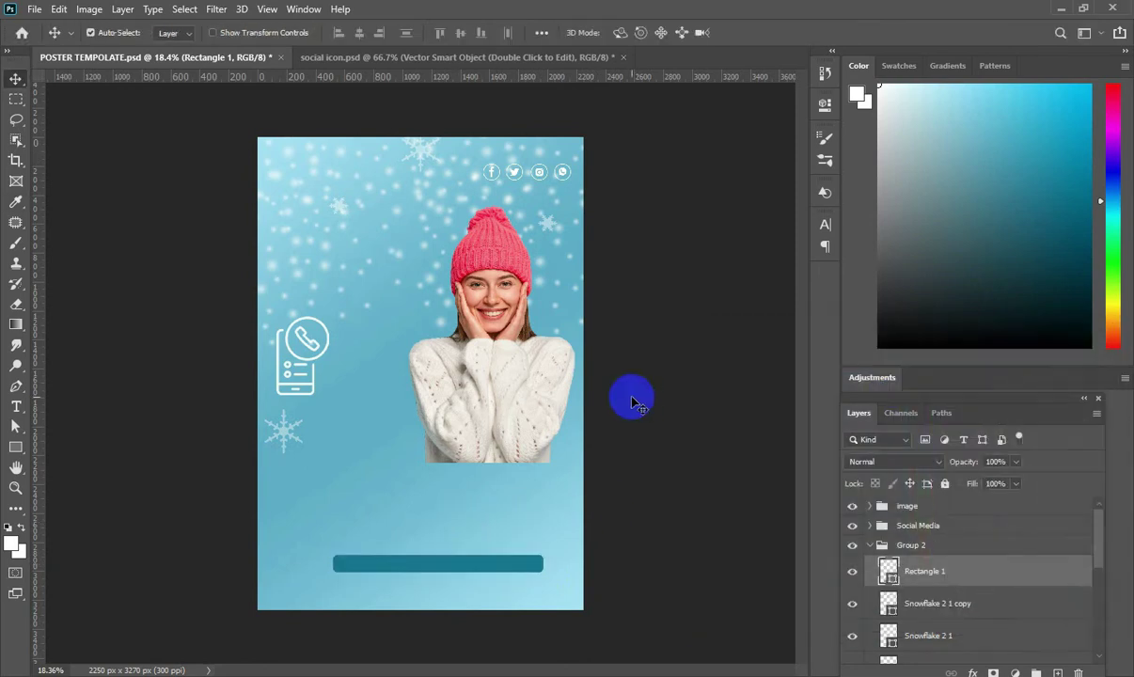
drag(473, 568, 460, 585)
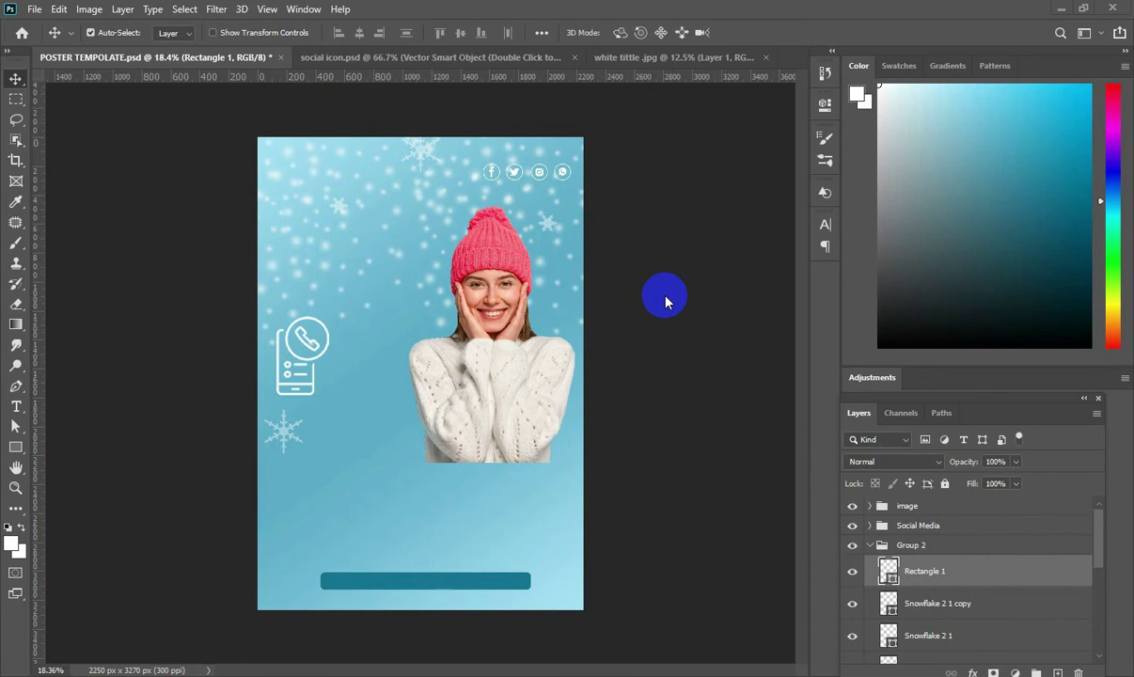
click(625, 57)
Bring the white brush band from white tittle.jpg onto the poster, enlarged over its lower part
mouse_move(385, 452)
mouse_down()
mouse_move(172, 58)
mouse_move(428, 512)
mouse_up()
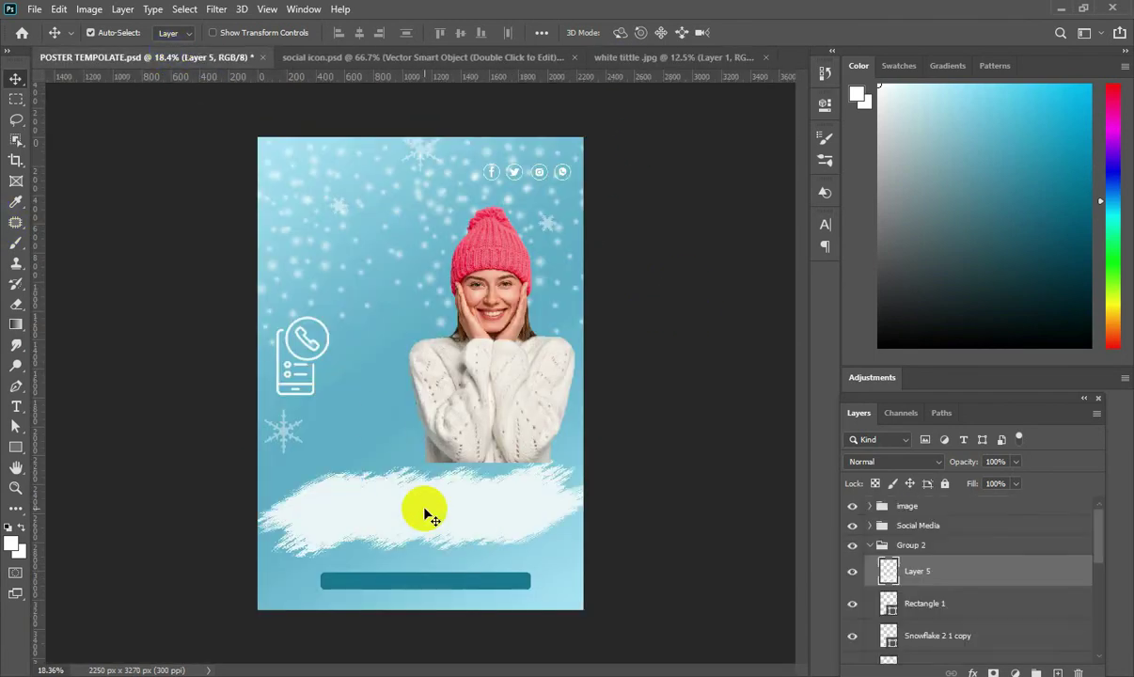
key(ctrl+t)
drag(253, 455, 106, 417)
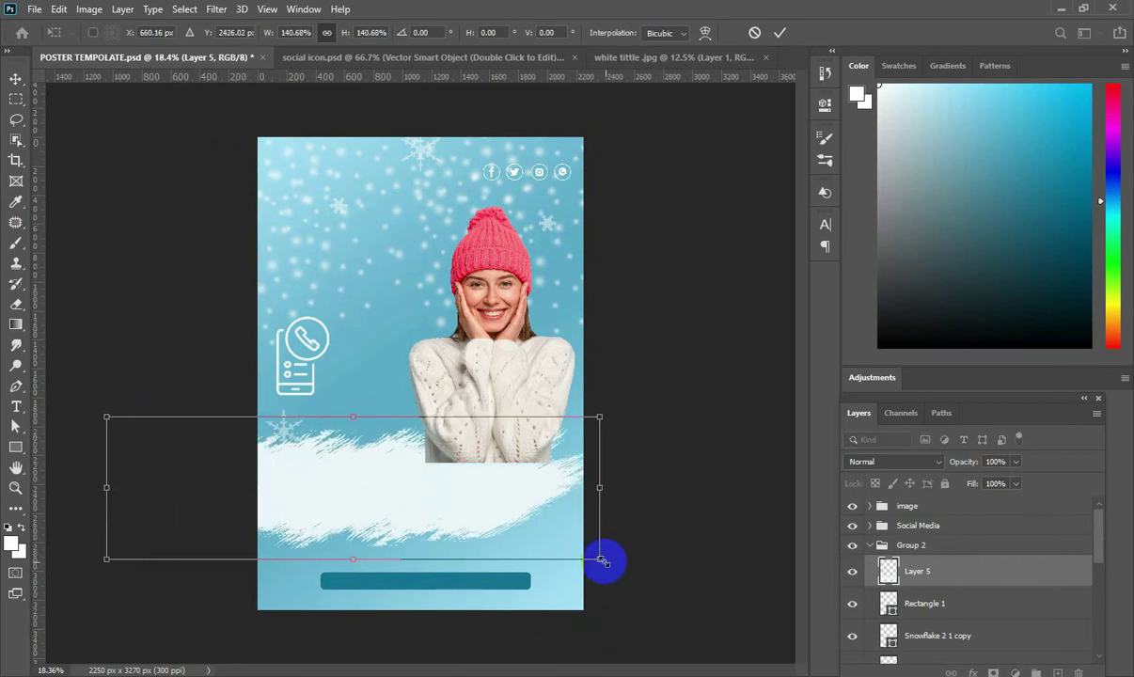
drag(600, 561, 788, 621)
click(780, 33)
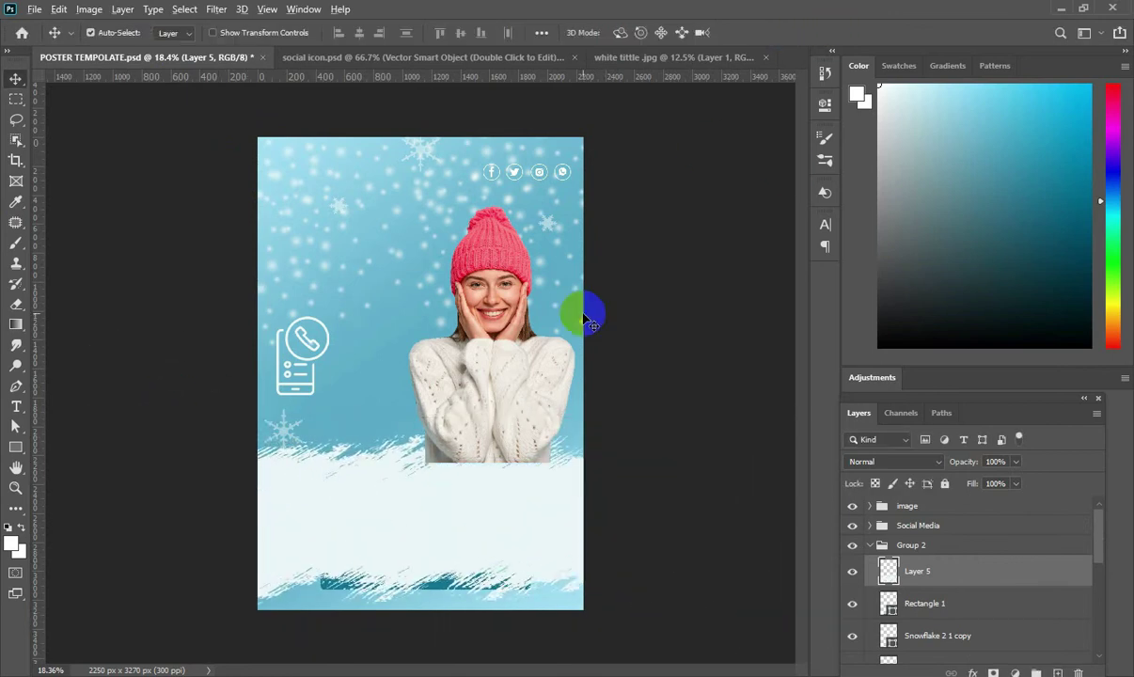
Move Layer 5 and Rectangle 1 into the image group, teal bar above the band, adjusting the woman
scroll(591, 322, down, 1)
drag(472, 324, 499, 370)
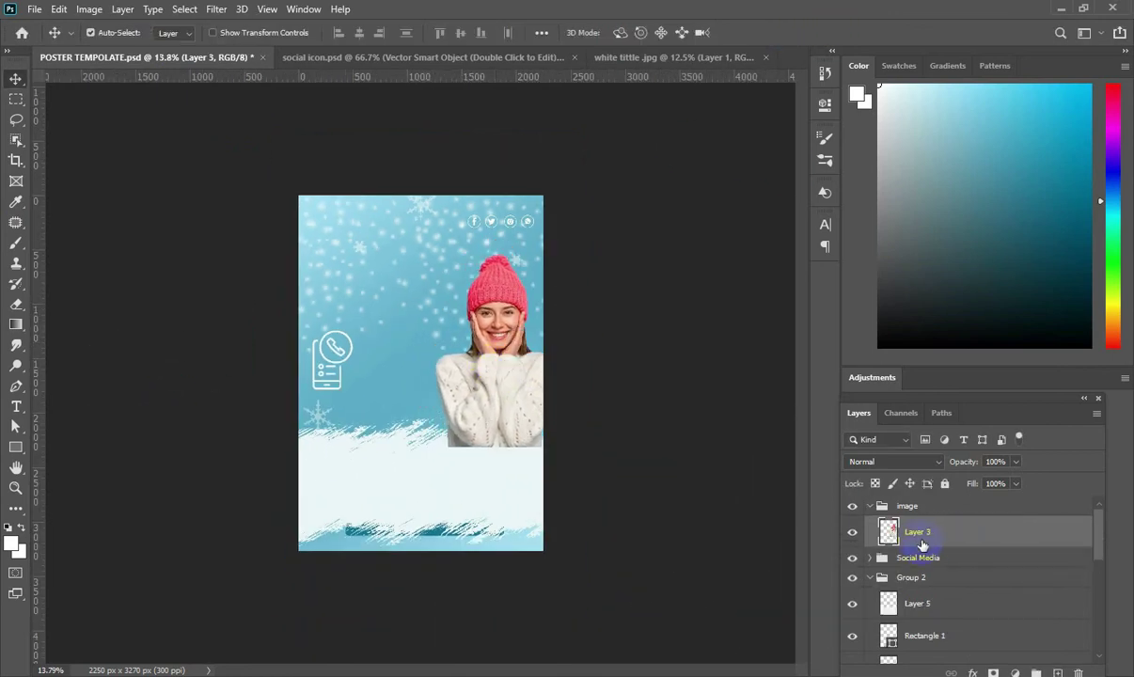
click(390, 466)
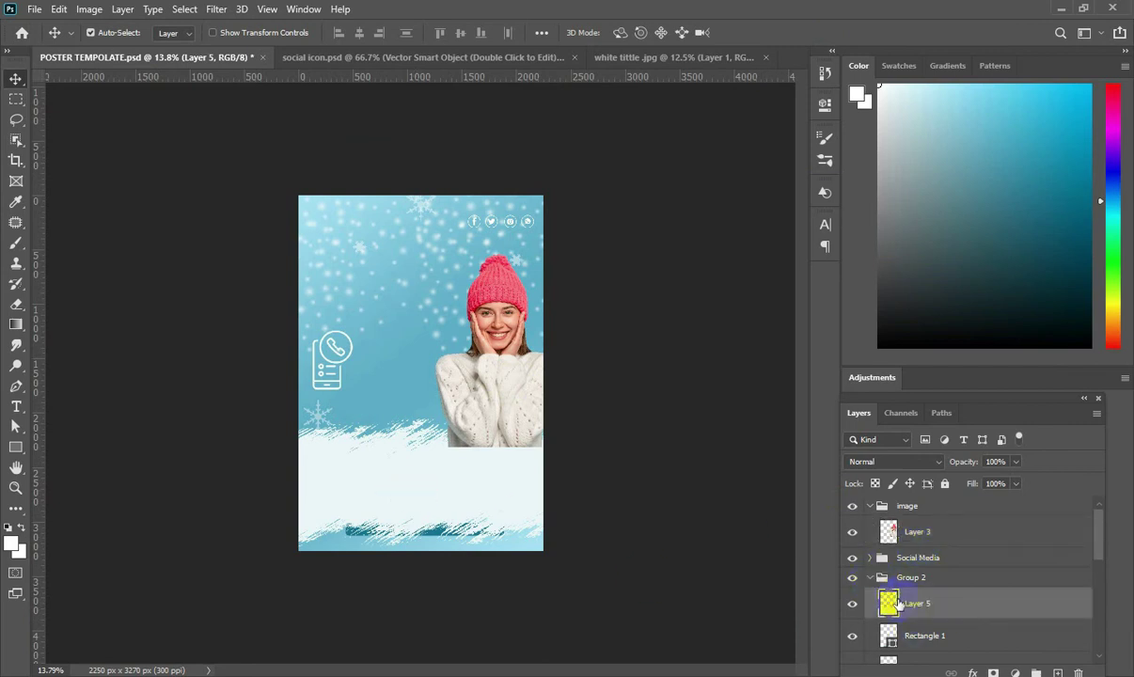
drag(912, 606, 921, 523)
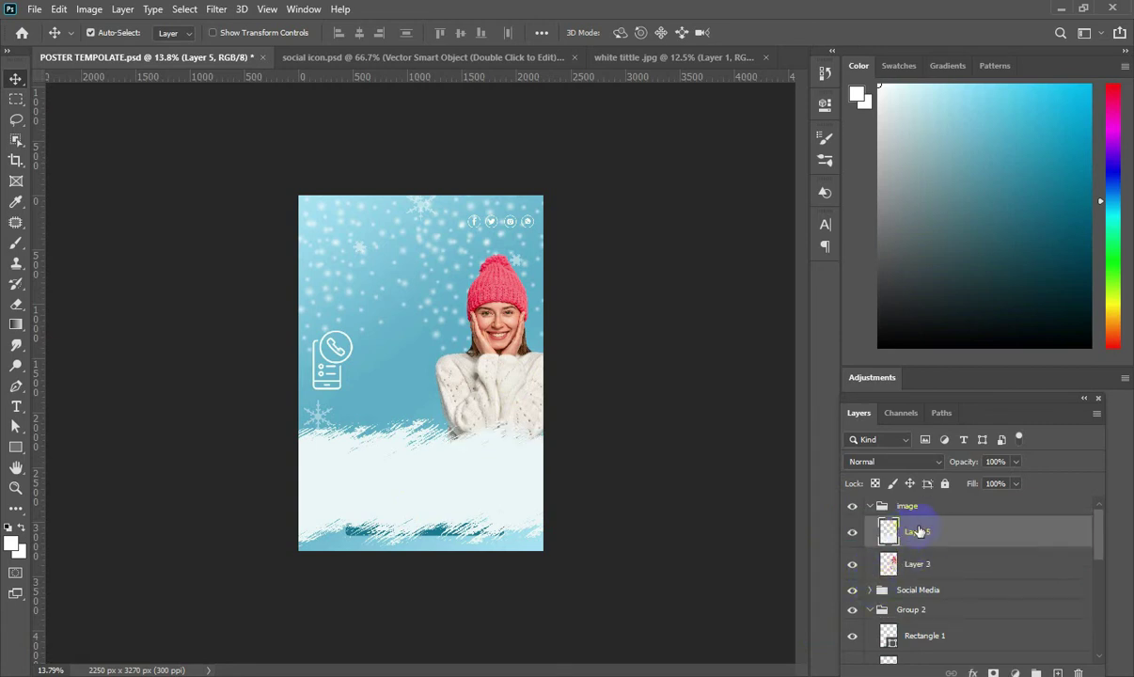
click(430, 531)
drag(941, 651, 955, 522)
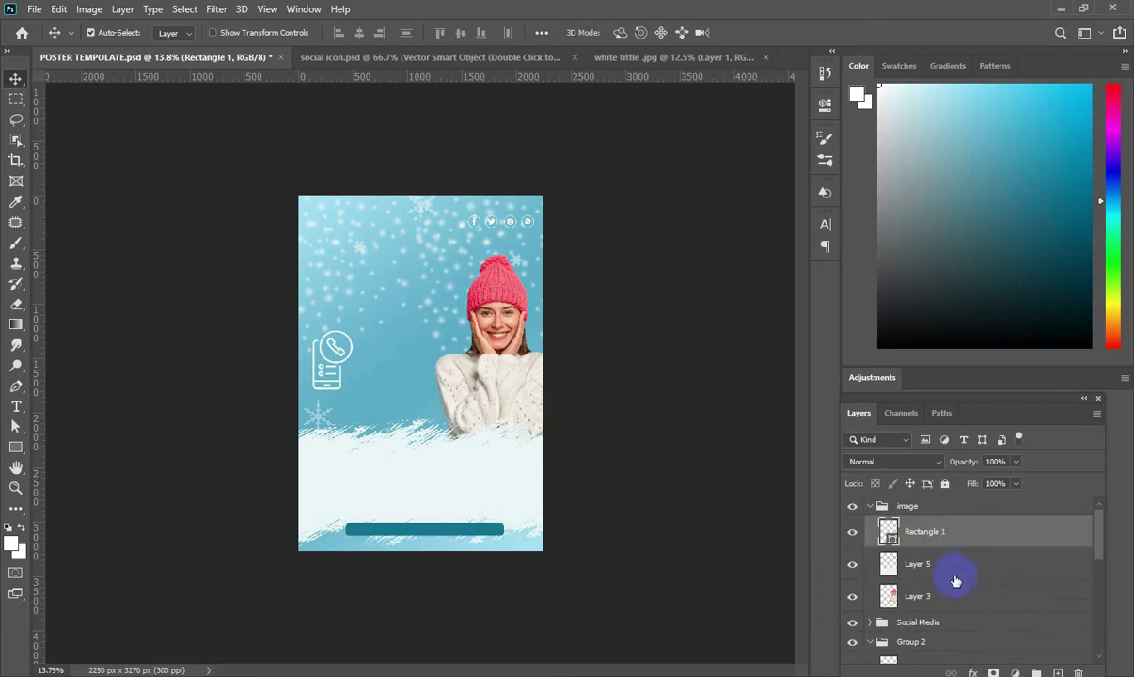
drag(505, 384, 477, 402)
scroll(470, 376, down, 2)
scroll(473, 385, up, 3)
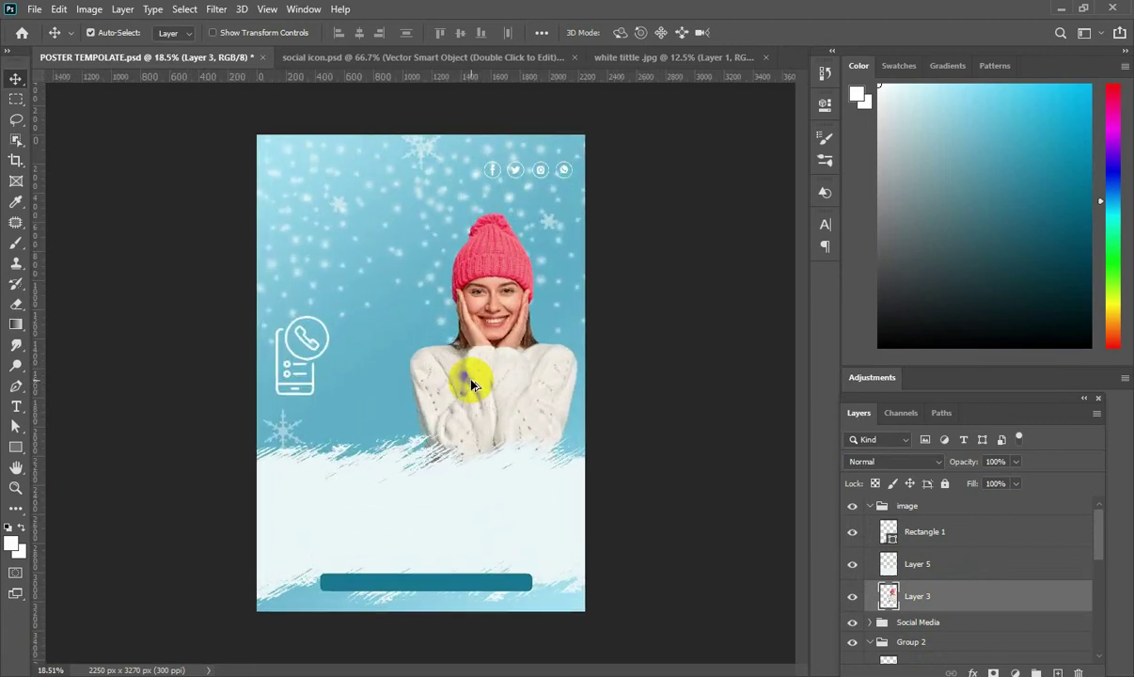
Shrink the phone icon to 226 × 337 px and commit the transform
click(306, 345)
key(ctrl+t)
drag(278, 318, 304, 359)
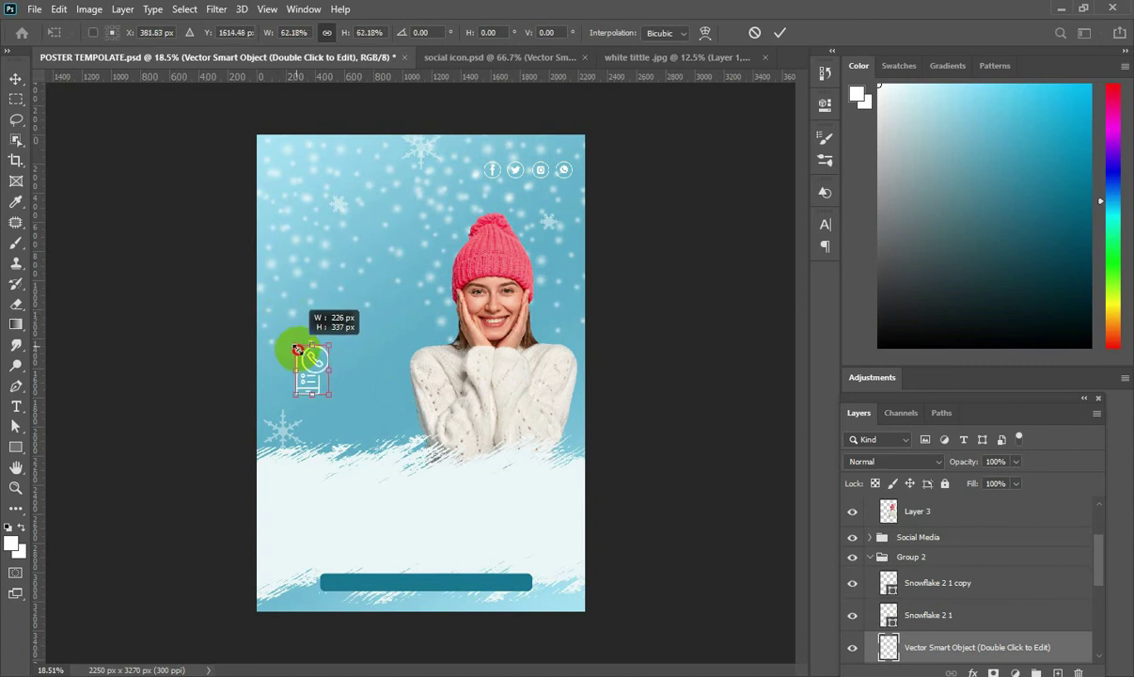
click(779, 32)
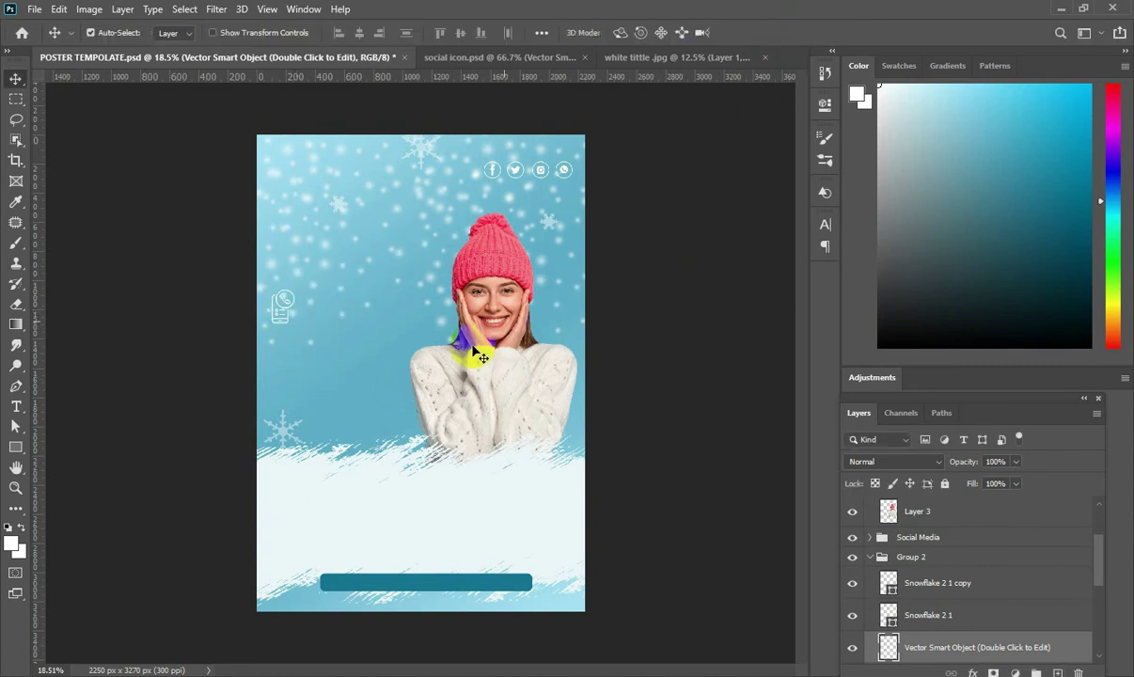
scroll(456, 385, up, 2)
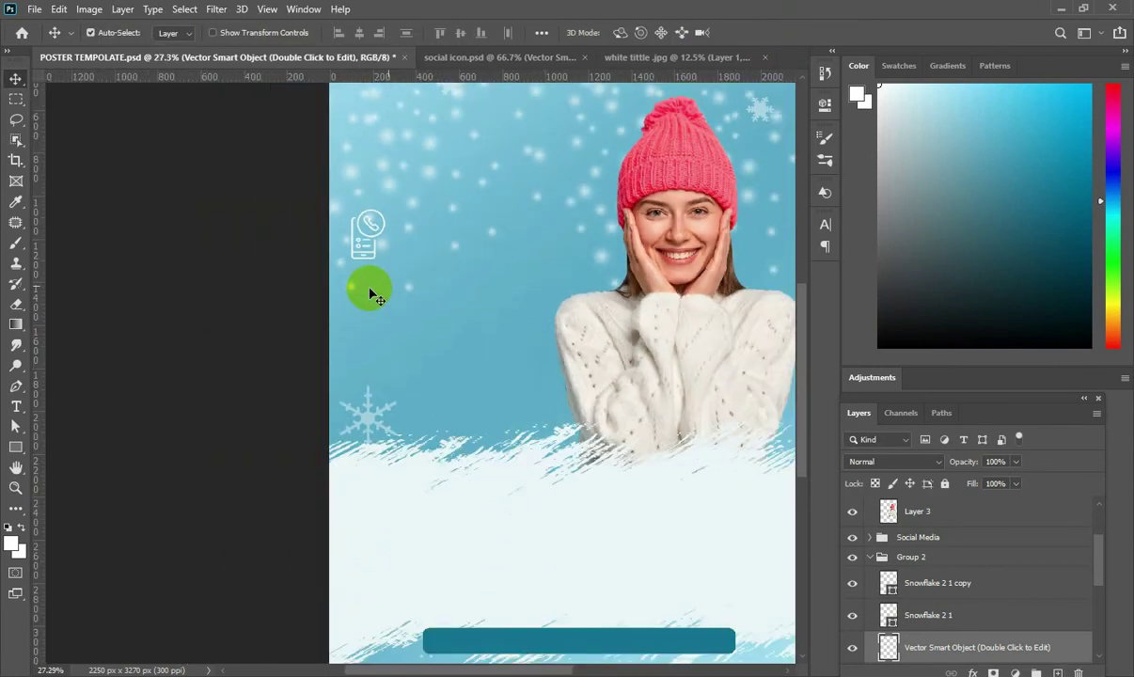
scroll(431, 304, down, 2)
scroll(554, 188, up, 1)
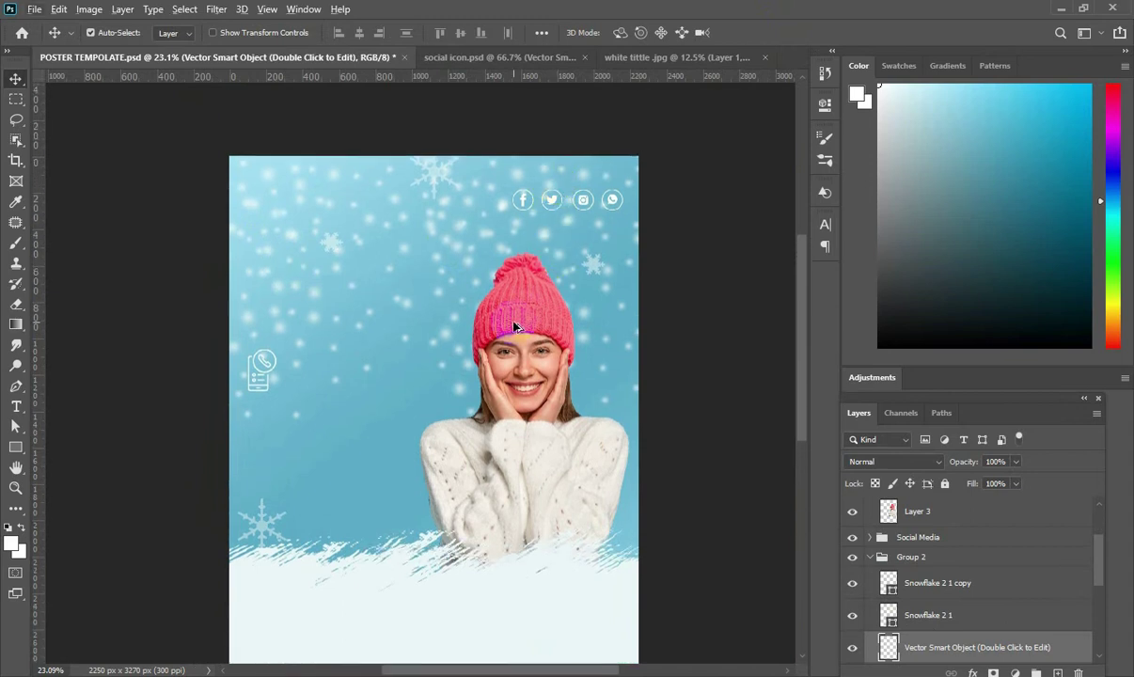
scroll(482, 301, down, 2)
Add two new empty layers, Layer 5 and Layer 6, above Layer 3
key(ctrl+shift+alt+n)
click(1057, 672)
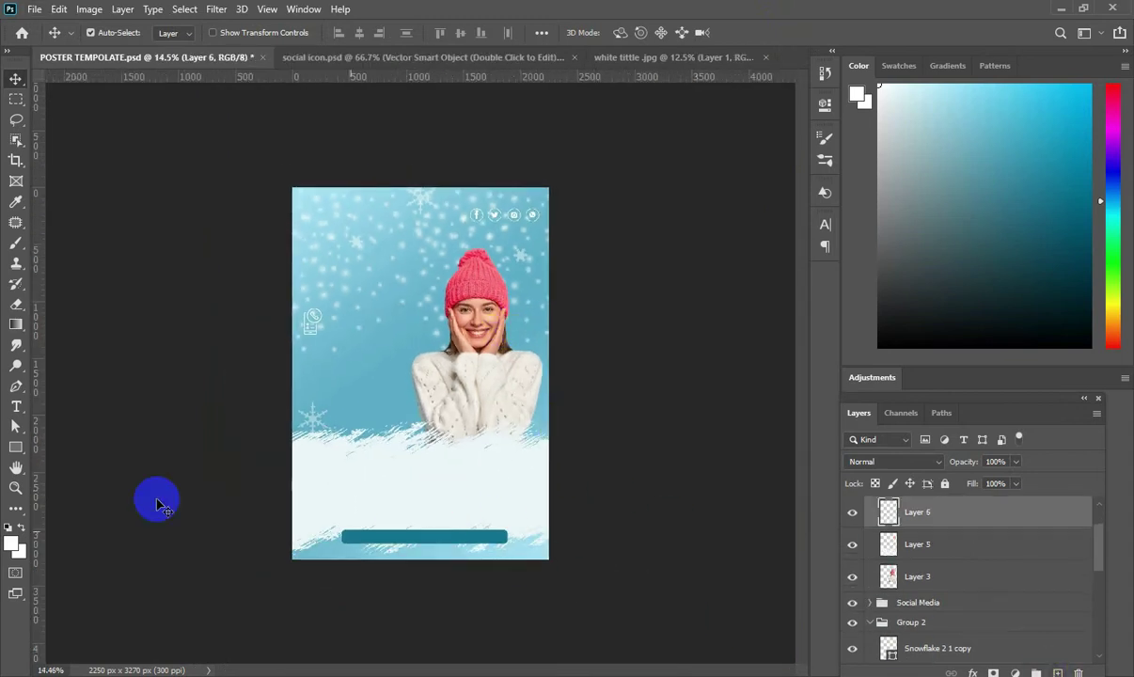
key(t)
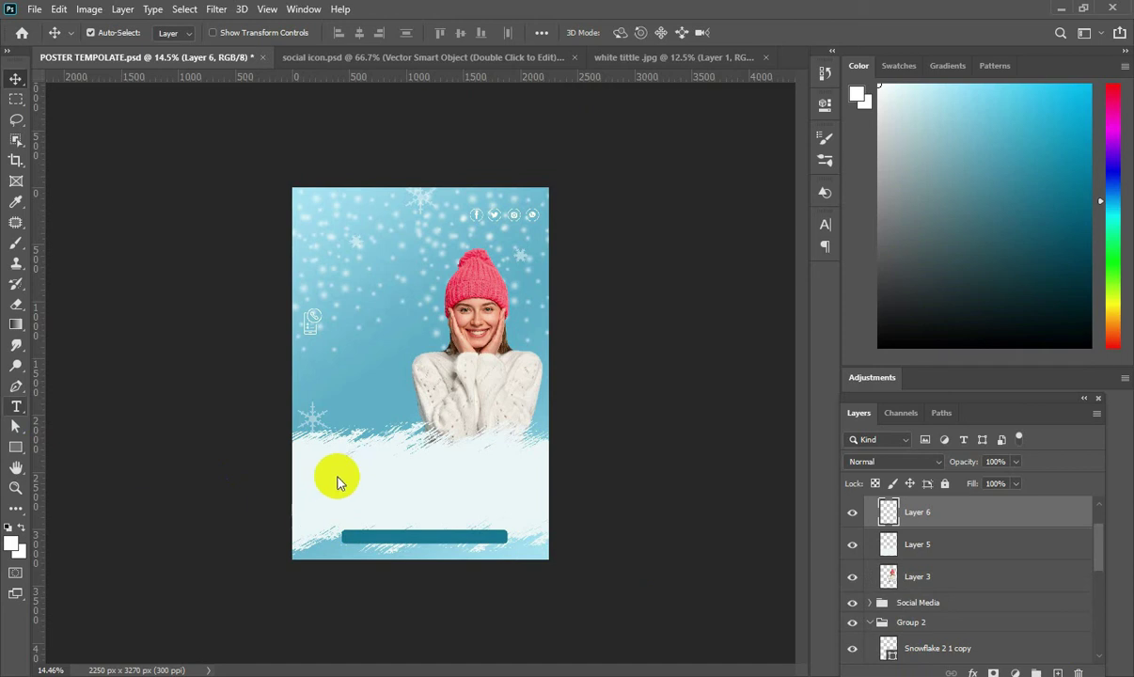
Start a text line in the snow area and check the character settings
click(16, 406)
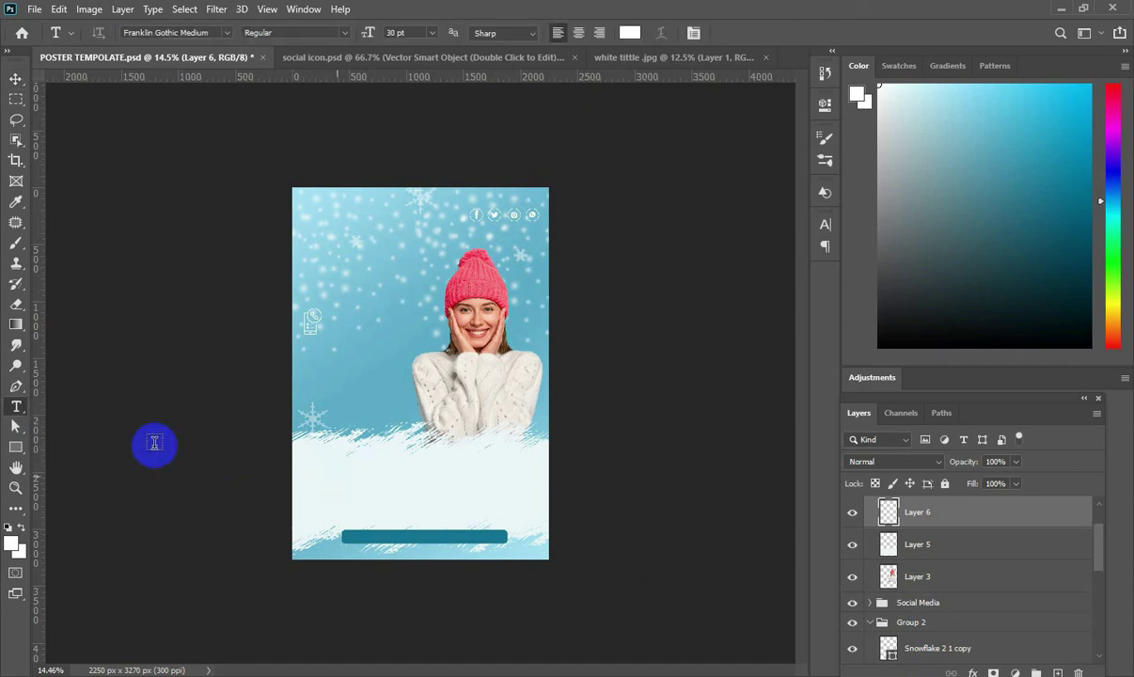
click(331, 488)
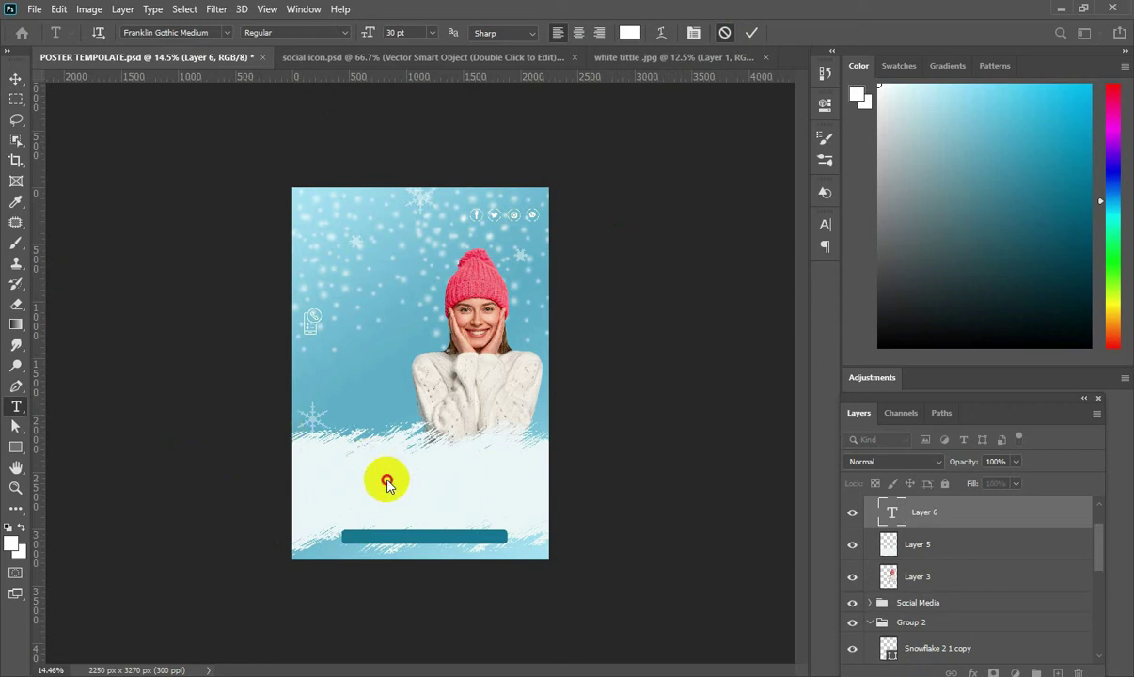
click(825, 224)
click(725, 33)
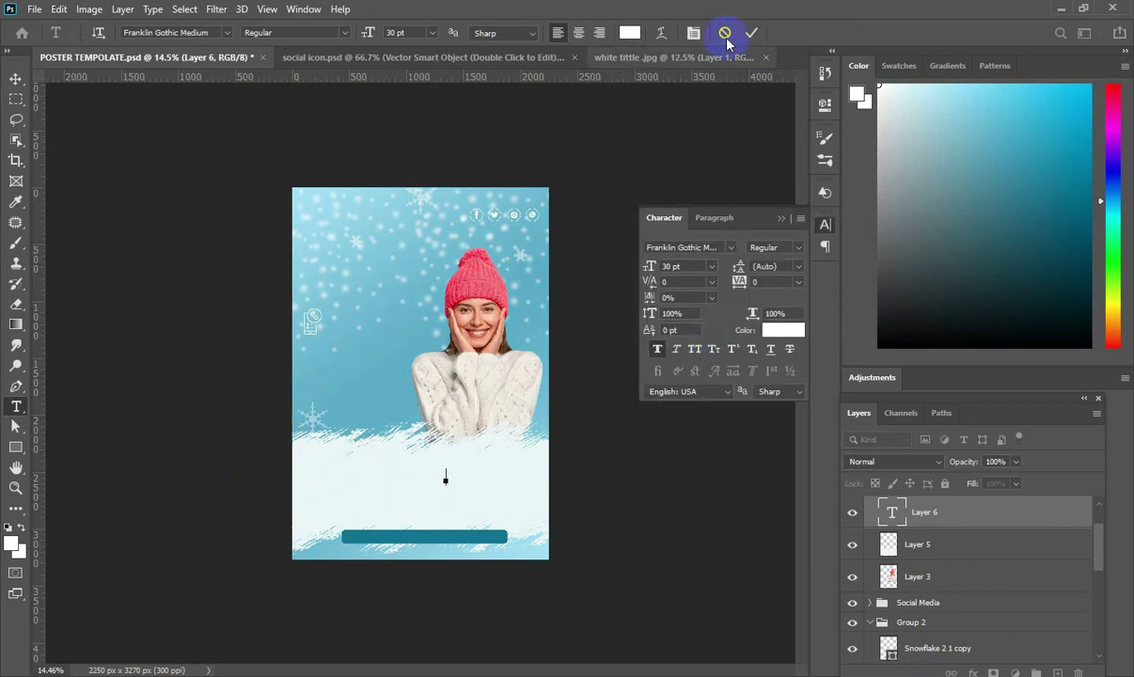
click(780, 220)
Enlarge the white brush band to about 115.72%, wider both ways, and raise it
key(v)
click(329, 457)
key(ctrl+t)
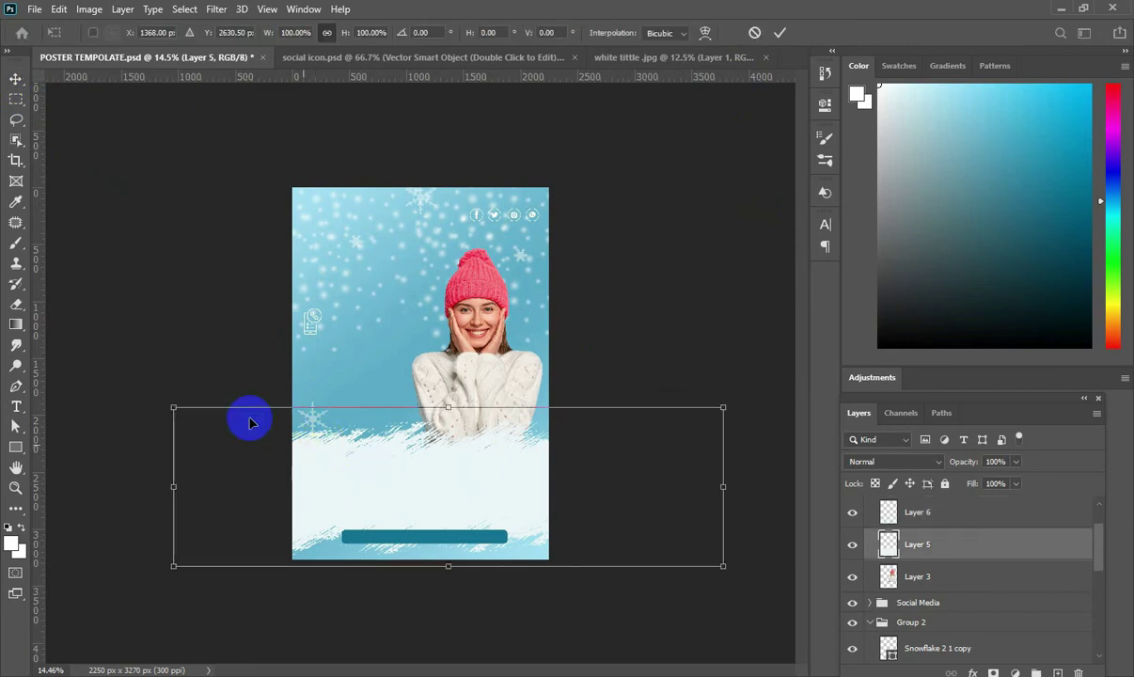
drag(173, 407, 87, 382)
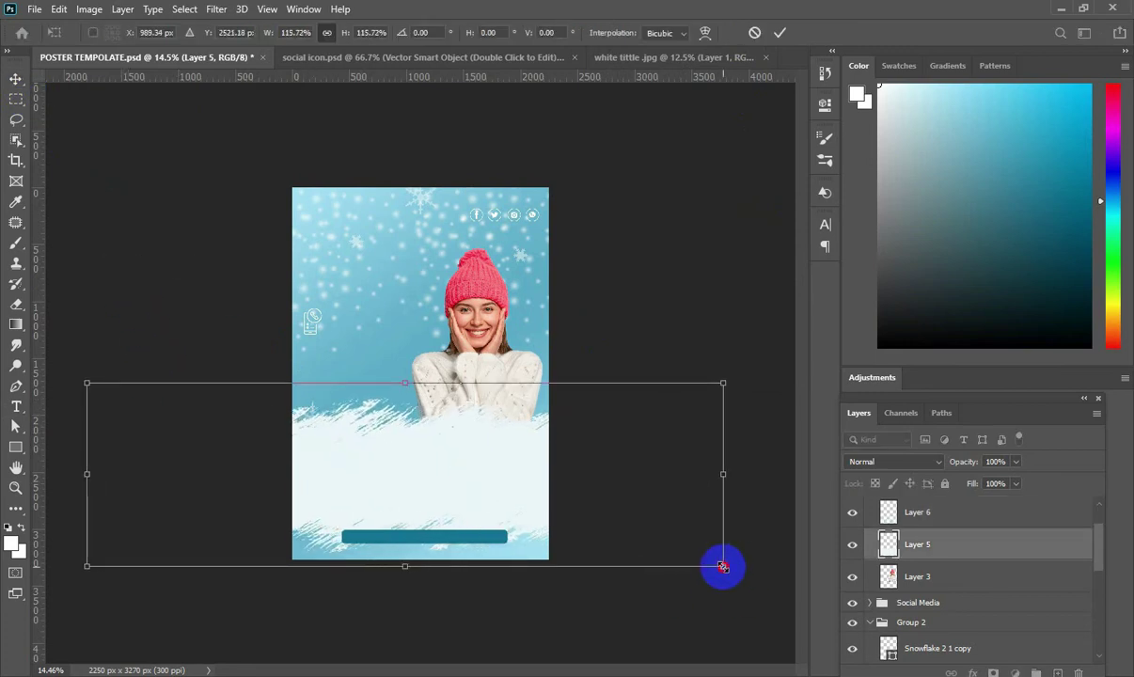
drag(722, 567, 759, 582)
click(779, 32)
drag(456, 460, 490, 364)
Reposition the woman's layer slightly up and to the right
drag(473, 425, 478, 480)
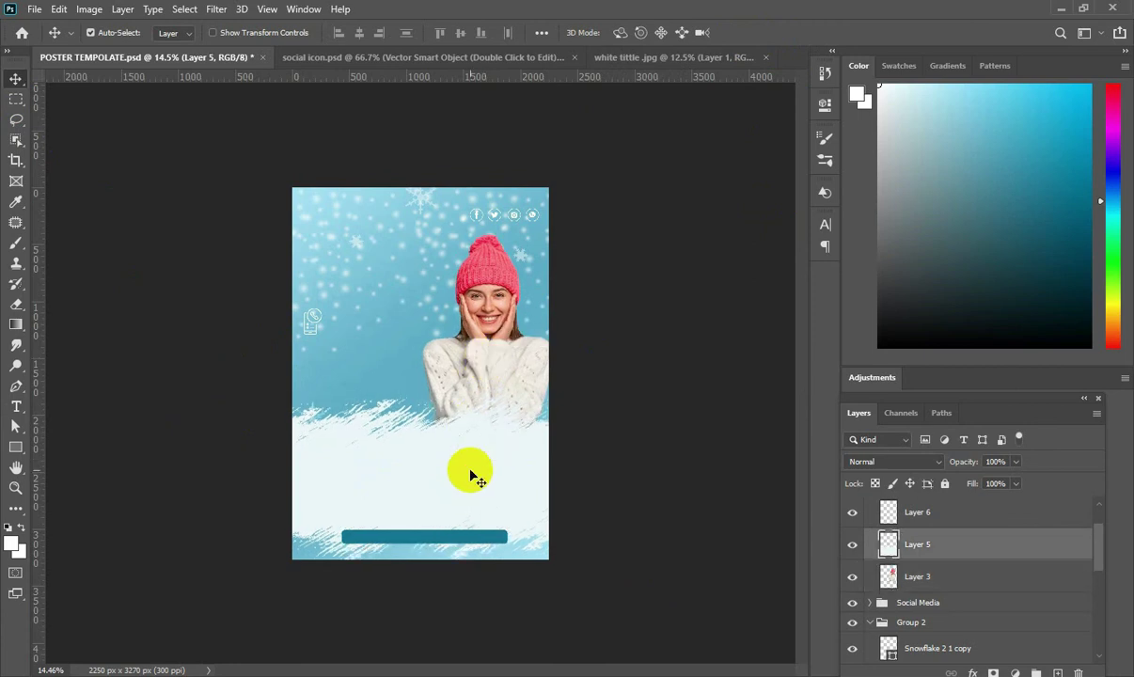
click(480, 380)
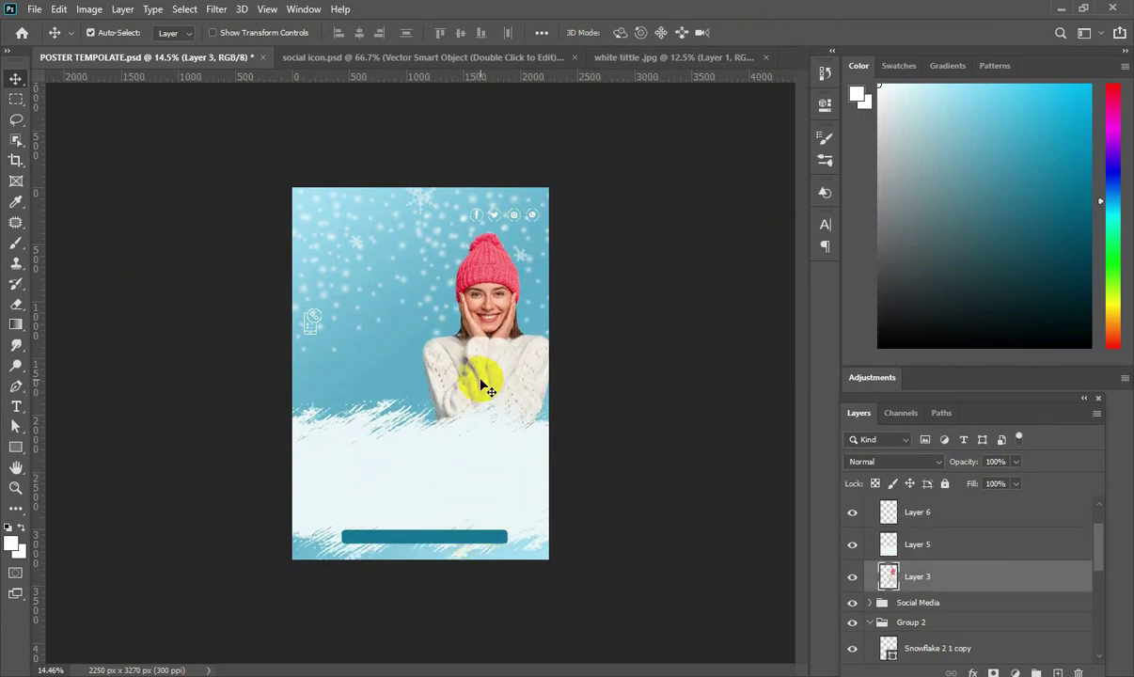
drag(480, 380, 478, 381)
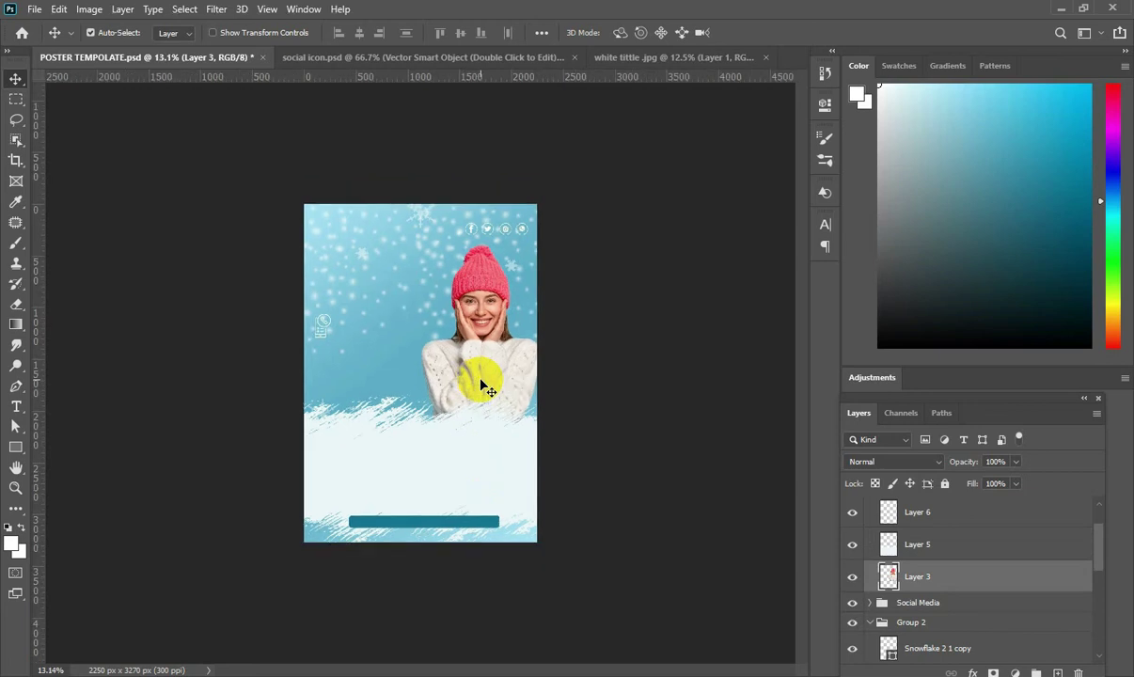
scroll(347, 489, up, 1)
scroll(347, 489, up, 1)
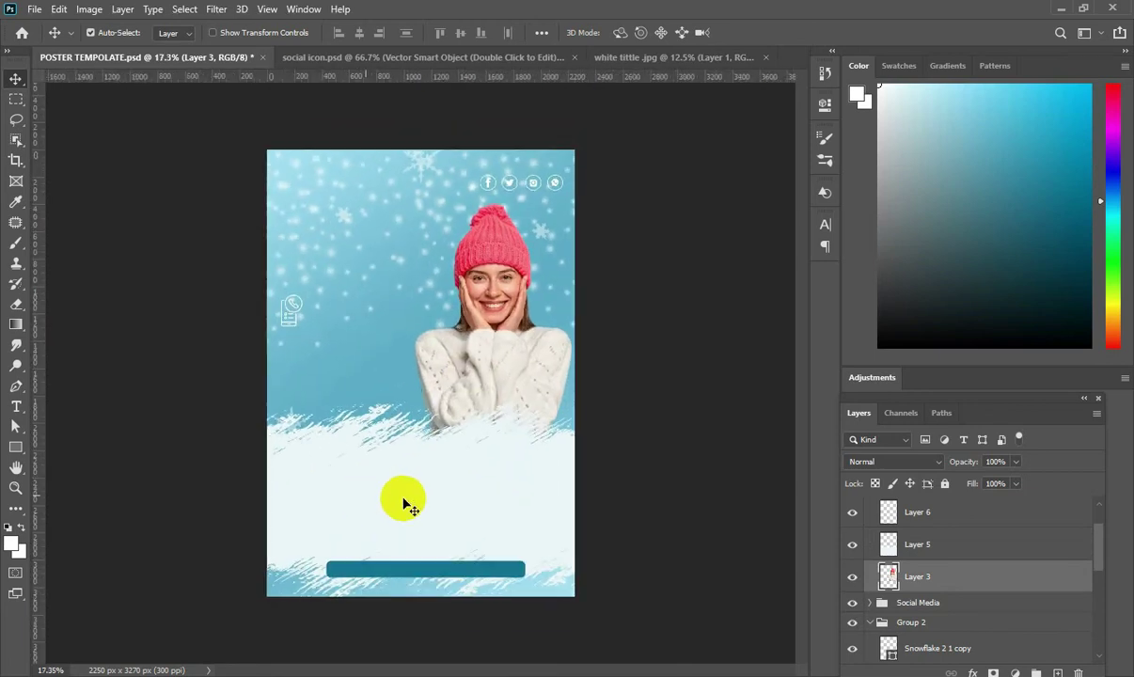
Delete the empty Layer 6 and start a text line in the snow area
click(920, 515)
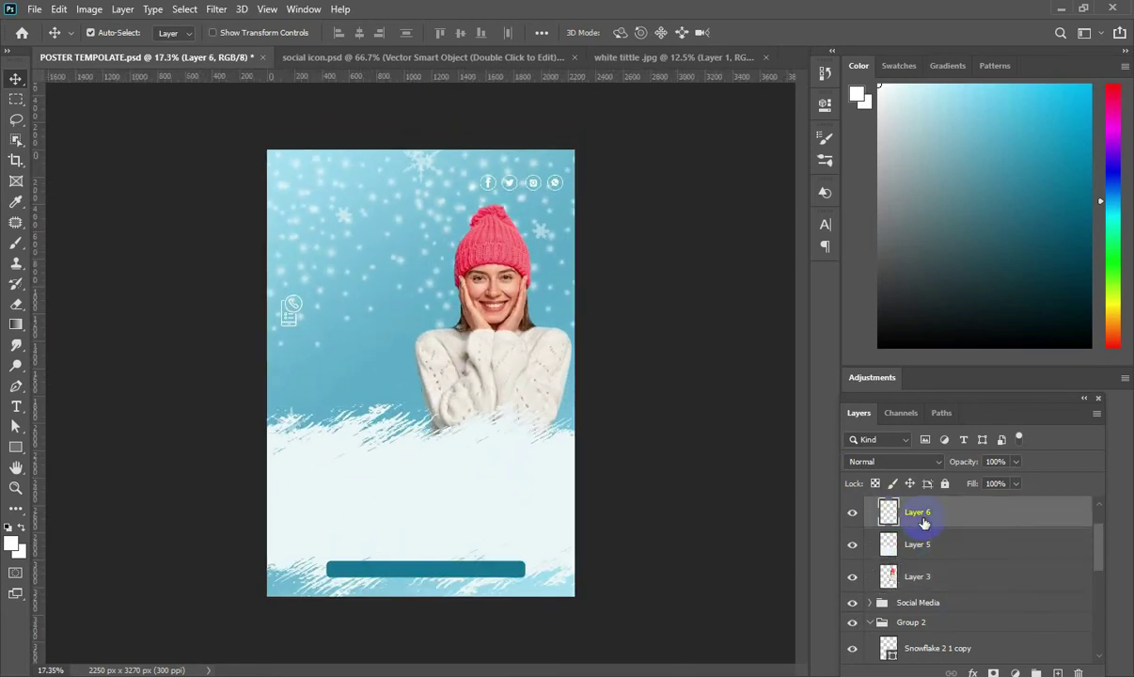
key(Delete)
click(16, 406)
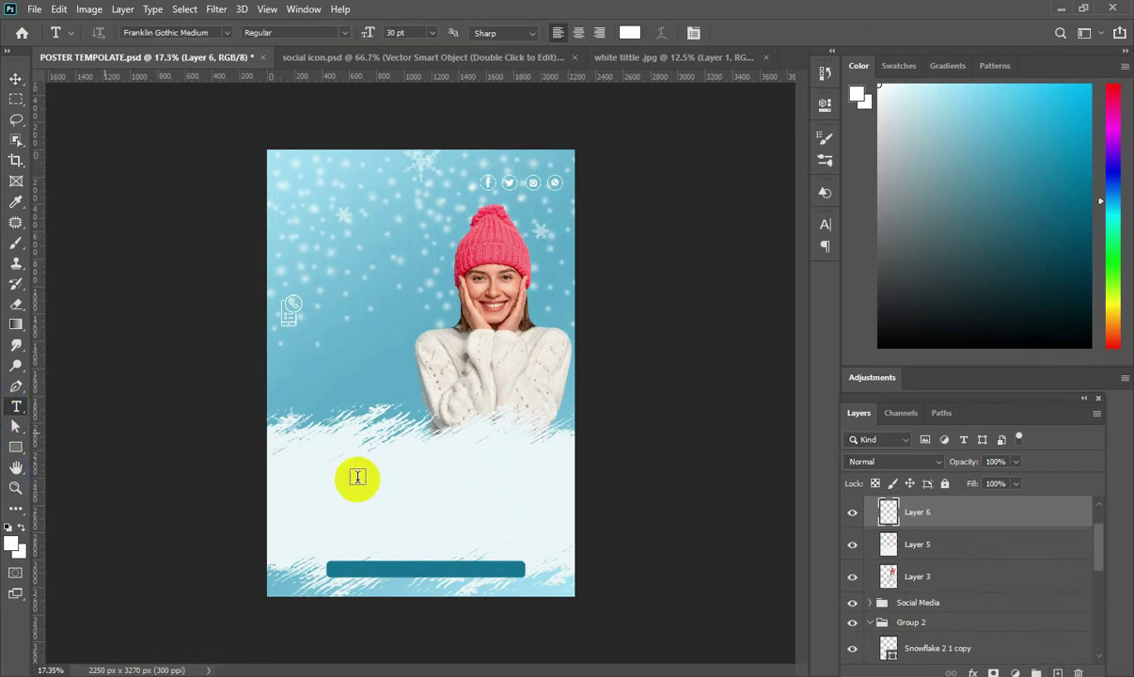
click(315, 498)
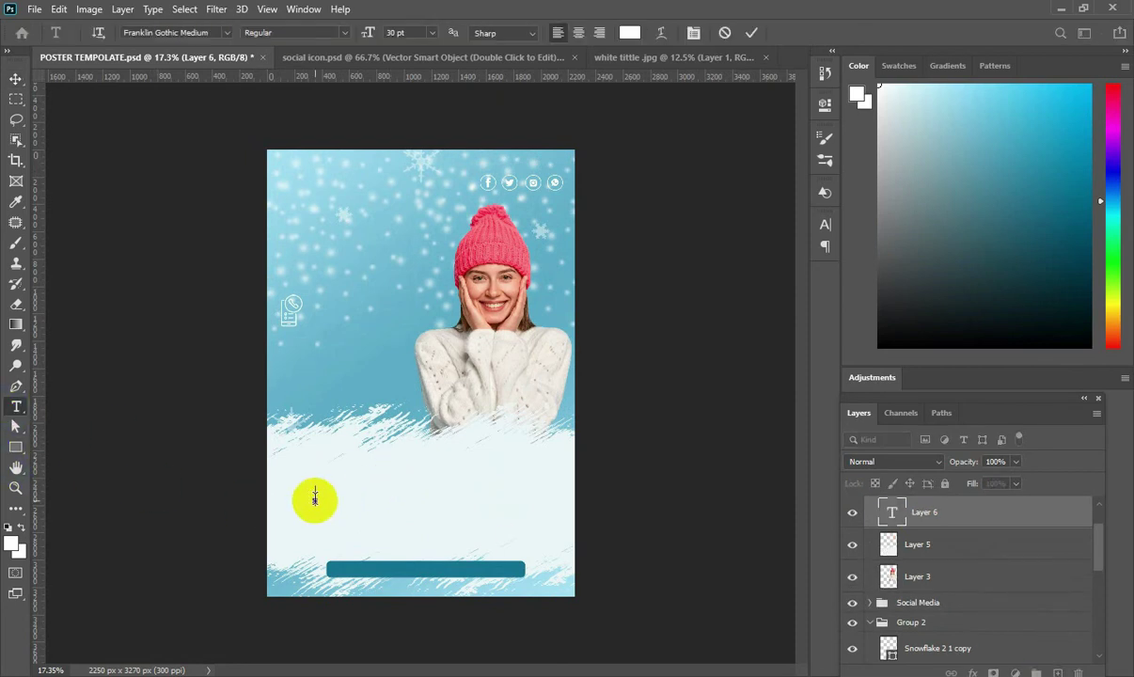
Set the text colour to red #dc1f3a and type BIG SALE
click(629, 33)
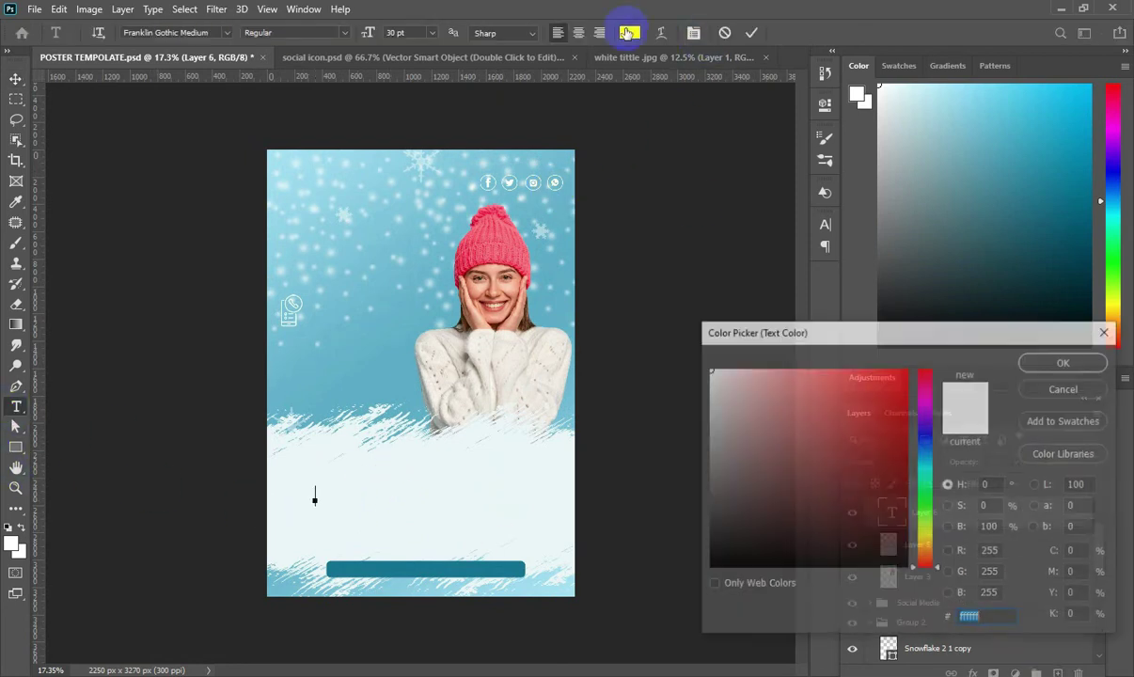
drag(793, 399, 907, 371)
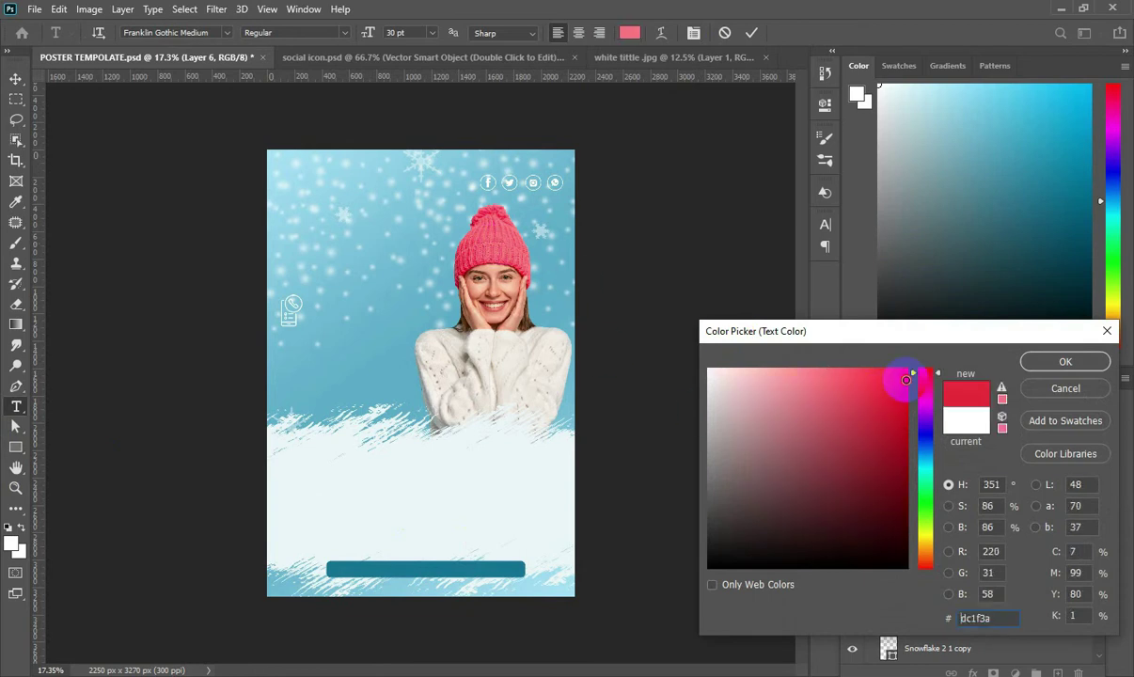
click(1066, 361)
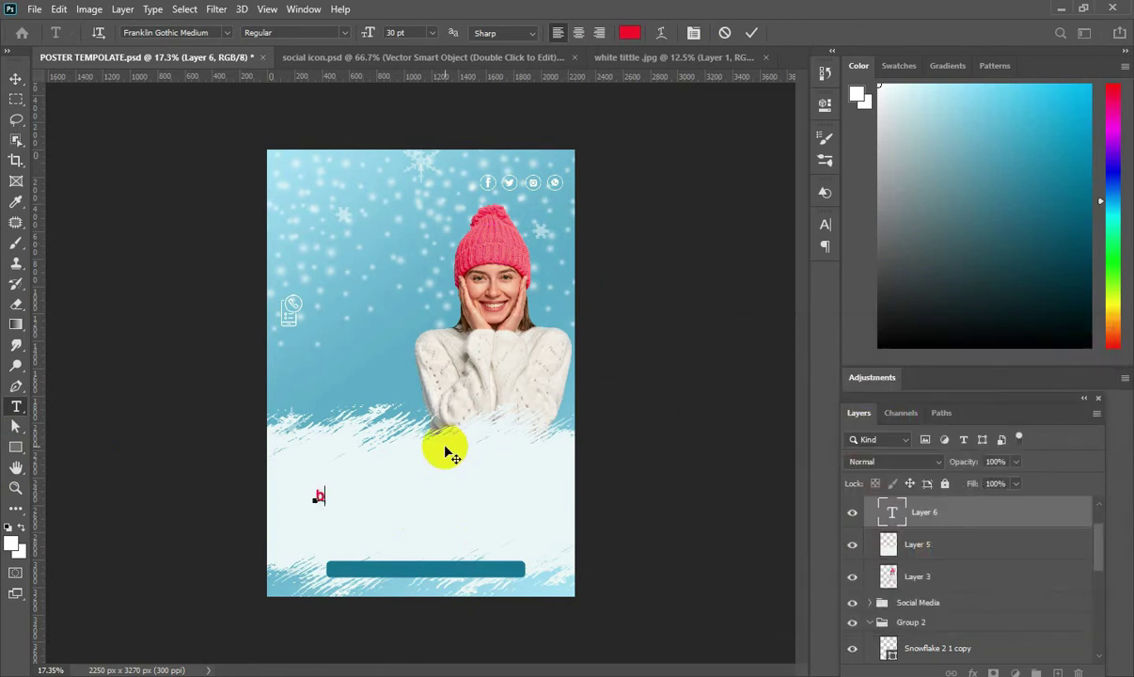
text(G)
text( SALE)
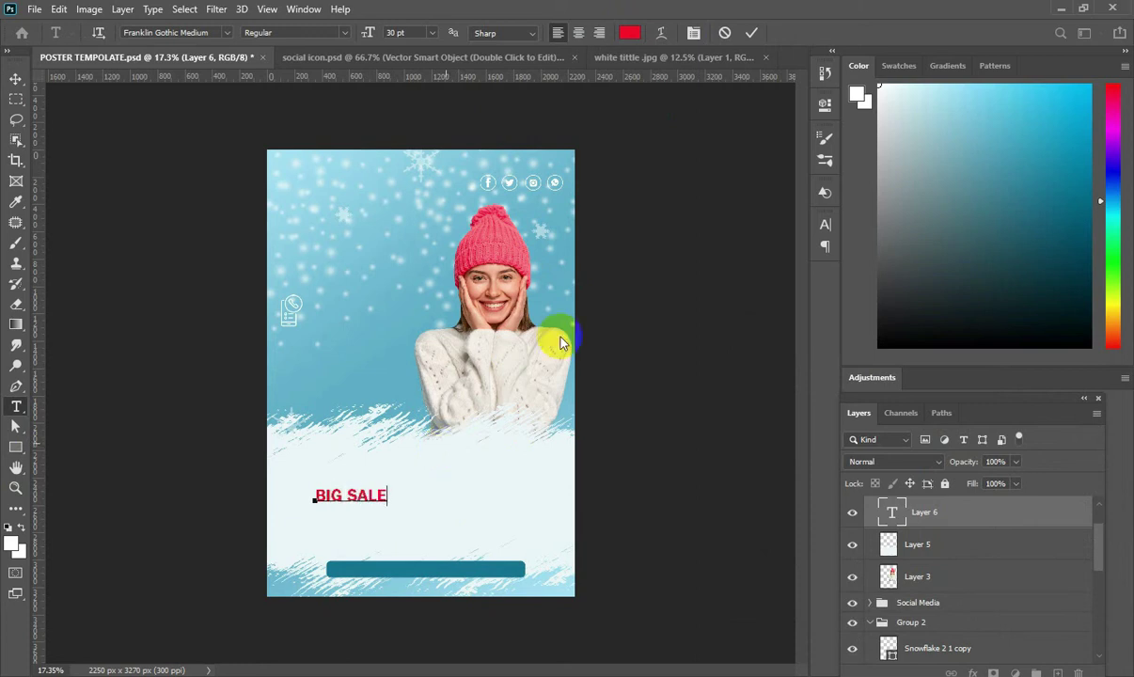
Scale the red BIG SALE text about 338% to 101.72 pt across the snow band
click(752, 33)
key(ctrl+t)
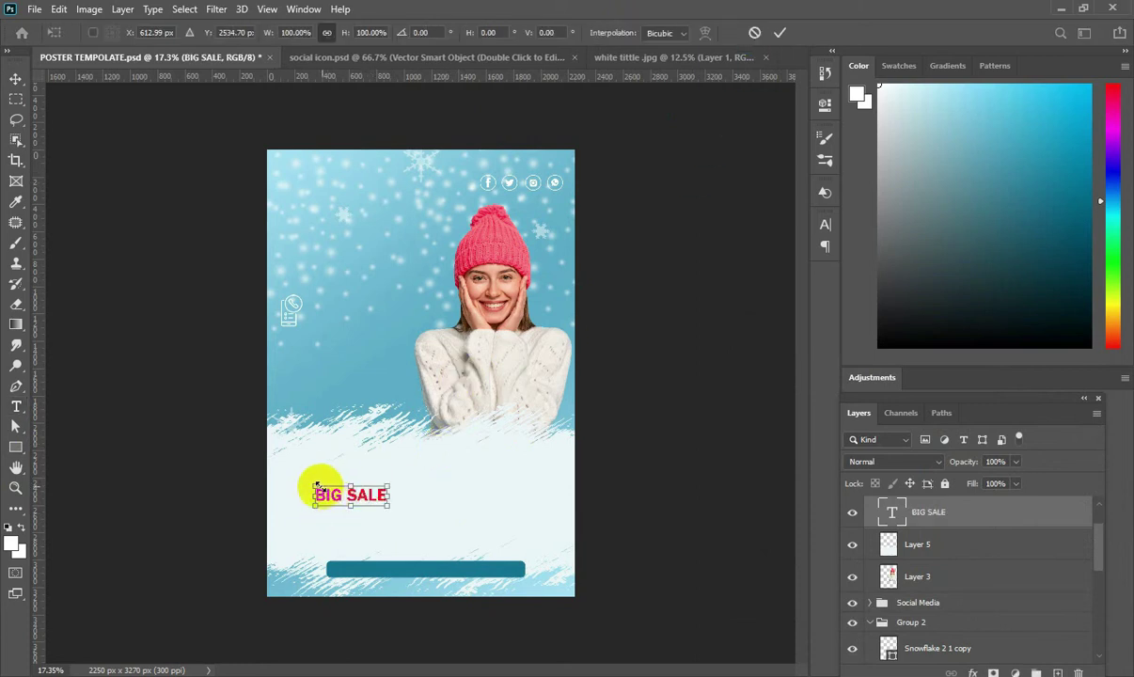
drag(315, 483, 235, 380)
mouse_move(349, 478)
mouse_down()
mouse_move(488, 485)
mouse_move(559, 548)
mouse_up()
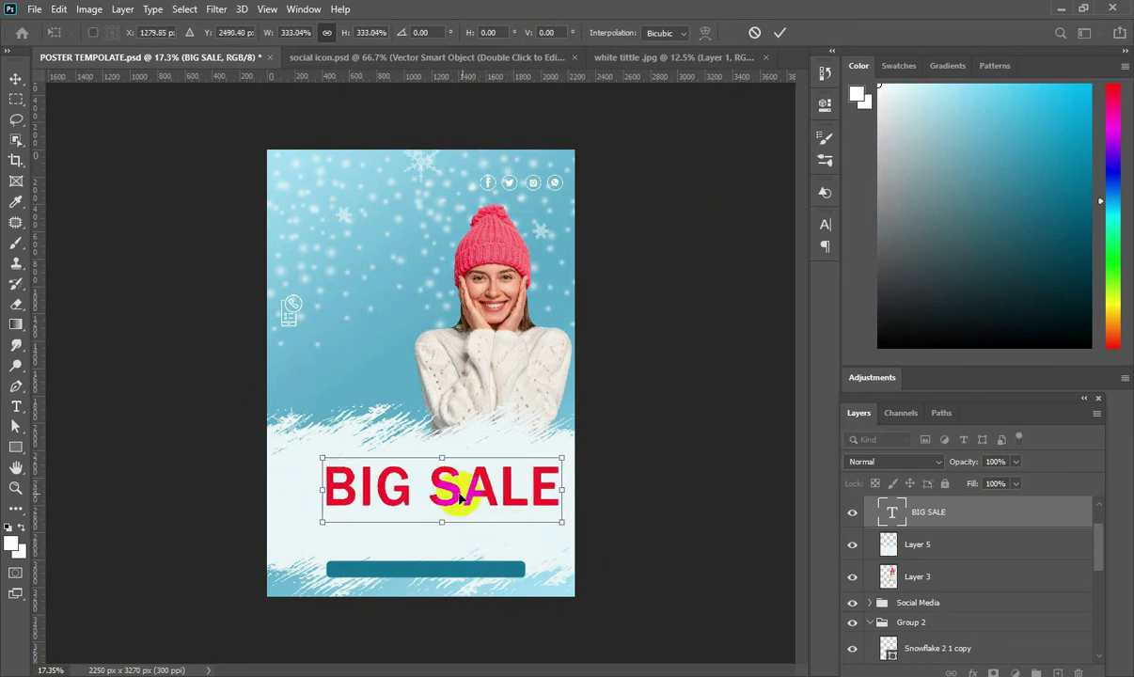
drag(455, 488, 447, 488)
drag(544, 525, 549, 524)
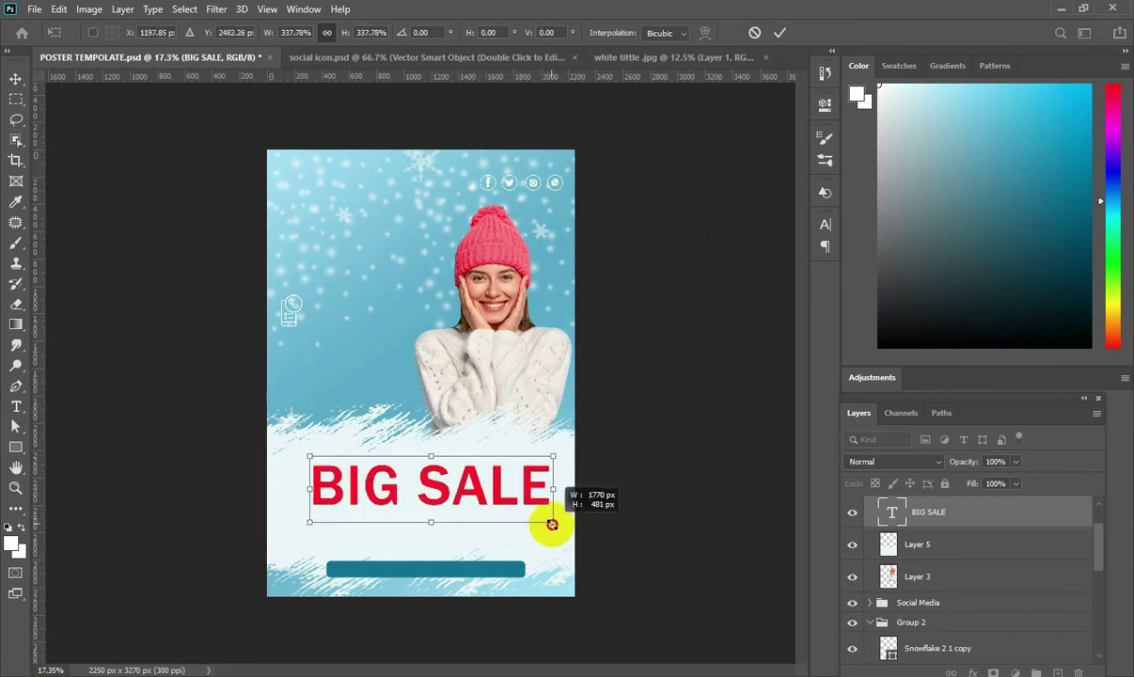
click(780, 32)
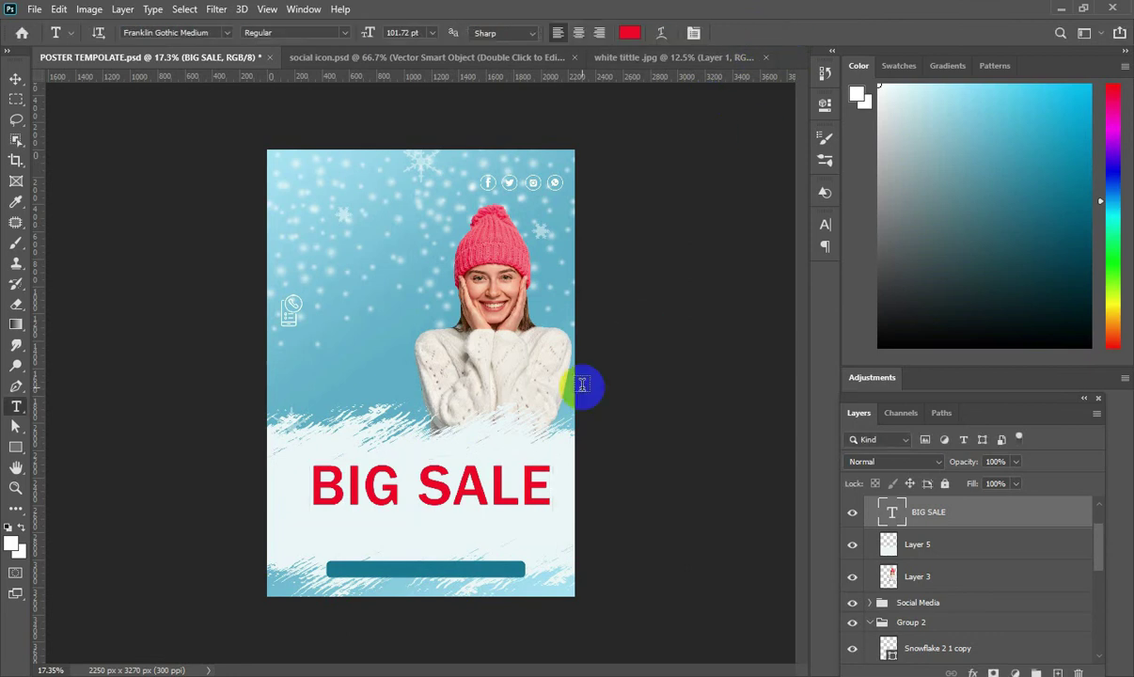
Try Impact, then set the sale headline in Advertising Script Bold
click(661, 33)
click(733, 247)
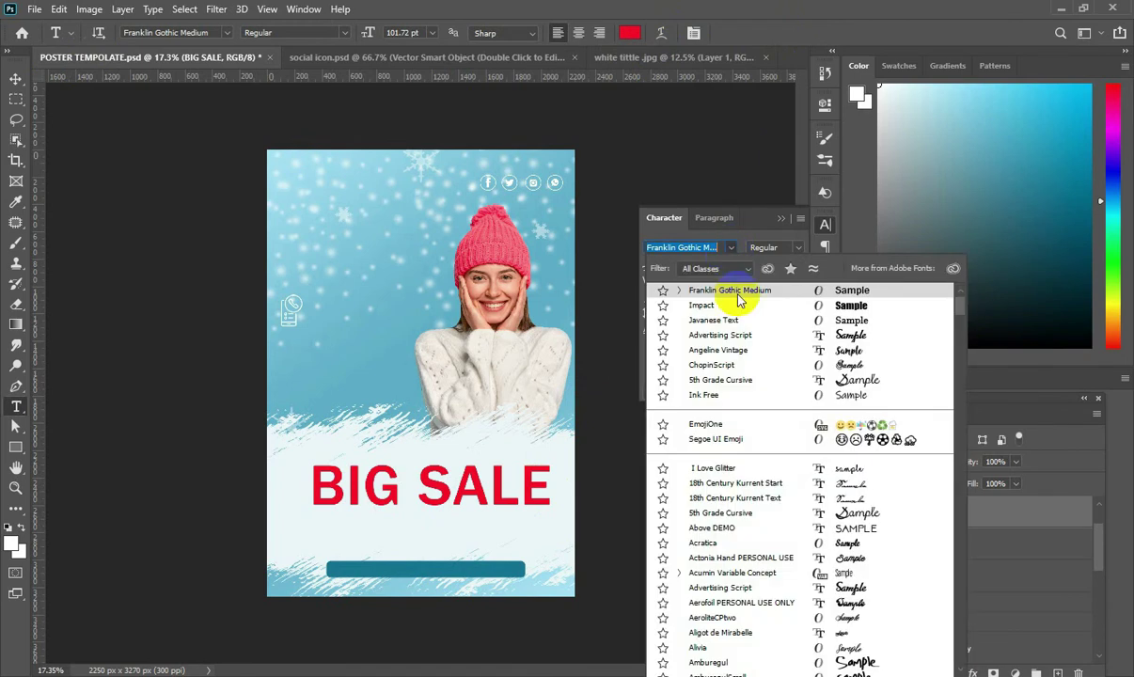
click(844, 308)
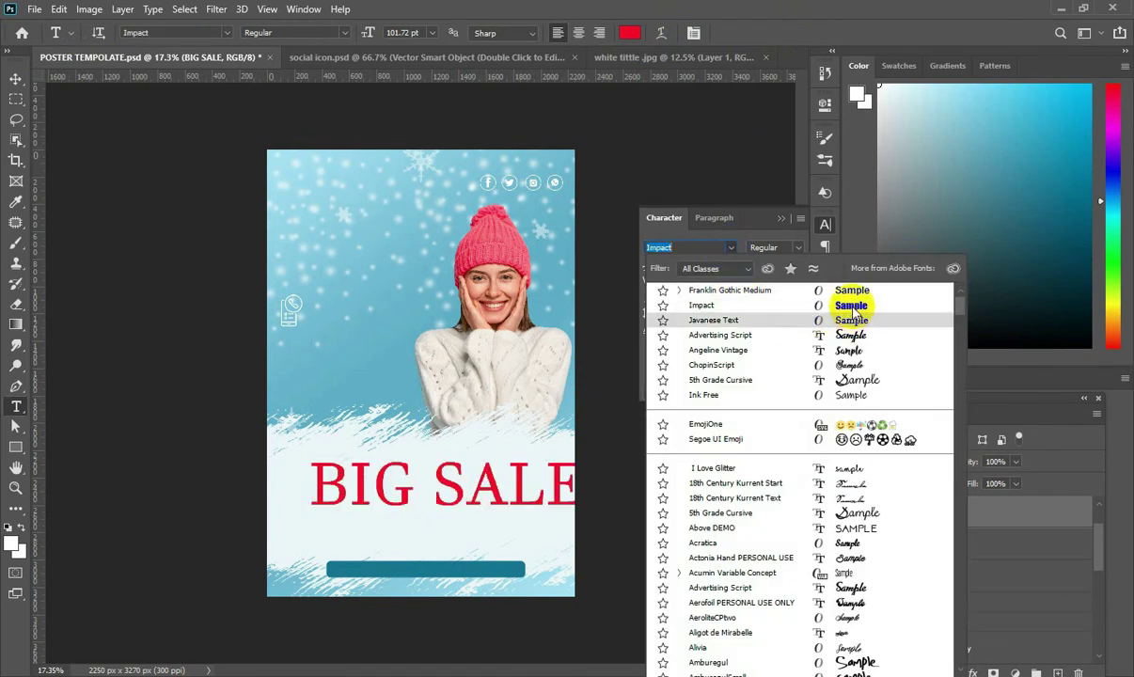
click(849, 335)
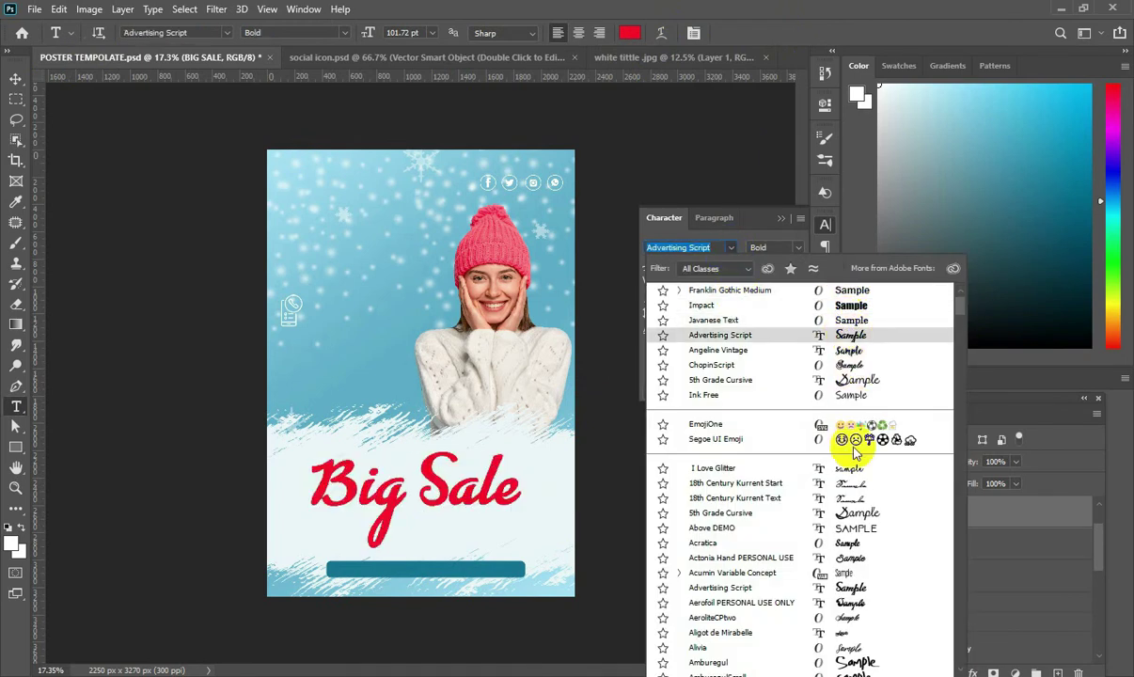
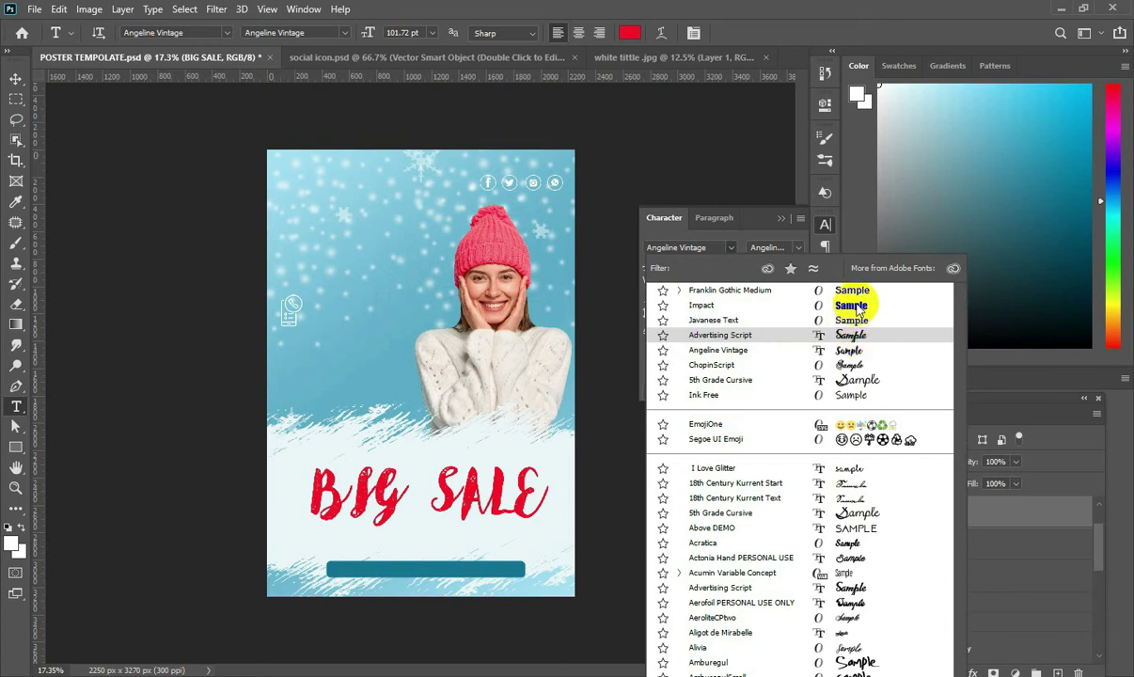
Set BIG SALE in Franklin Gothic Medium and give it a Bevel & Emboss style without contour
click(735, 215)
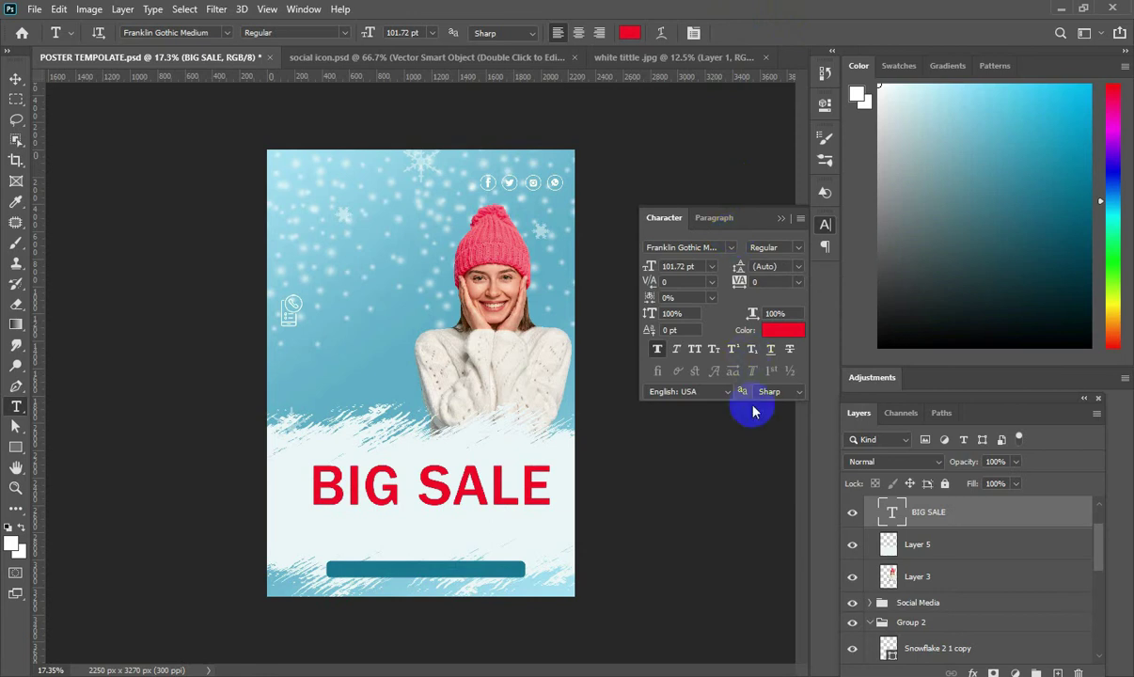
click(779, 215)
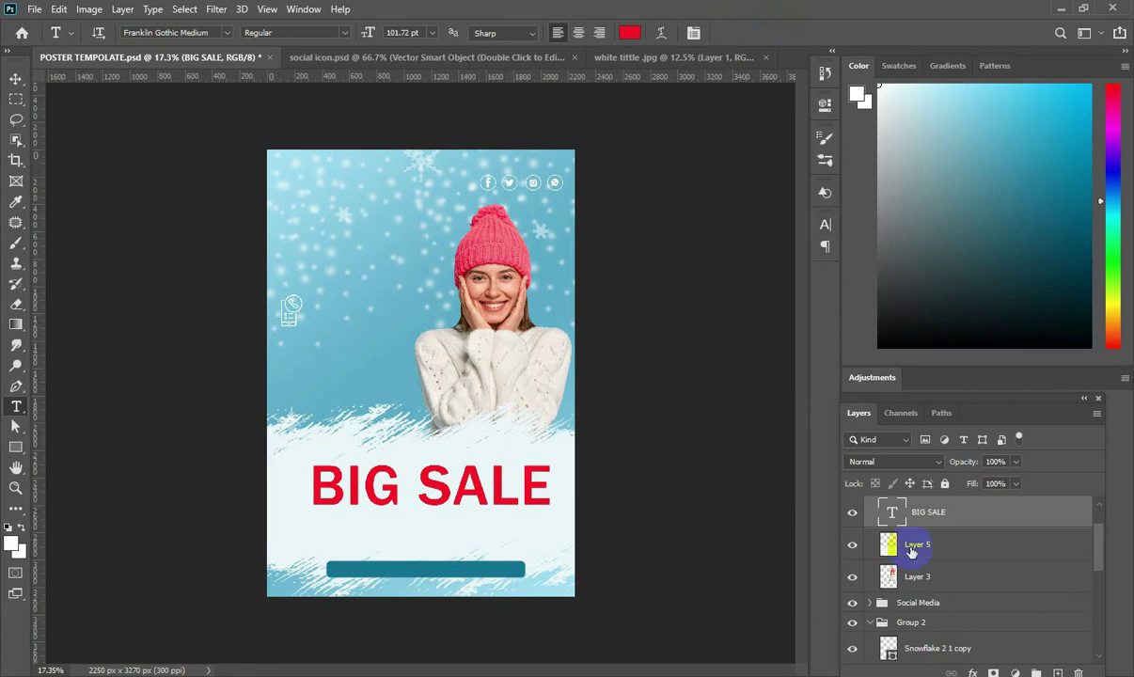
double_click(999, 514)
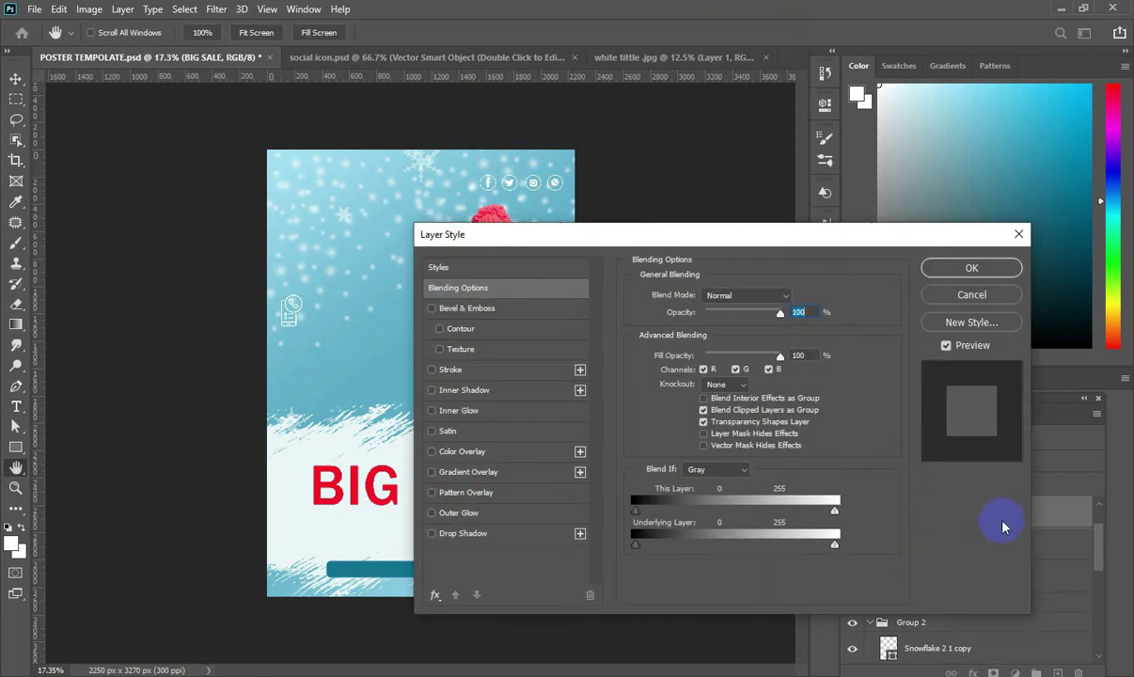
click(434, 309)
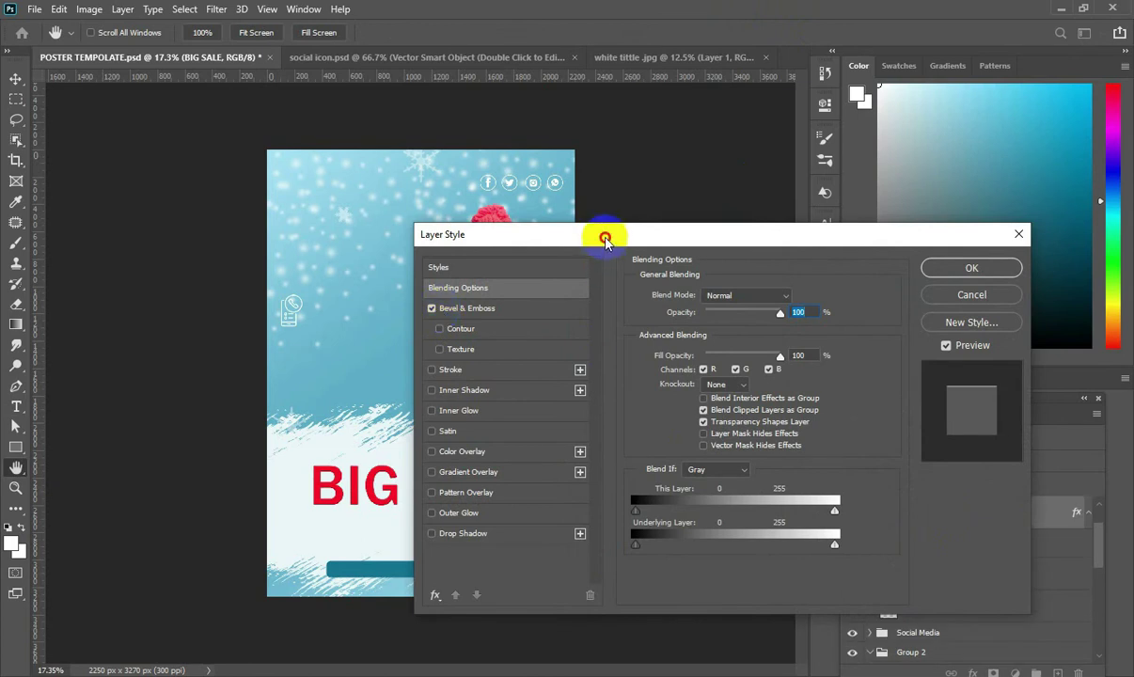
drag(603, 235, 764, 234)
click(616, 329)
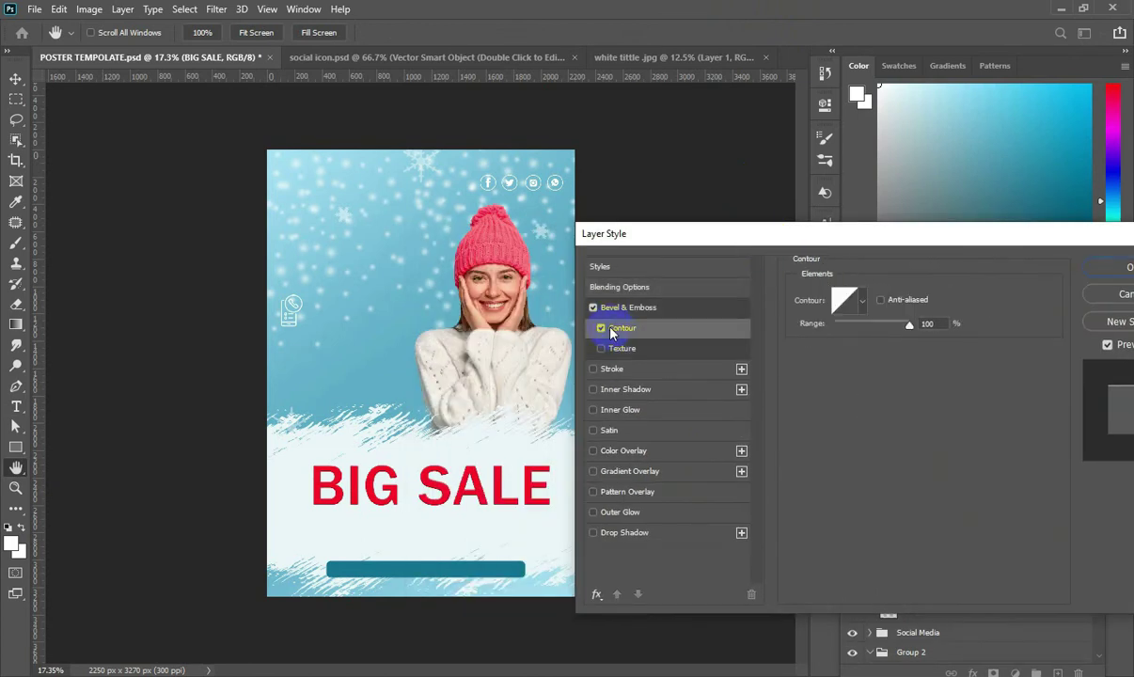
click(601, 328)
click(1114, 267)
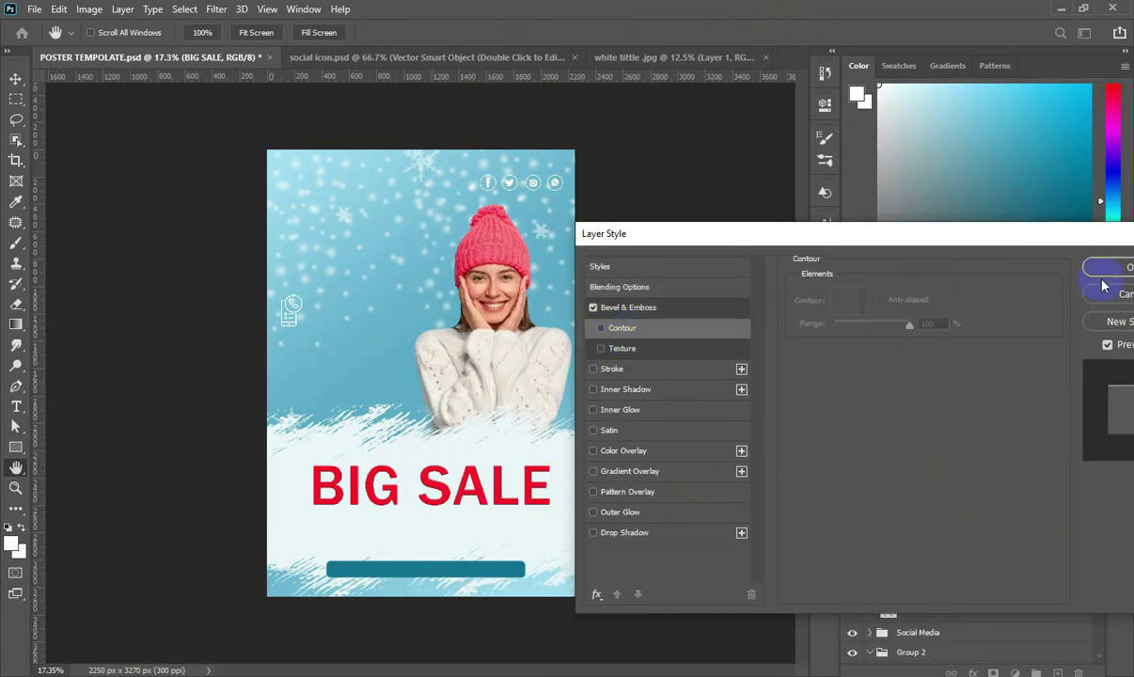
key(ctrl+plus)
scroll(512, 367, down, 2)
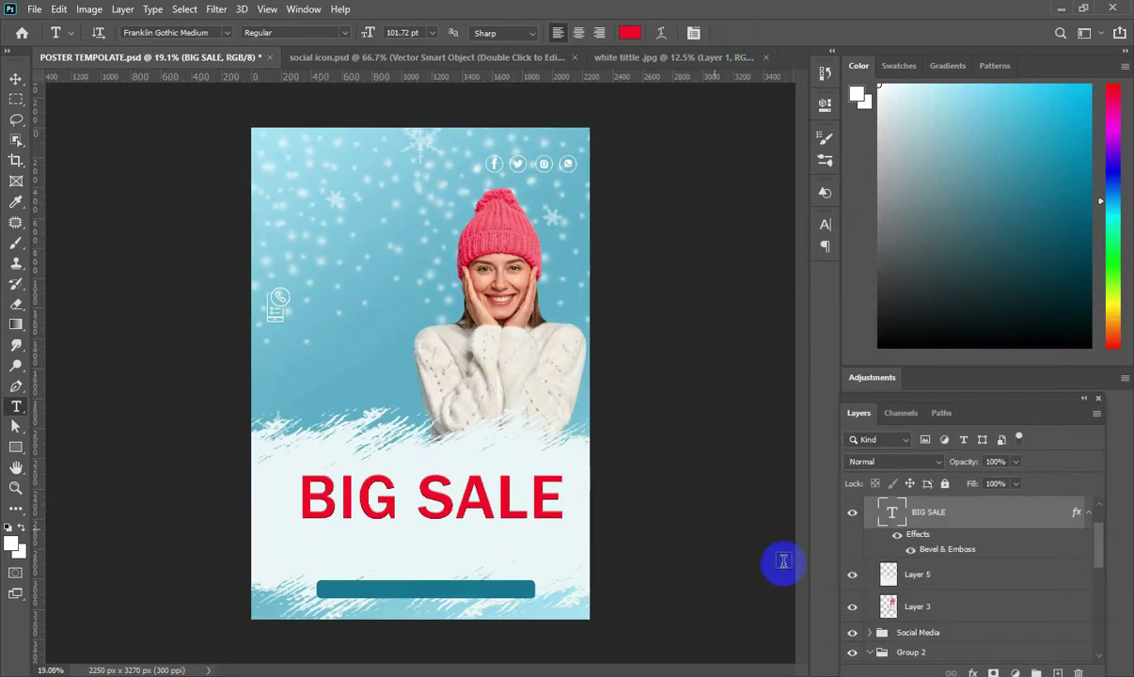
Add a 'Don't miss out' text line just above BIG SALE
click(1054, 672)
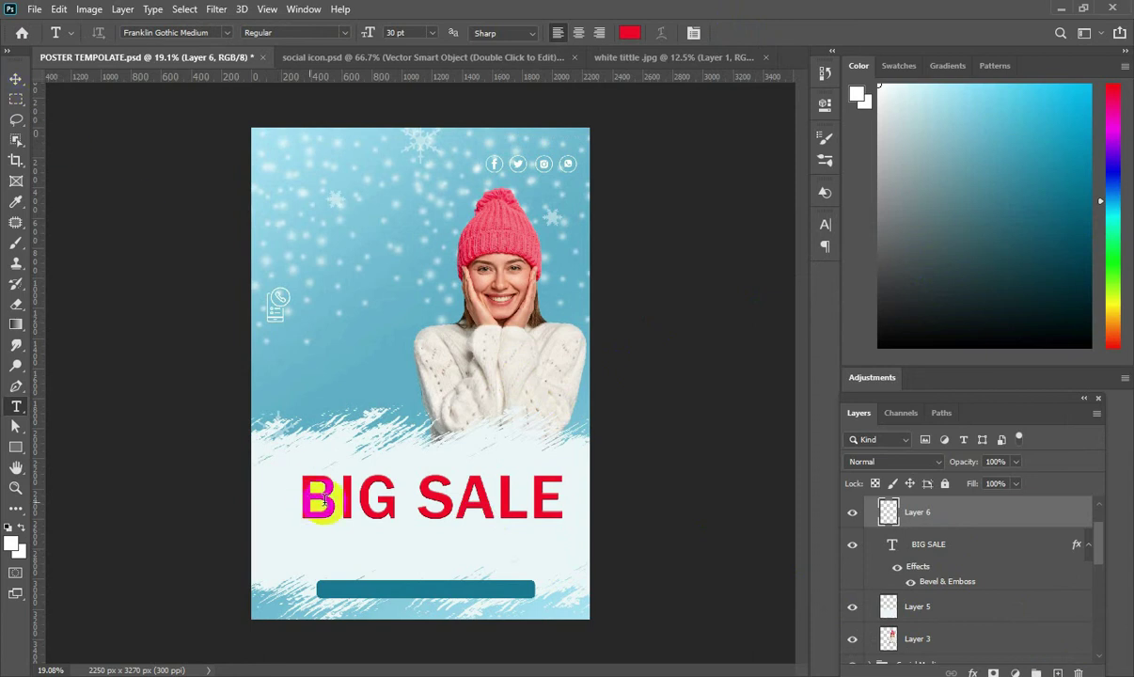
click(351, 456)
text(Don')
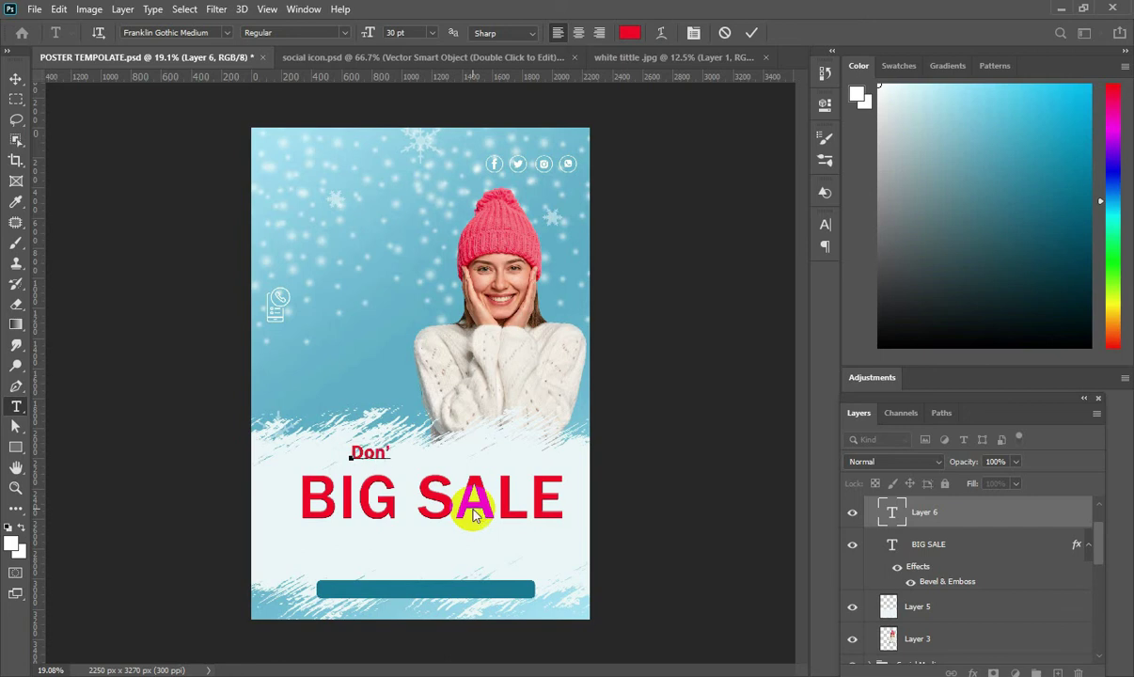
text(T)
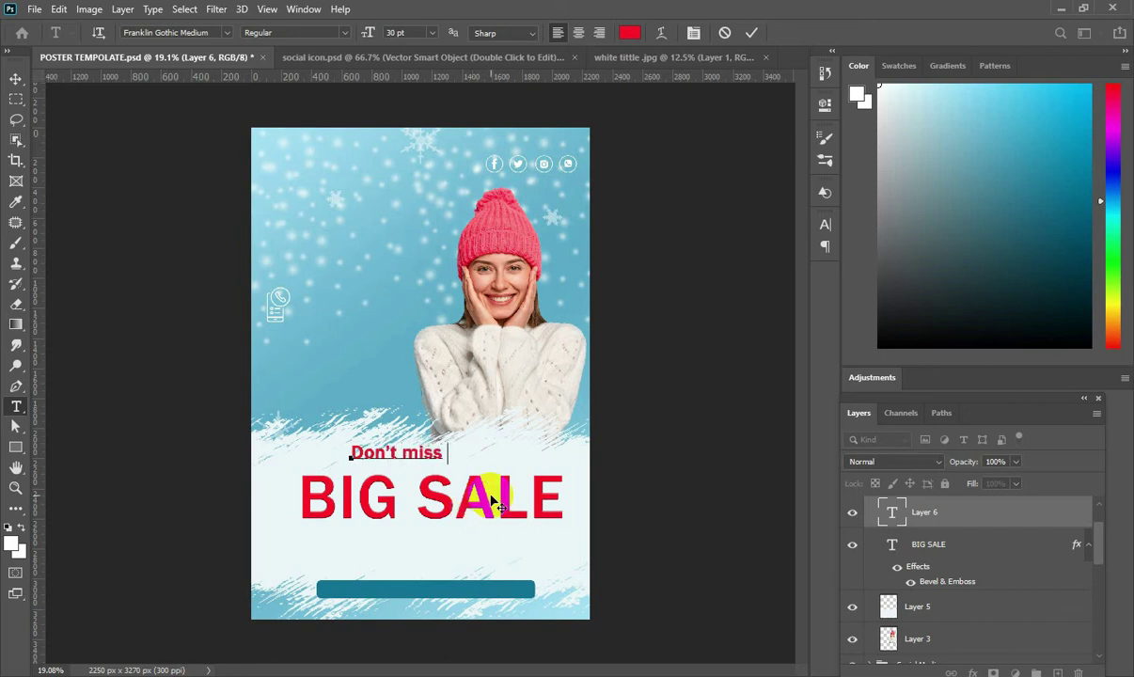
text(t)
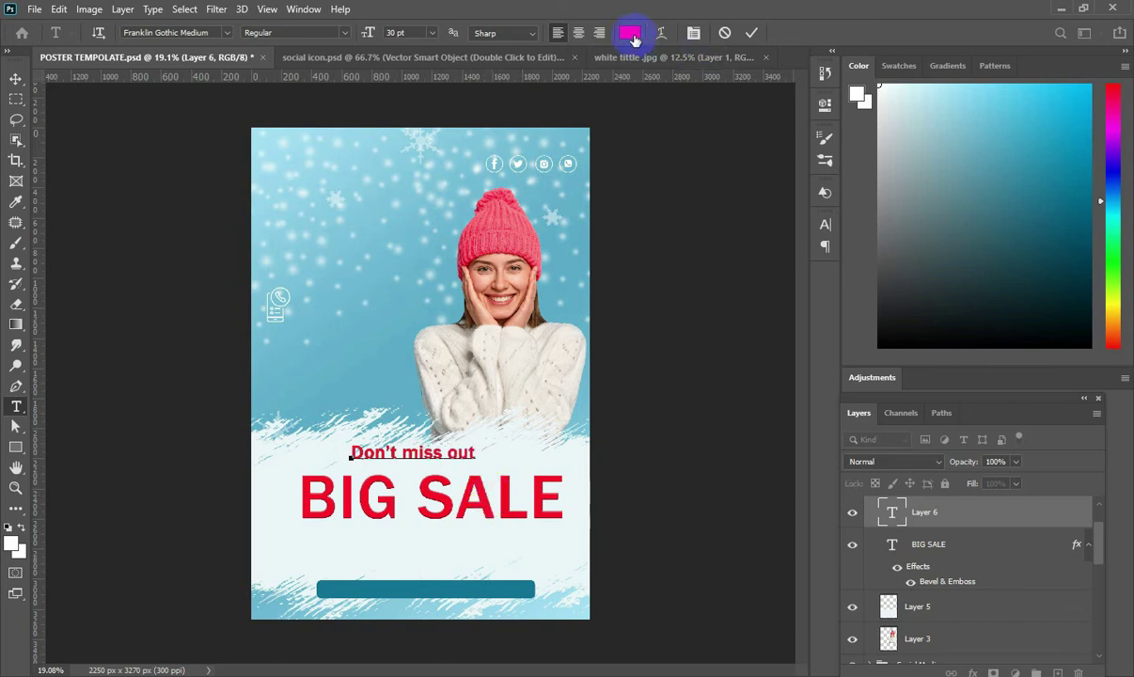
click(629, 32)
click(846, 462)
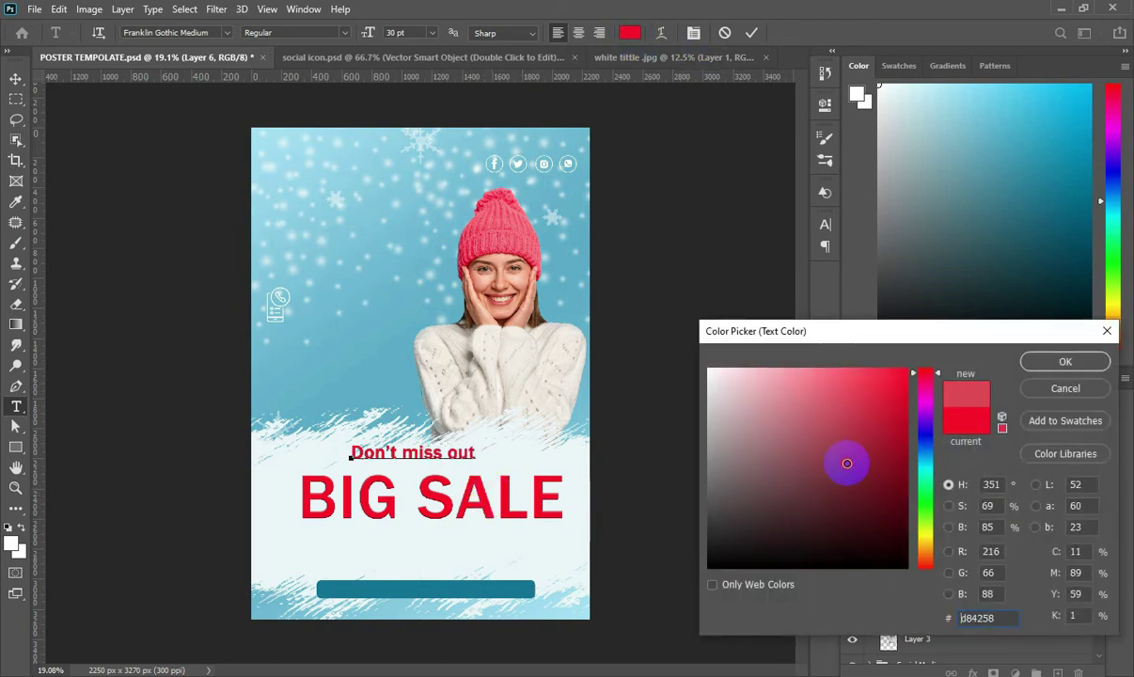
click(1038, 365)
Colour the whole 'Don't miss out' line a medium dark blue-teal
triple_click(443, 451)
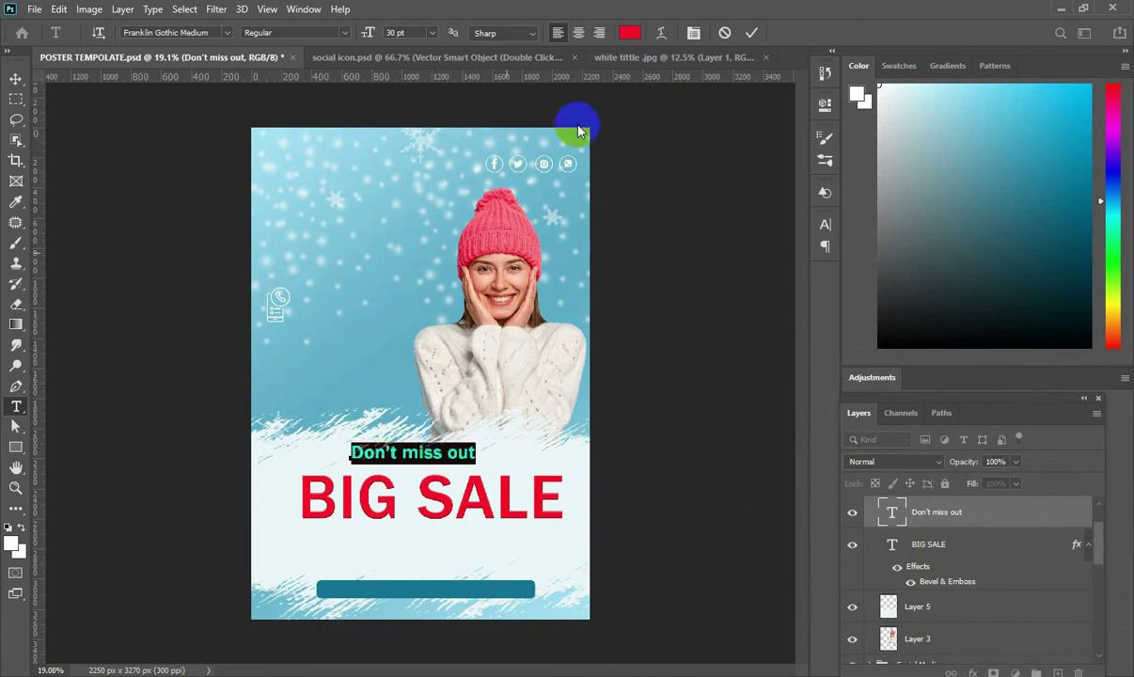
click(629, 32)
click(890, 483)
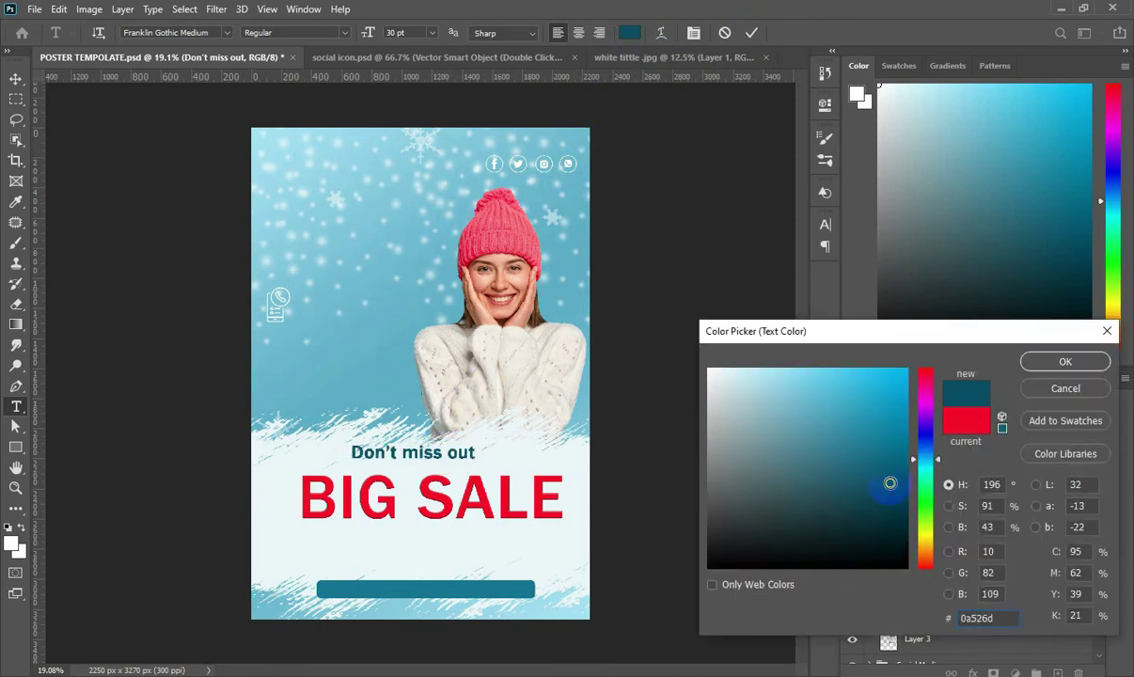
click(834, 533)
mouse_move(834, 533)
mouse_down()
mouse_move(853, 443)
mouse_move(898, 480)
mouse_up()
click(1066, 361)
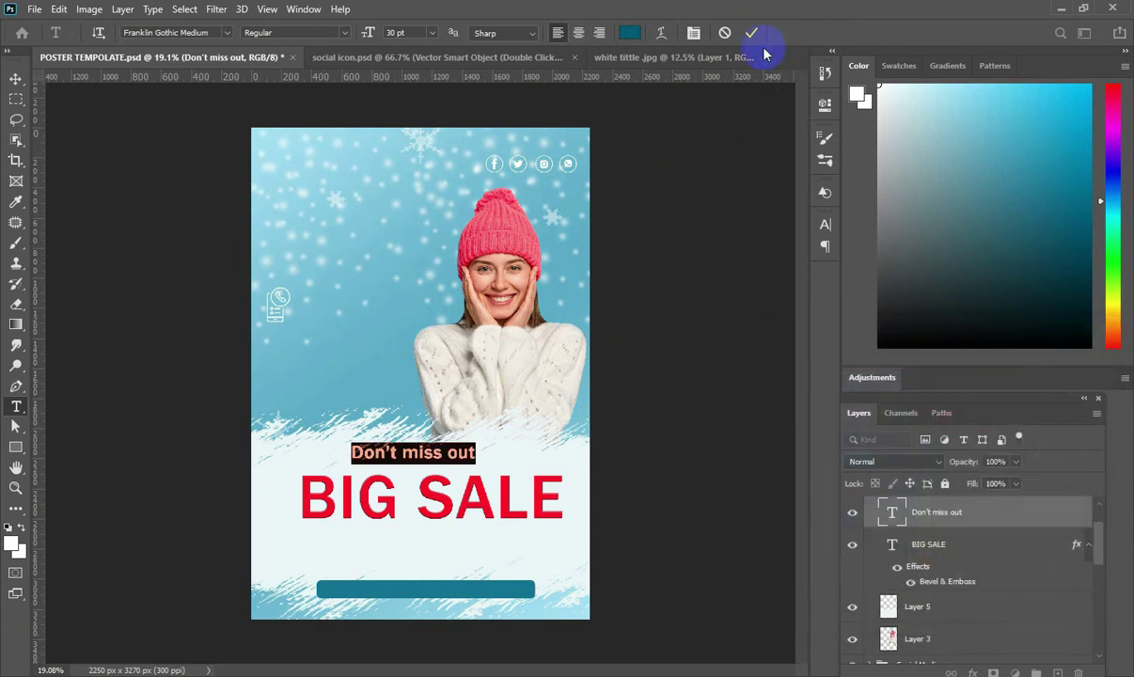
click(751, 32)
Nudge 'Don't miss out' and BIG SALE slightly lower, keeping the line above the headline
key(v)
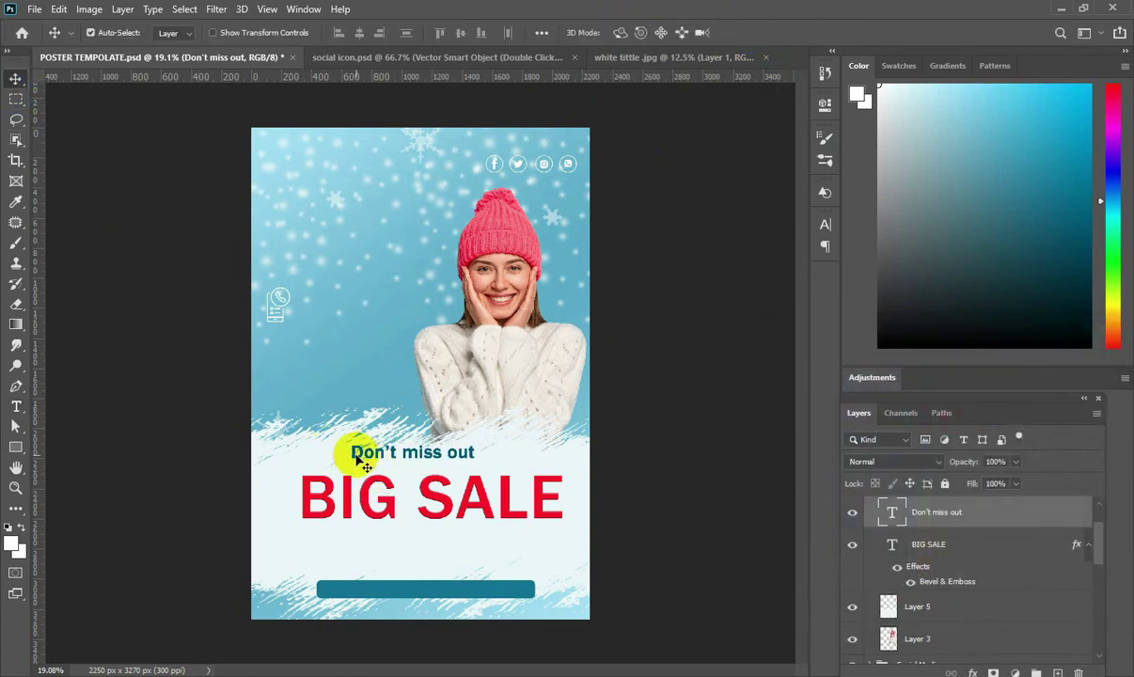
drag(355, 457, 356, 464)
drag(450, 523, 442, 539)
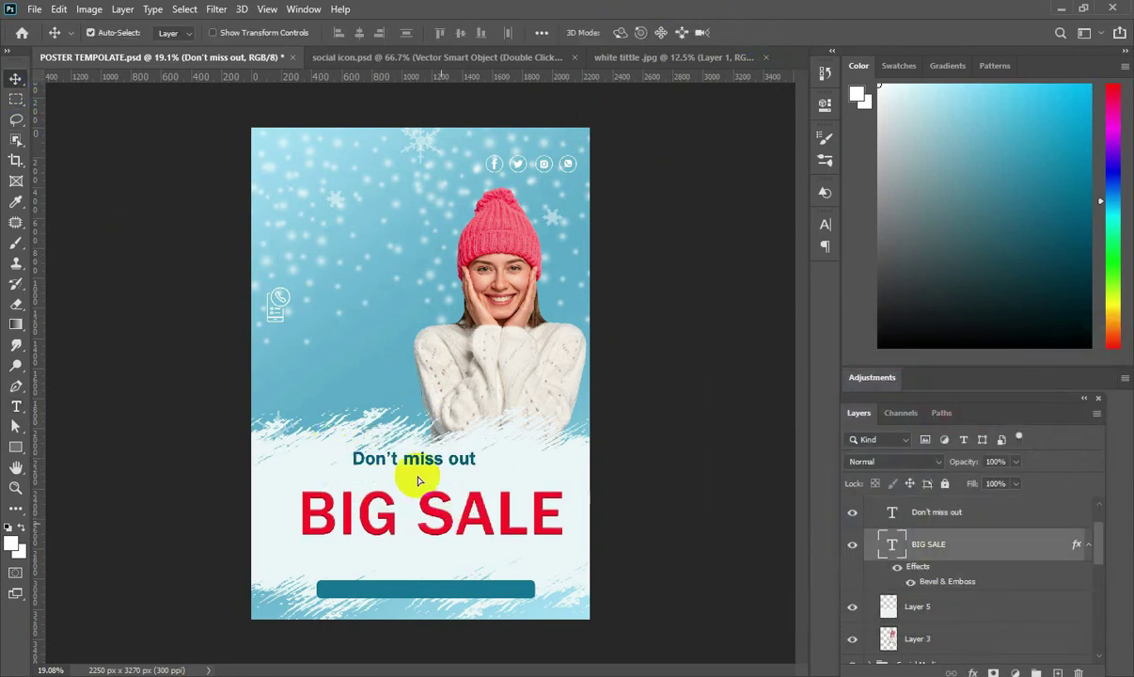
click(381, 470)
drag(381, 471, 392, 482)
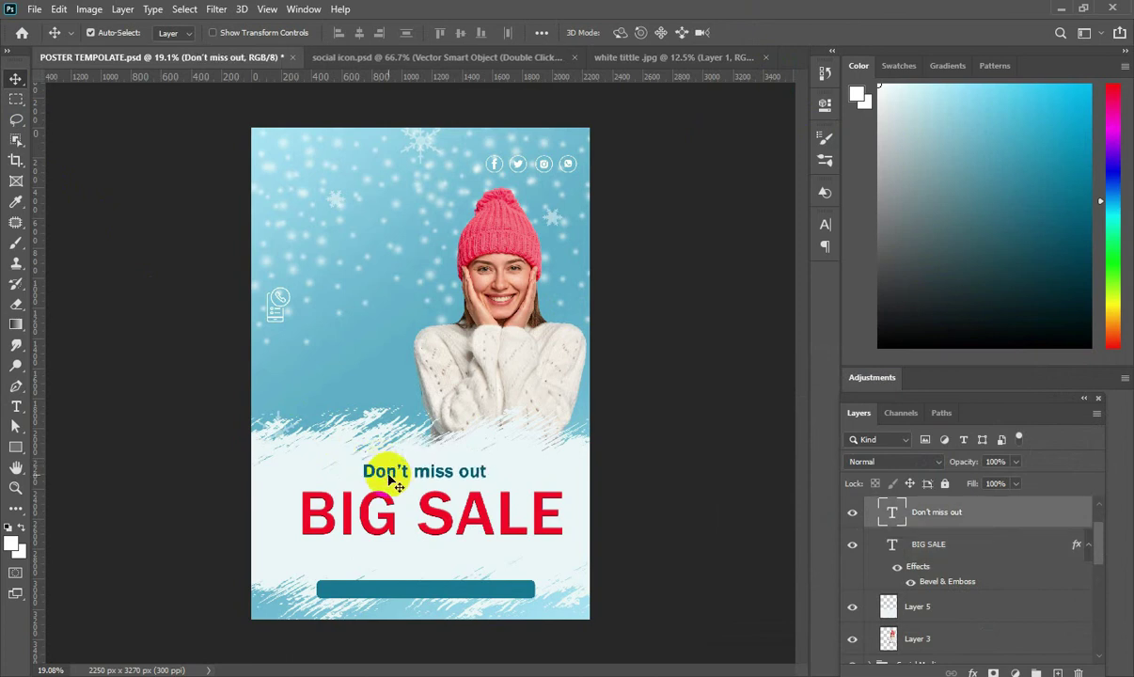
double_click(450, 473)
click(751, 33)
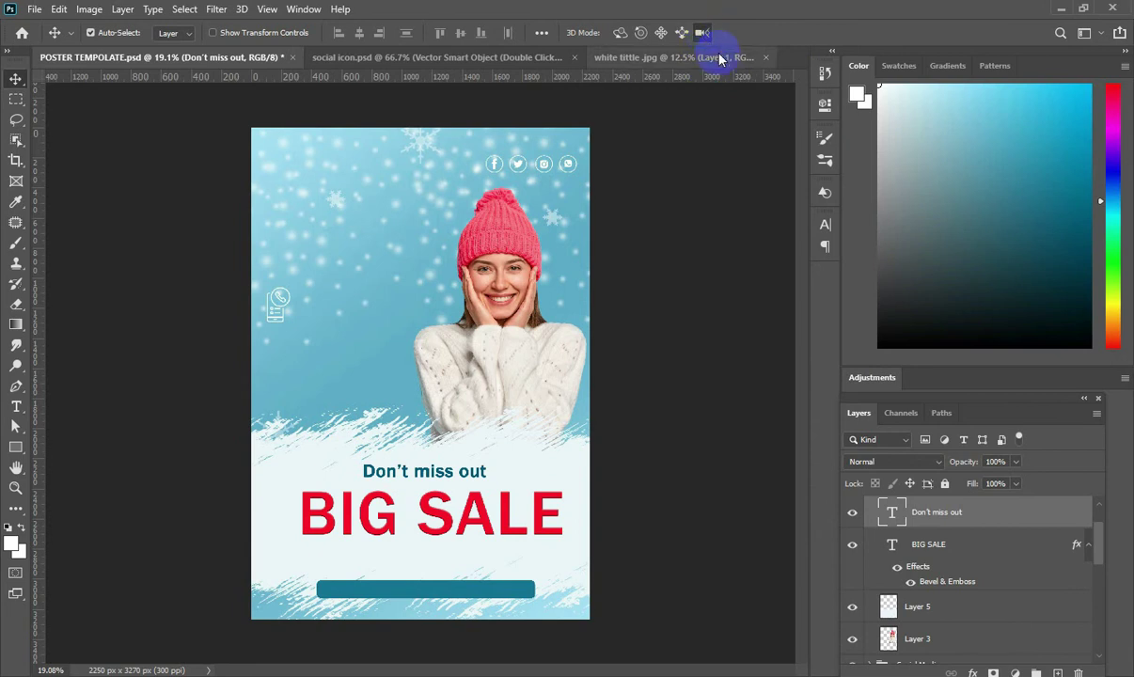
click(16, 407)
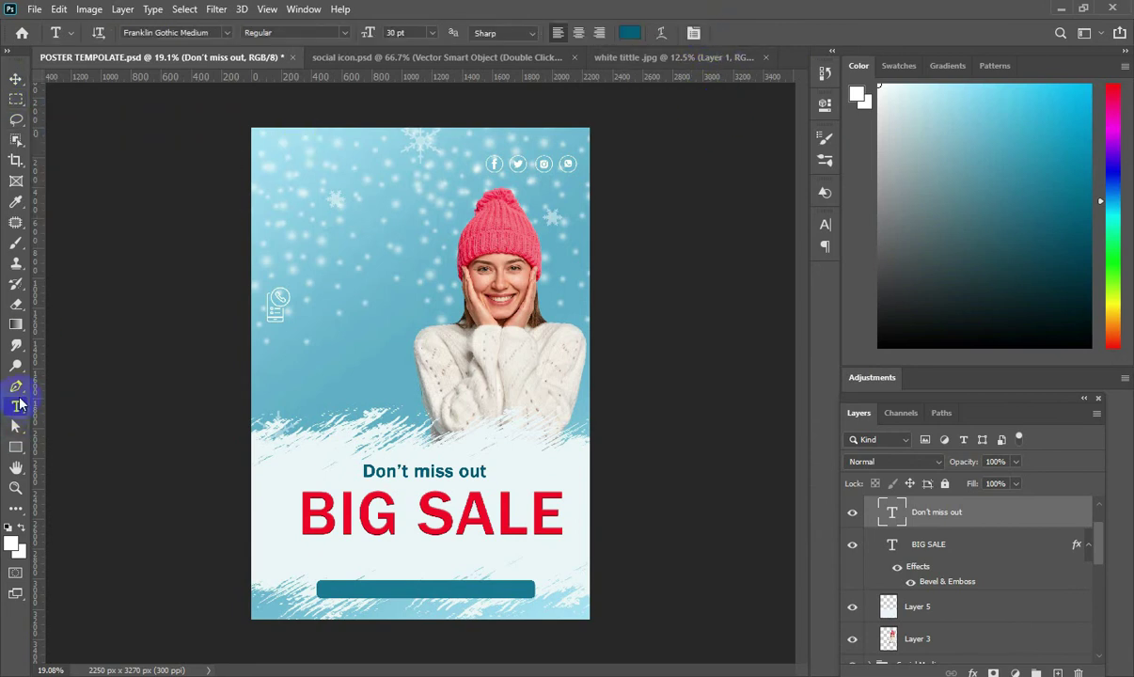
click(694, 34)
Change the 'Don't miss out' font to ChopinScript after trying Angeline Vintage
click(732, 249)
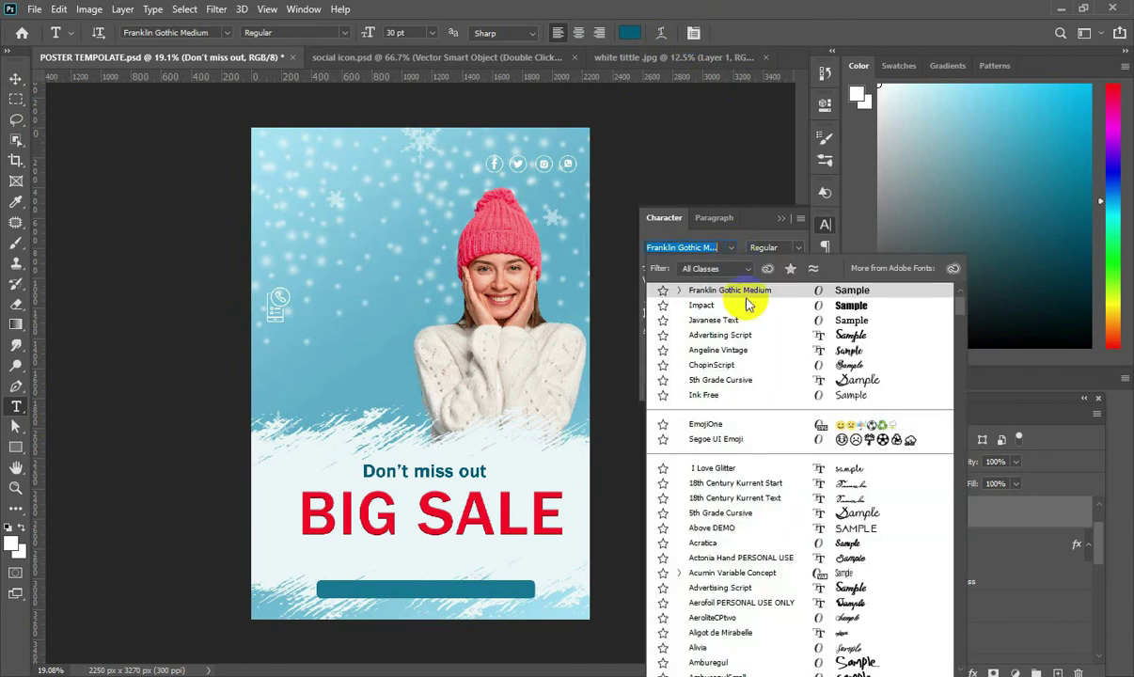
click(846, 350)
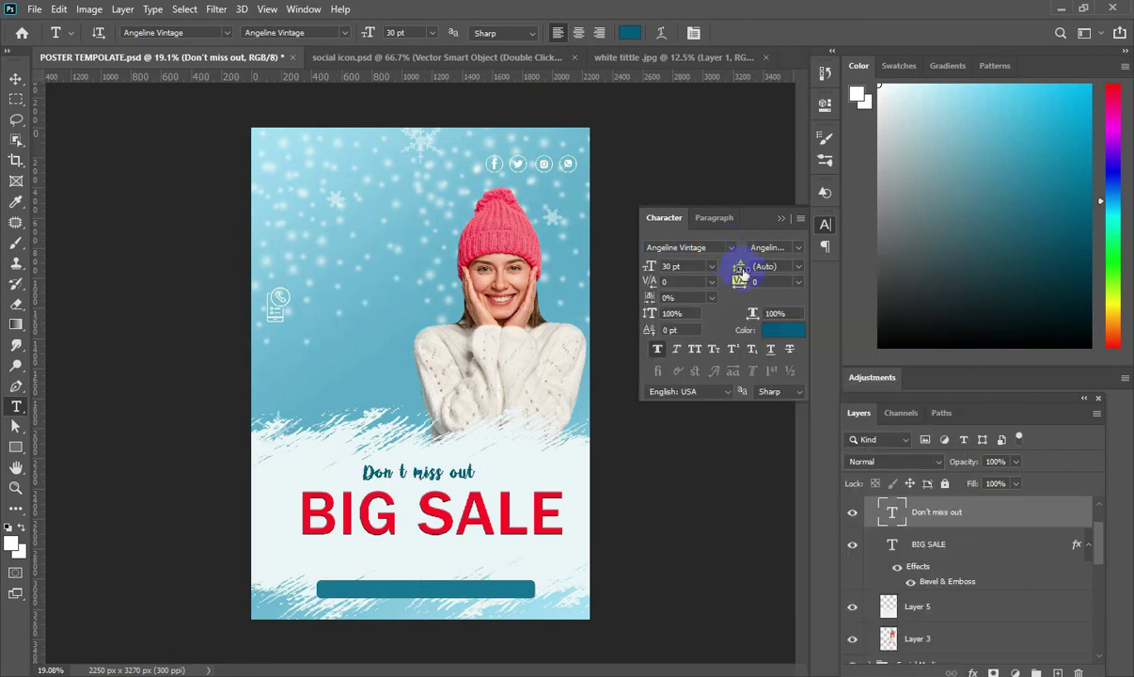
click(730, 247)
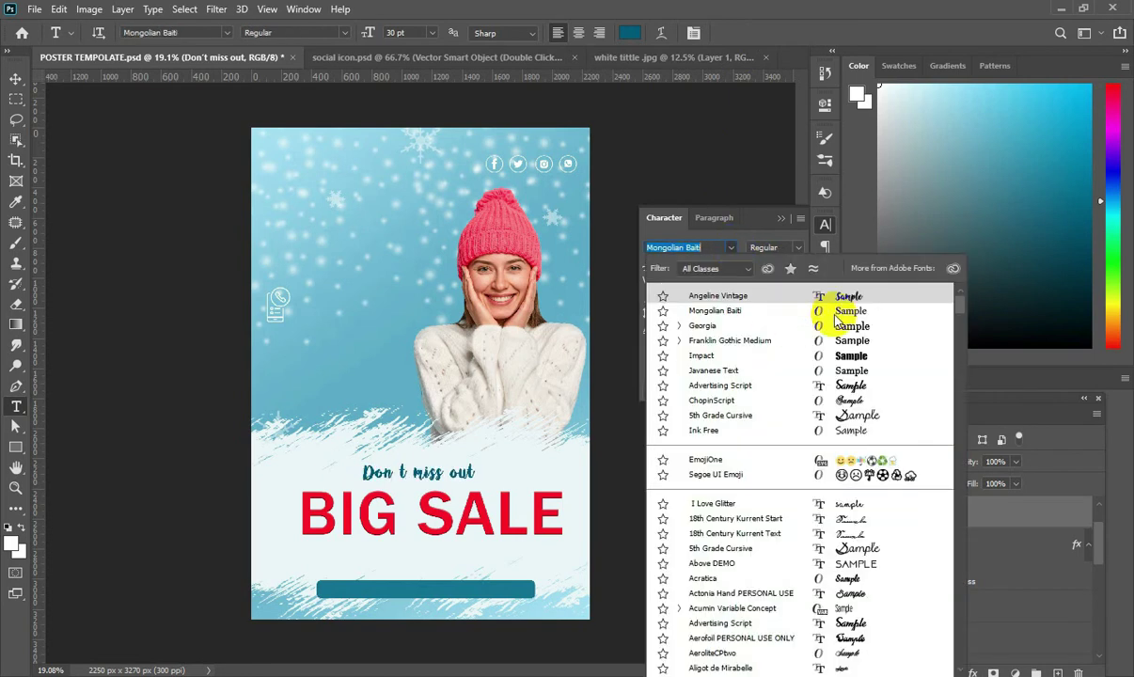
click(849, 401)
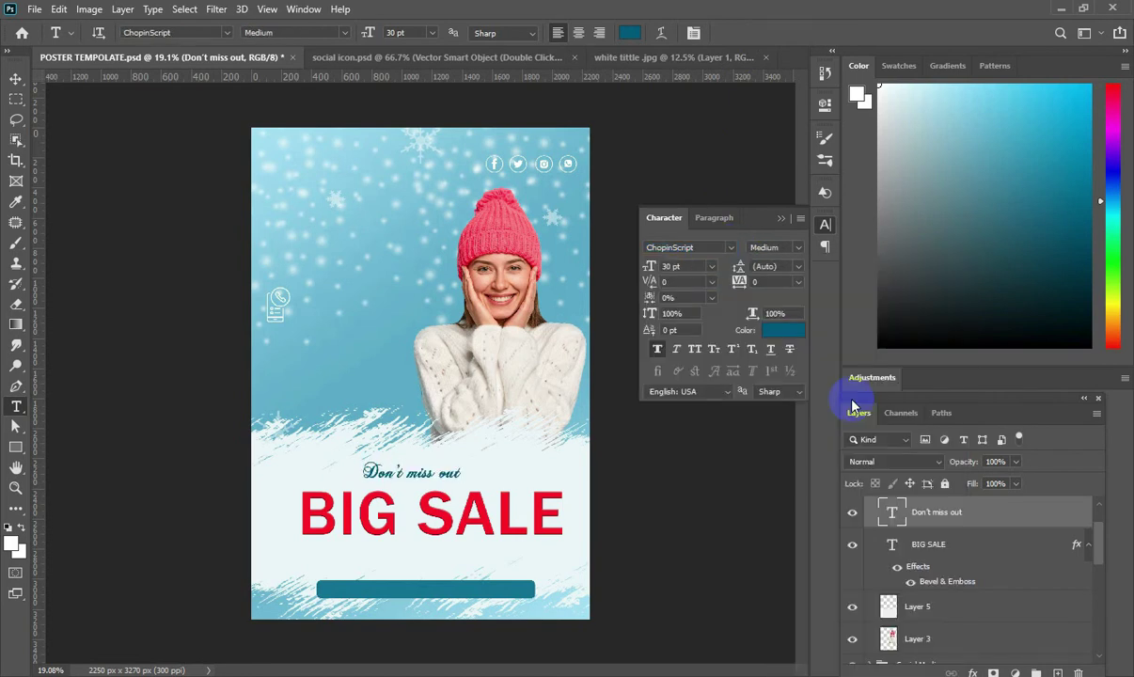
click(782, 218)
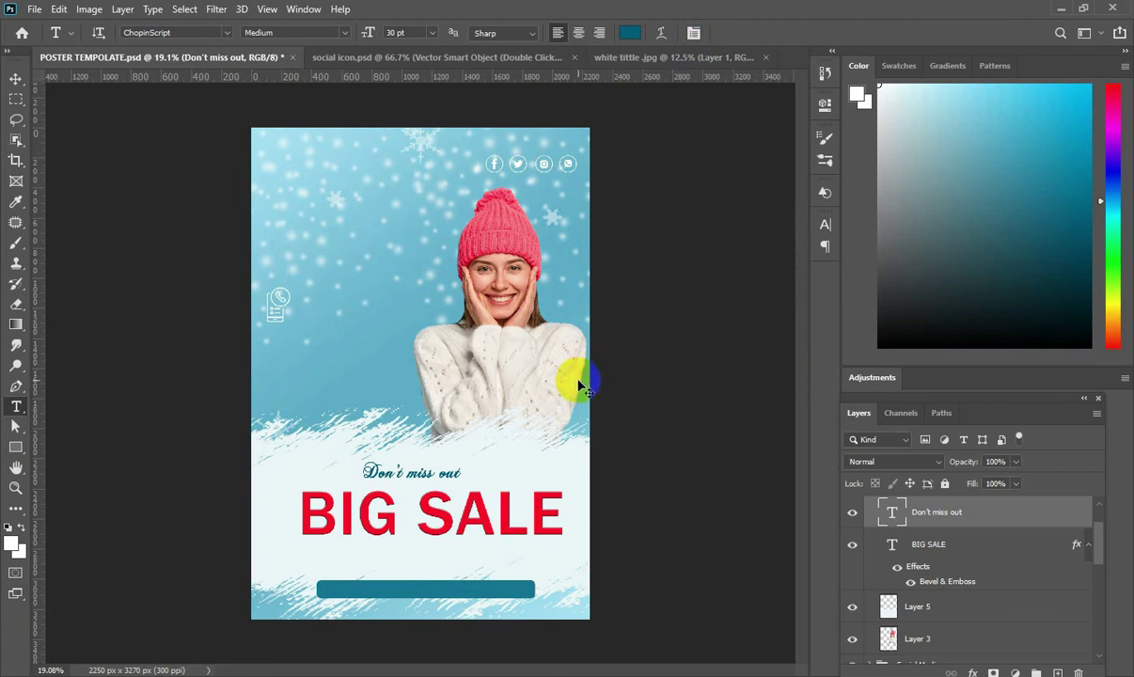
Enlarge 'Don't miss out' to about 144%, centre it over BIG SALE, and lower the teal bar slightly
key(ctrl+t)
drag(363, 461, 319, 448)
drag(414, 473, 473, 475)
click(780, 32)
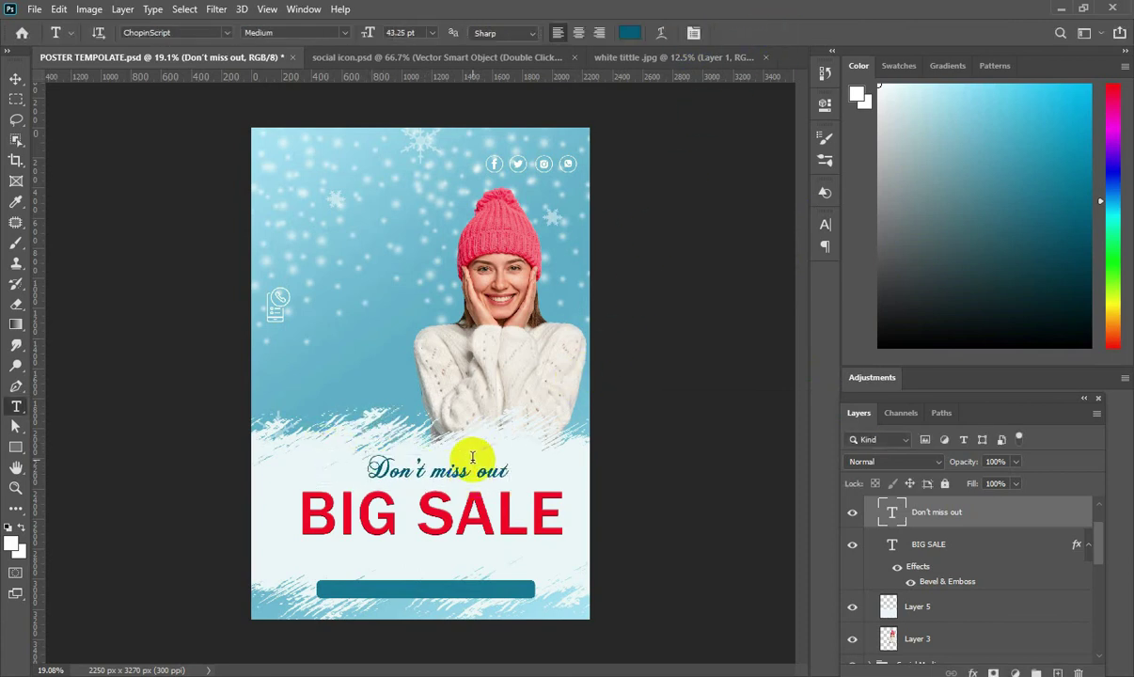
click(21, 81)
drag(462, 520, 459, 522)
drag(414, 472, 411, 474)
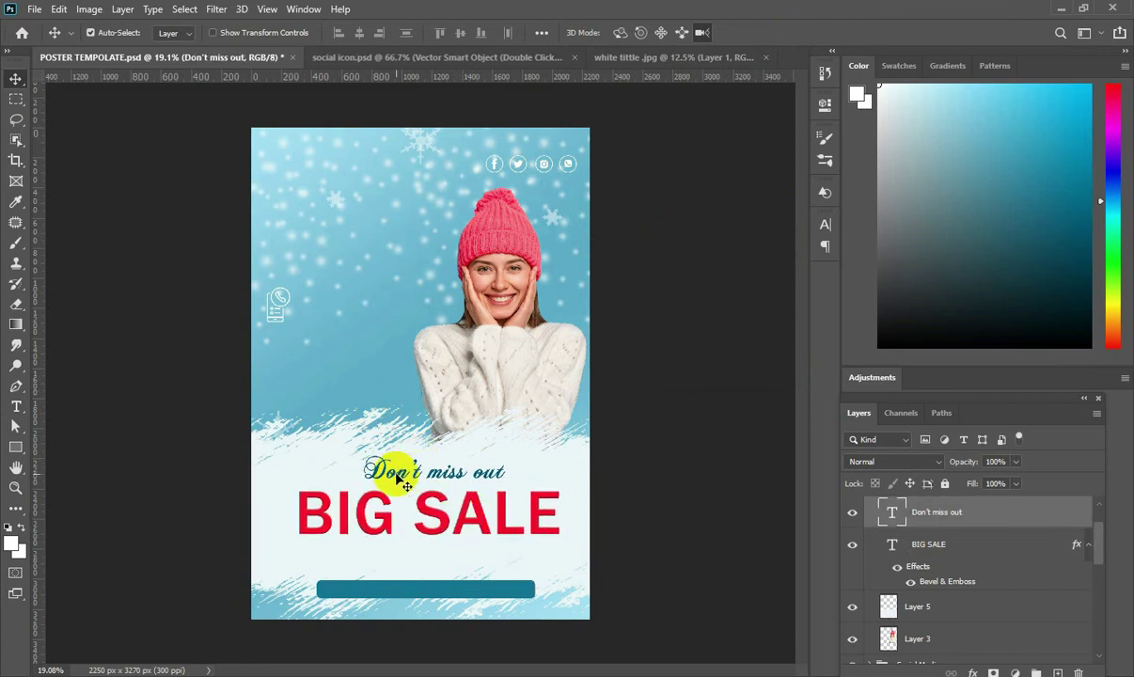
drag(414, 595, 420, 599)
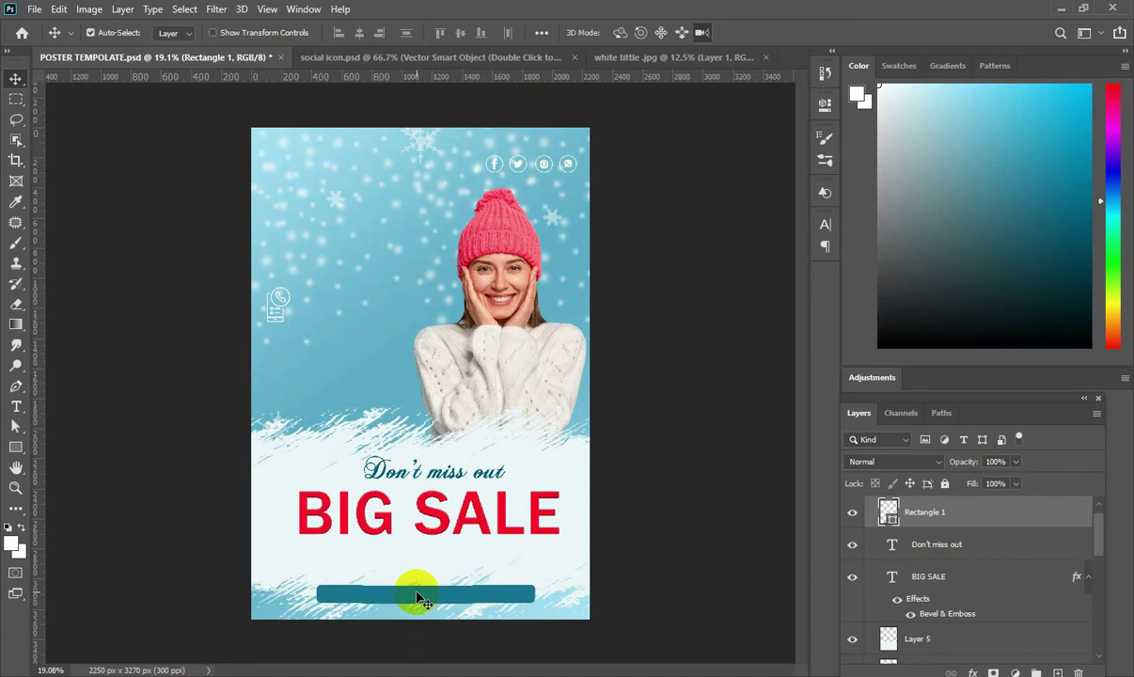
Draw a thin red rectangle bar below BIG on a new layer and duplicate it
click(1057, 674)
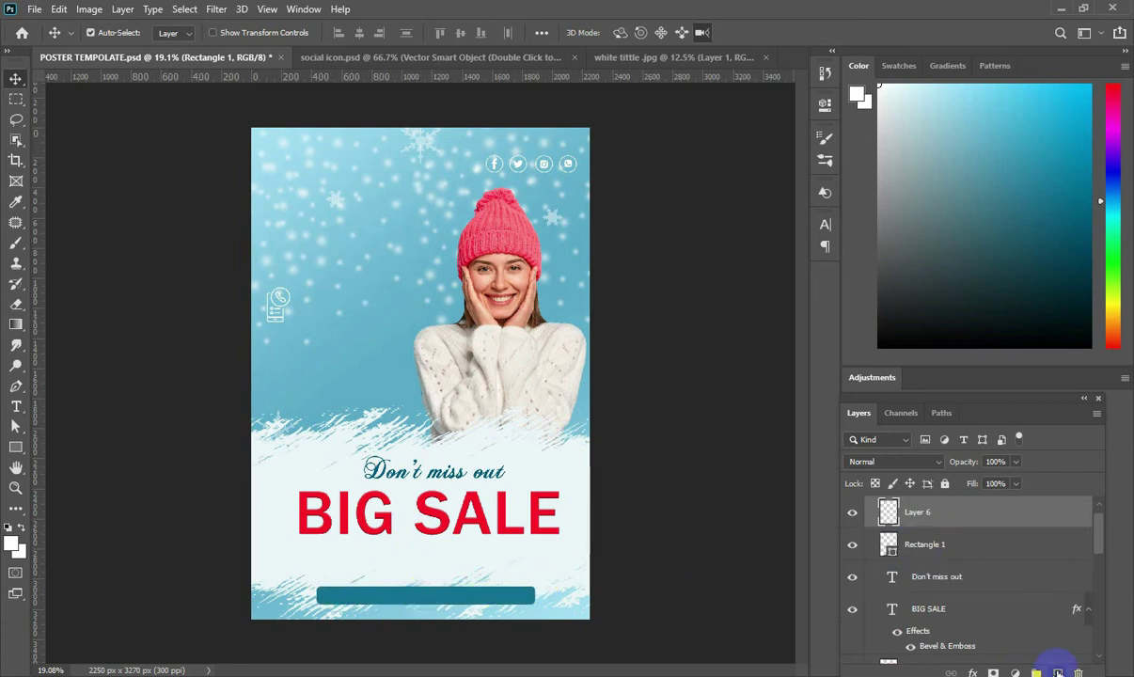
click(15, 447)
drag(276, 547, 374, 549)
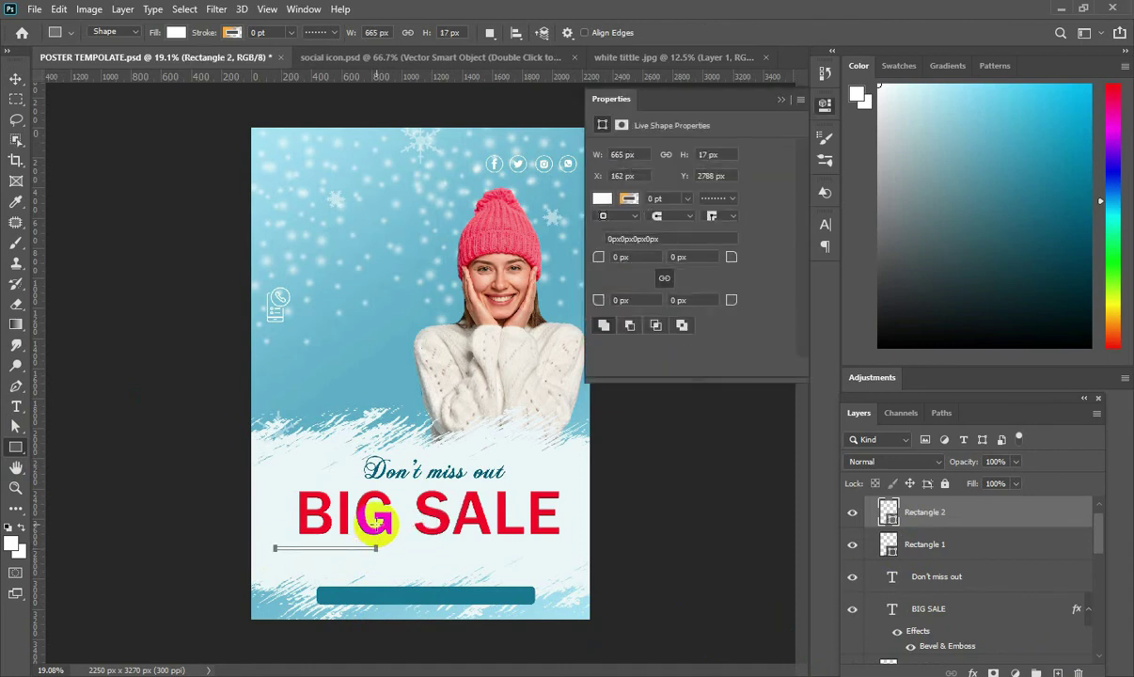
click(602, 198)
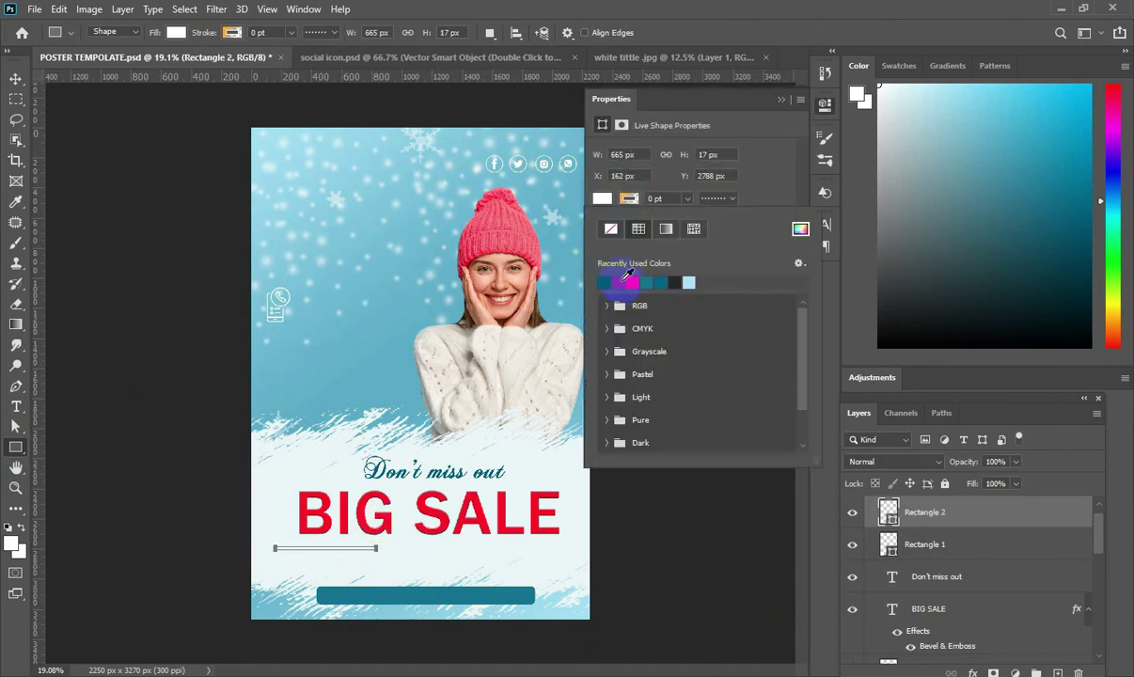
click(644, 280)
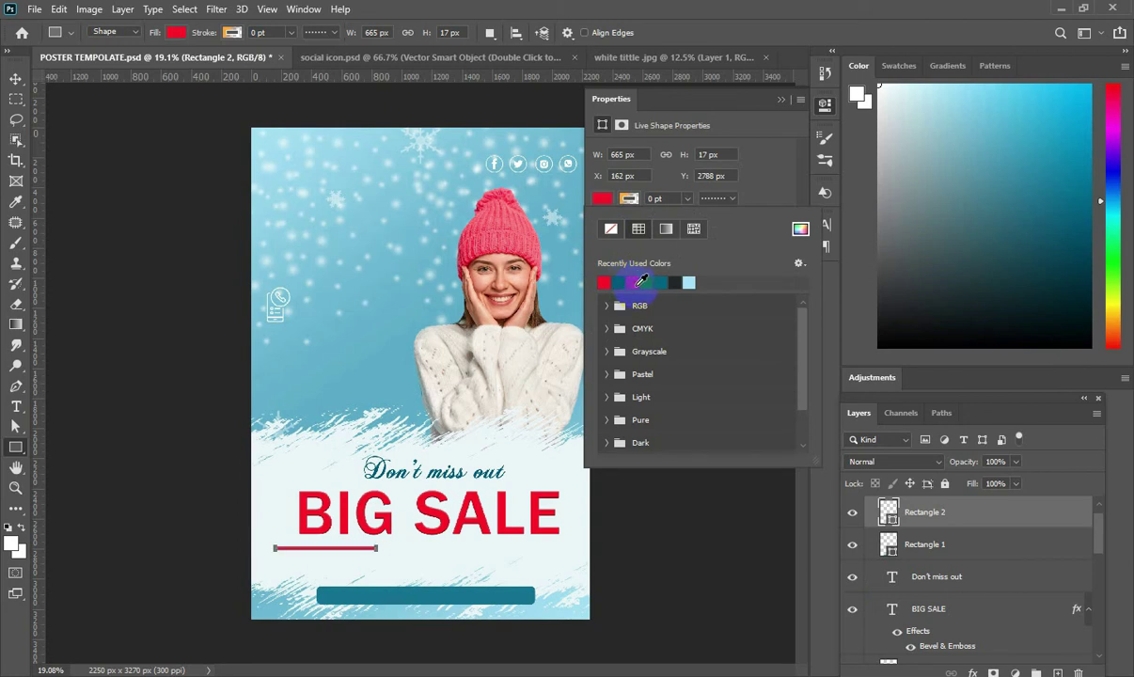
click(779, 99)
key(ctrl+j)
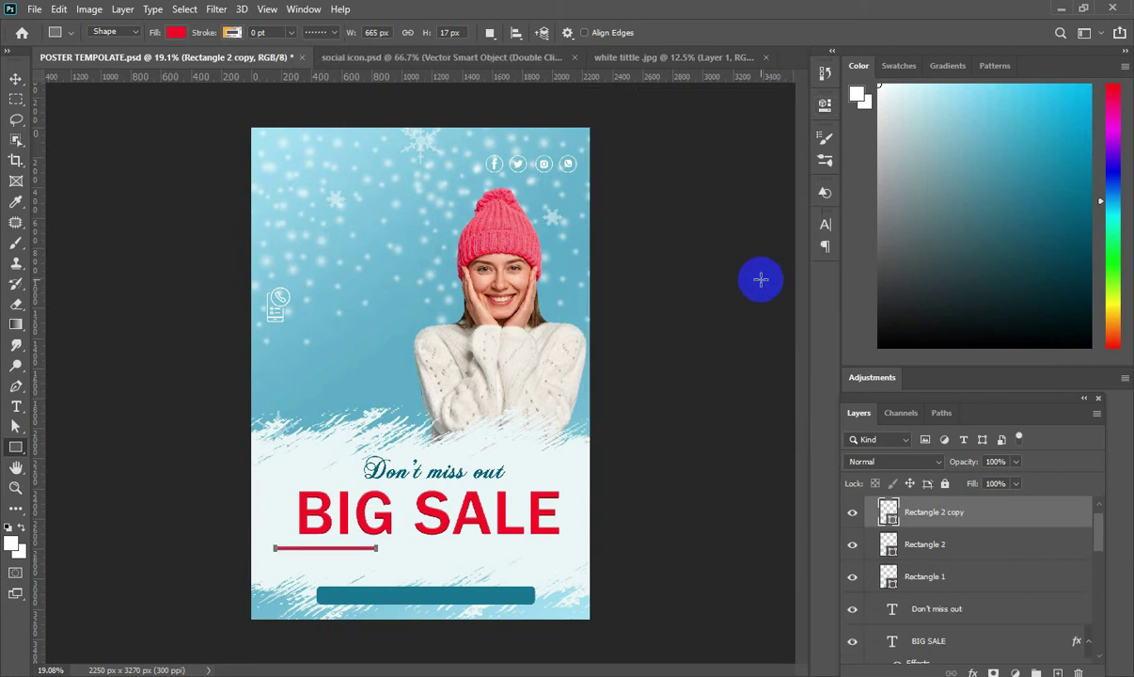
click(15, 77)
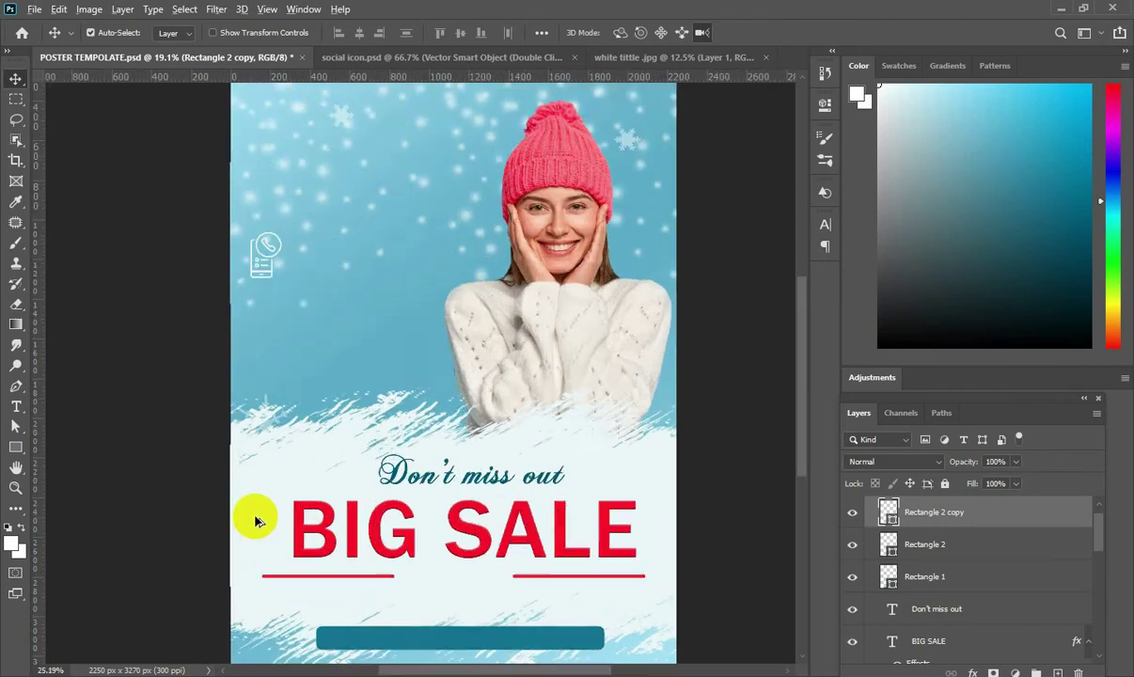
Shorten the red bar under BIG from its left end
scroll(253, 517, up, 3)
click(363, 523)
key(ctrl+t)
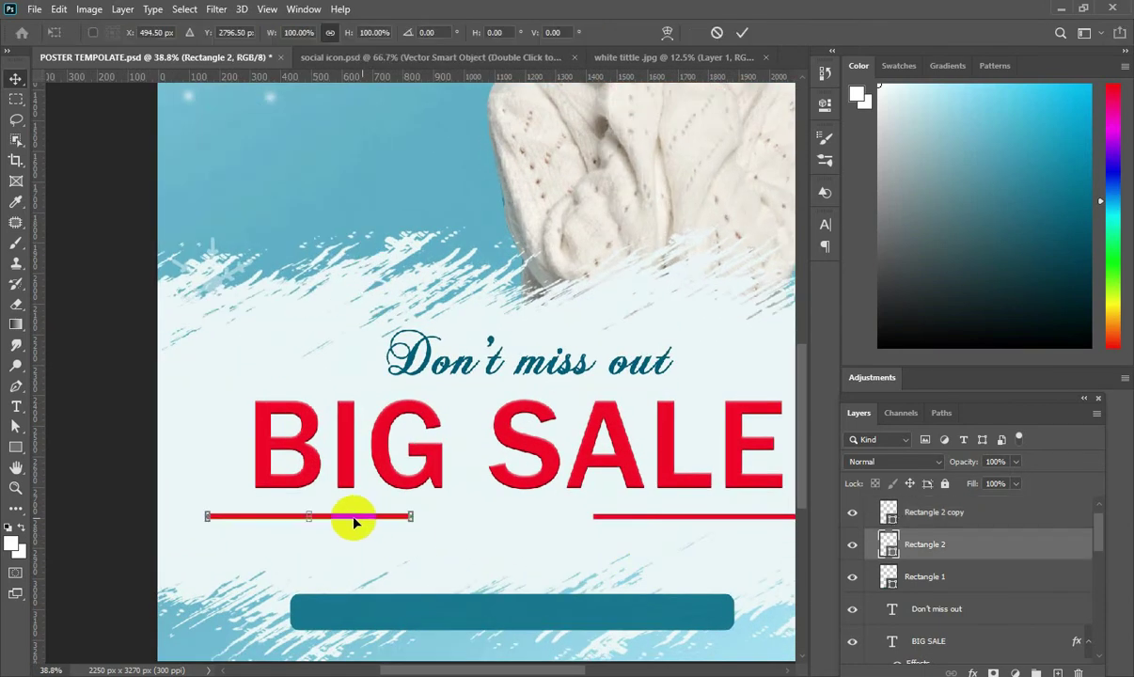
drag(209, 516, 254, 517)
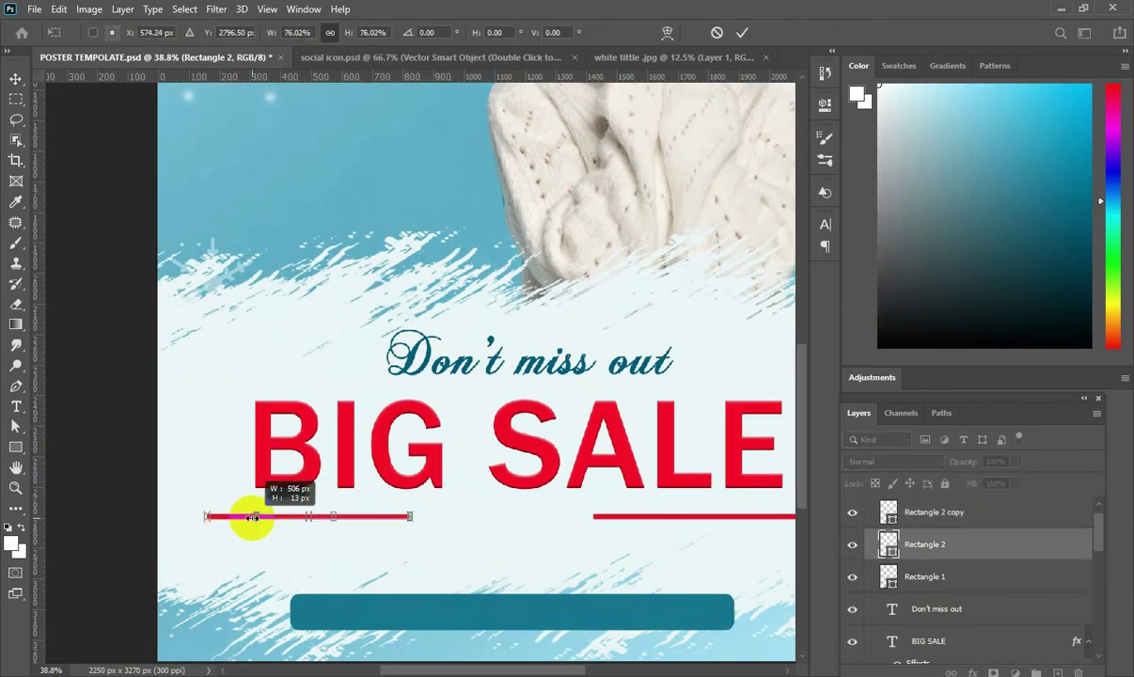
key(Return)
Duplicate the shortened red bar, try it under SALE, then undo that move
key(Delete)
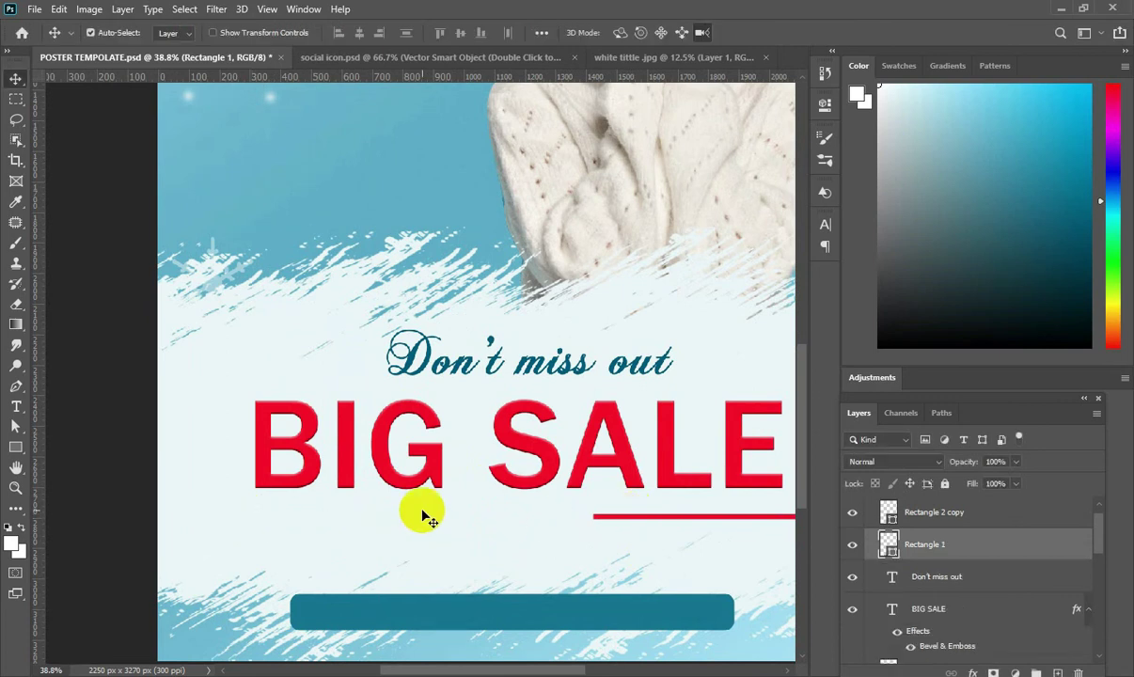
key(ctrl+z)
click(611, 519)
key(Delete)
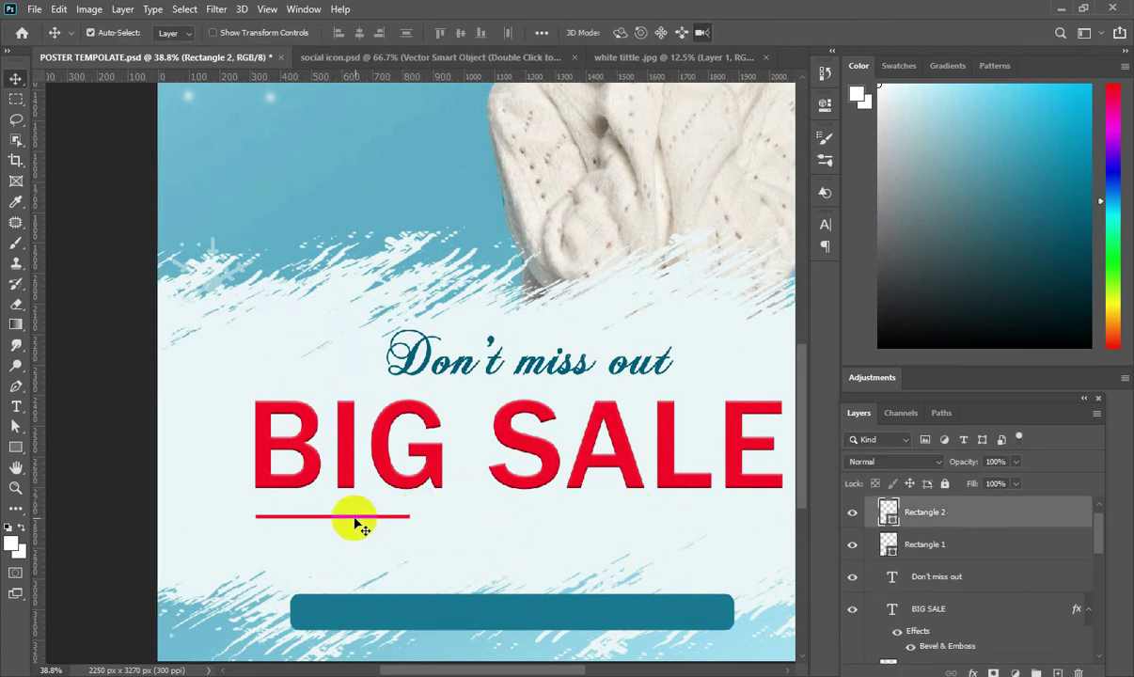
key(ctrl+j)
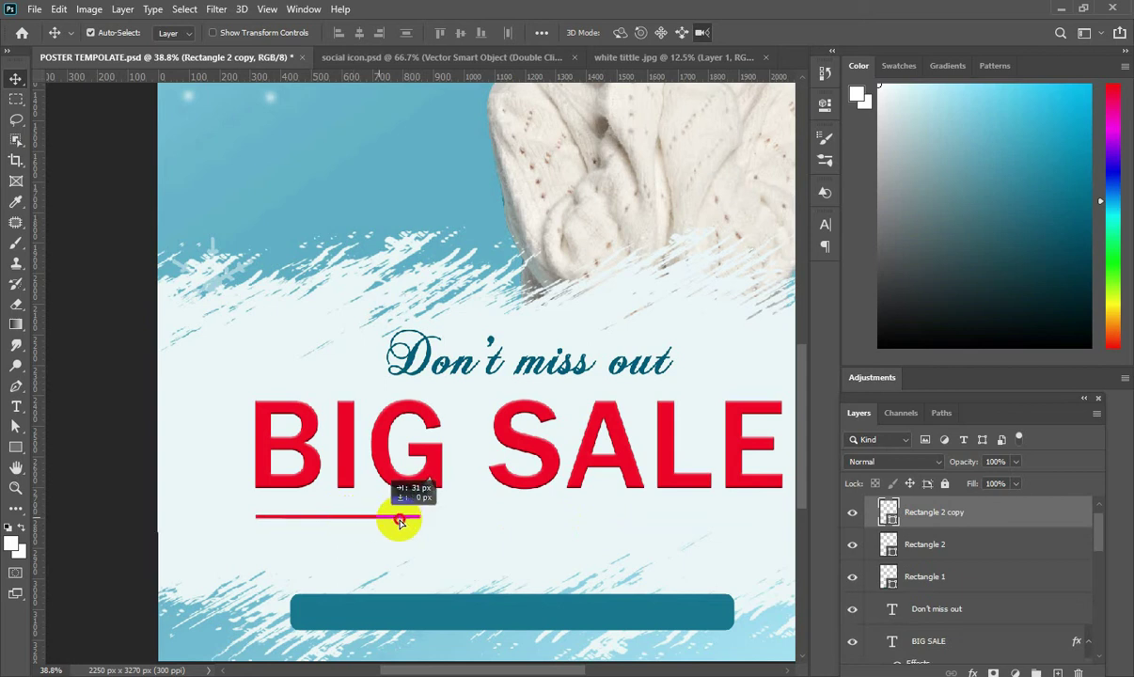
drag(356, 523, 698, 524)
scroll(698, 523, down, 2)
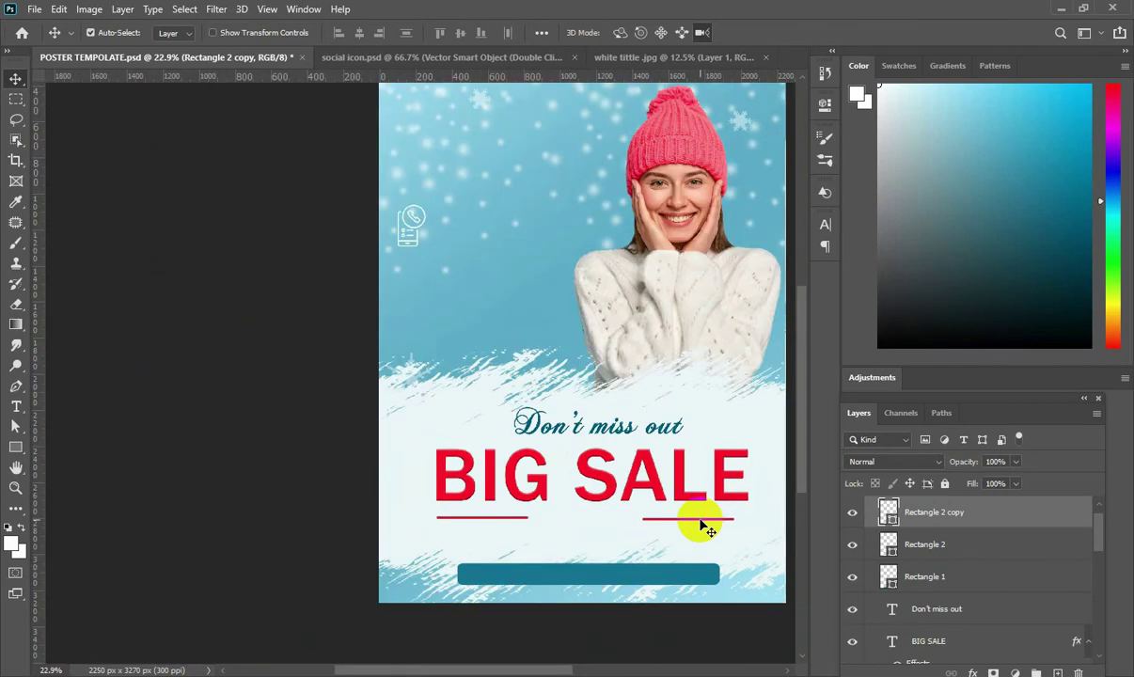
key(ctrl+z)
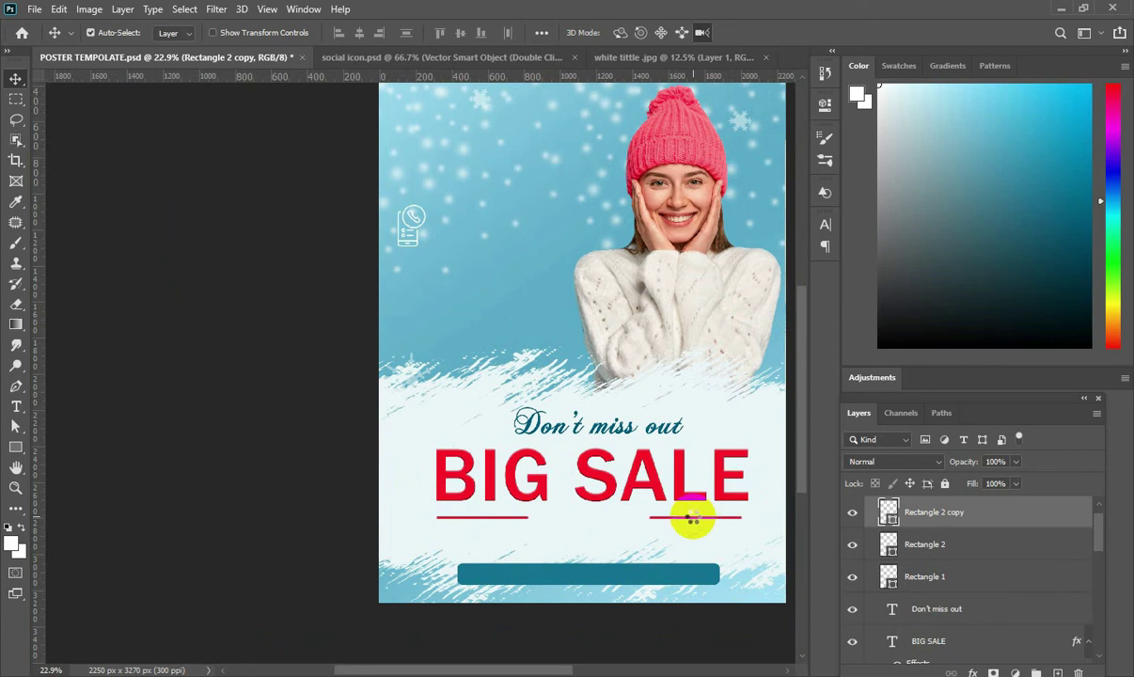
Add an empty Layer 6 above the red dividers and hide it
scroll(695, 523, down, 2)
scroll(696, 523, up, 2)
scroll(481, 594, up, 1)
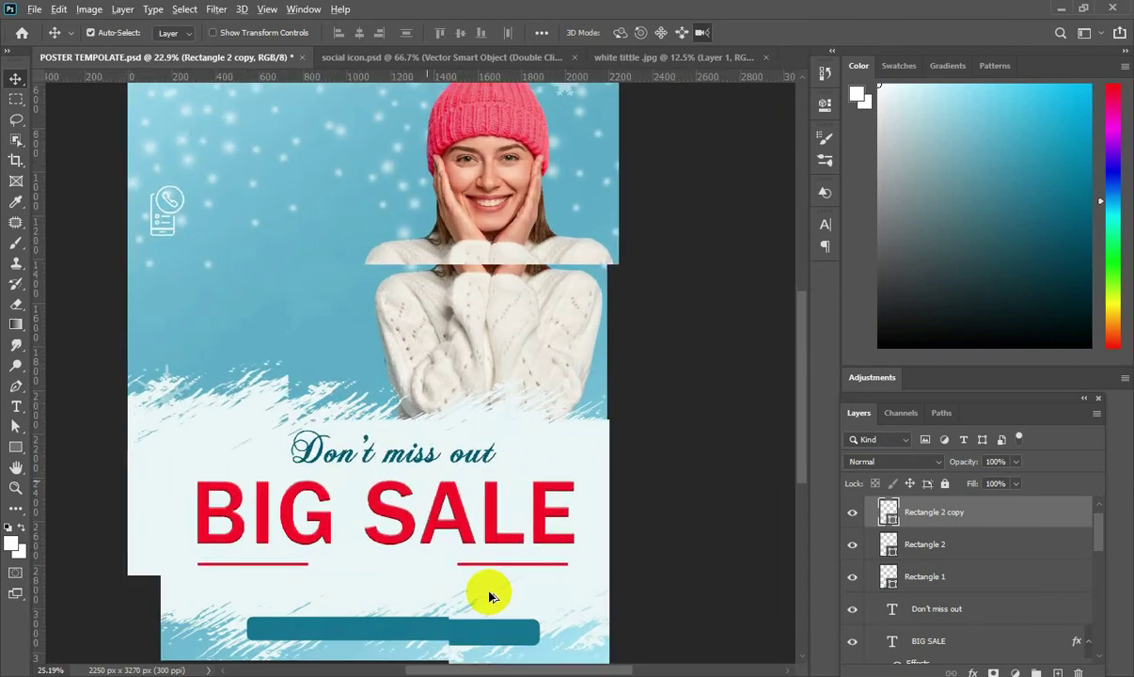
scroll(374, 625, up, 1)
scroll(369, 611, up, 1)
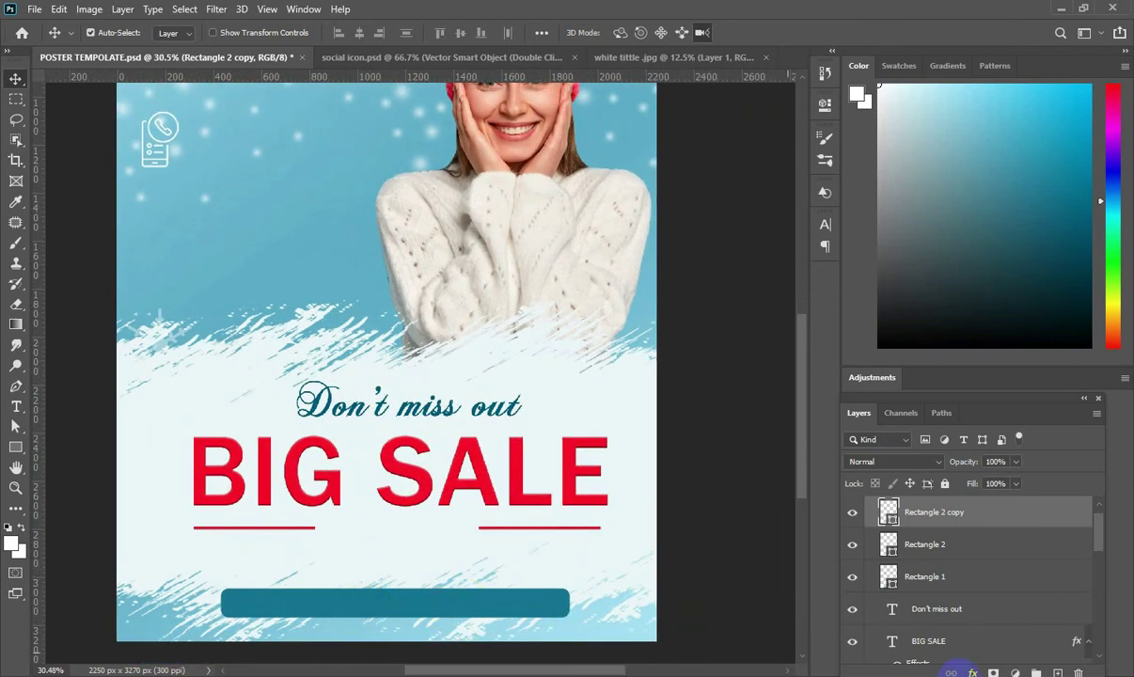
click(1057, 671)
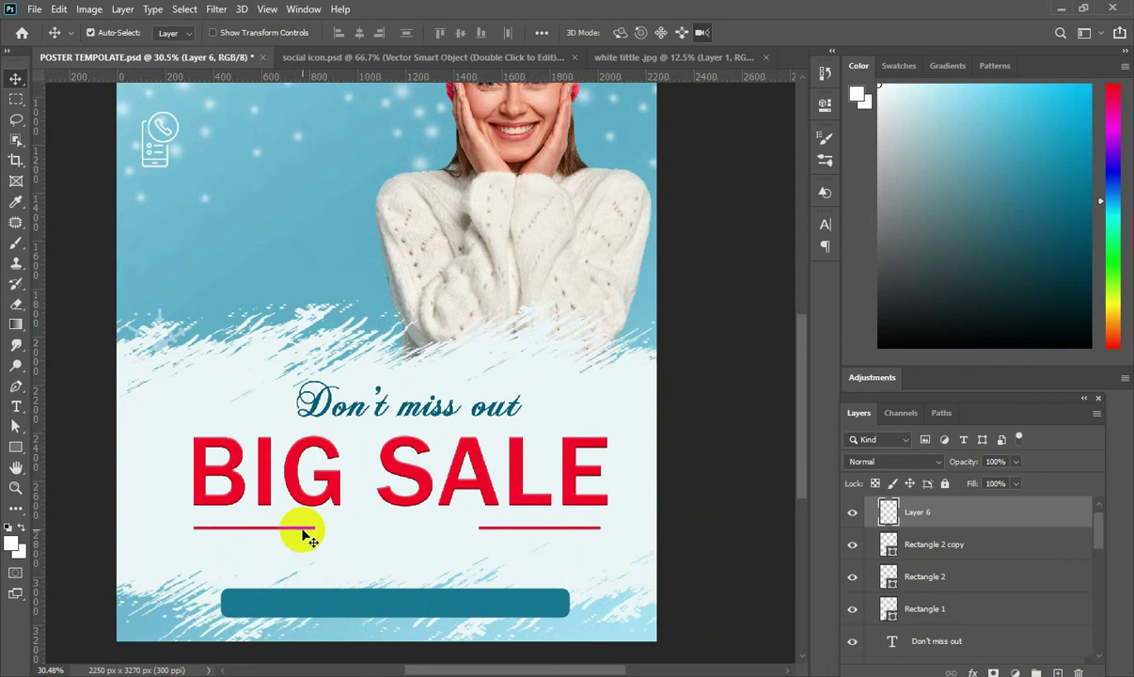
click(16, 407)
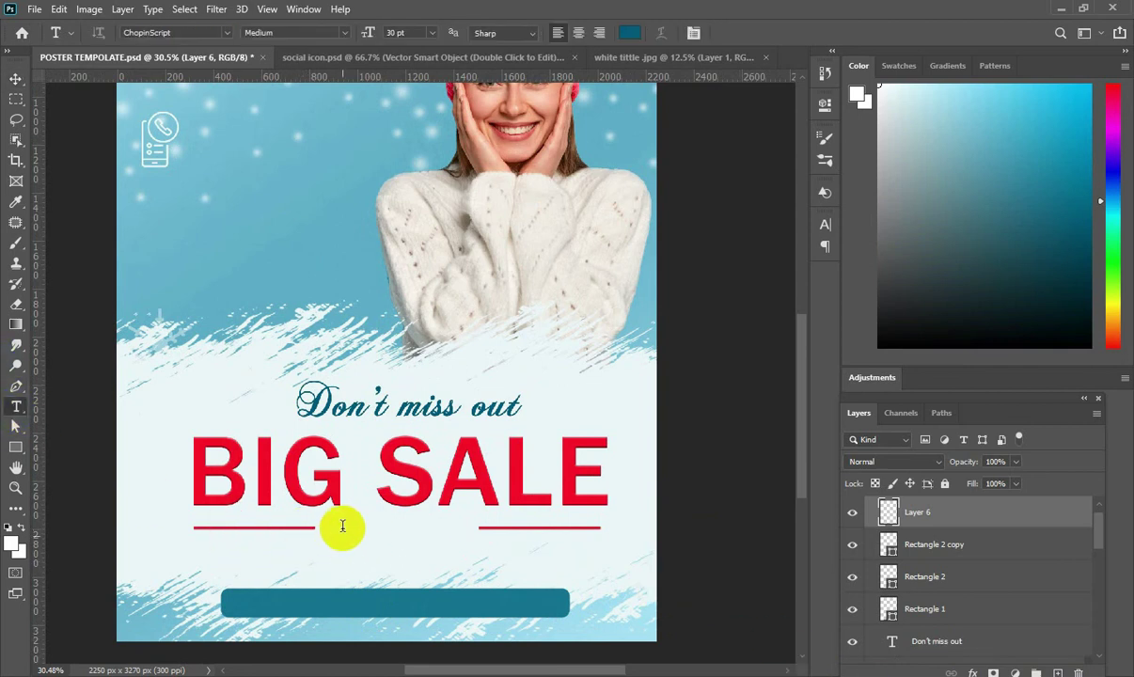
click(345, 498)
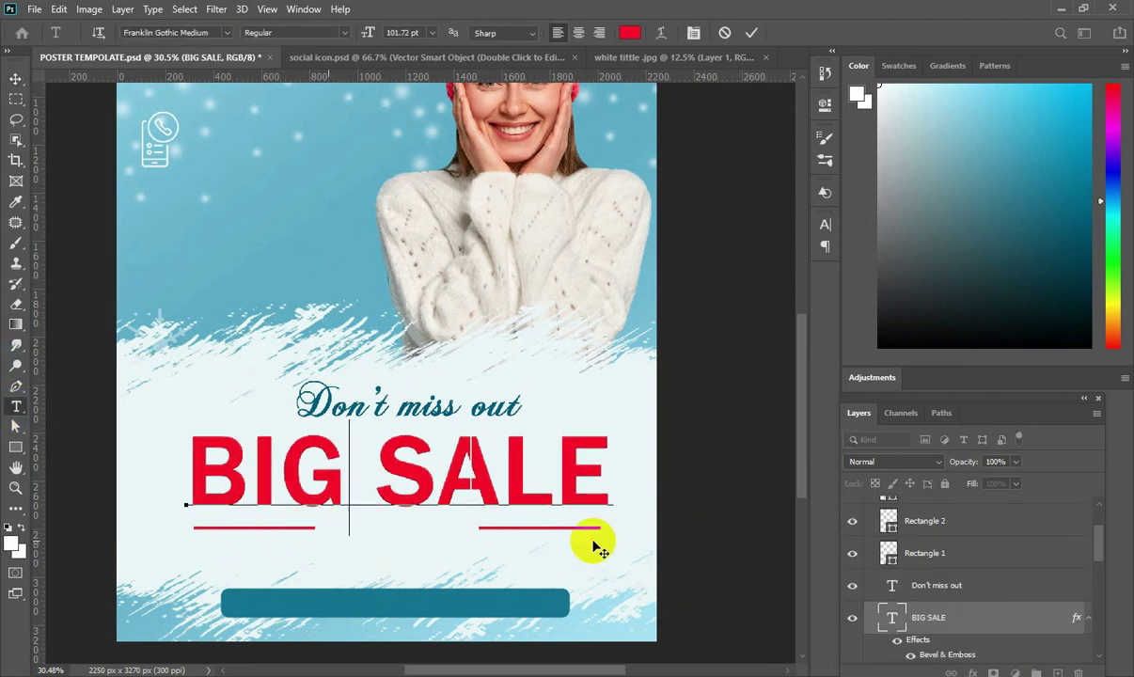
scroll(943, 524, up, 2)
click(937, 535)
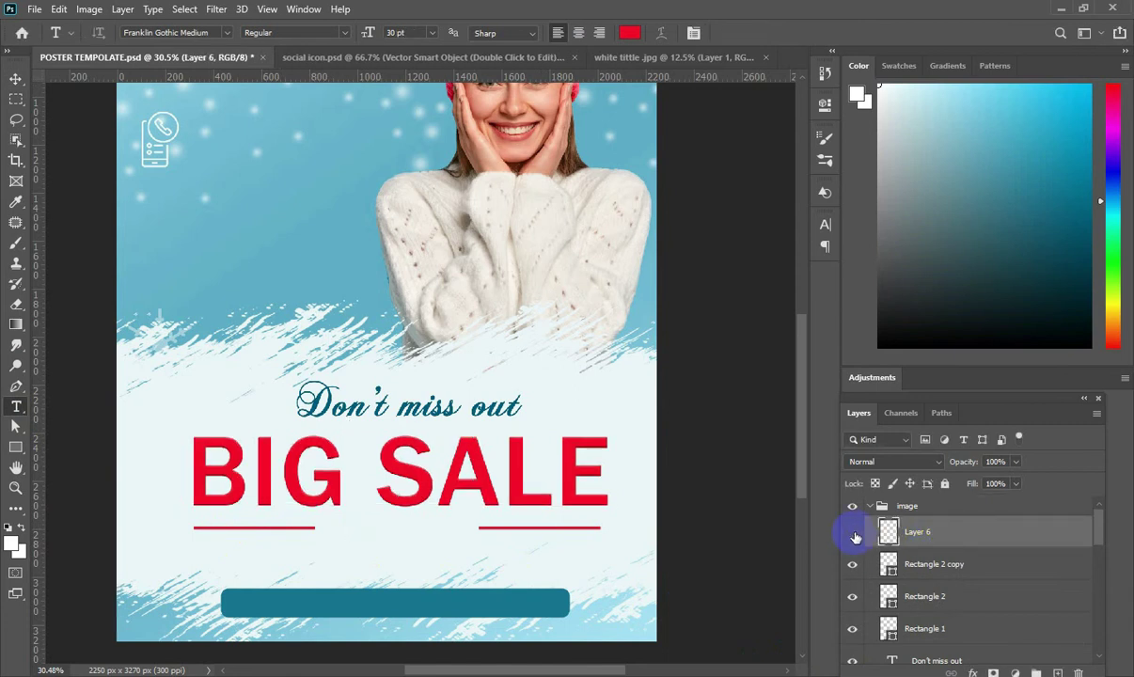
click(853, 534)
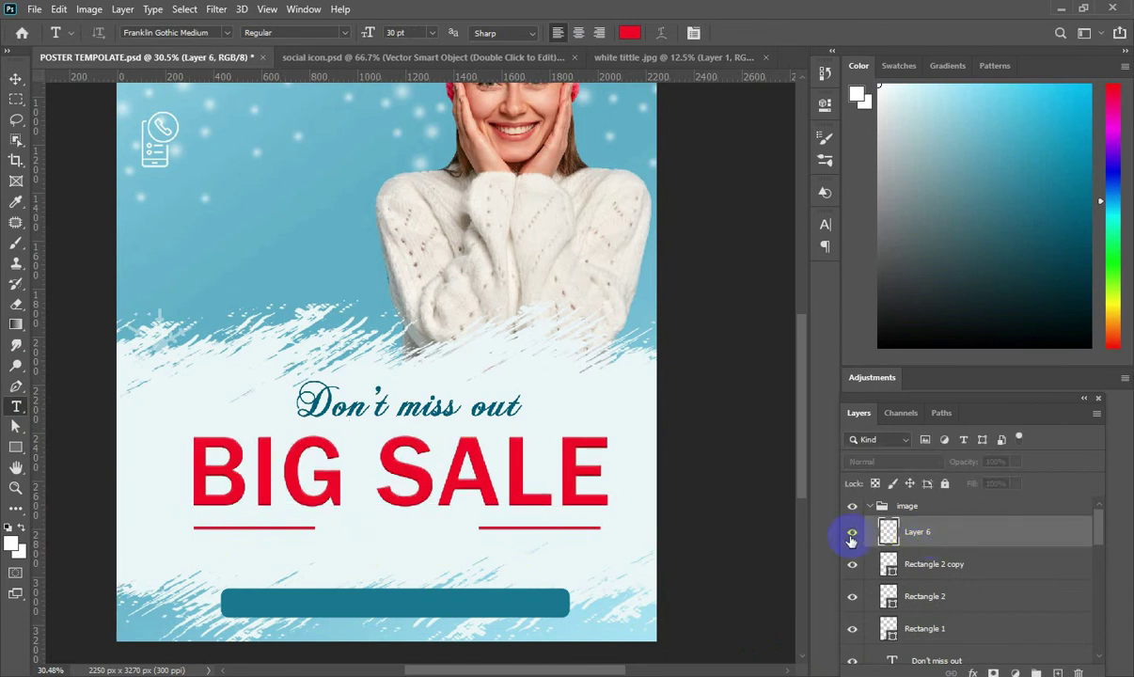
Type '70%OFF' below the red dividers, above the teal bar
click(320, 561)
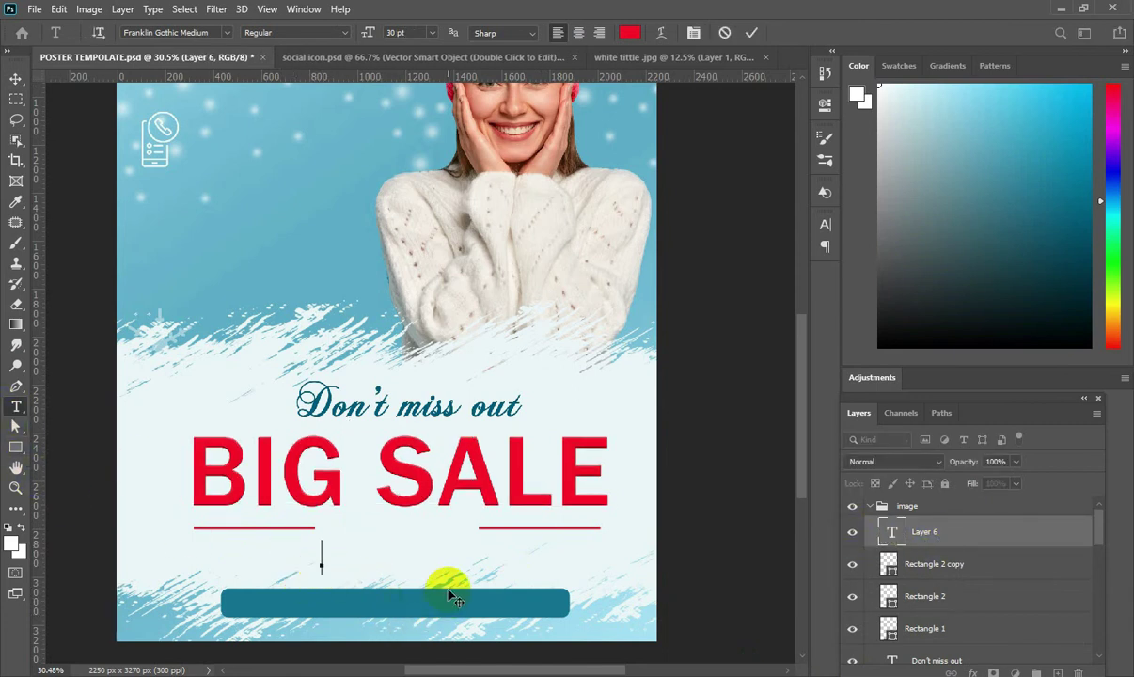
text(70)
text(%of)
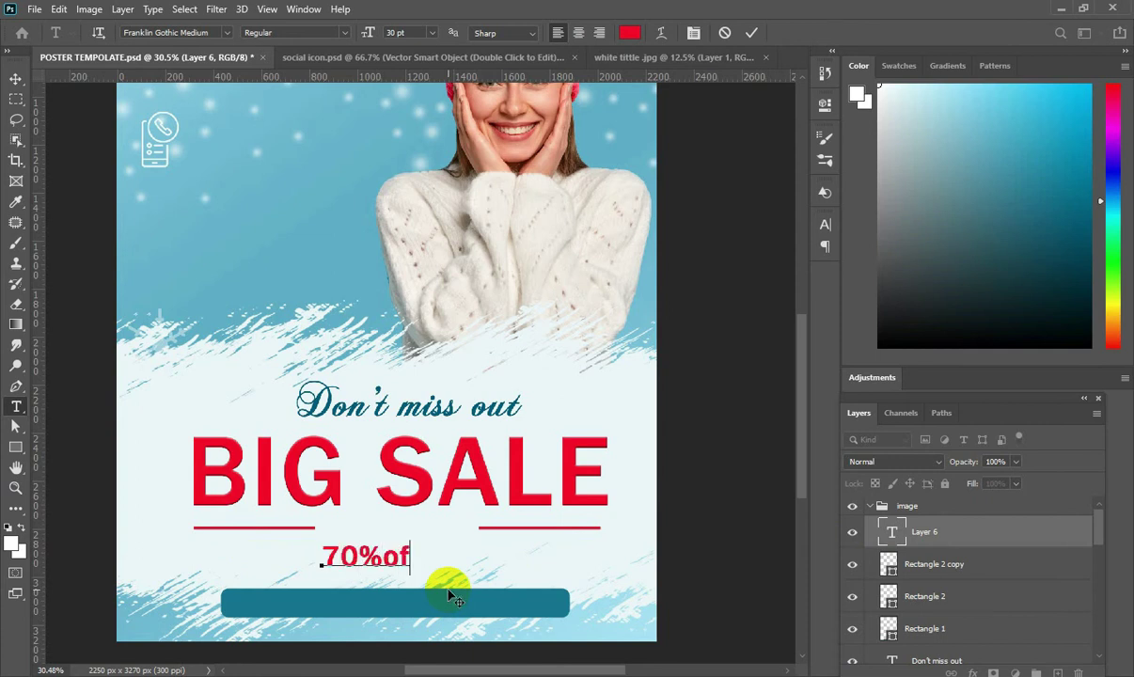
key(BackSpace)
key(BackSpace)
text(OFF)
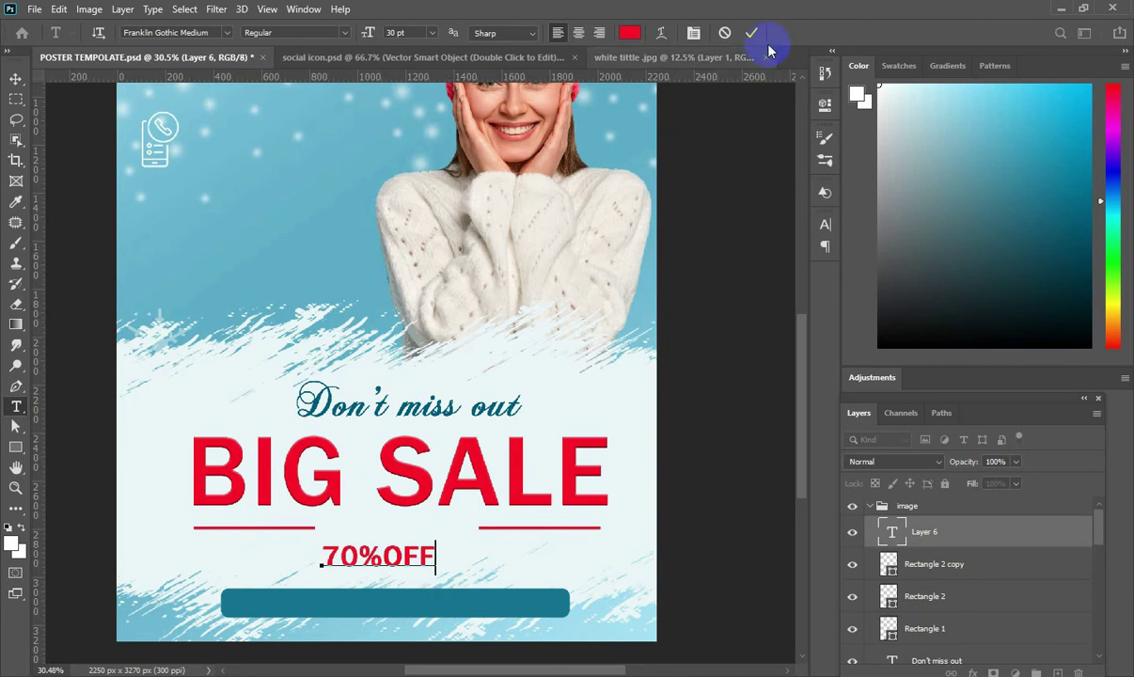
Colour the 70%OFF text bright blue 00baff
double_click(385, 556)
click(629, 32)
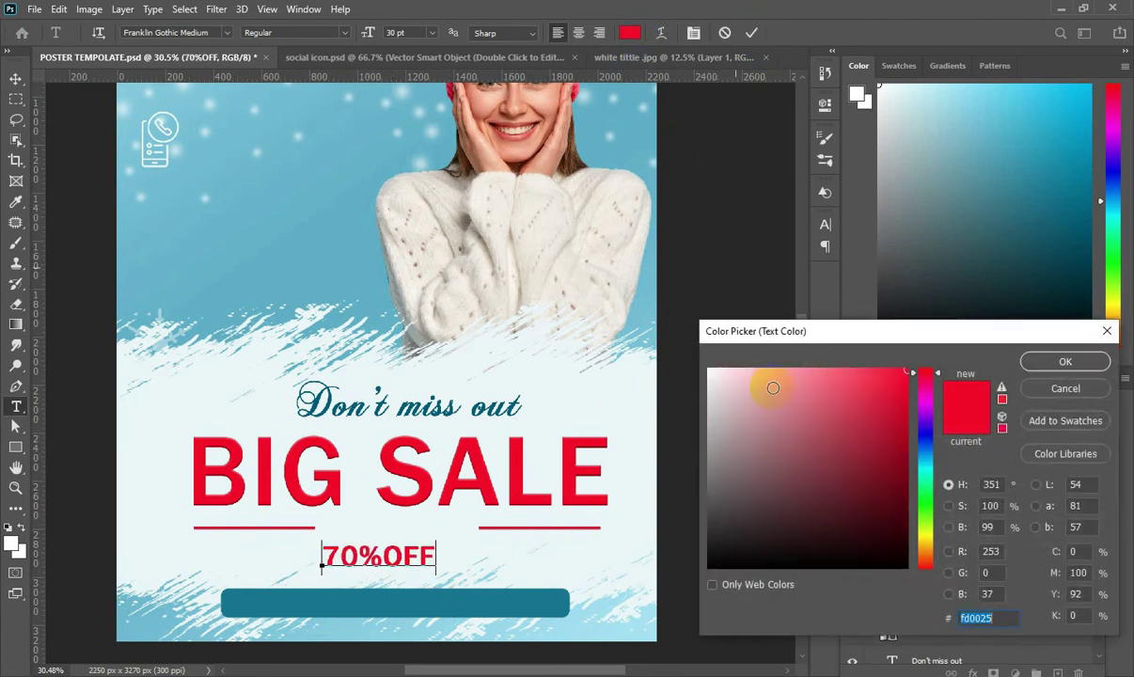
text(61afcc)
click(905, 369)
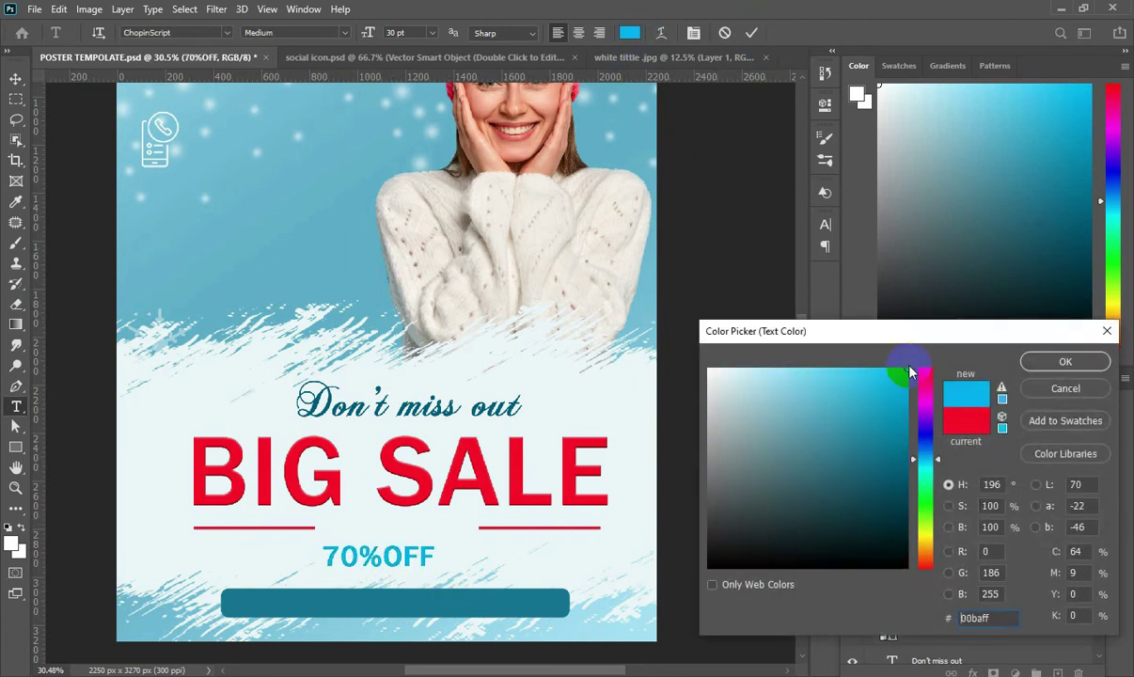
drag(931, 459, 931, 439)
click(530, 596)
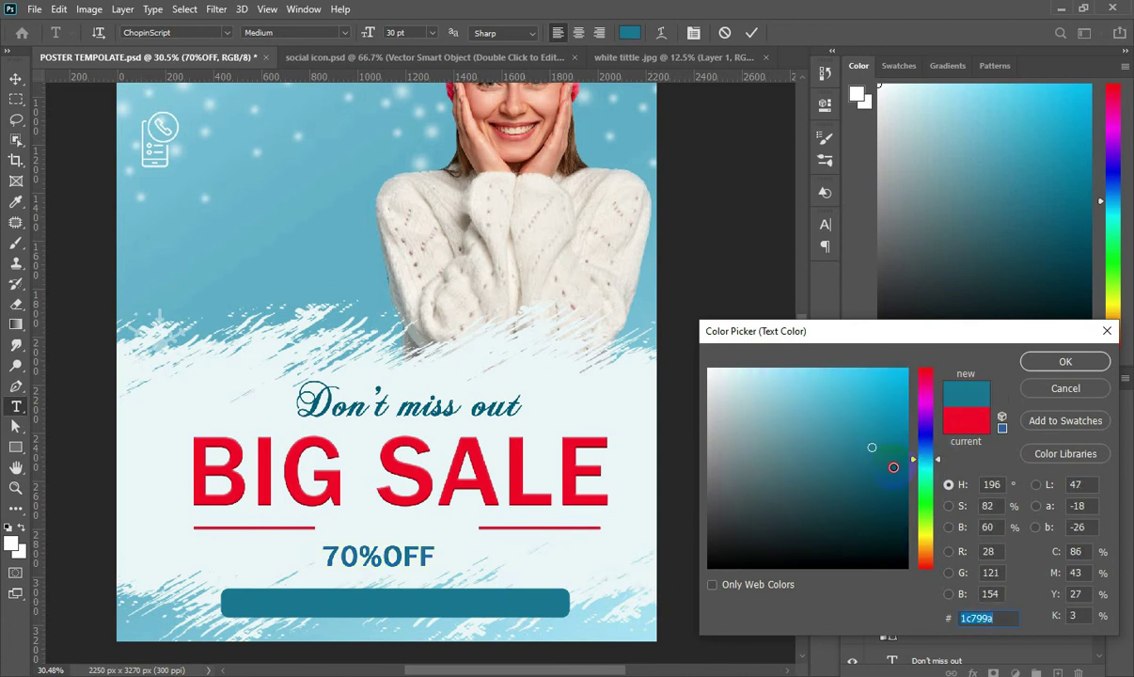
click(904, 482)
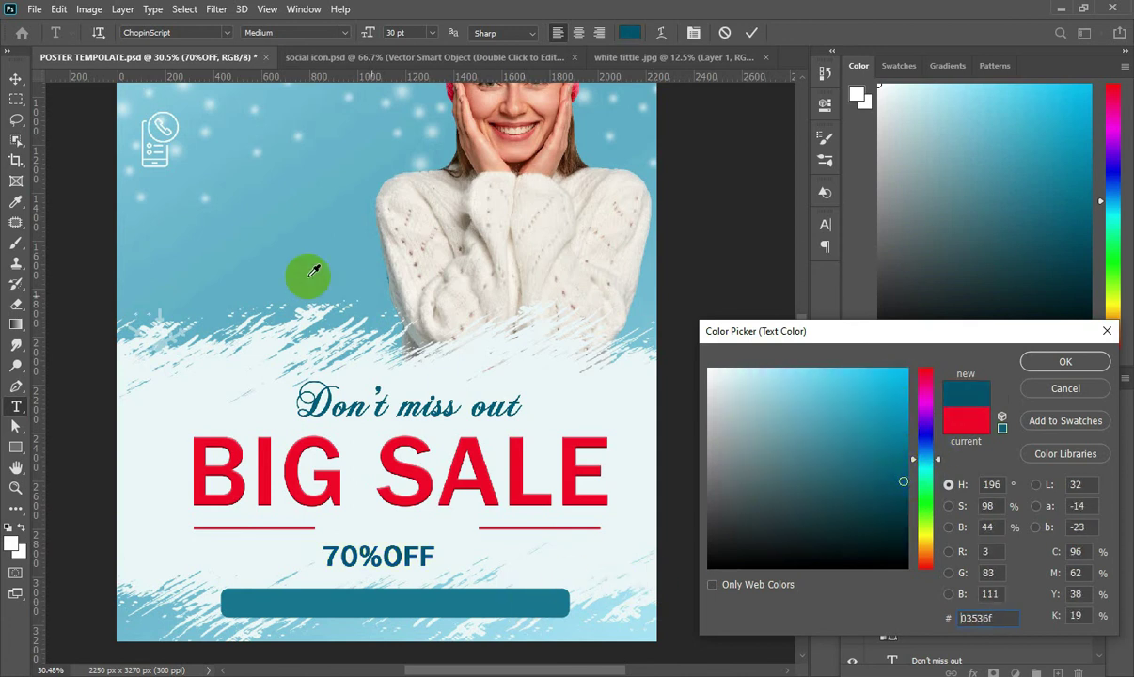
click(904, 372)
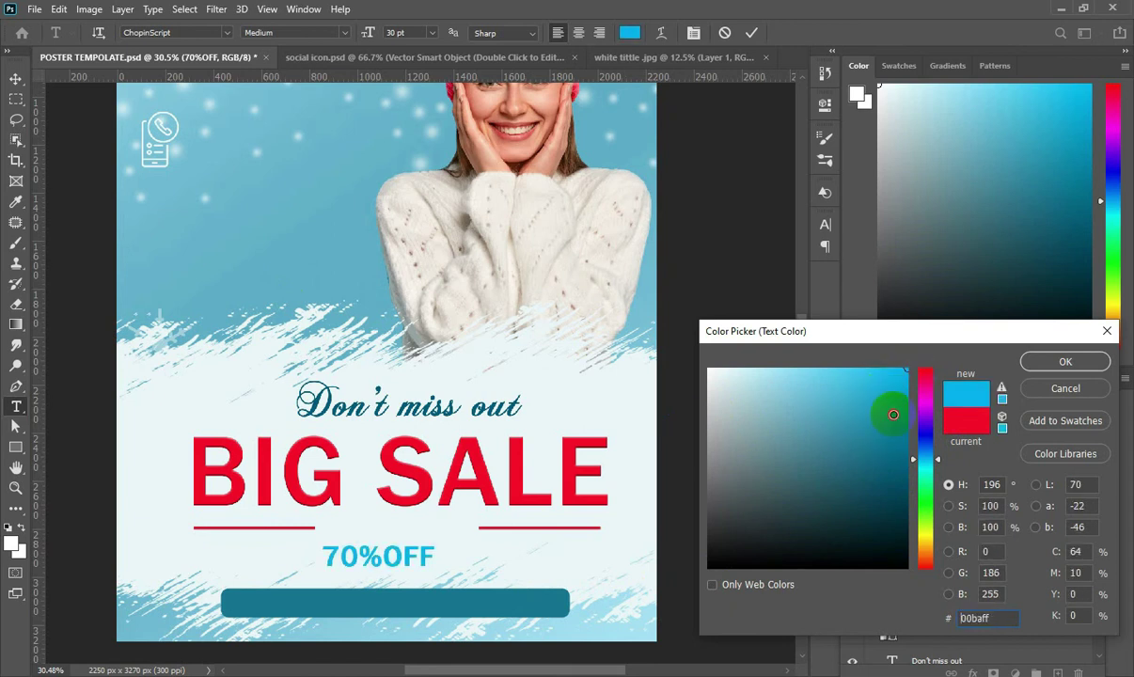
click(1039, 361)
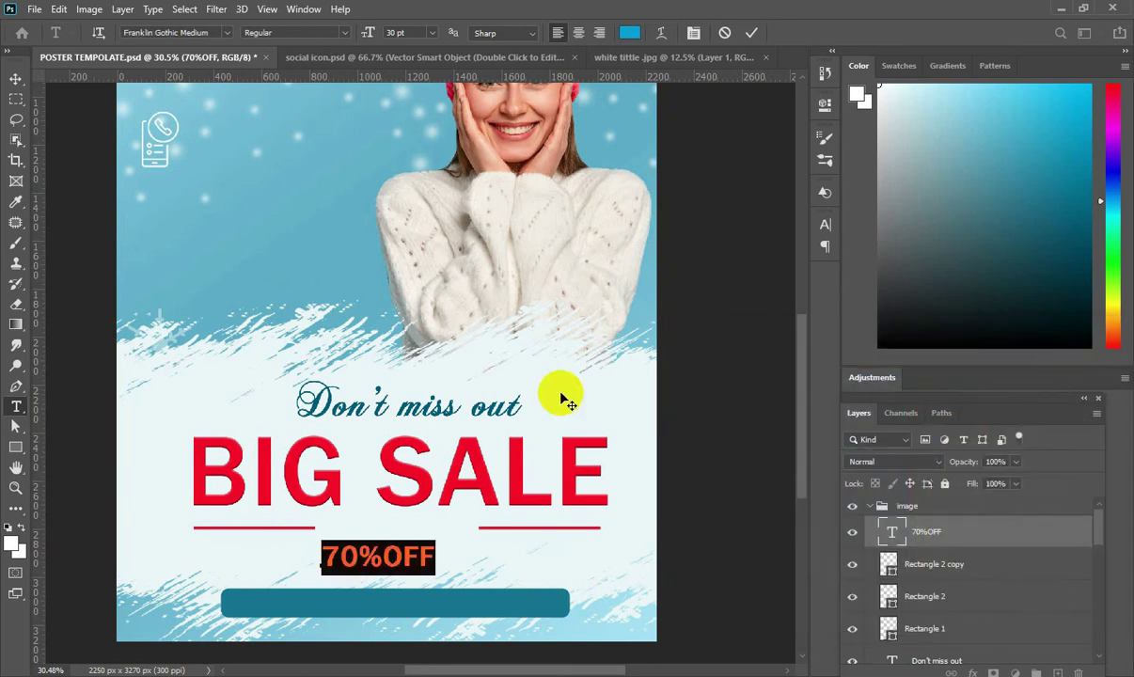
click(751, 33)
click(16, 78)
Raise 70%OFF level with the red lines and fine-tune both Rectangle 2 lines' position
drag(393, 540, 405, 527)
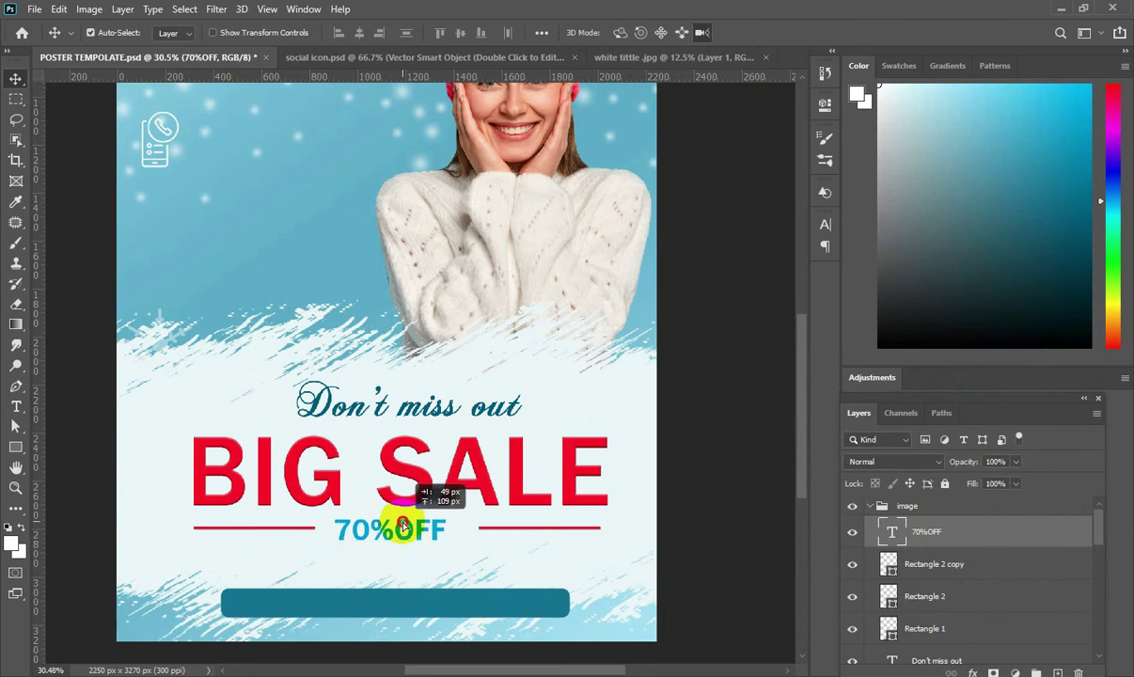
scroll(444, 569, down, 2)
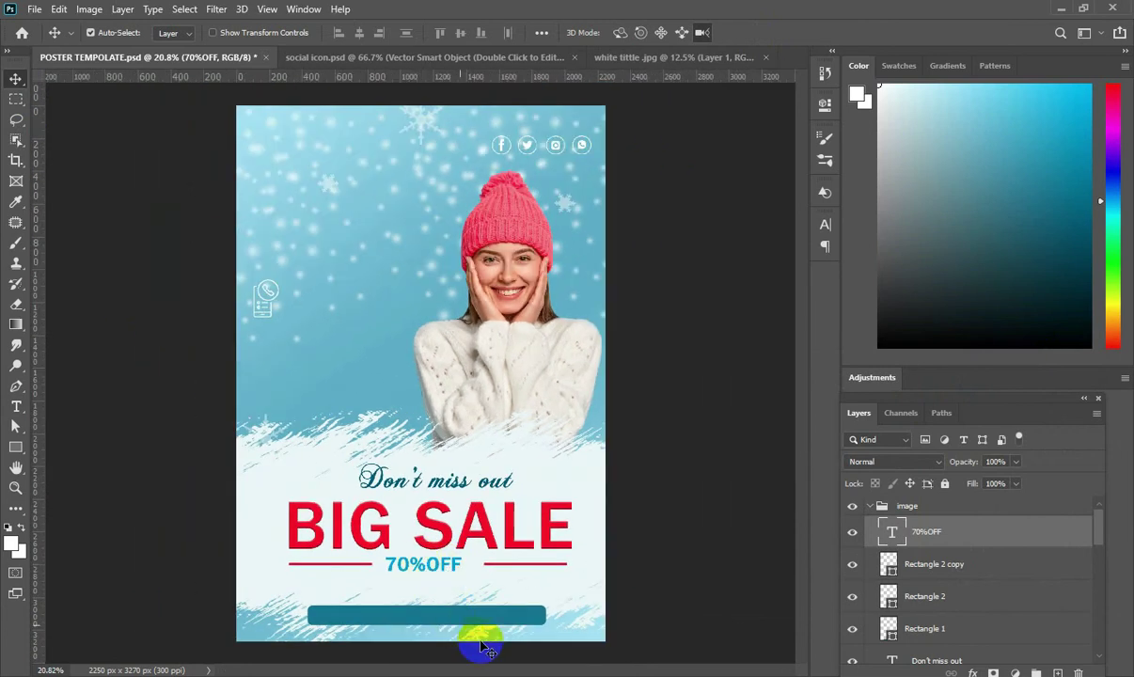
click(337, 568)
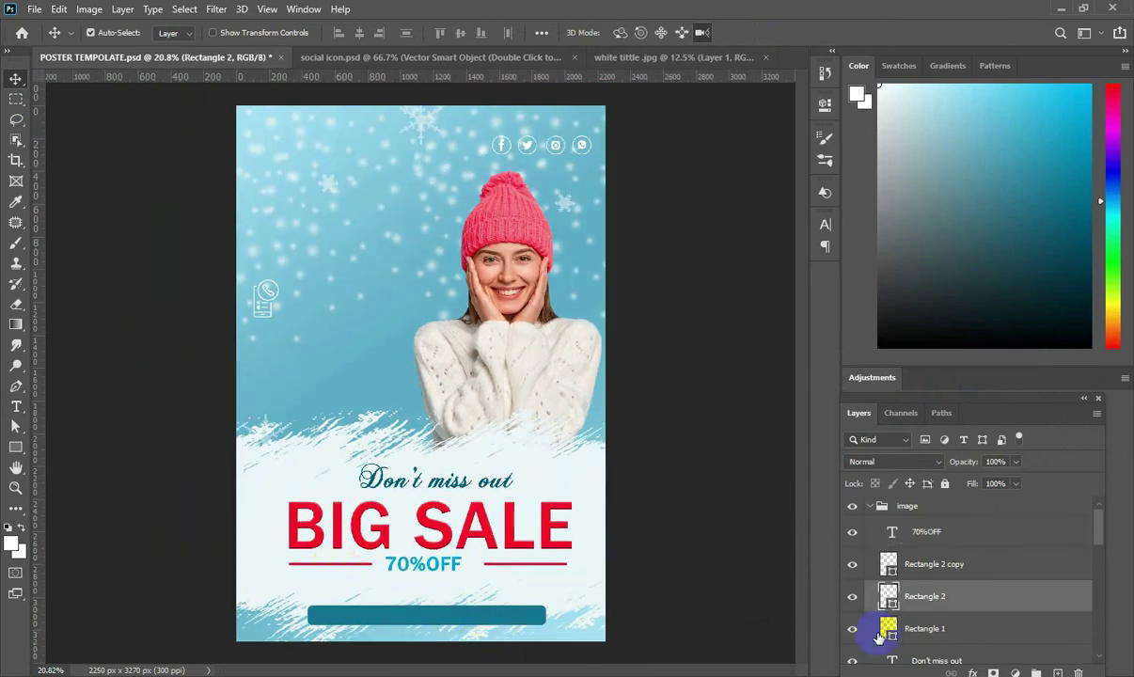
click(926, 565)
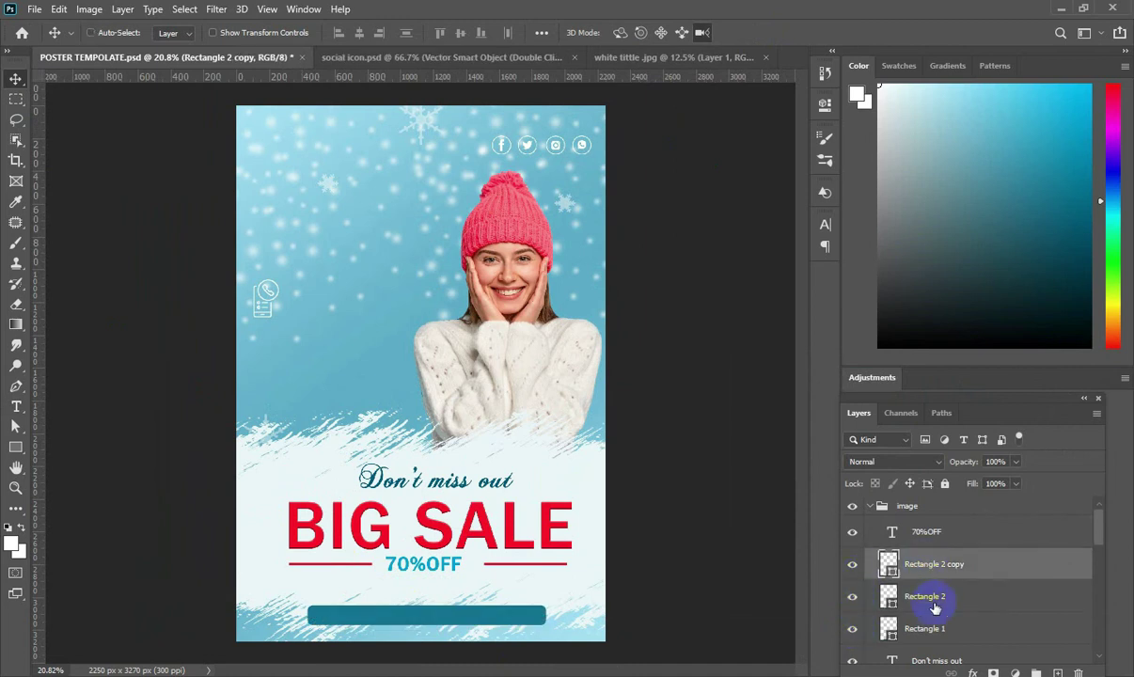
shift+click(929, 598)
key(shift+Down)
key(shift+Down)
key(shift+Down)
key(shift+Down)
key(shift+Down)
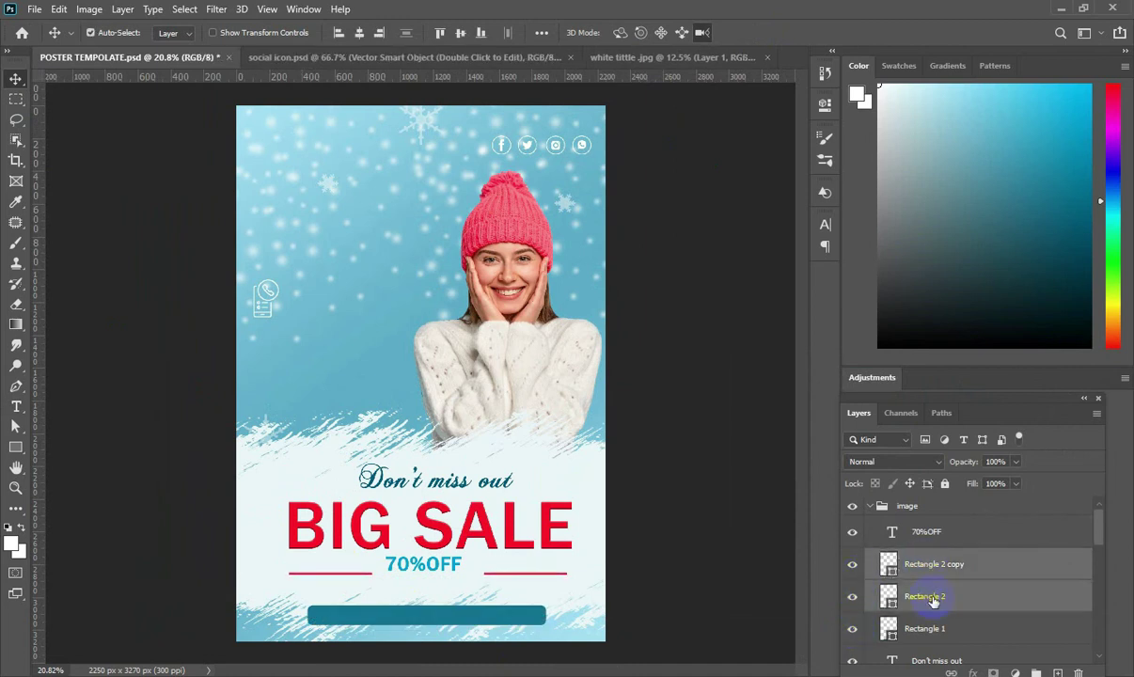
key(shift+Up)
Enlarge the 70%OFF text to about 118%
click(968, 542)
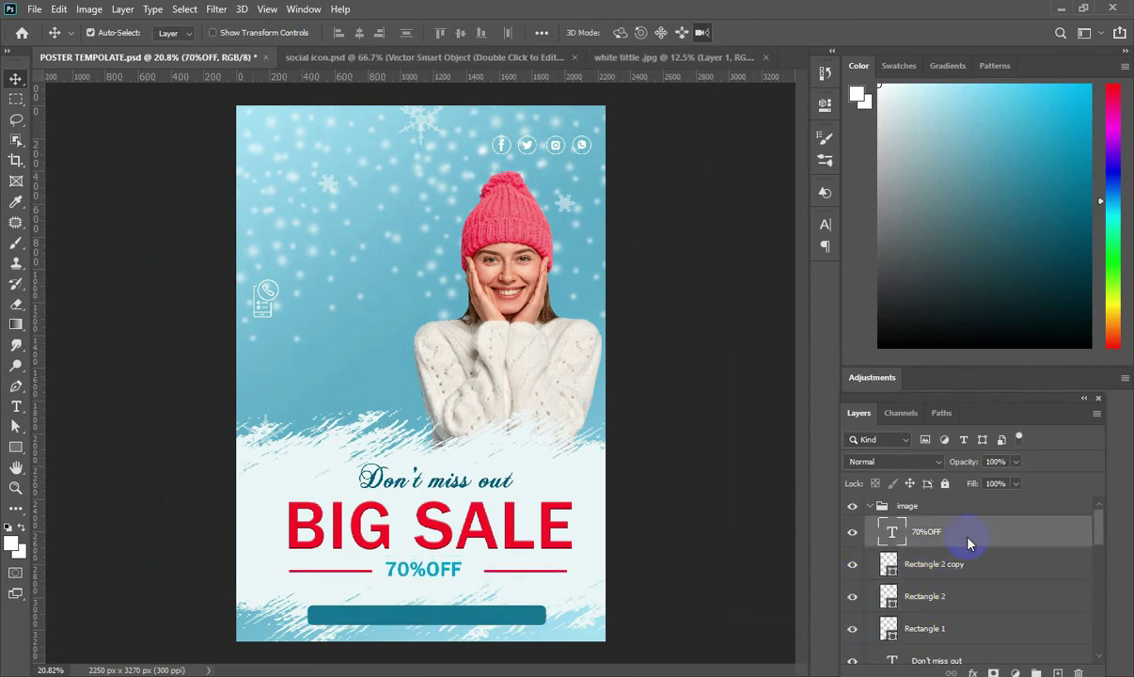
key(ctrl+t)
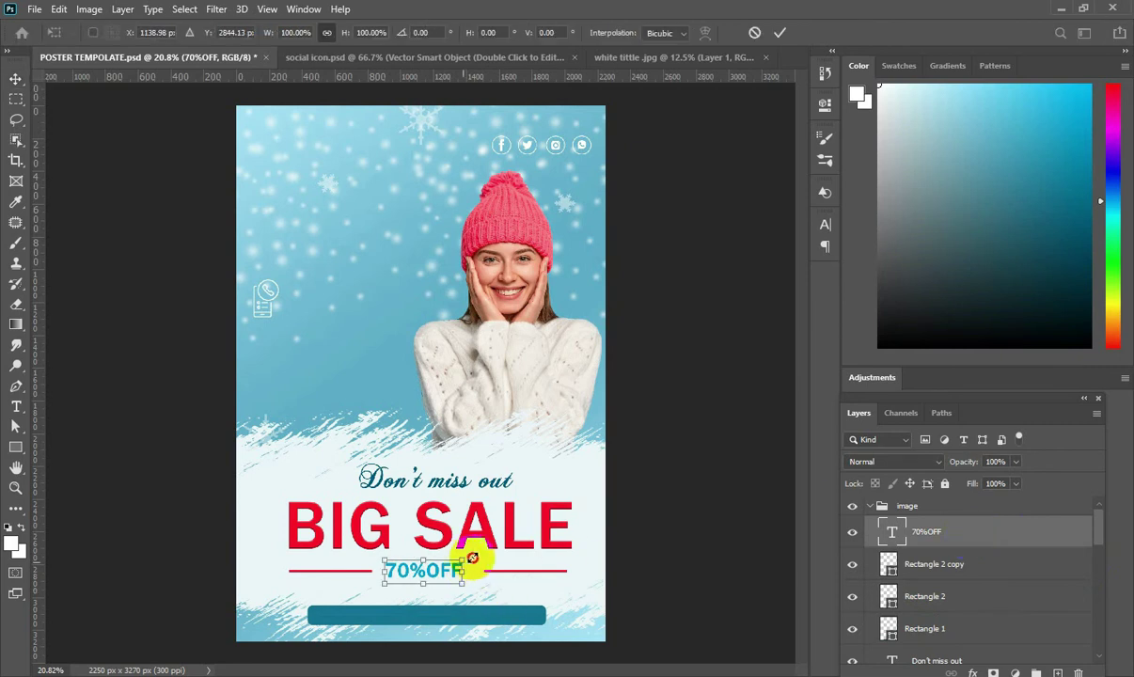
drag(470, 553, 477, 551)
click(779, 32)
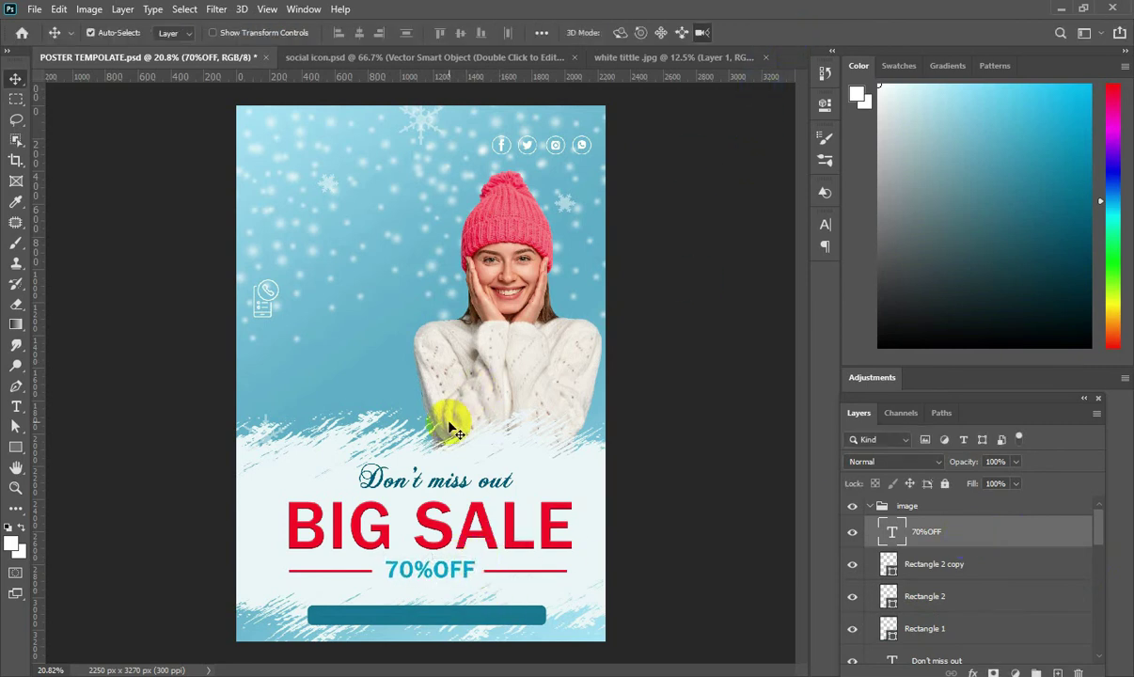
scroll(451, 431, down, 3)
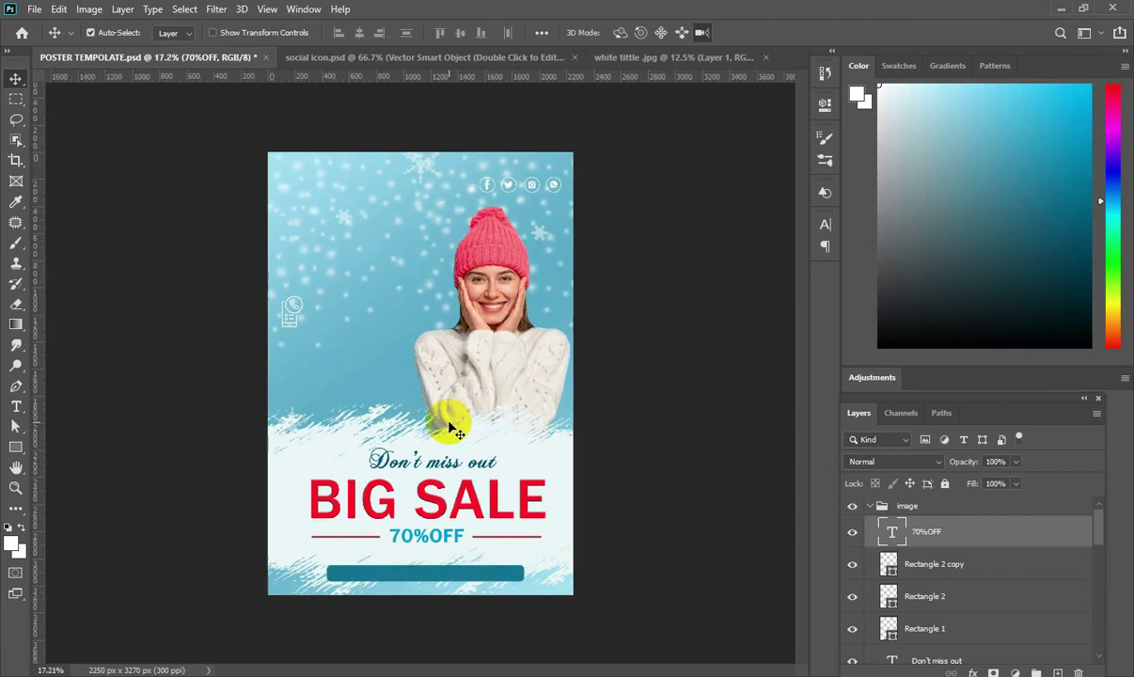
scroll(691, 451, up, 1)
scroll(649, 520, up, 1)
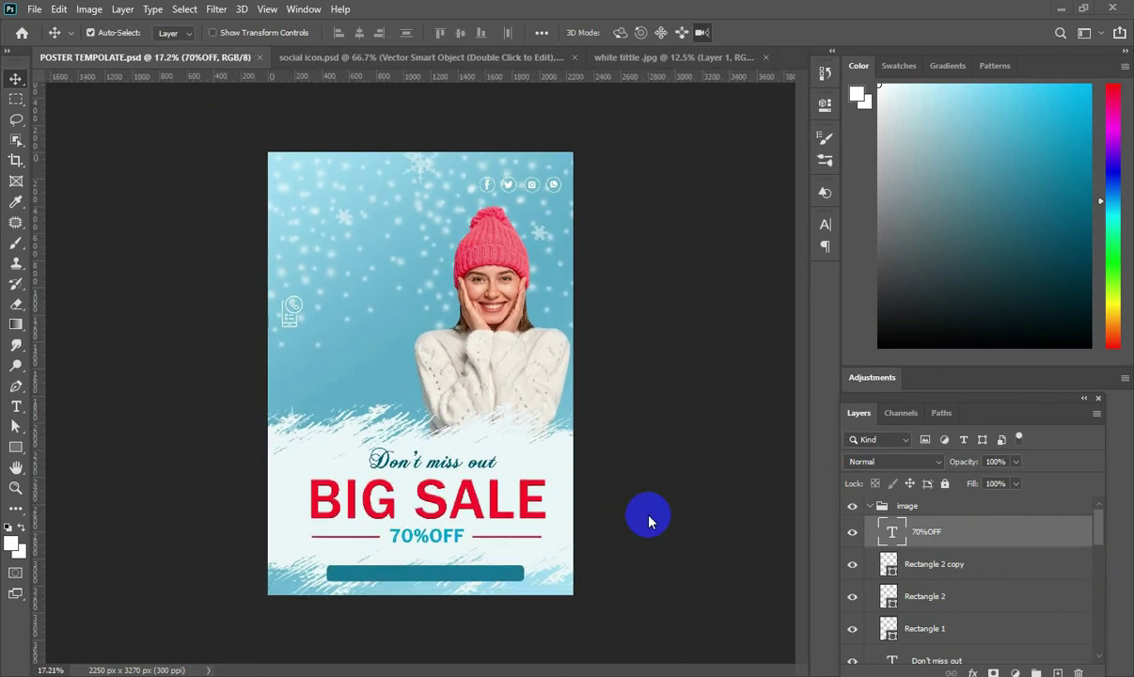
click(452, 576)
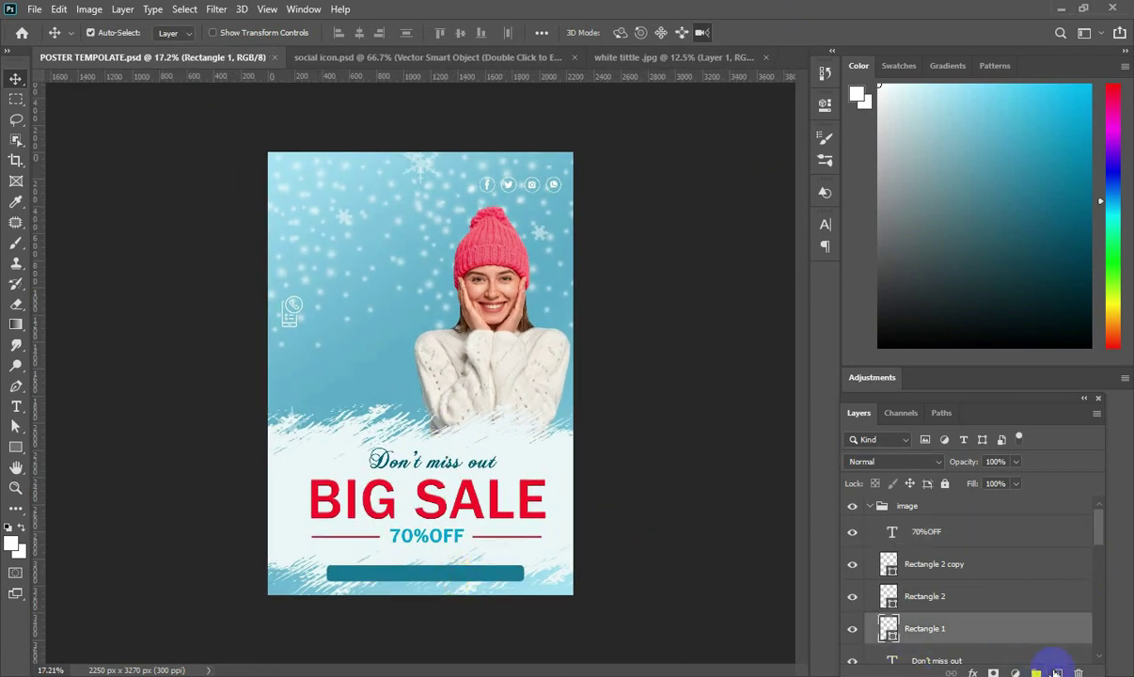
click(1057, 672)
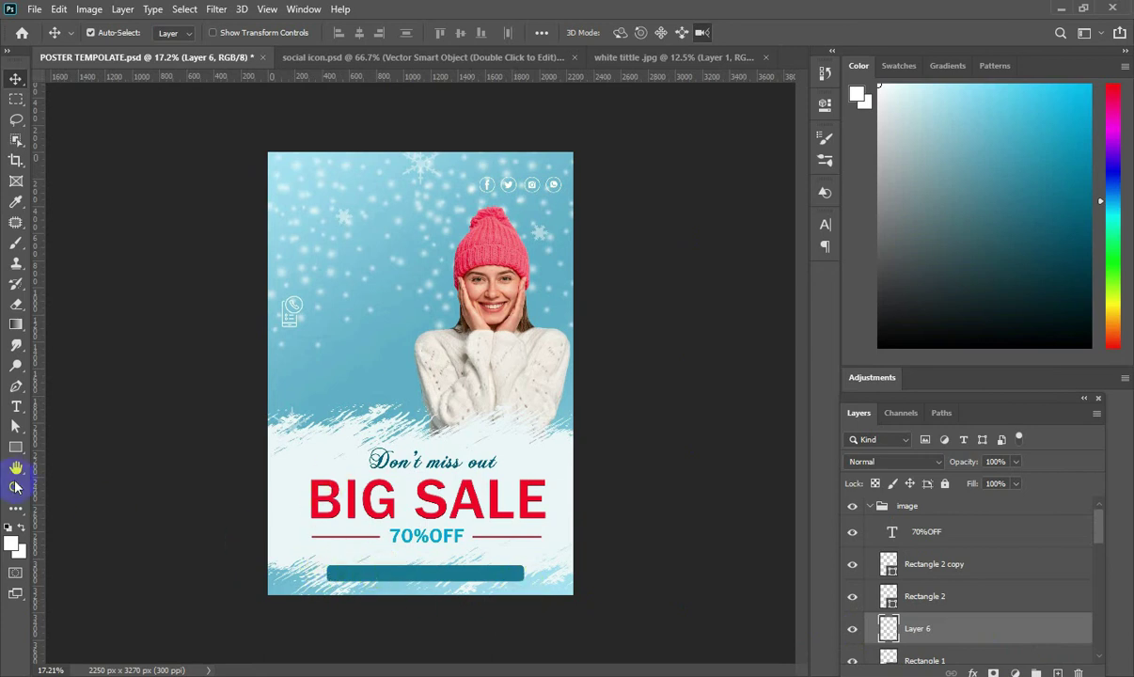
click(15, 406)
click(336, 572)
text(www.your)
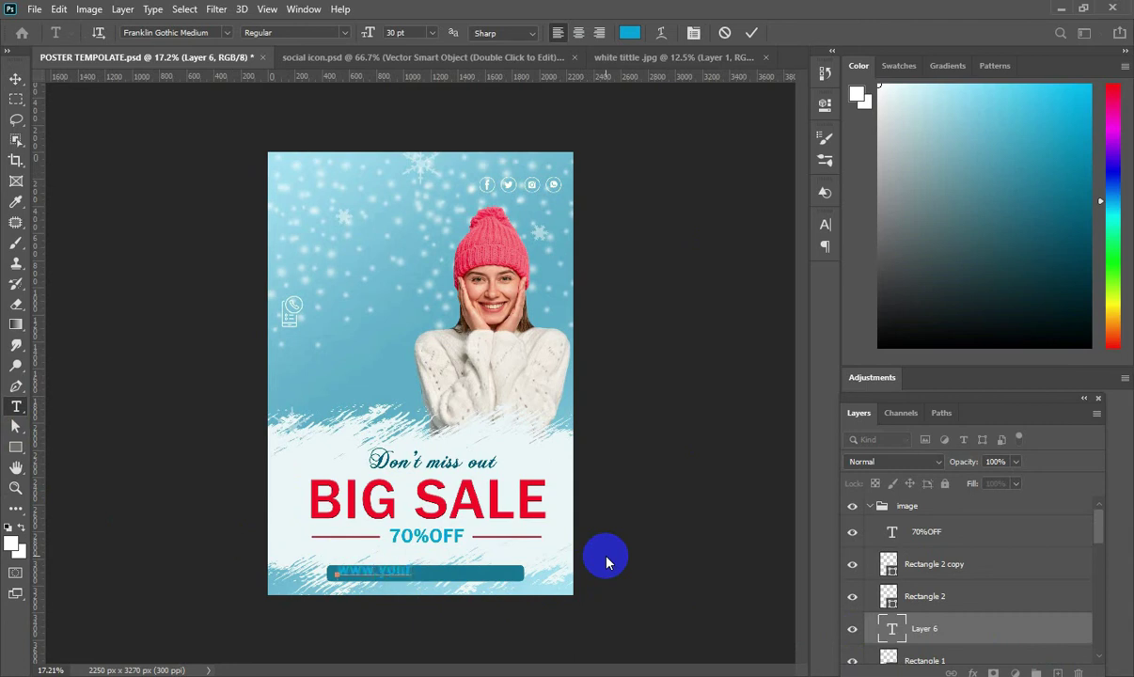
text(websi)
text(te.com)
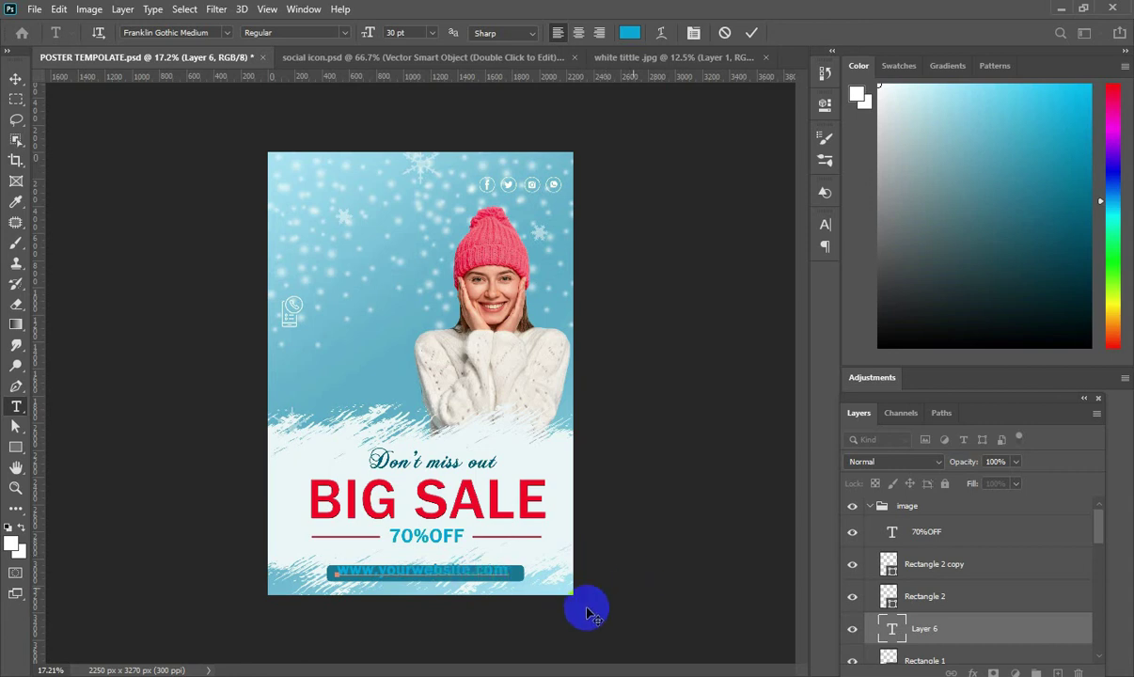
click(751, 32)
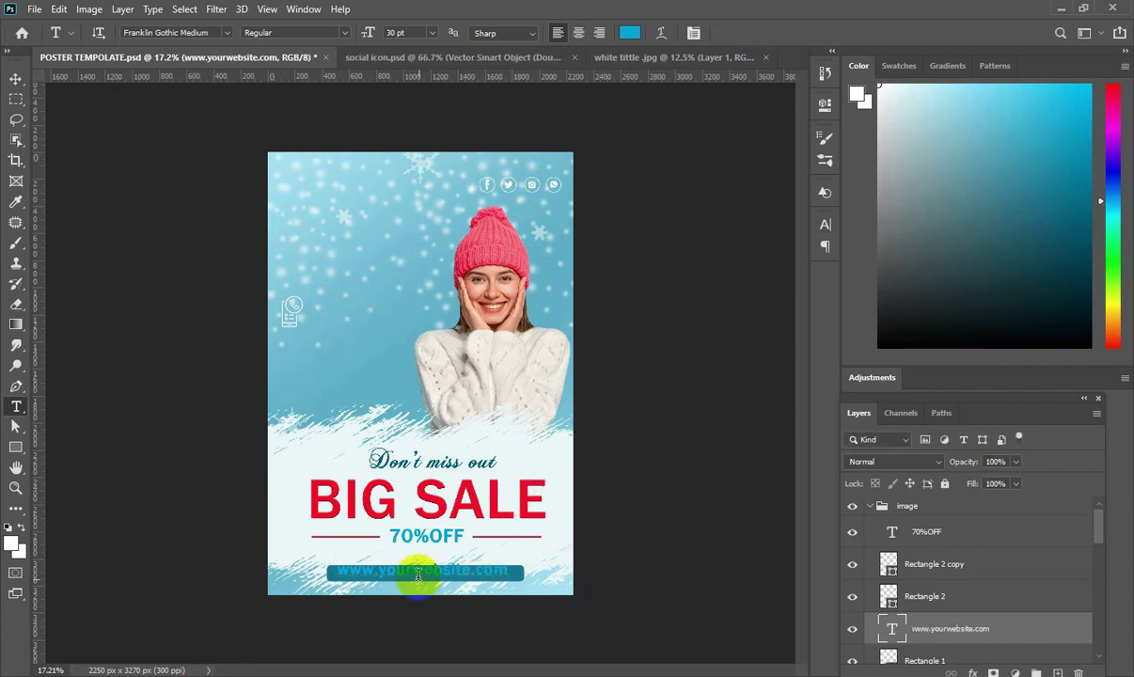
Make the website text white
double_click(405, 568)
click(630, 32)
drag(769, 439, 597, 288)
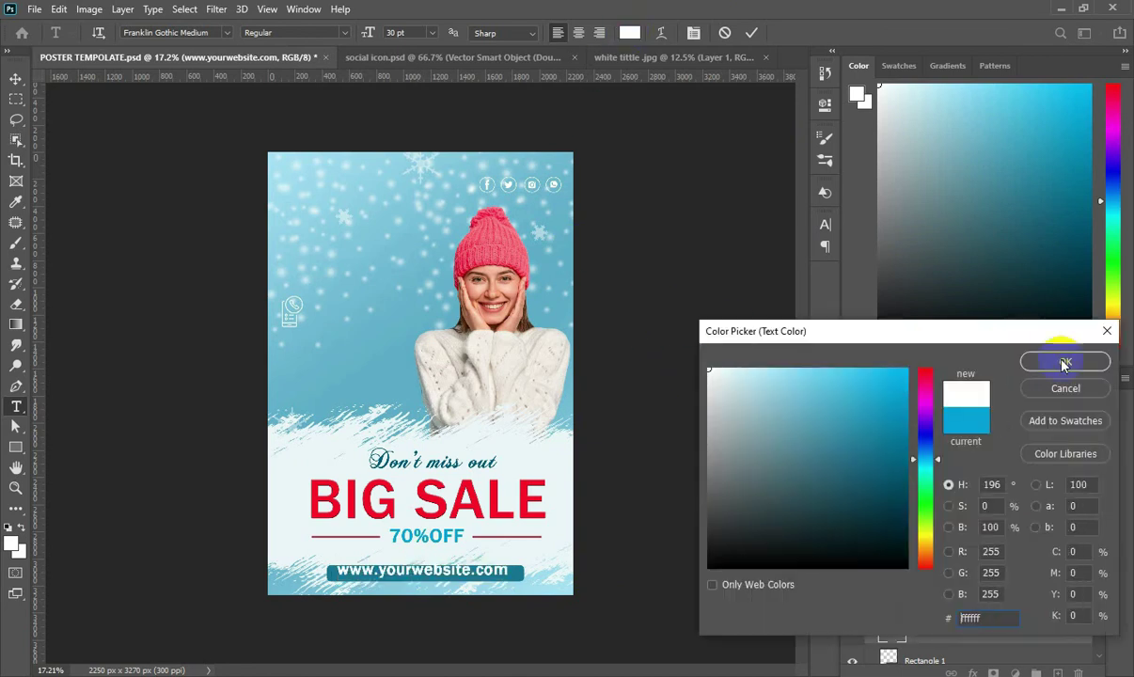
click(1066, 361)
click(751, 32)
Position the website text on the teal bar and scale it to about 88%
click(16, 79)
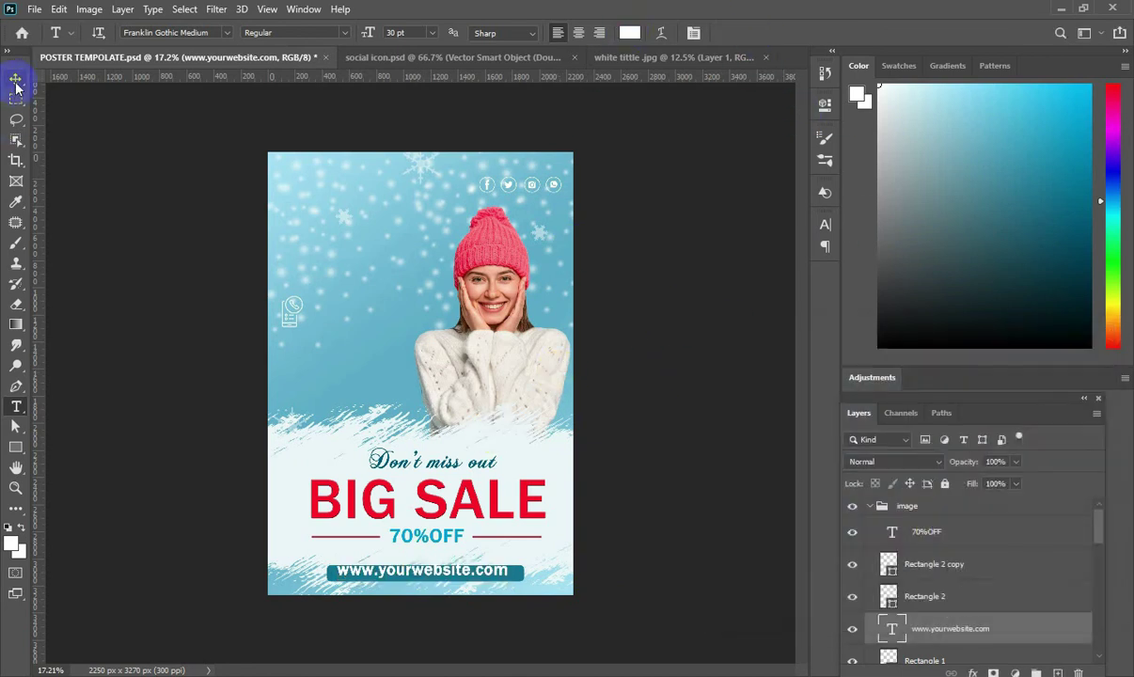
drag(387, 599, 395, 603)
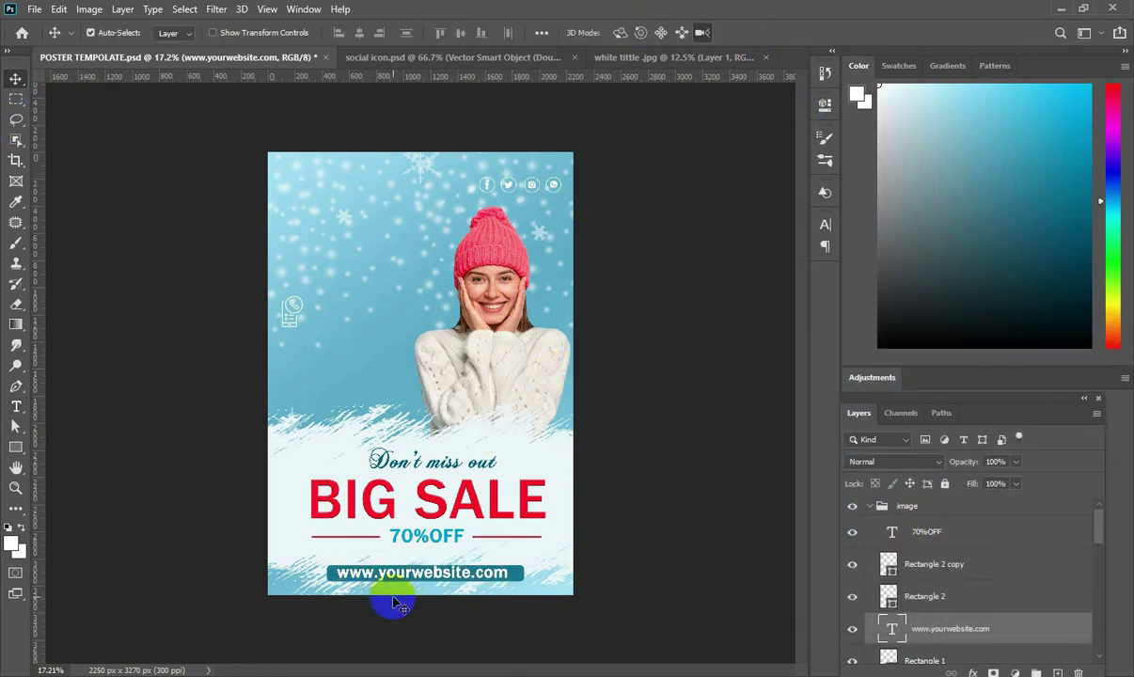
key(ctrl+t)
drag(335, 565, 356, 567)
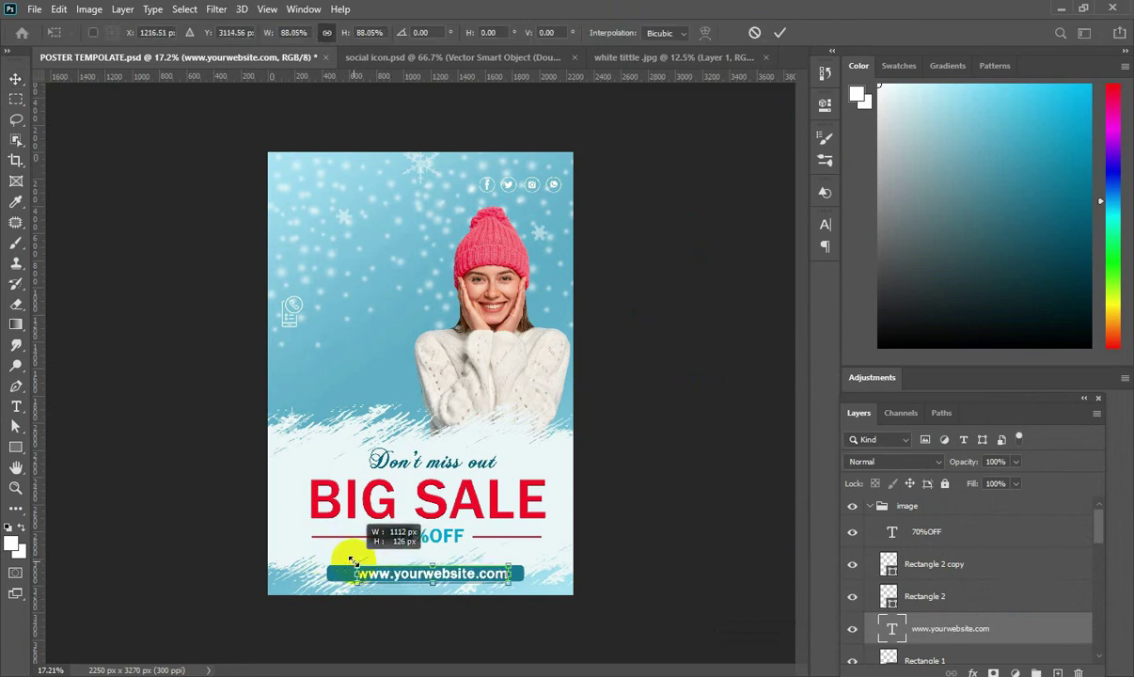
click(779, 34)
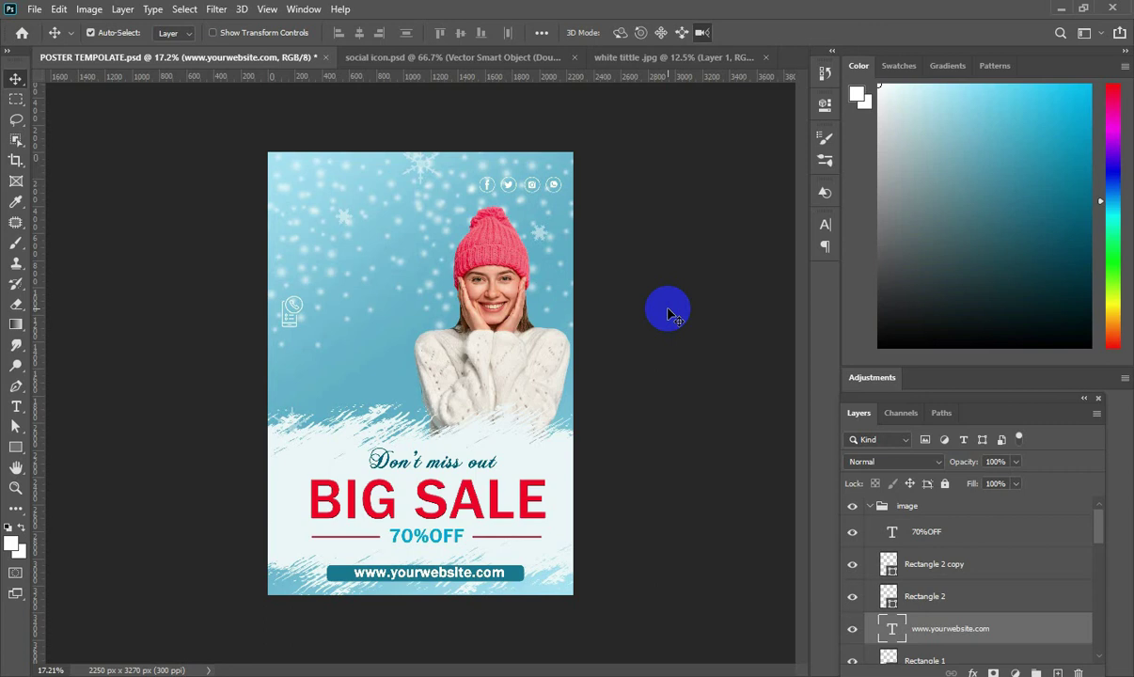
key(ctrl+minus)
Collapse the image group and add a new empty layer at the top of the stack
key(ctrl+0)
click(908, 509)
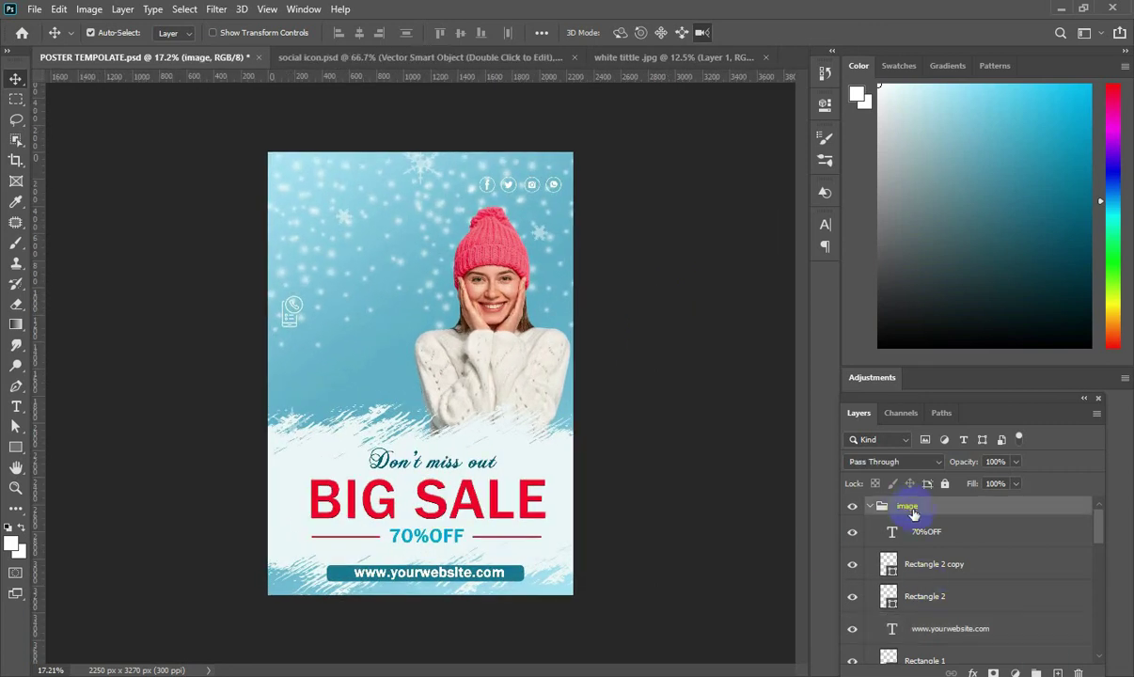
click(1057, 671)
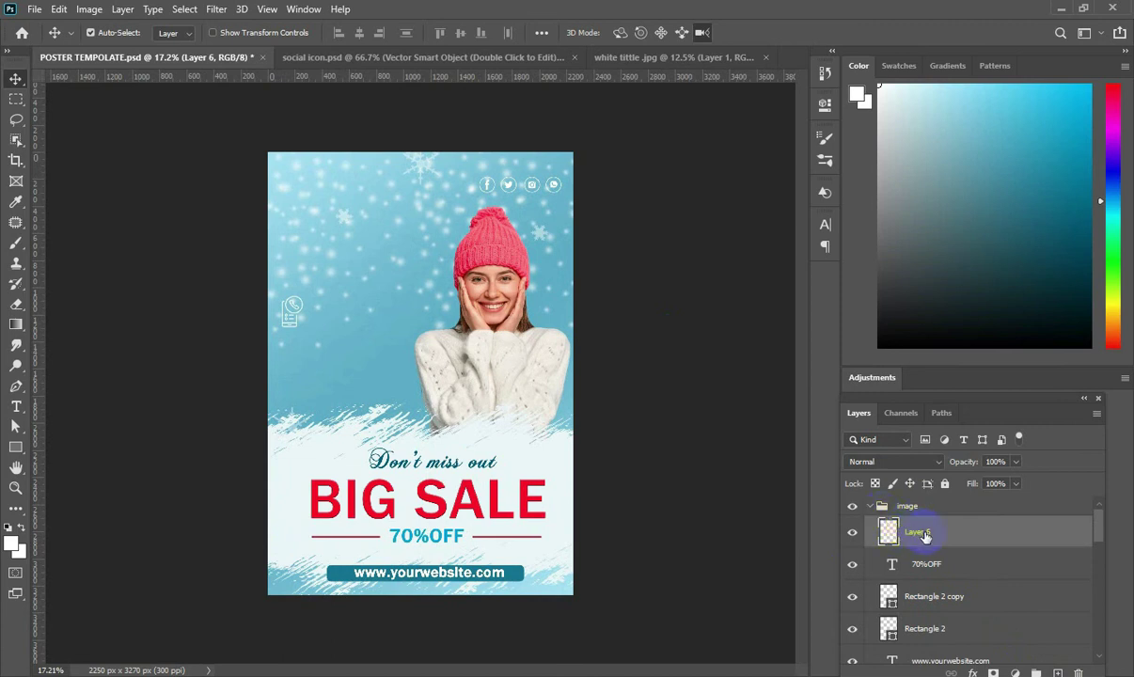
click(870, 506)
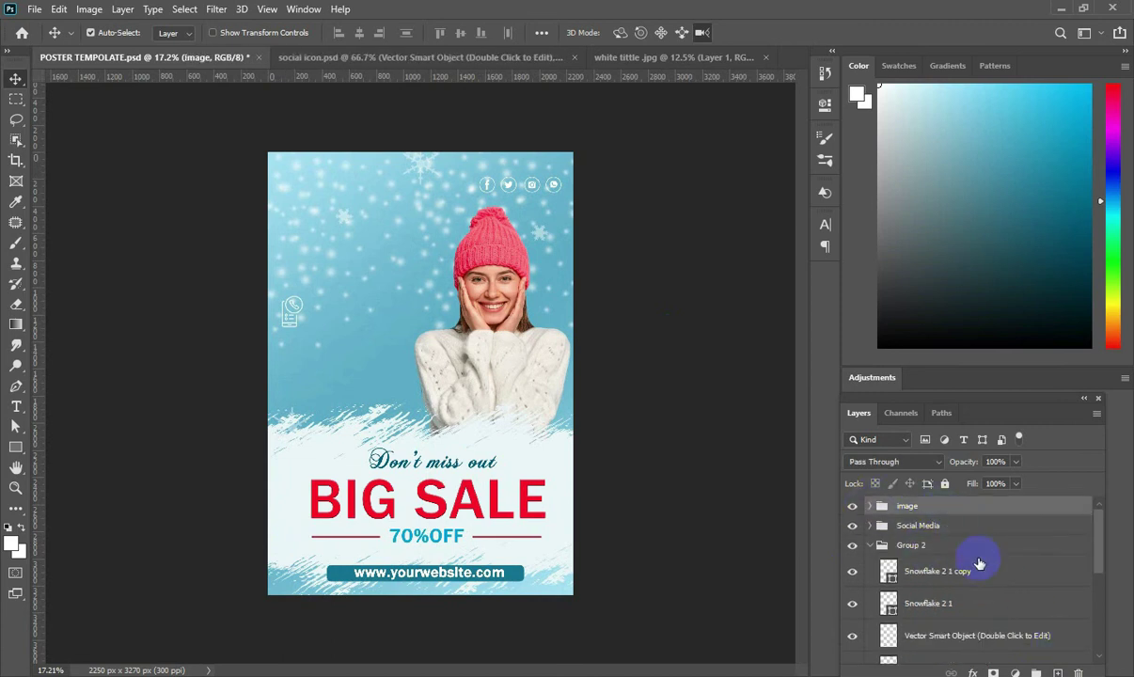
click(1057, 671)
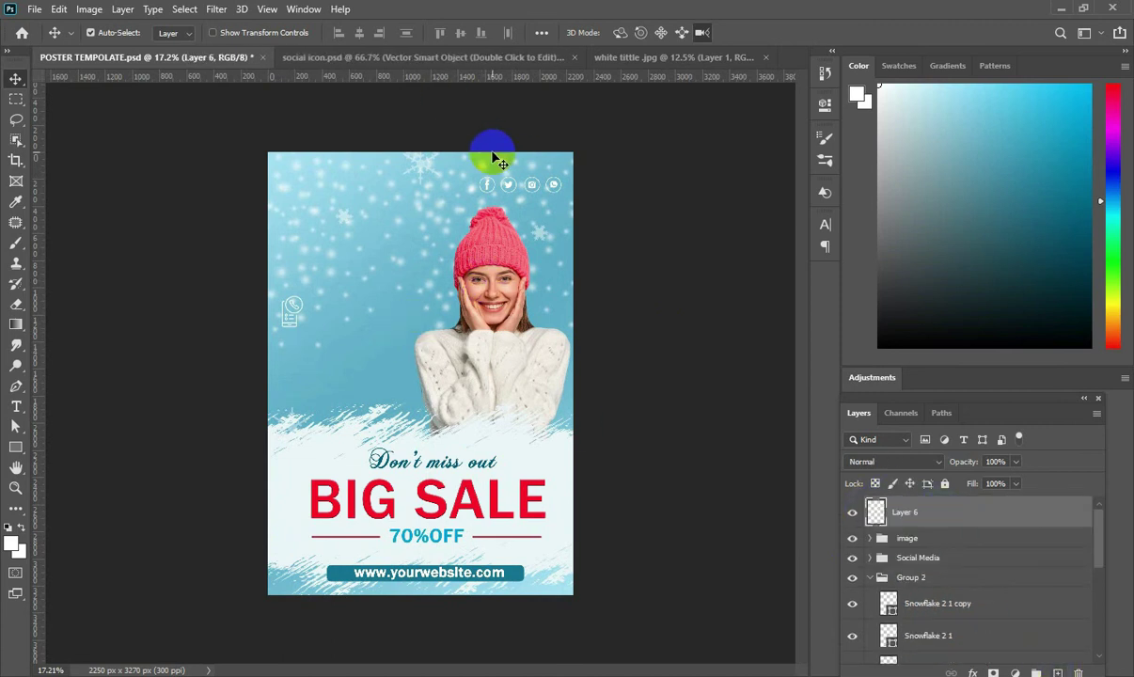
Switch to the Custom Shape Tool and bring up the Shape picker list
right_click(16, 447)
click(65, 523)
click(637, 33)
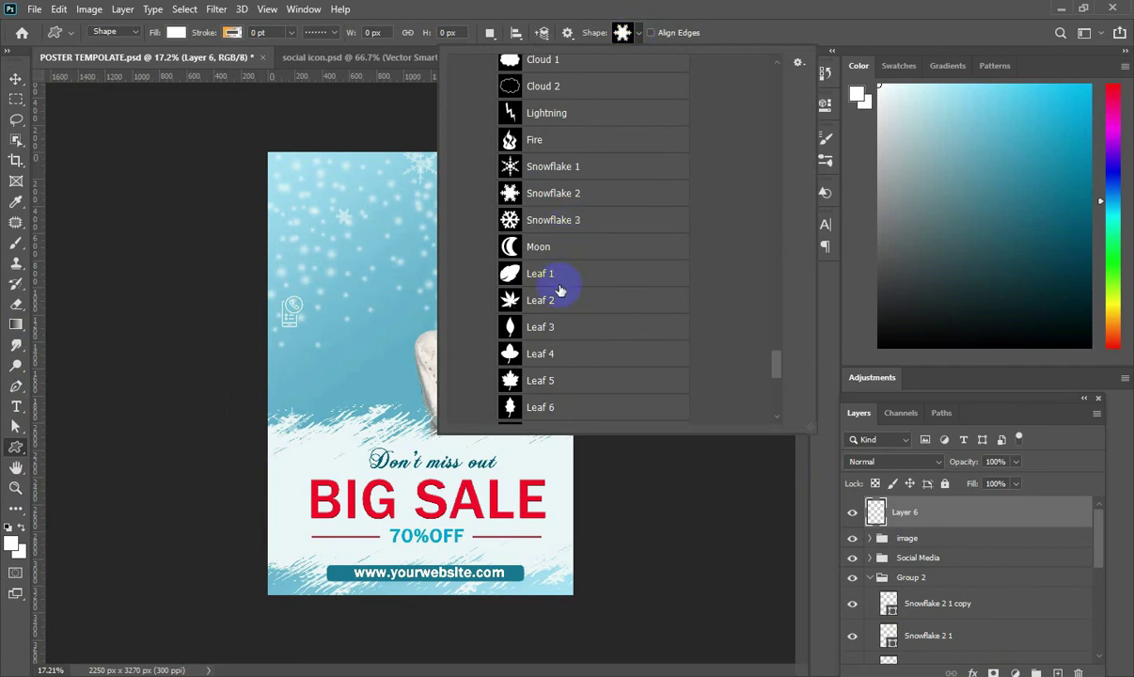
Pick Flower 1 from the shape list and draw a white flower on the poster's left side
scroll(553, 315, down, 1)
scroll(556, 318, down, 3)
scroll(558, 316, down, 1)
scroll(559, 314, down, 3)
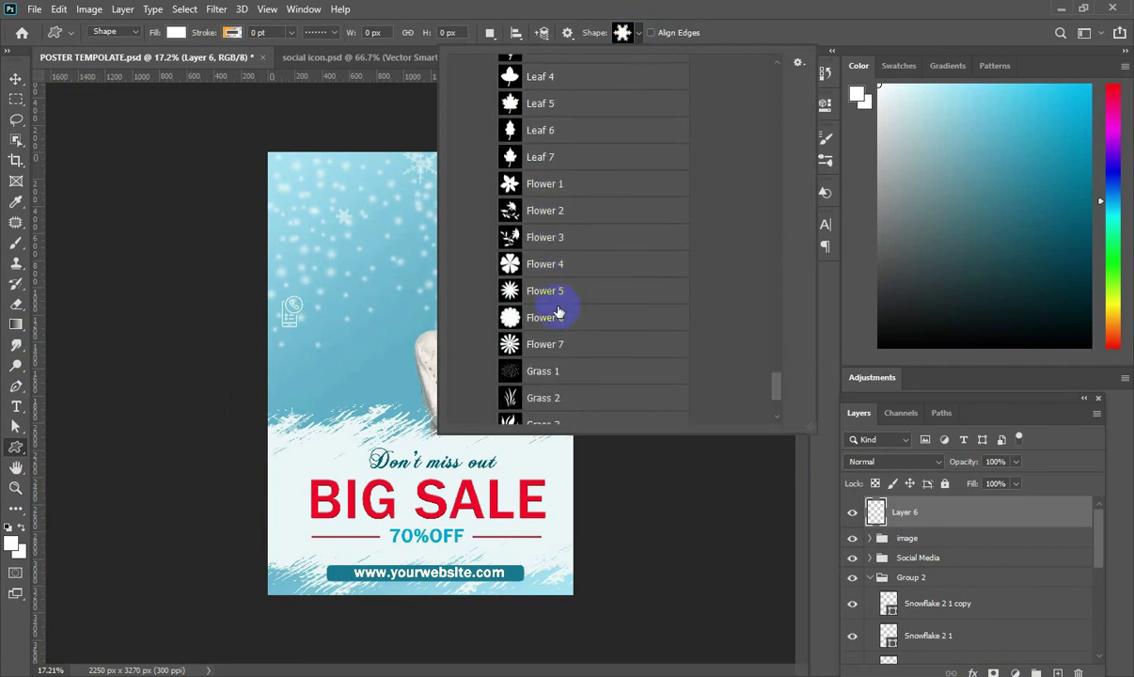
scroll(559, 311, down, 3)
scroll(560, 303, up, 5)
scroll(561, 303, up, 3)
scroll(560, 302, up, 3)
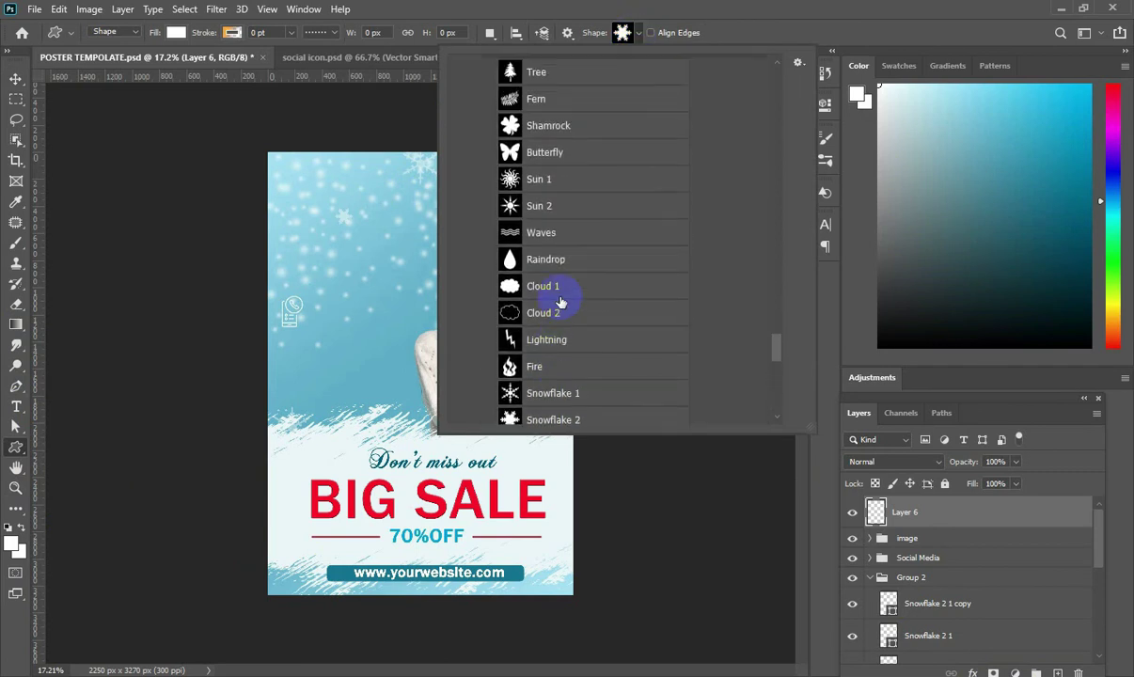
scroll(560, 302, up, 1)
scroll(560, 302, down, 1)
scroll(562, 301, down, 3)
scroll(502, 299, down, 1)
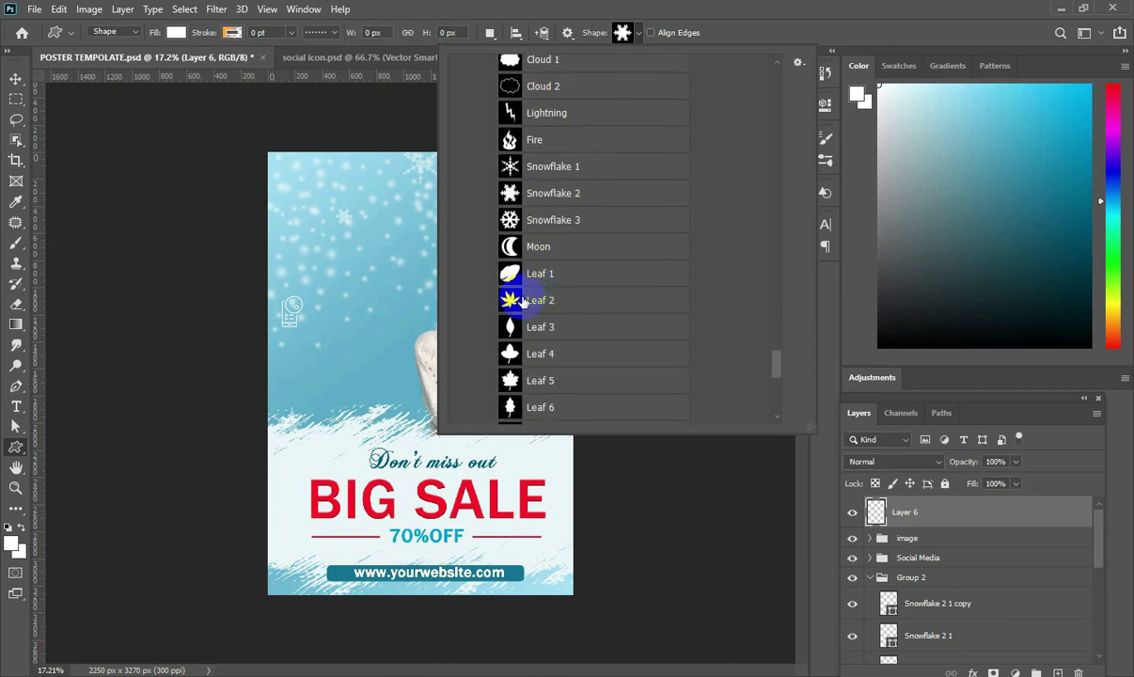
scroll(519, 299, down, 1)
scroll(532, 398, down, 1)
click(524, 386)
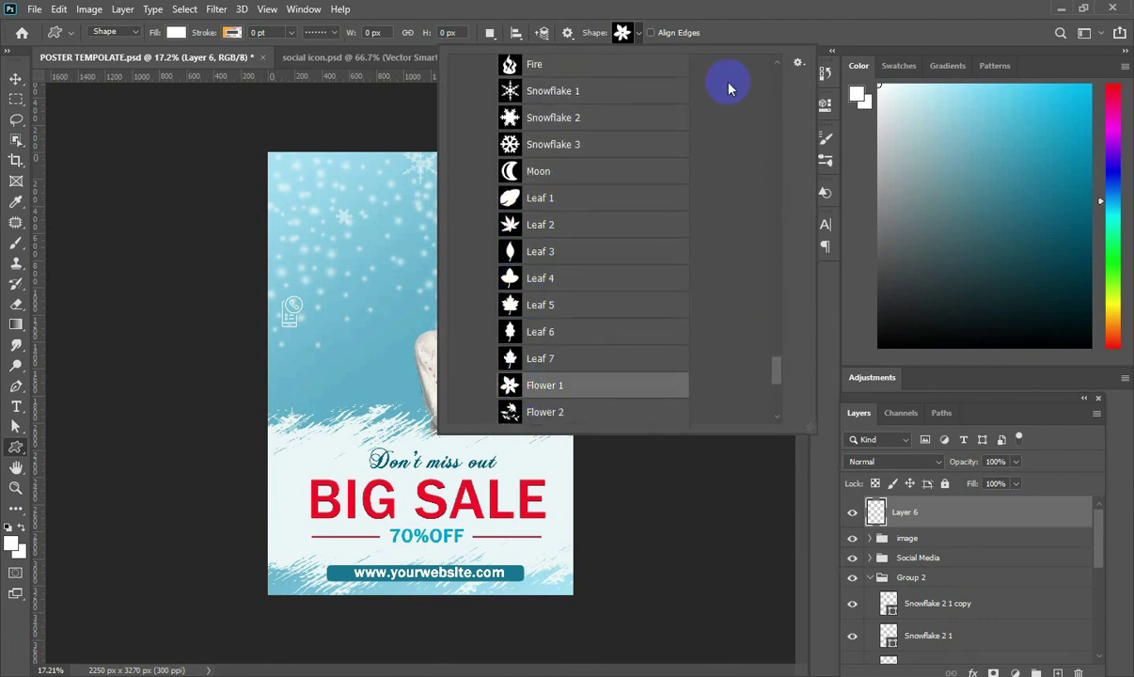
click(296, 374)
drag(301, 376, 357, 432)
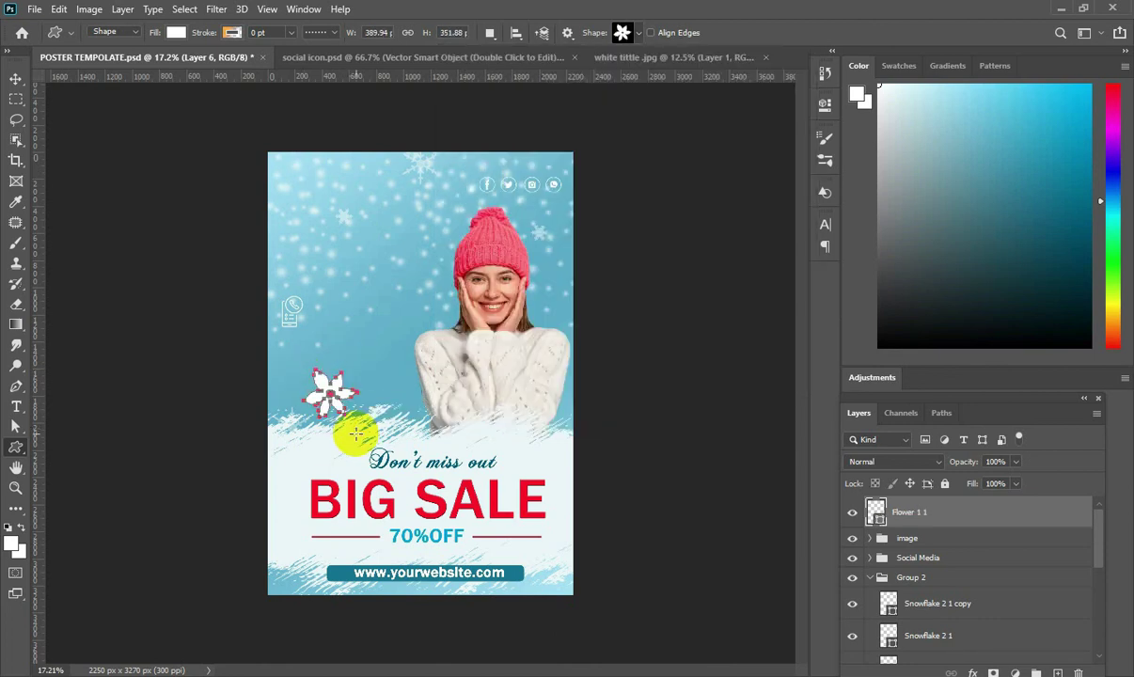
Recolor the flower with the red sampled from BIG SALE
click(16, 78)
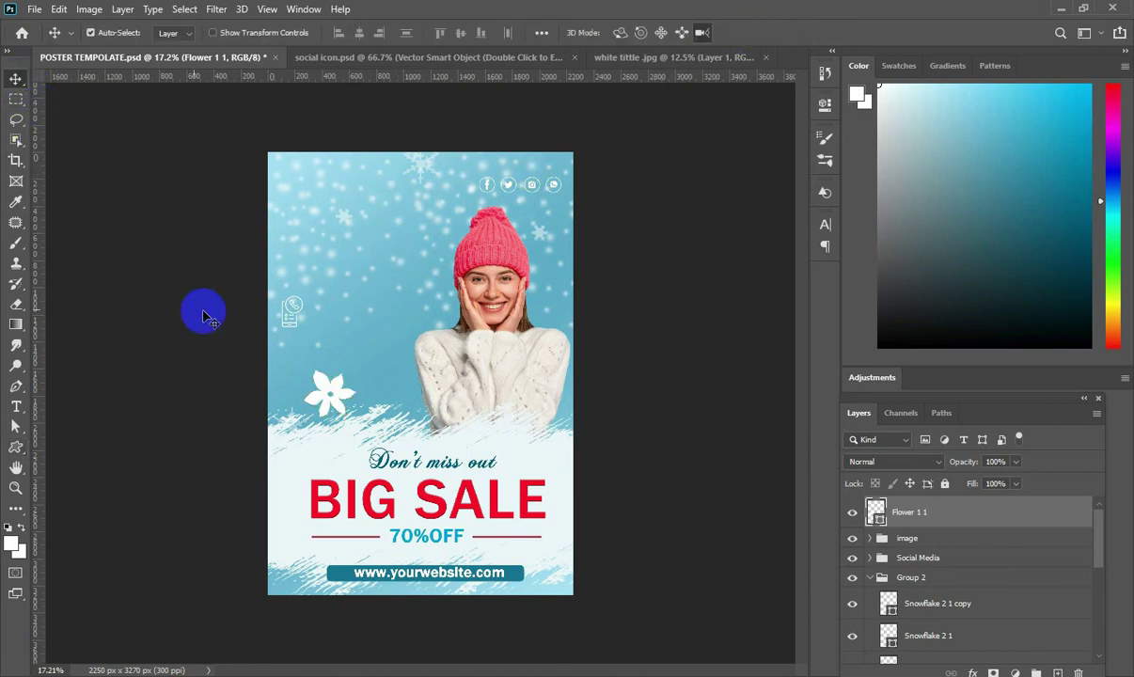
click(329, 395)
double_click(876, 512)
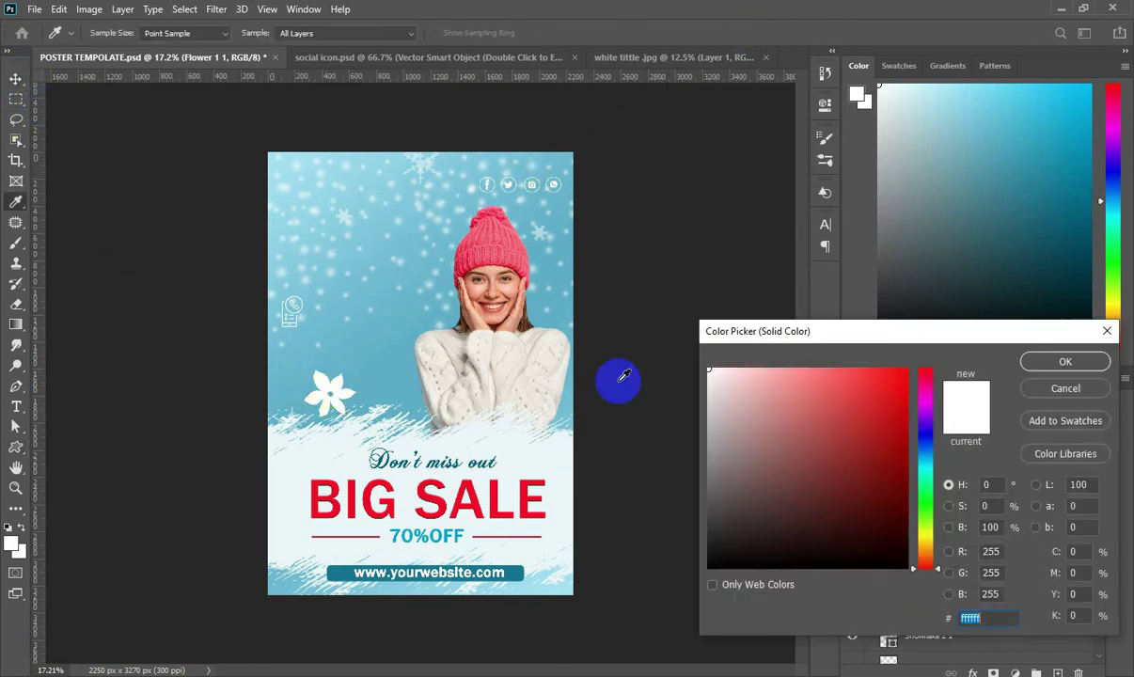
click(519, 300)
click(345, 480)
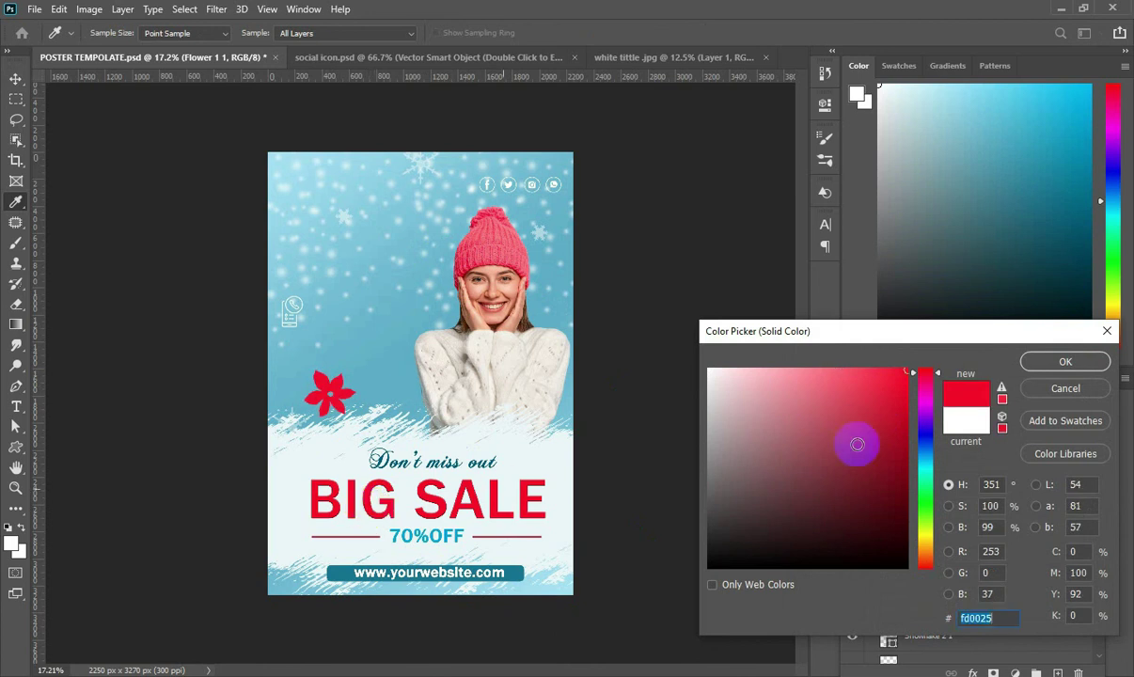
key(Return)
Duplicate the red flower and shrink both flowers to about half size
key(ctrl+j)
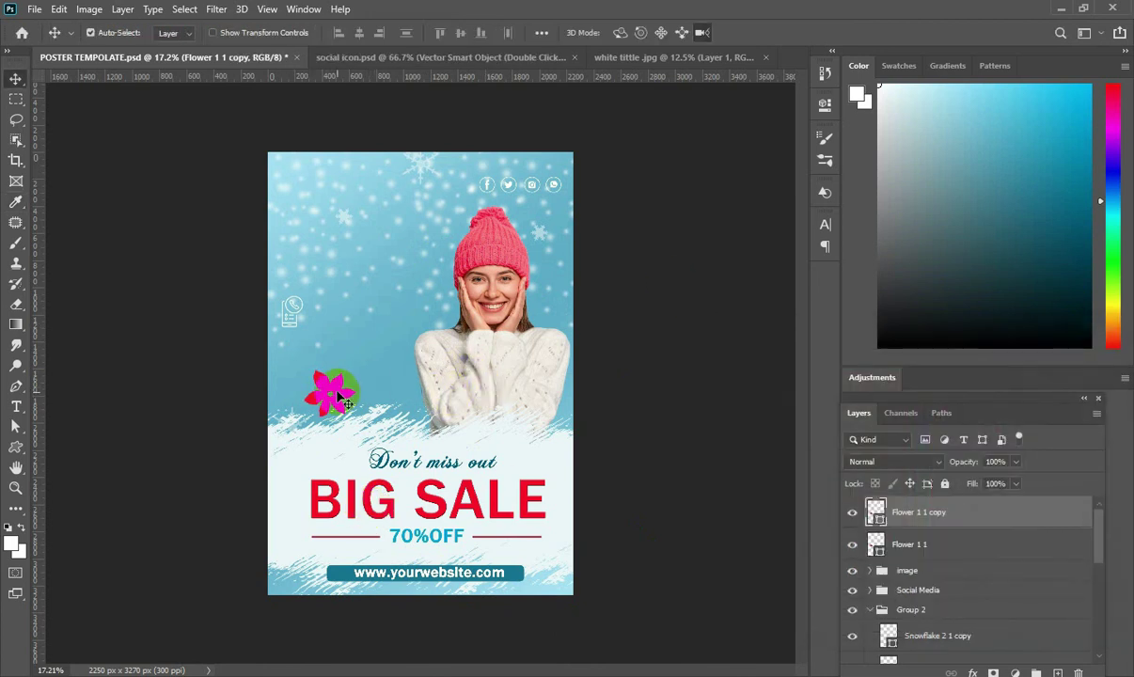
drag(329, 393, 539, 303)
drag(342, 400, 381, 365)
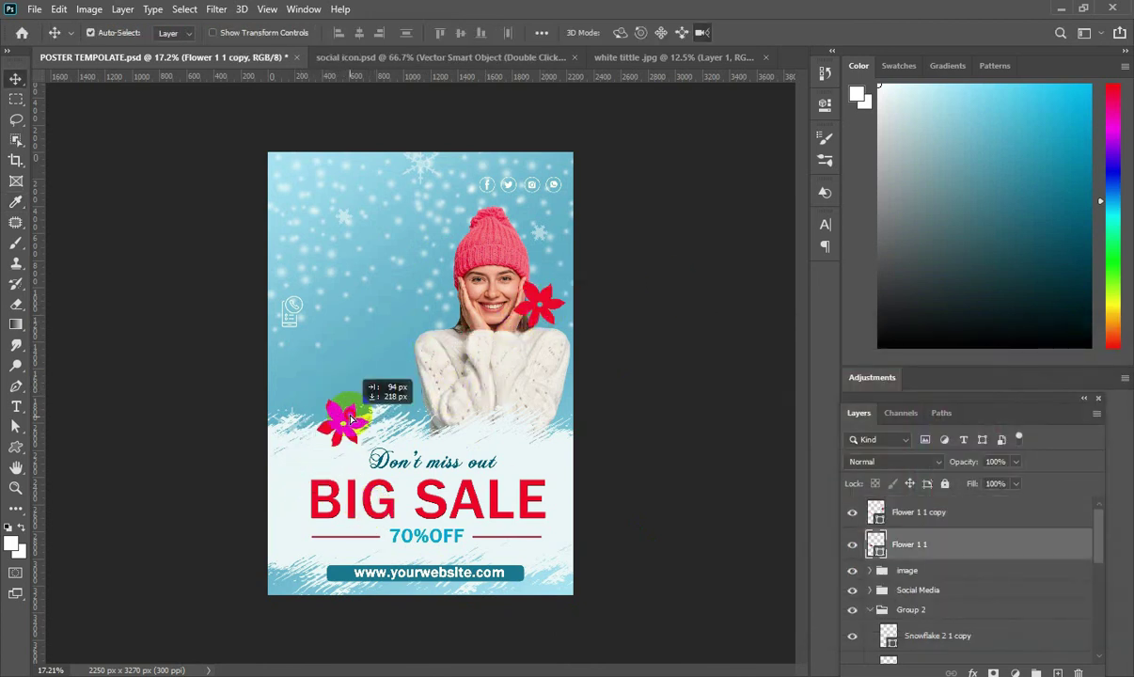
shift+click(912, 530)
key(ctrl+t)
drag(539, 248, 467, 350)
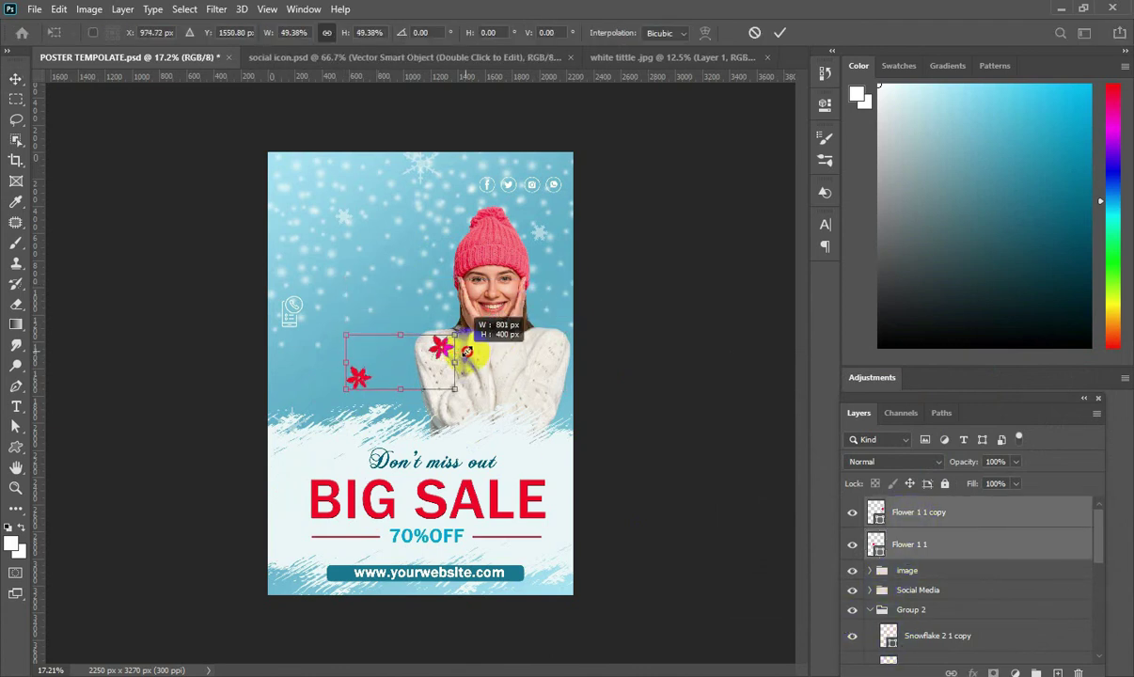
click(779, 33)
Move one flower to the left edge beside BIG and the other to the right edge
click(357, 390)
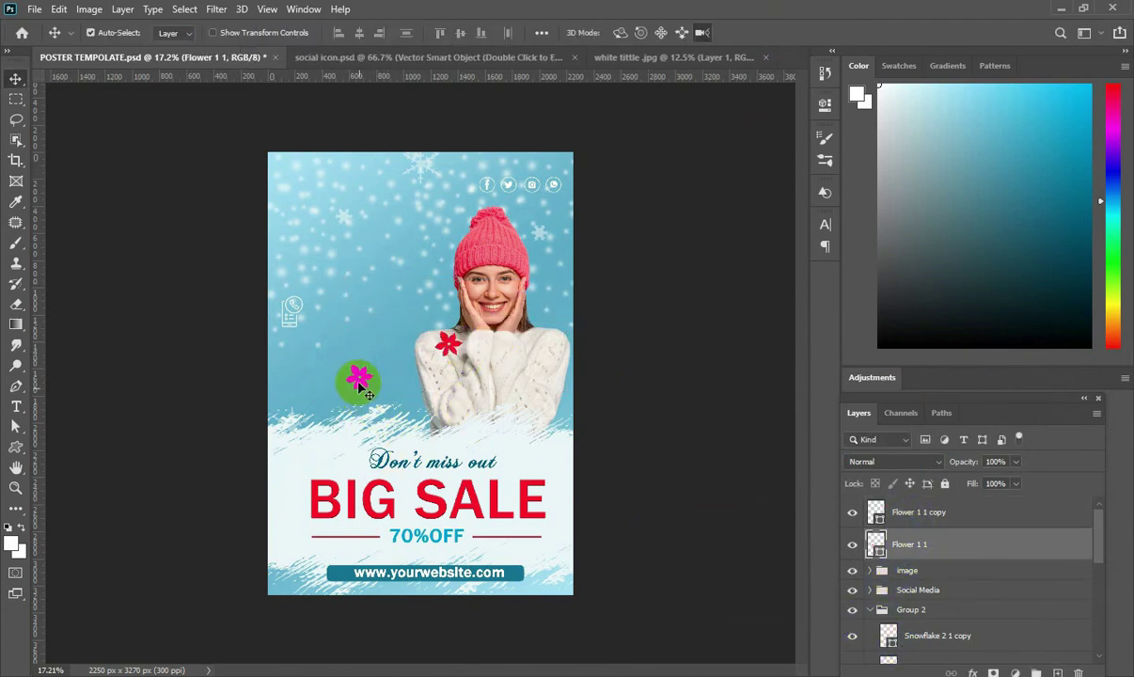
drag(359, 386, 281, 530)
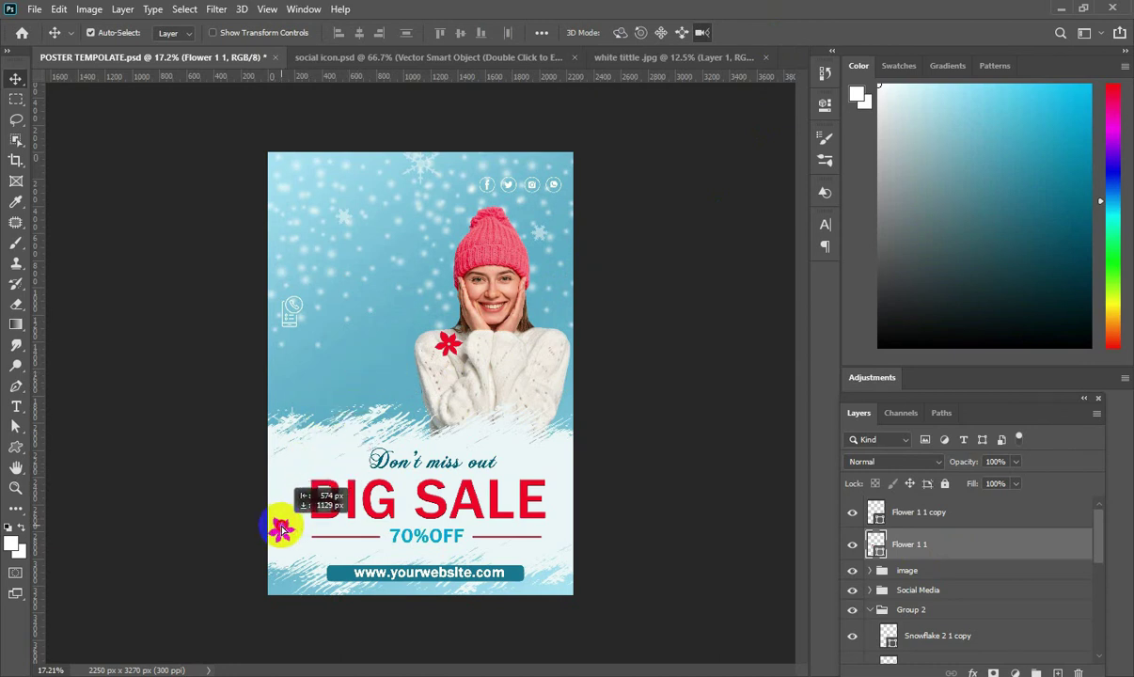
click(449, 346)
drag(460, 350, 571, 303)
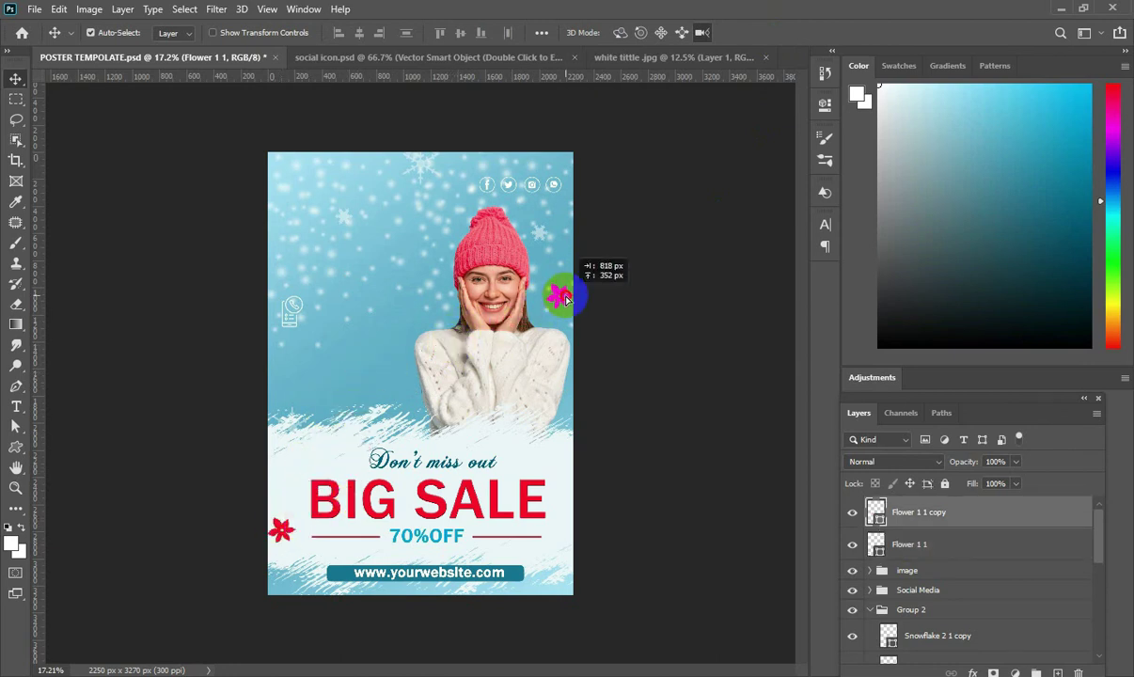
shift+click(929, 513)
click(1016, 462)
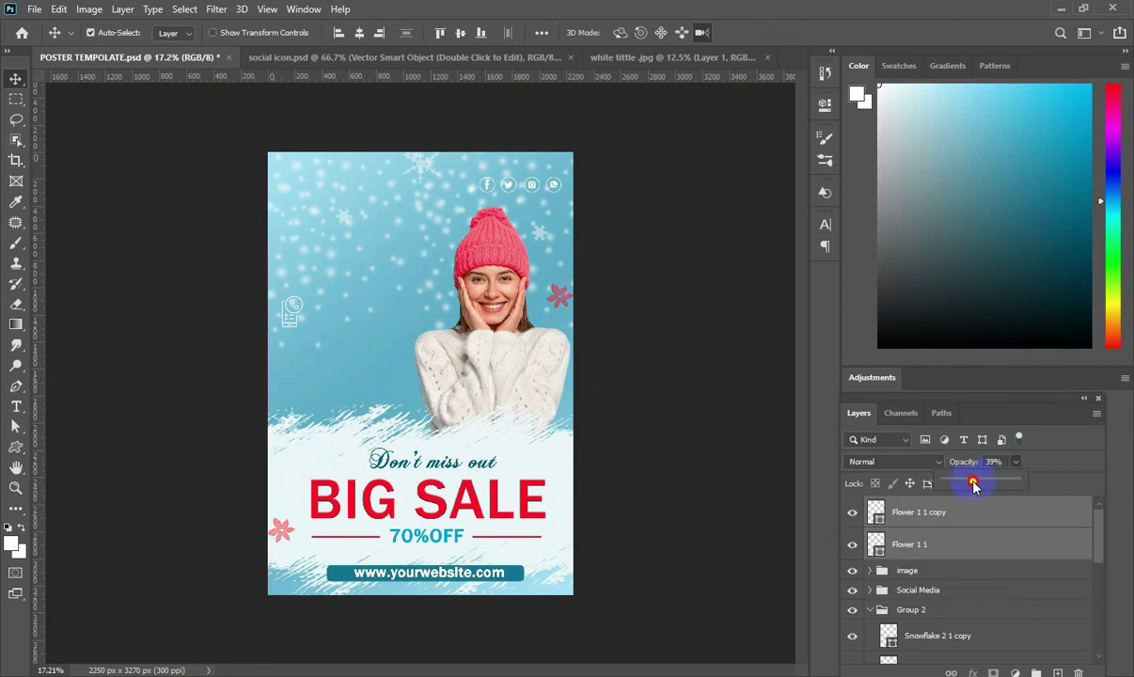
Lower Group 1's opacity to 67%
scroll(423, 268, up, 2)
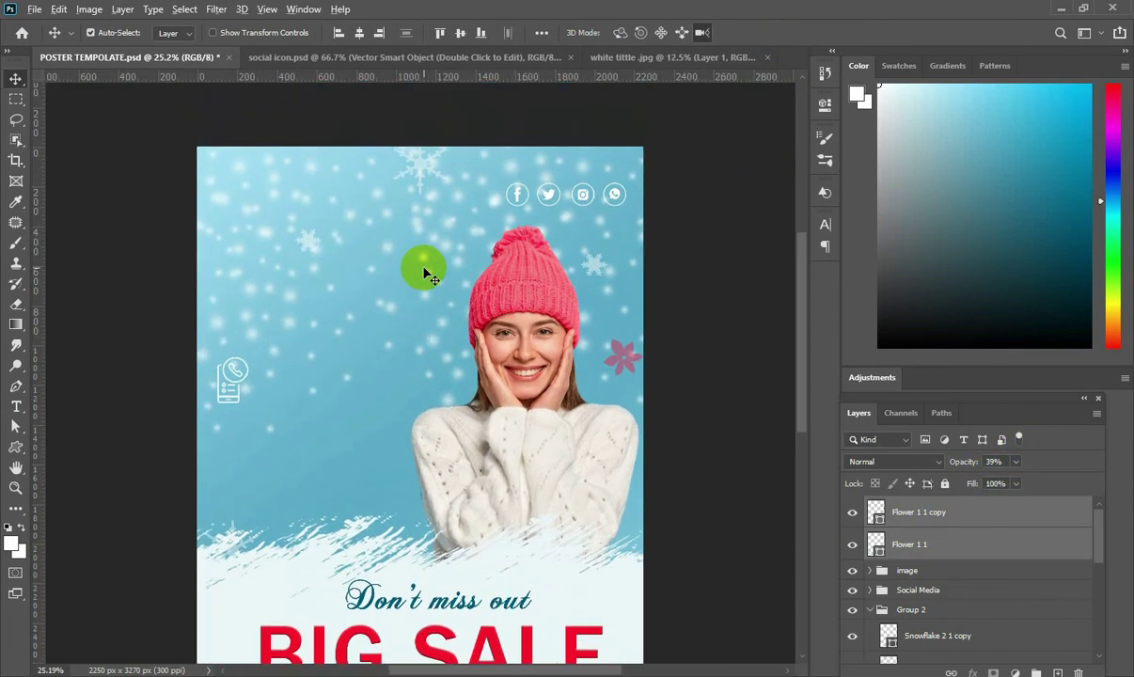
scroll(425, 274, up, 1)
click(491, 263)
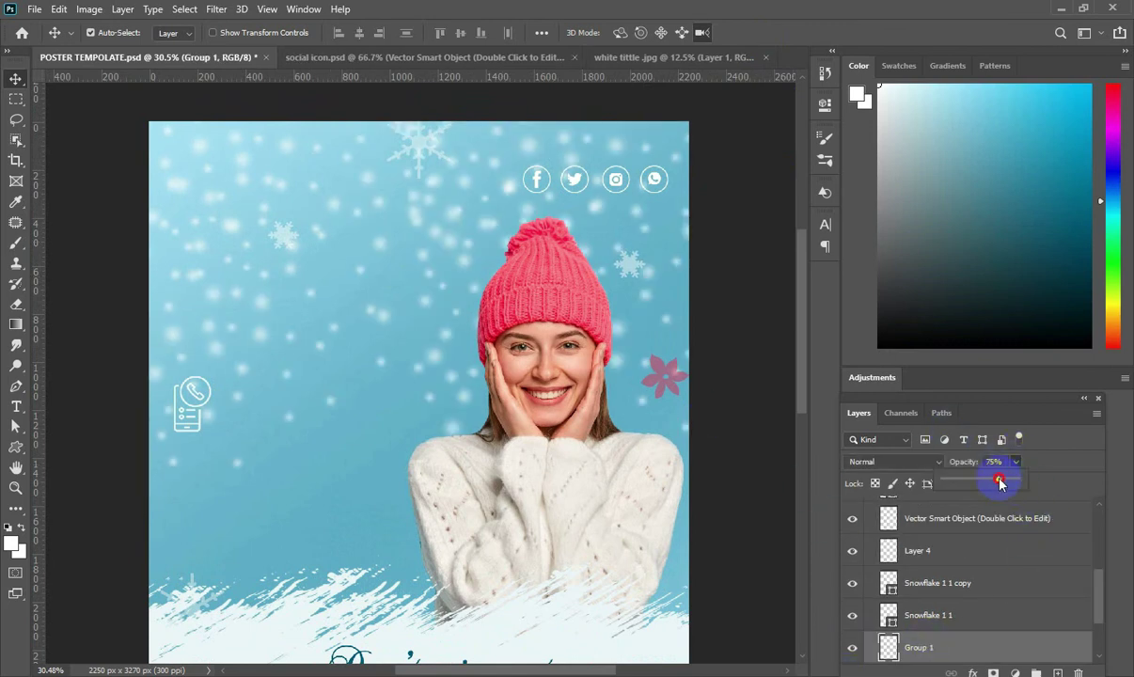
drag(1016, 487, 995, 482)
Select the Flower 1 copy layer and add a new empty layer above it
scroll(470, 380, down, 2)
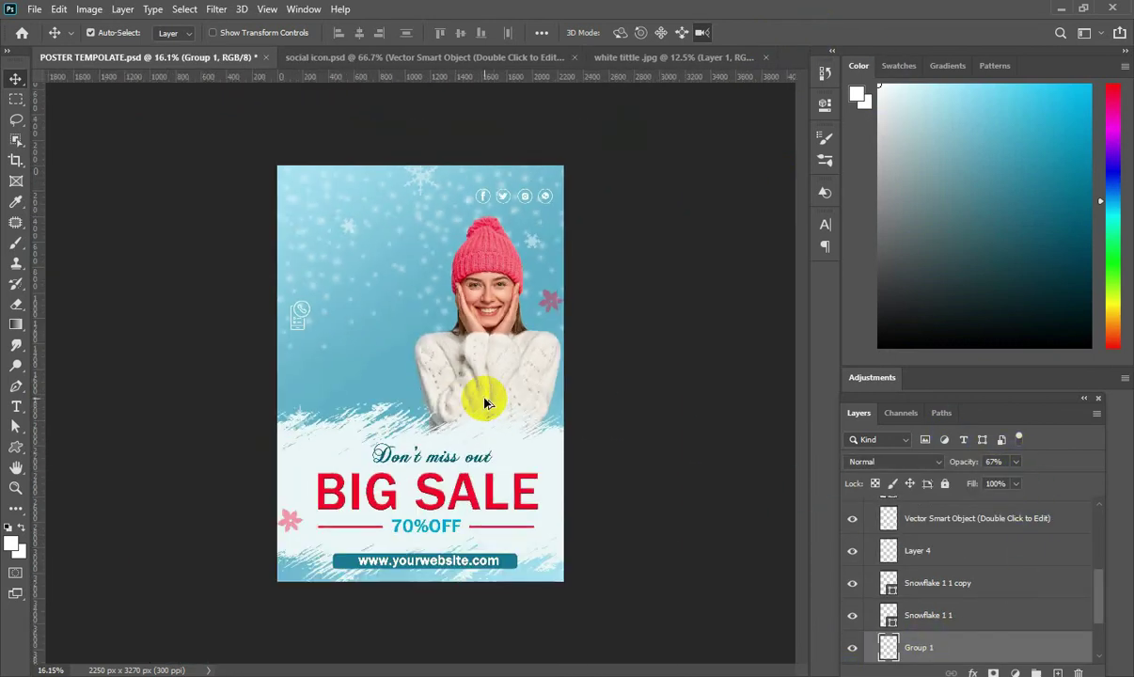
scroll(446, 380, up, 1)
scroll(312, 309, up, 1)
scroll(318, 316, up, 1)
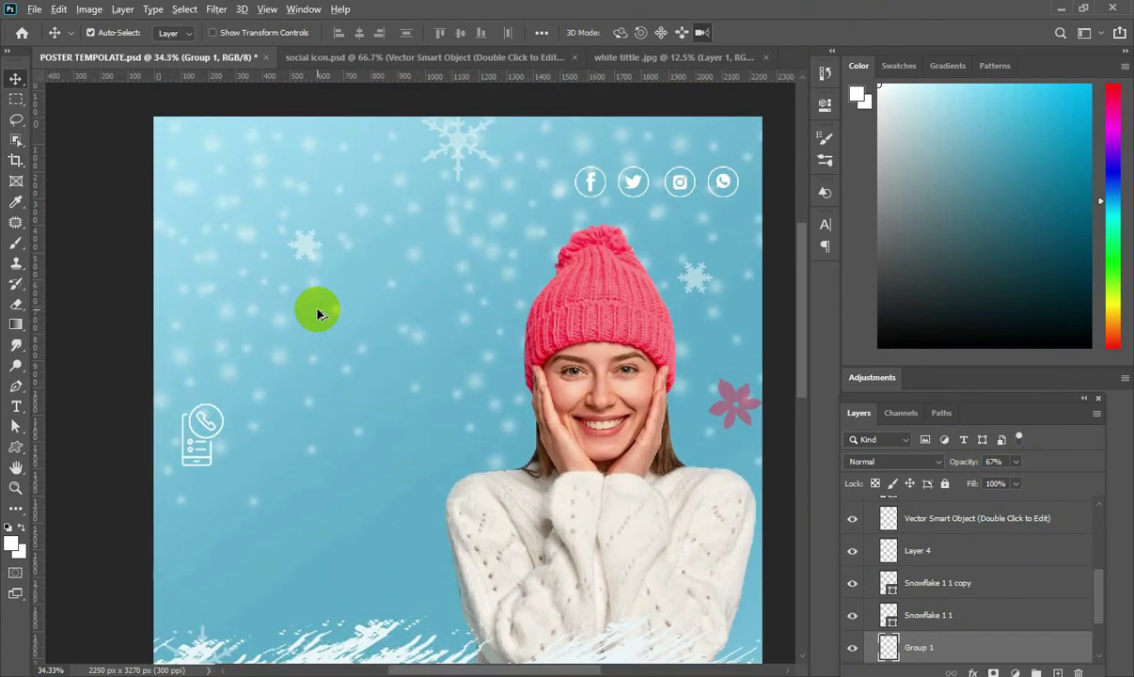
scroll(318, 316, up, 1)
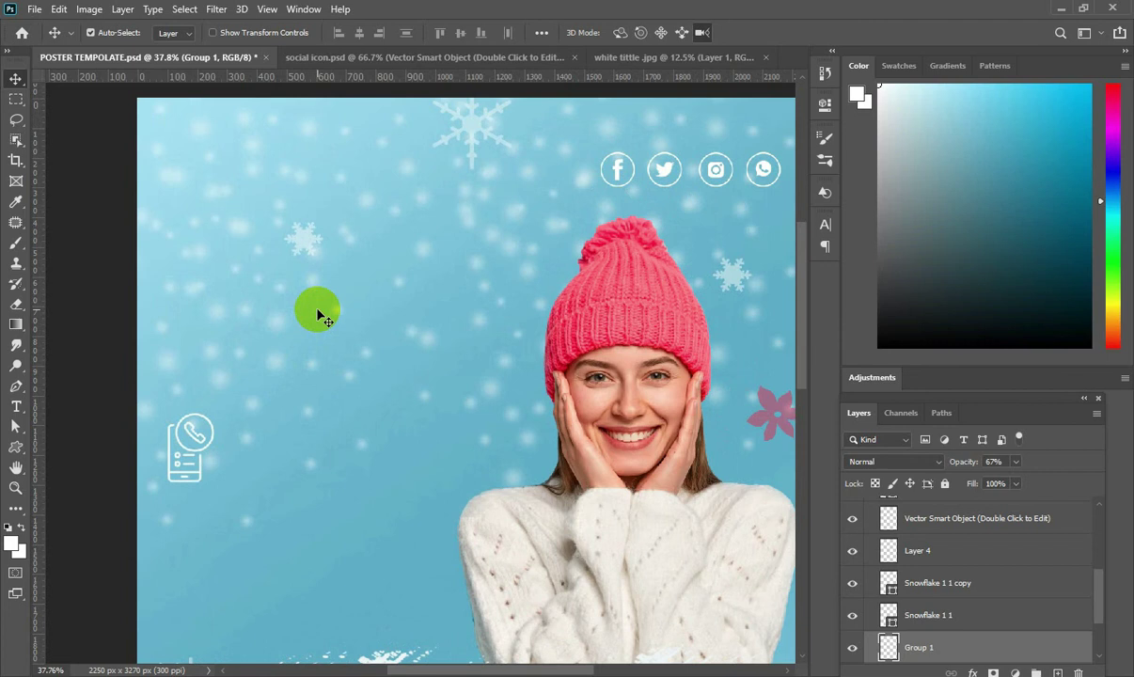
click(178, 435)
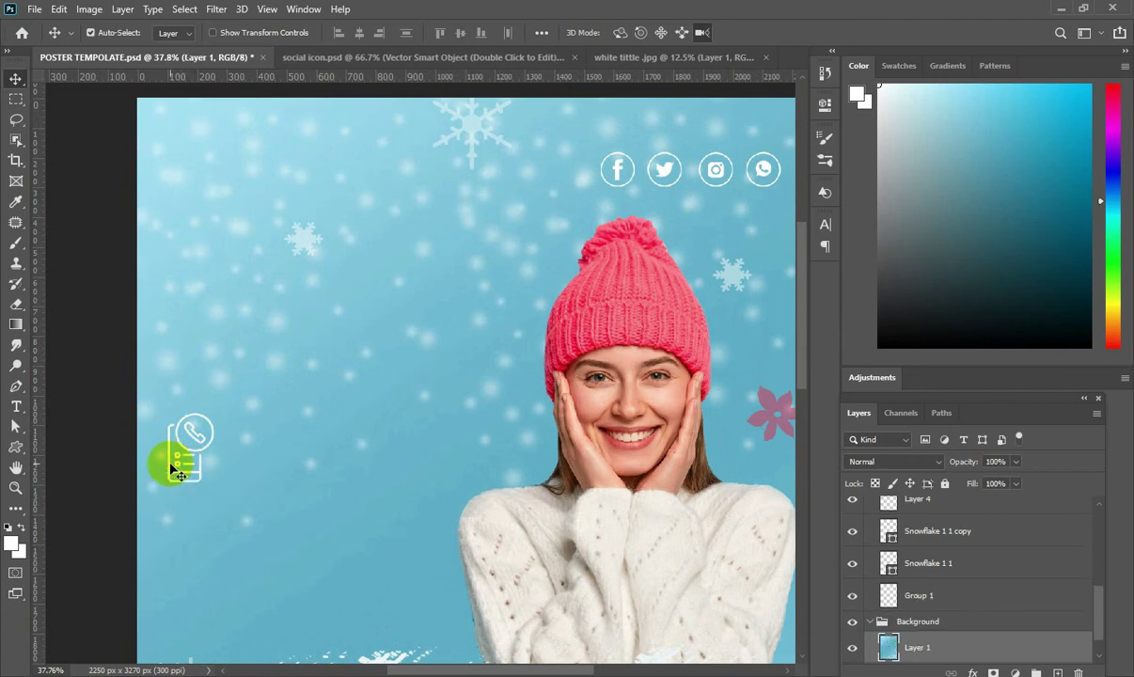
click(177, 461)
scroll(1011, 574, up, 3)
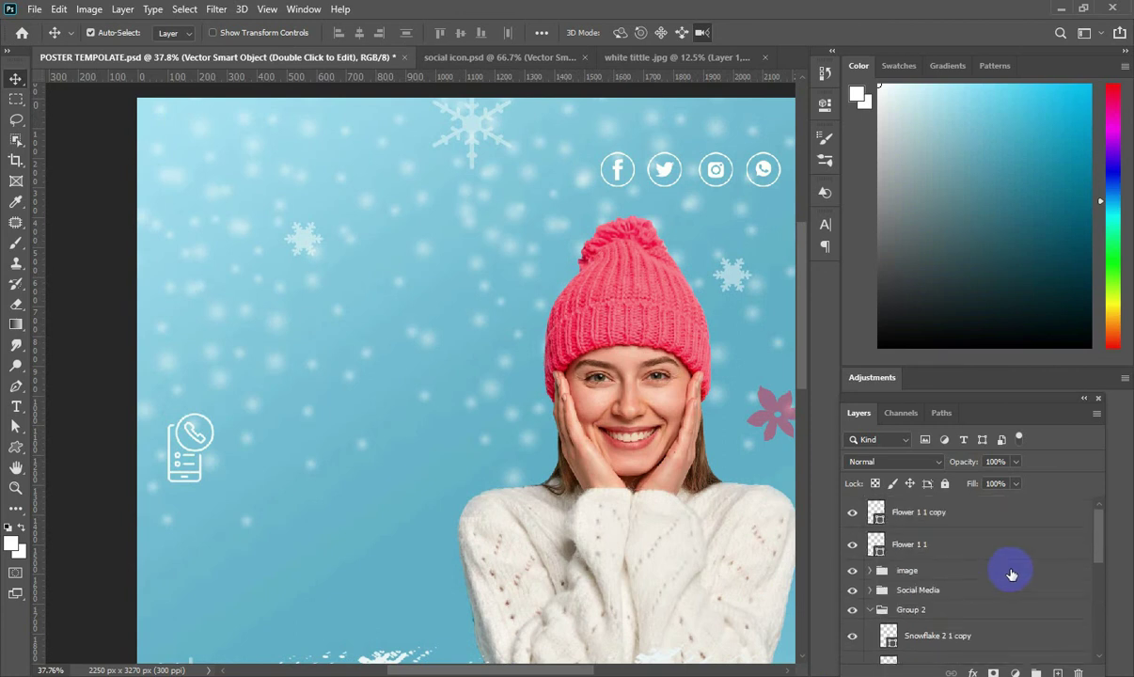
click(917, 515)
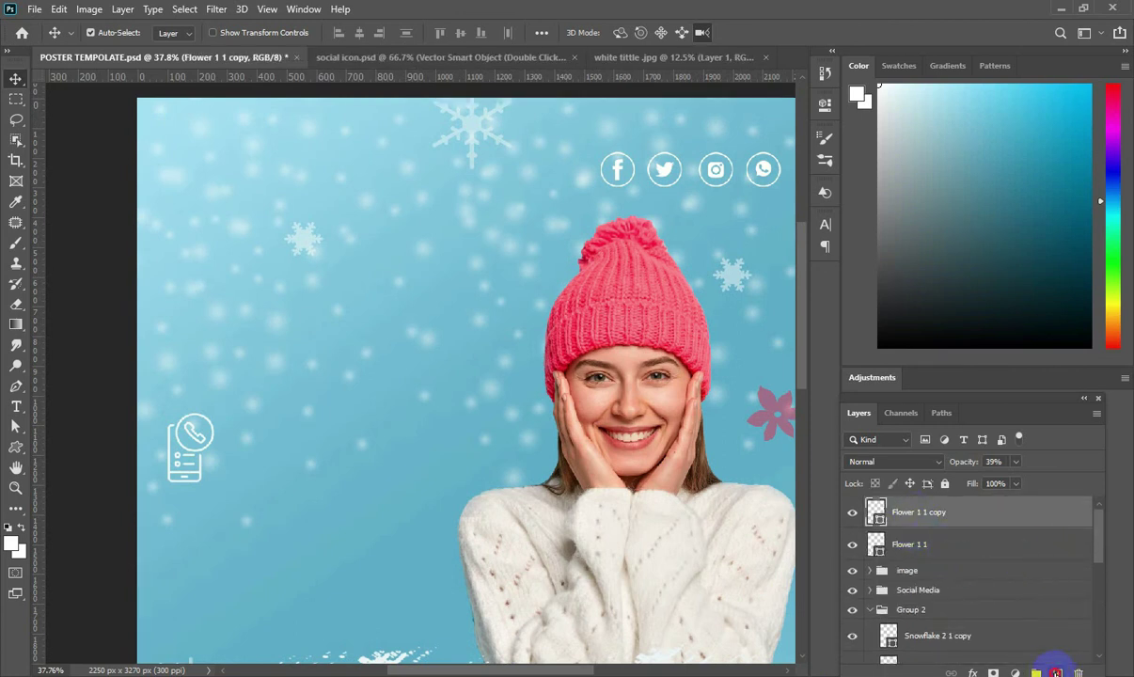
click(1057, 671)
Type a white contact phone number beside the poster's phone icon
click(16, 406)
click(228, 431)
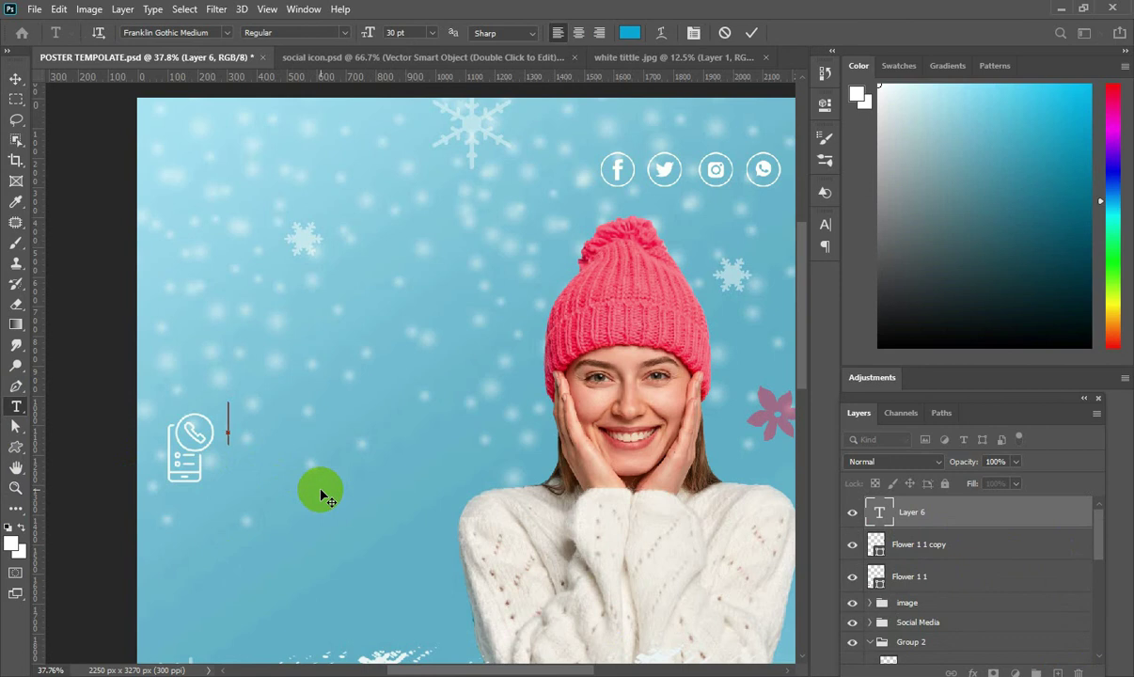
text(+)
key(BackSpace)
click(629, 32)
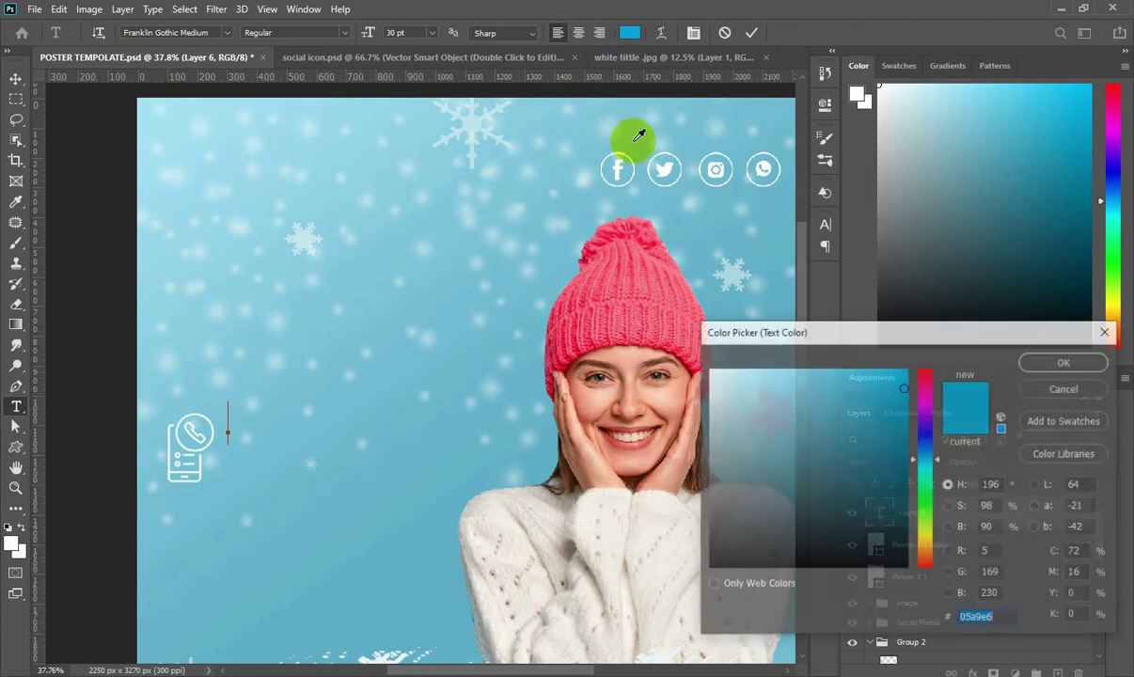
key(Return)
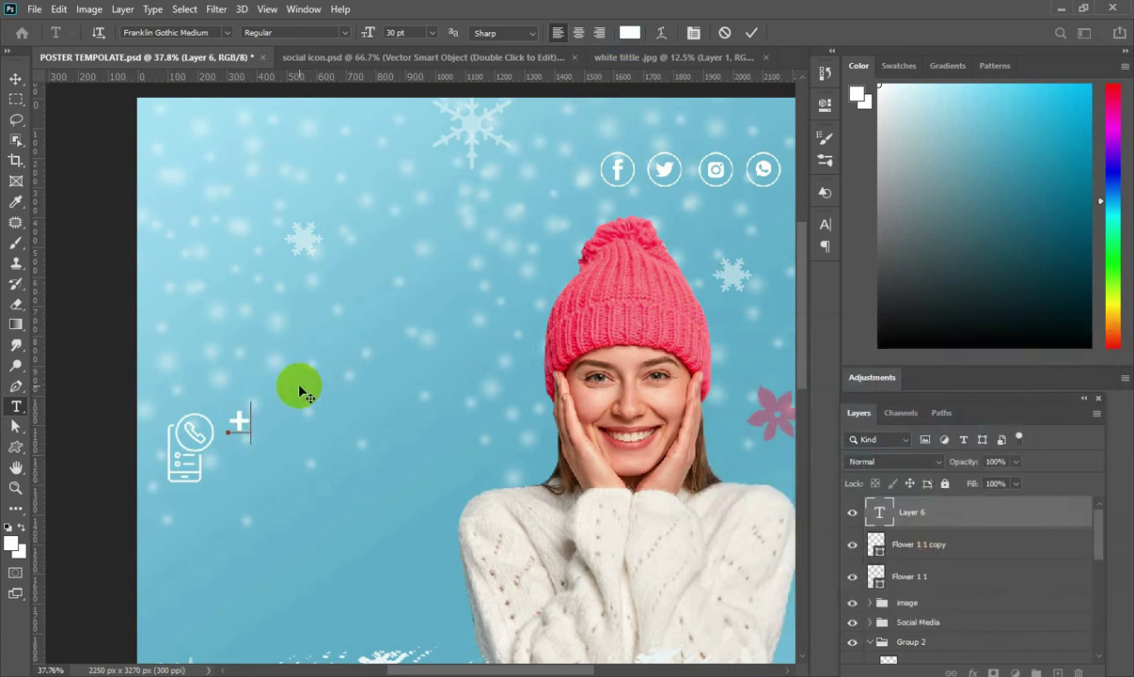
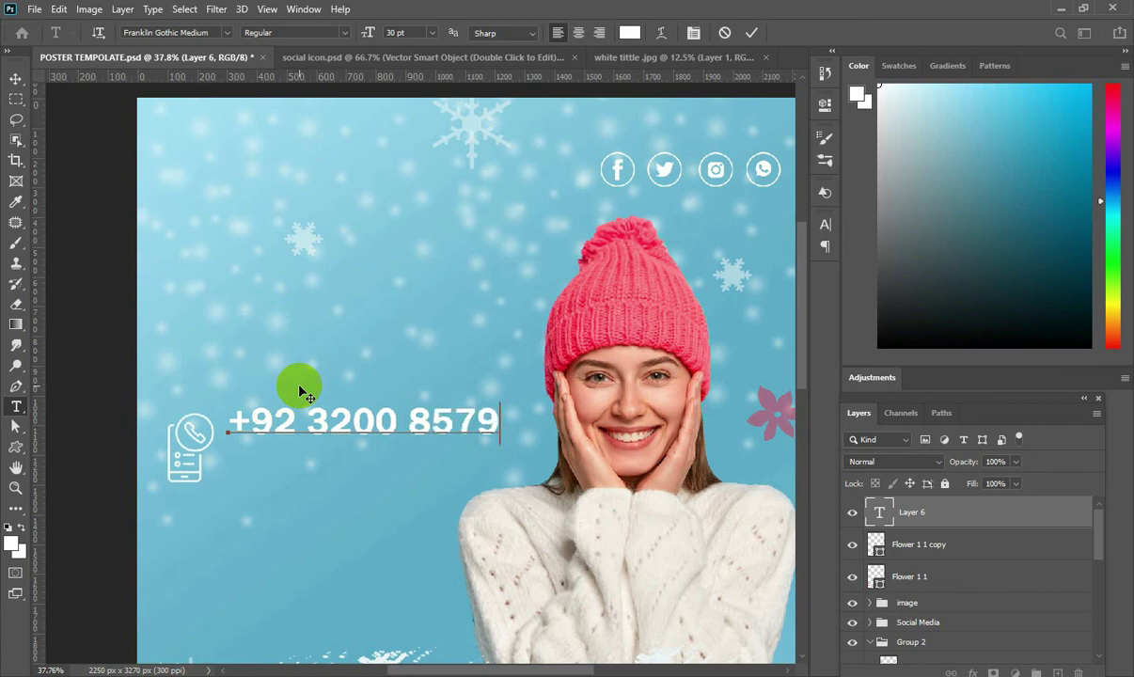
click(752, 34)
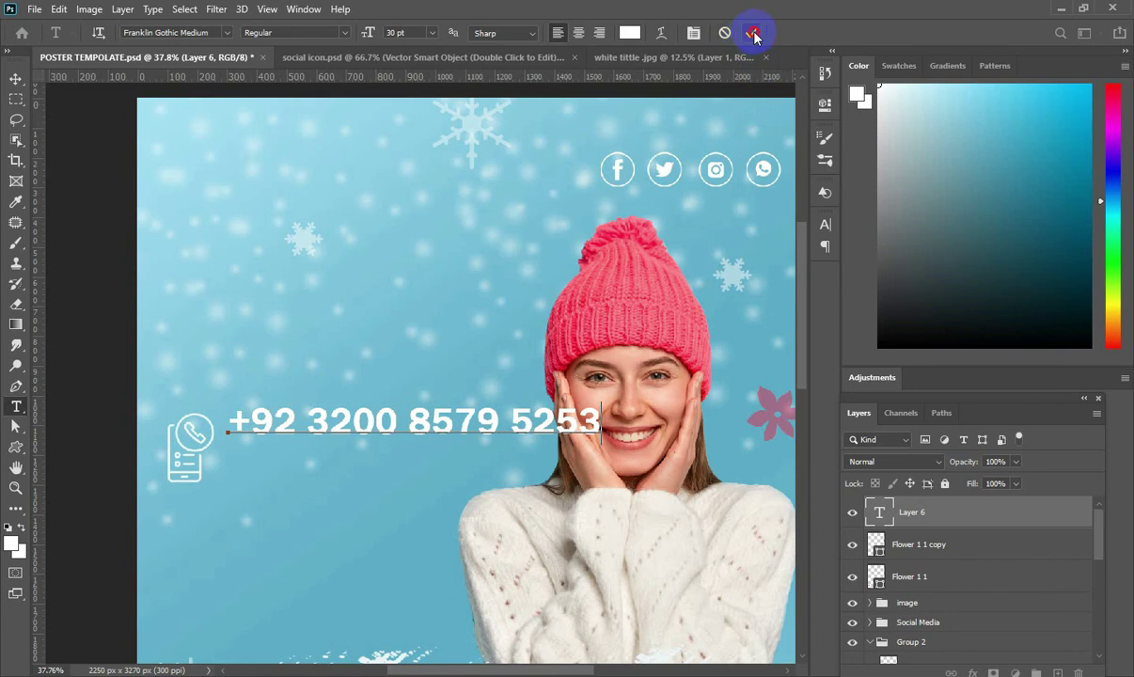
Duplicate the phone-number line and shrink both number lines
key(ctrl+j)
click(19, 80)
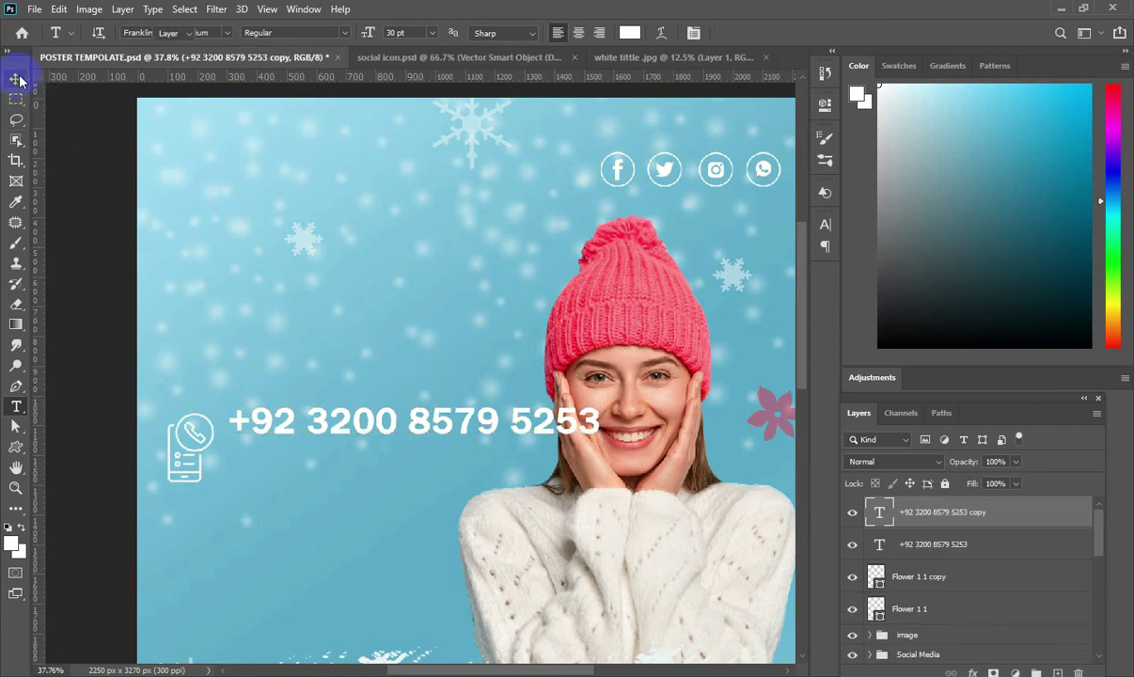
drag(425, 422, 431, 476)
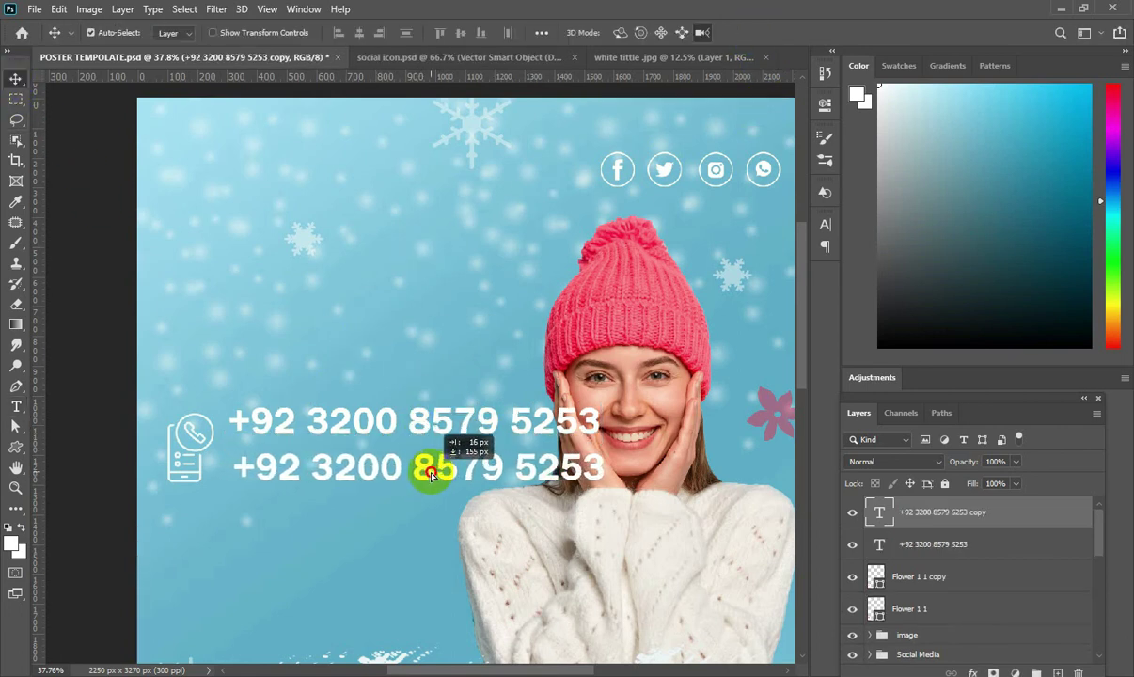
key(ctrl+z)
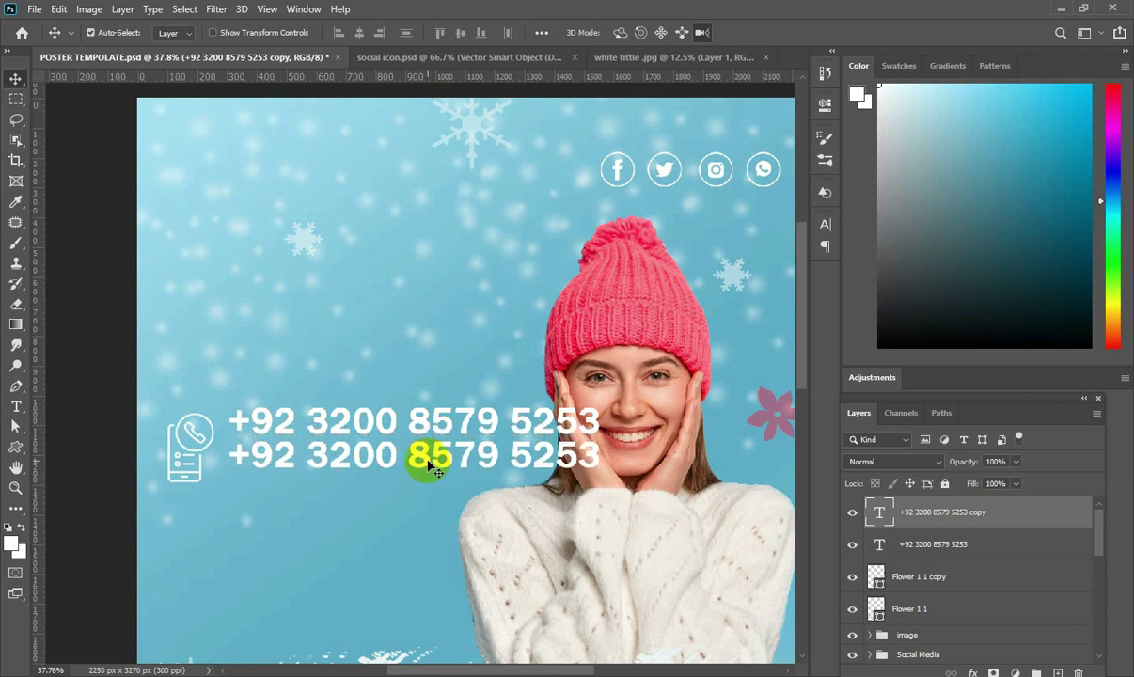
shift+click(902, 543)
key(ctrl+t)
mouse_move(598, 410)
mouse_down()
mouse_move(409, 454)
mouse_move(463, 461)
mouse_up()
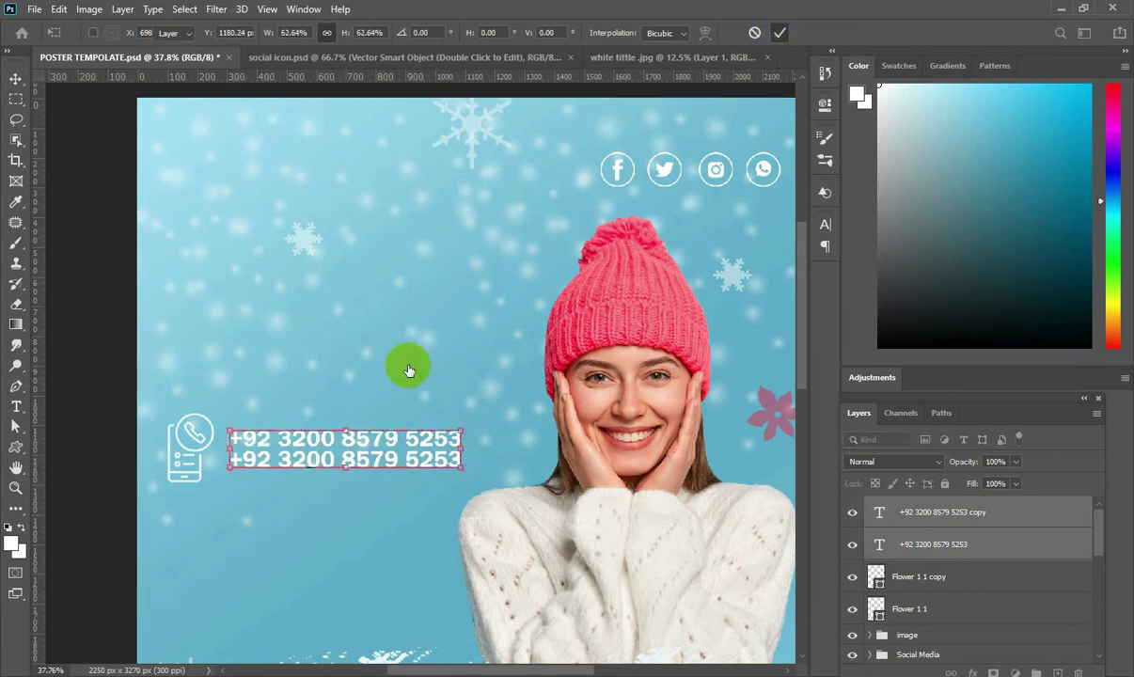
key(Return)
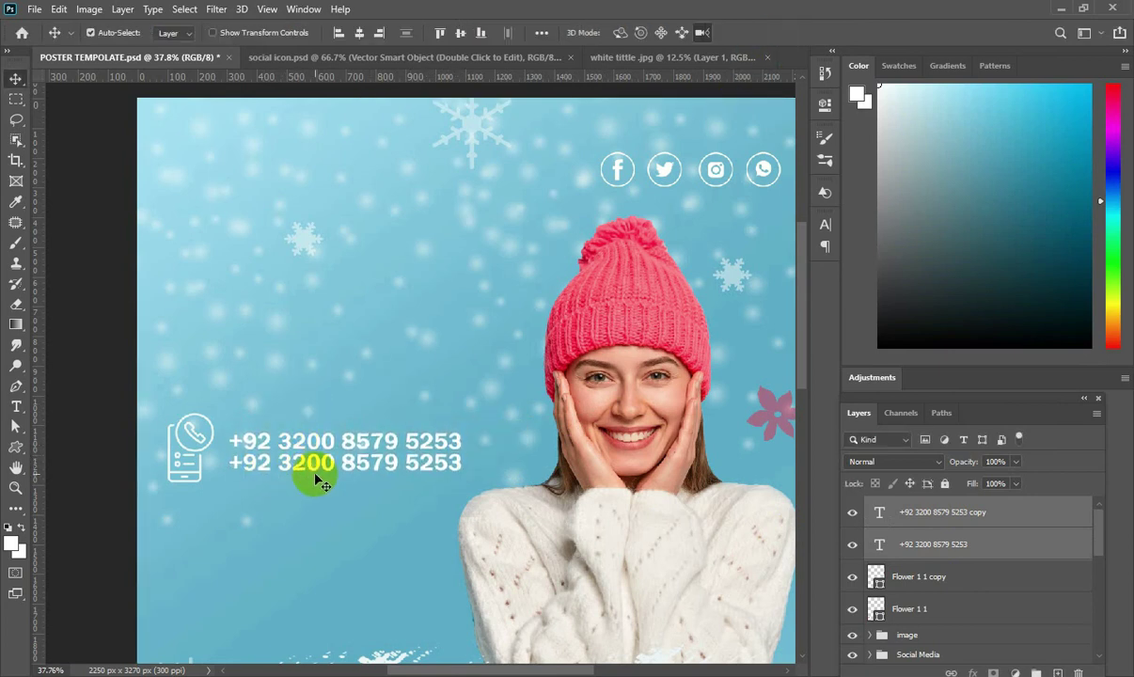
Nudge the copied phone line down below the original
click(867, 543)
click(852, 544)
click(852, 543)
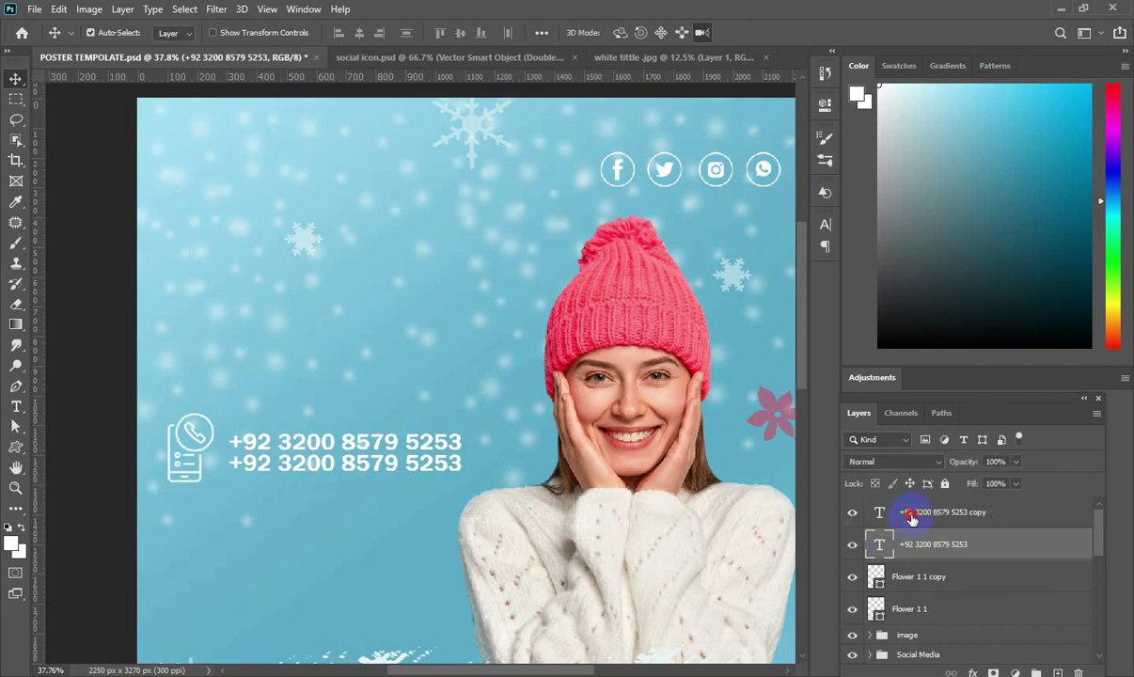
click(911, 519)
key(Down)
key(Down)
key(Down)
key(Down)
key(Down)
key(Down)
key(Down)
key(Down)
key(Down)
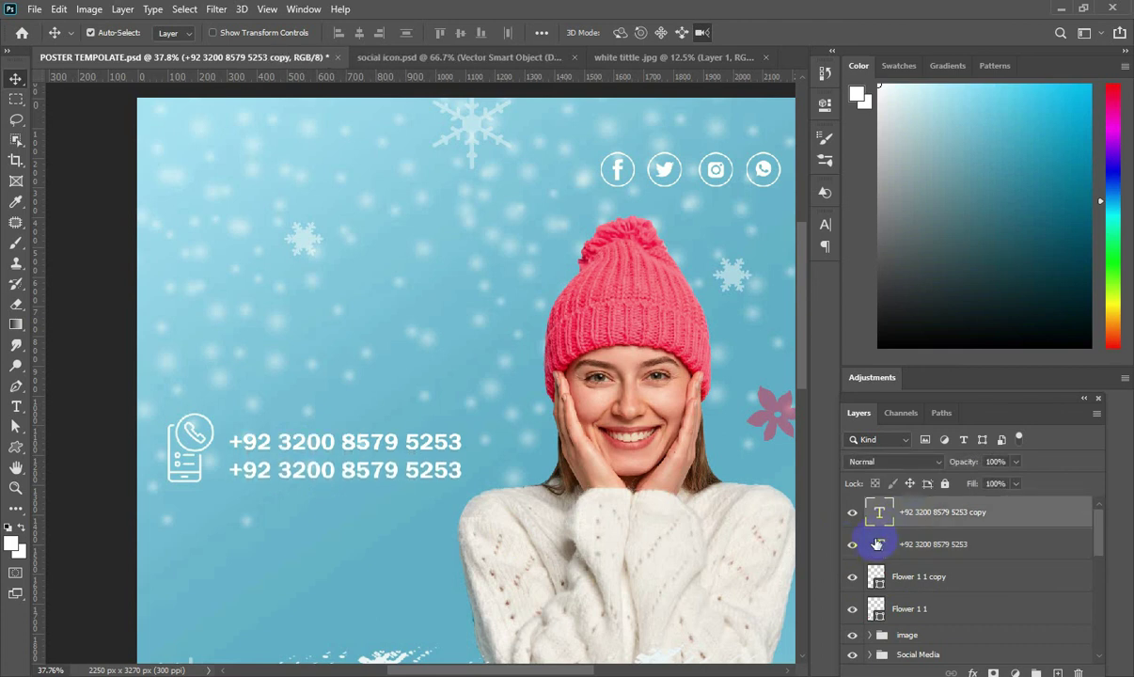
scroll(666, 533, down, 5)
Scale both phone-number lines smaller again and nudge the lower line down slightly
click(362, 315)
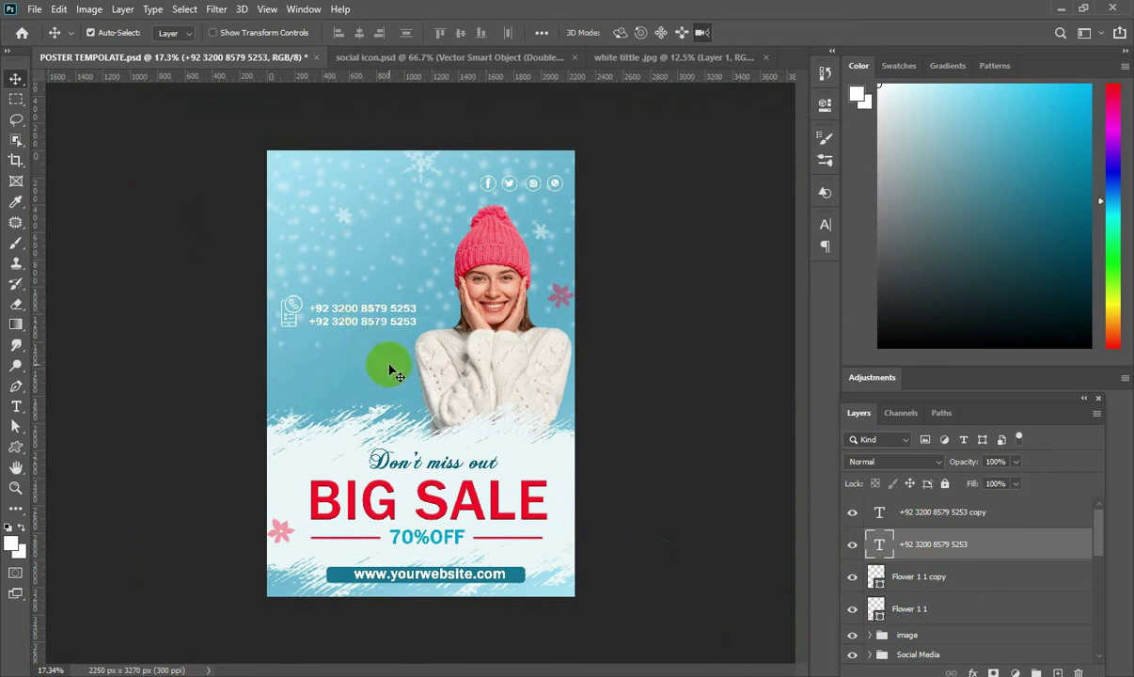
shift+click(941, 513)
key(ctrl+t)
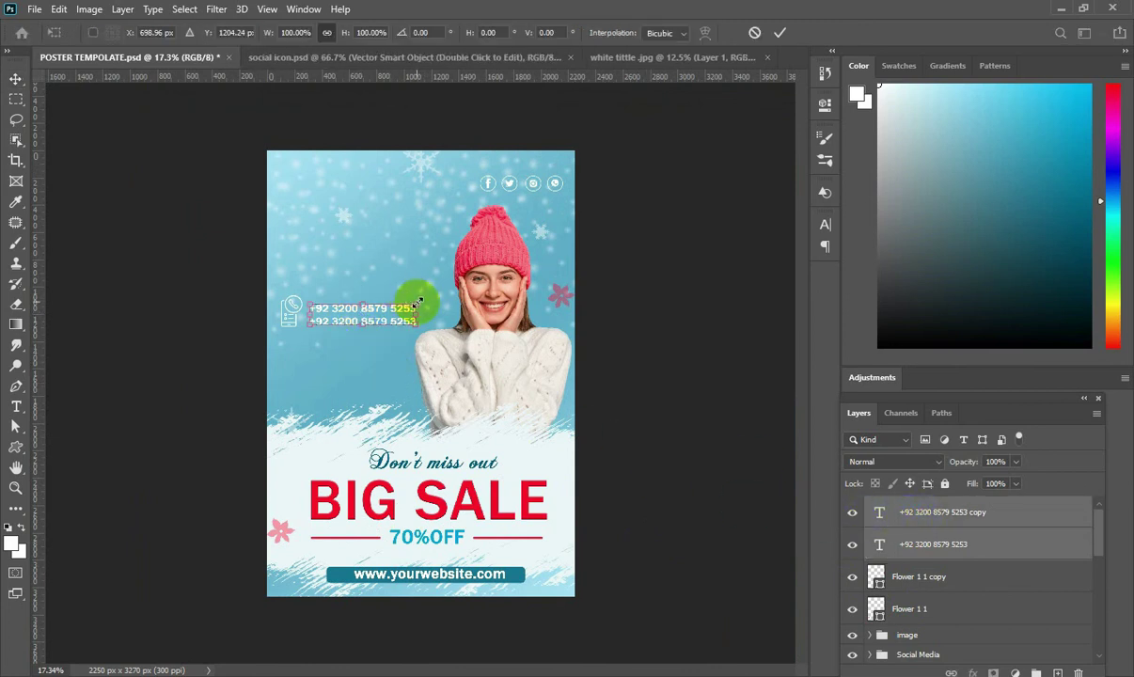
drag(419, 302, 396, 306)
click(780, 32)
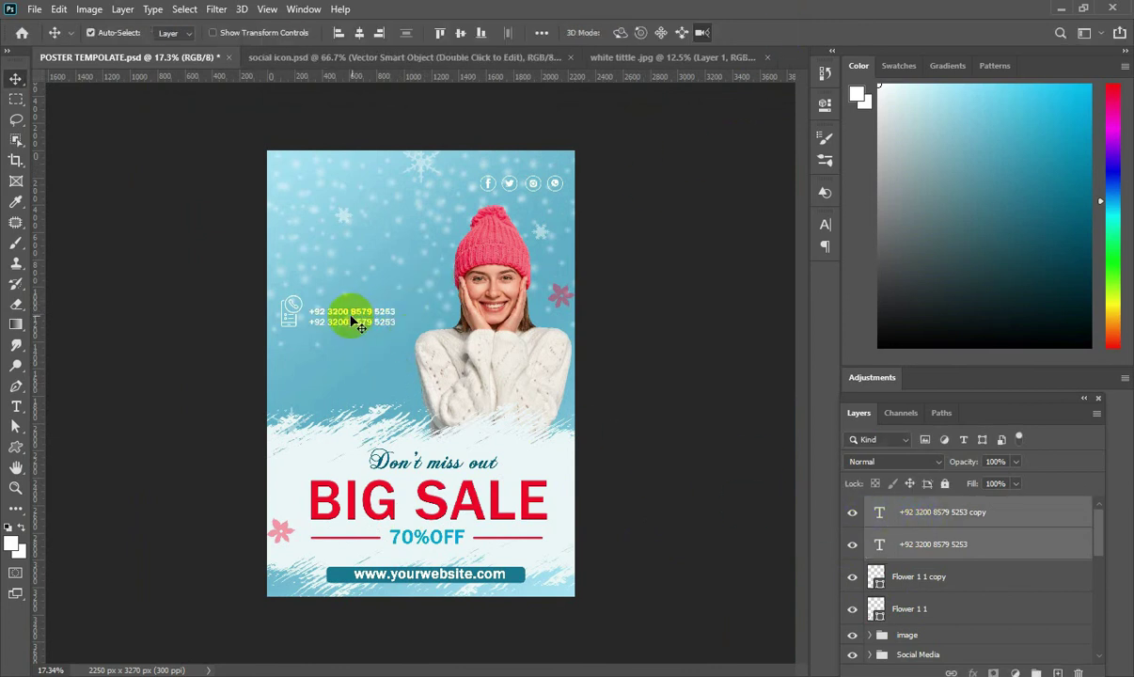
click(929, 525)
key(Down)
key(Down)
key(Down)
key(Down)
key(Down)
key(Down)
key(Down)
key(Down)
key(Down)
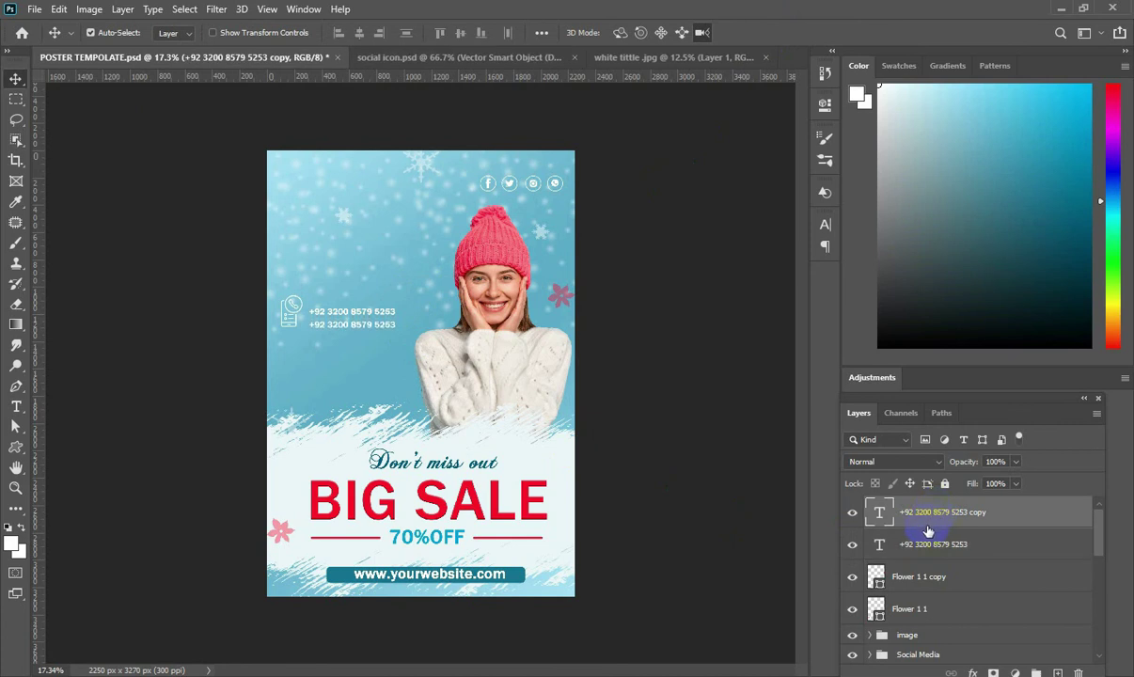
key(Down)
key(Down)
key(Down)
click(290, 316)
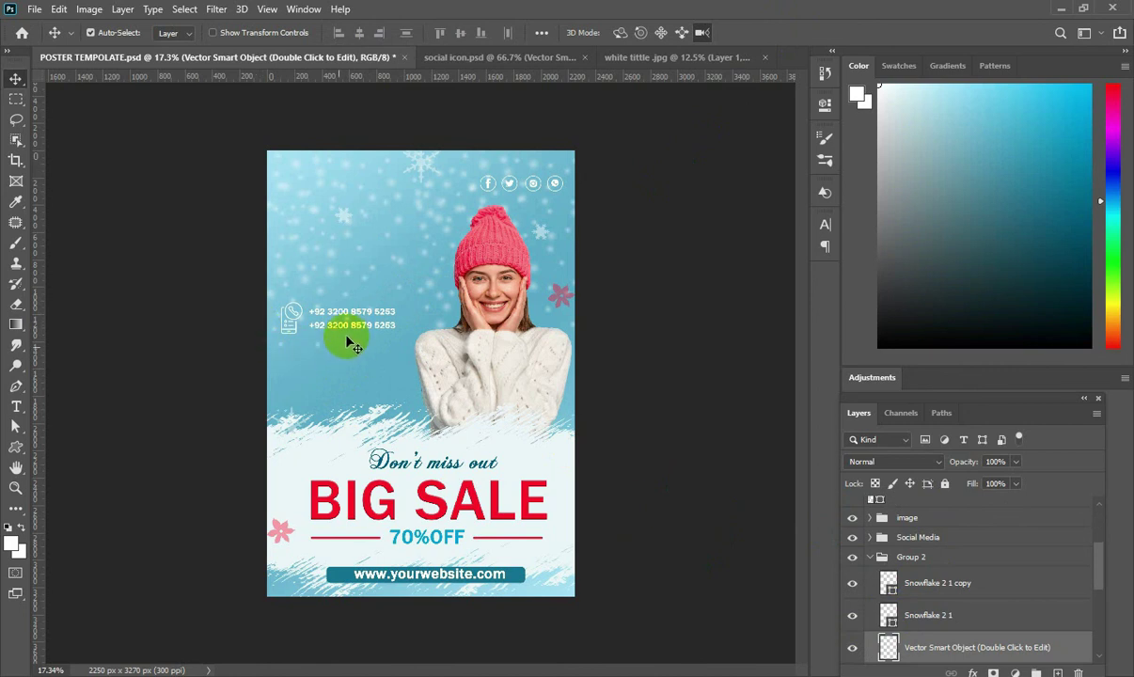
Shift the phone icon and both number lines down with two Shift+Down nudges
scroll(1008, 582, up, 3)
click(941, 511)
shift+click(940, 544)
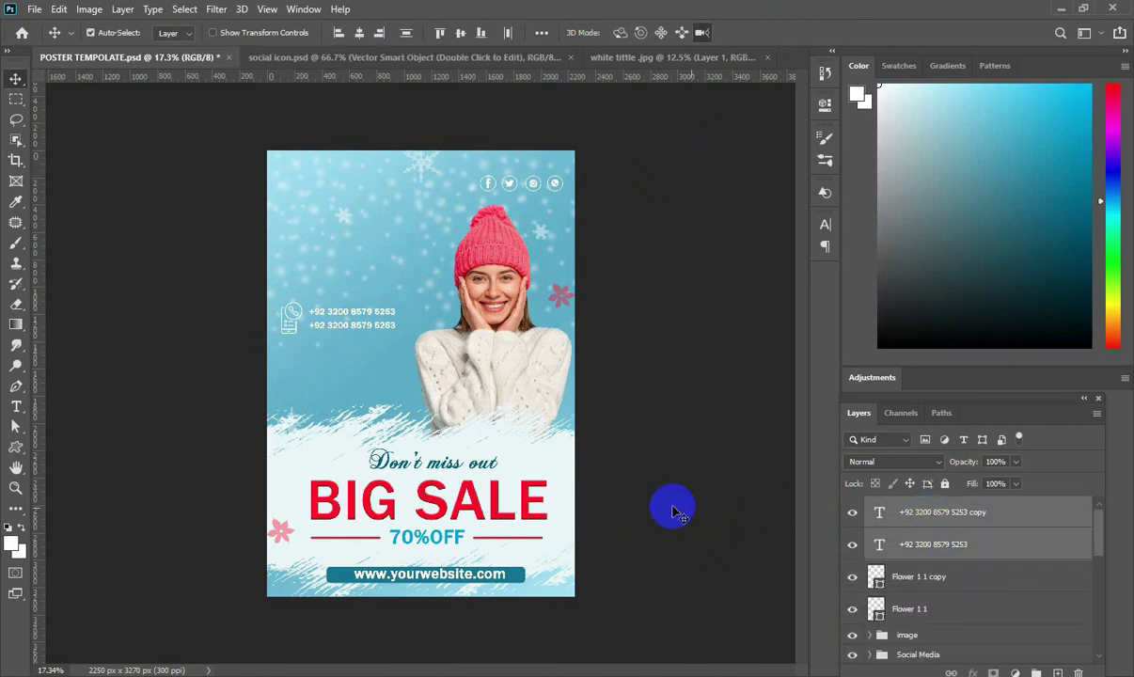
key(shift+Down)
key(shift+Down)
key(shift+Down)
key(shift+Down)
key(shift+Down)
key(shift+Down)
key(shift+Down)
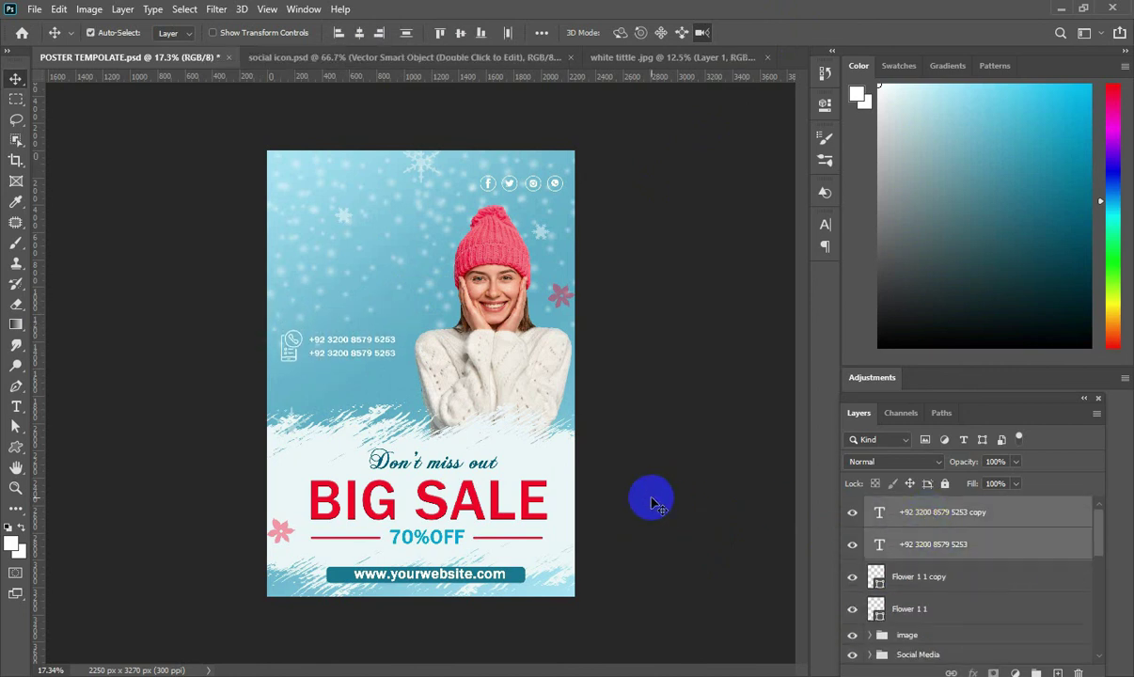
key(shift+Down)
key(shift+Down)
key(shift+Down)
key(shift+Down)
key(shift+Down)
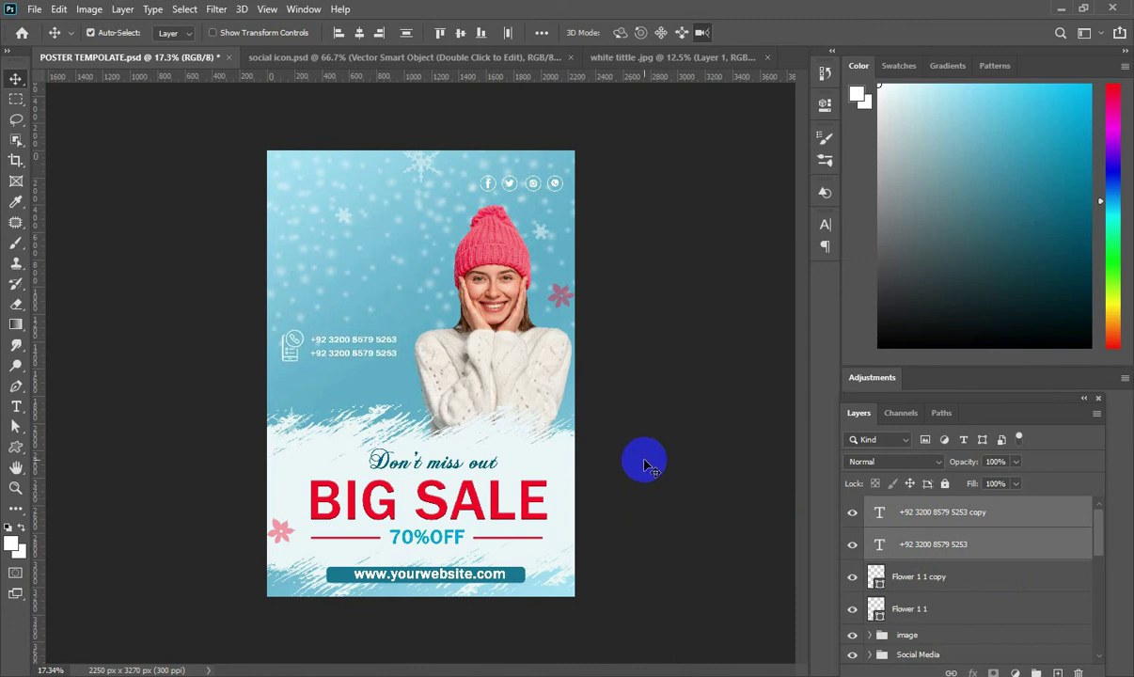
key(ctrl+minus)
key(ctrl+plus)
key(ctrl+plus)
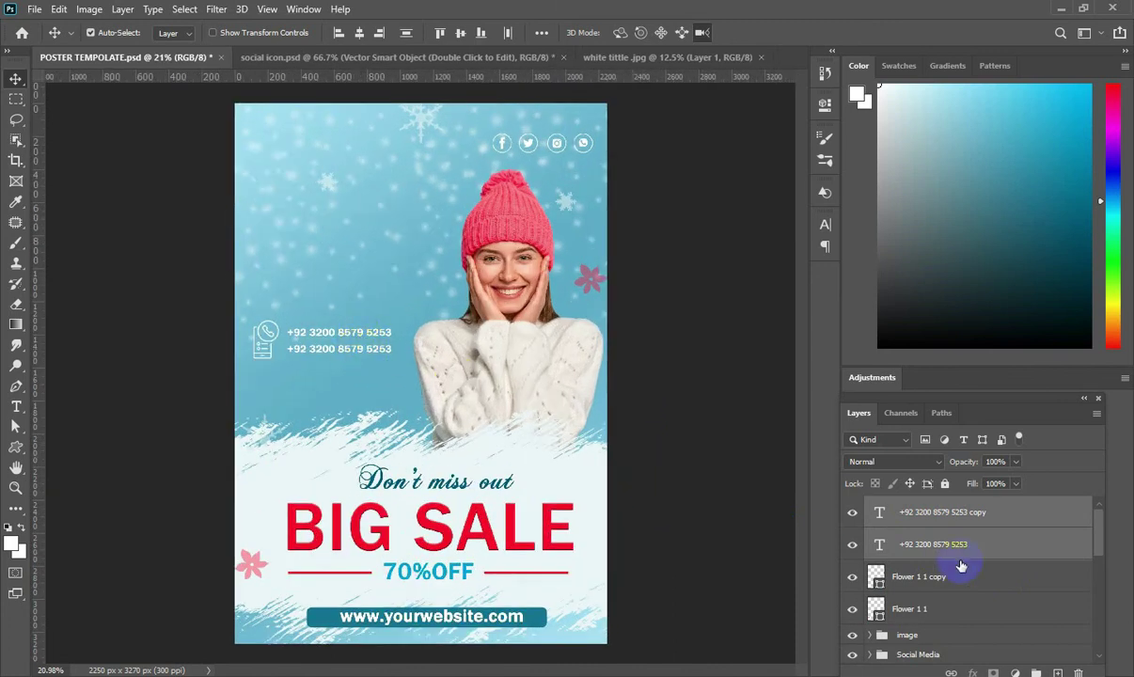
click(942, 523)
shift+click(929, 539)
click(917, 513)
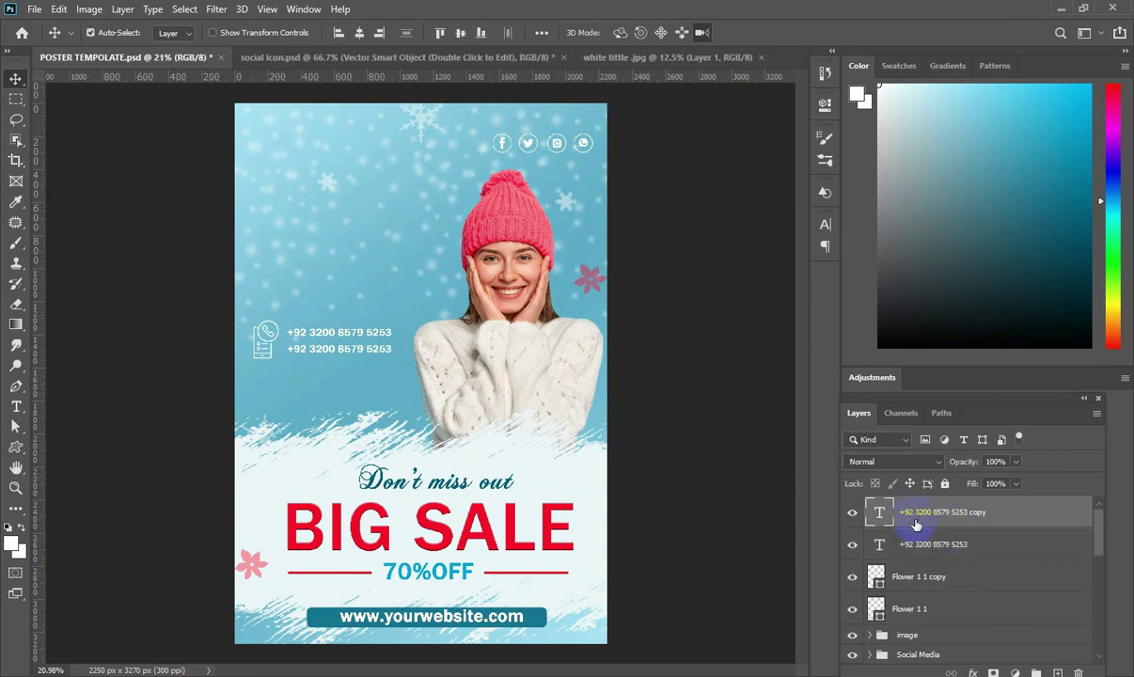
click(16, 406)
Change both phone-number lines from Franklin Gothic Medium to Mongolian Baiti
shift+click(929, 543)
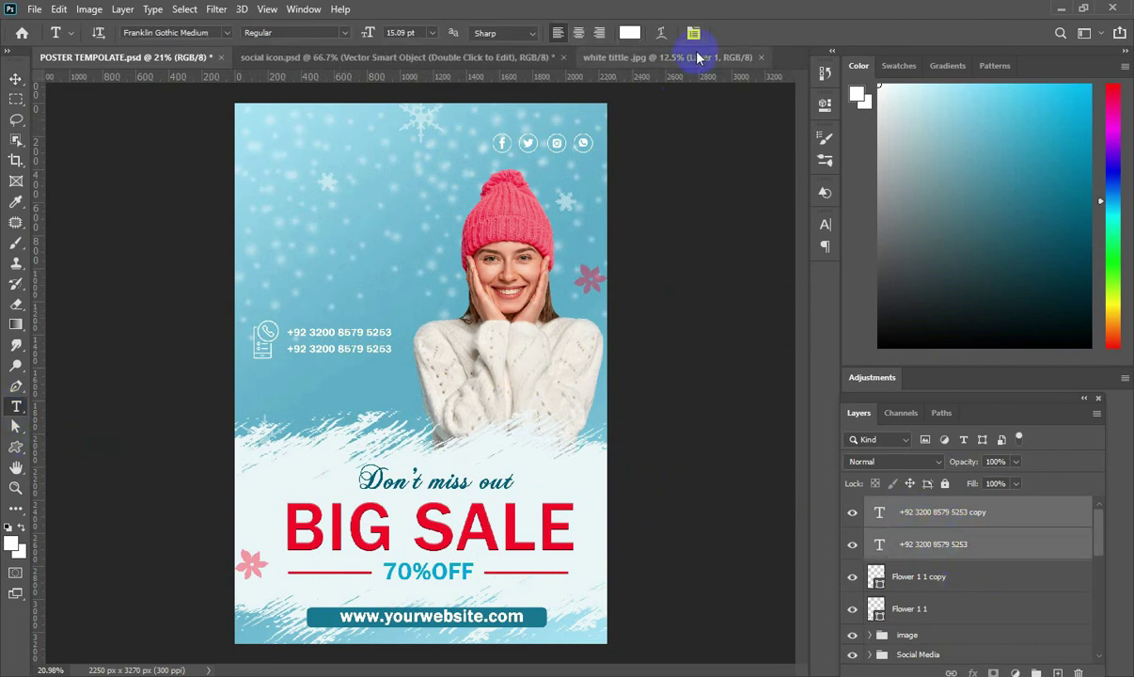
click(694, 33)
click(730, 247)
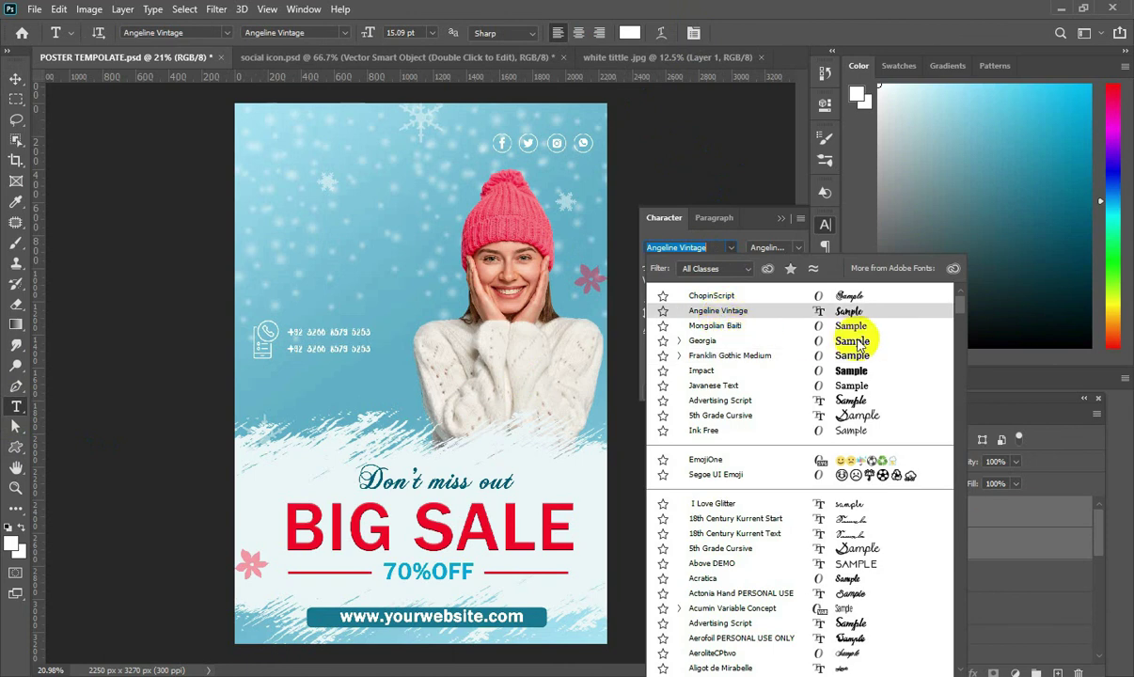
click(721, 75)
click(739, 205)
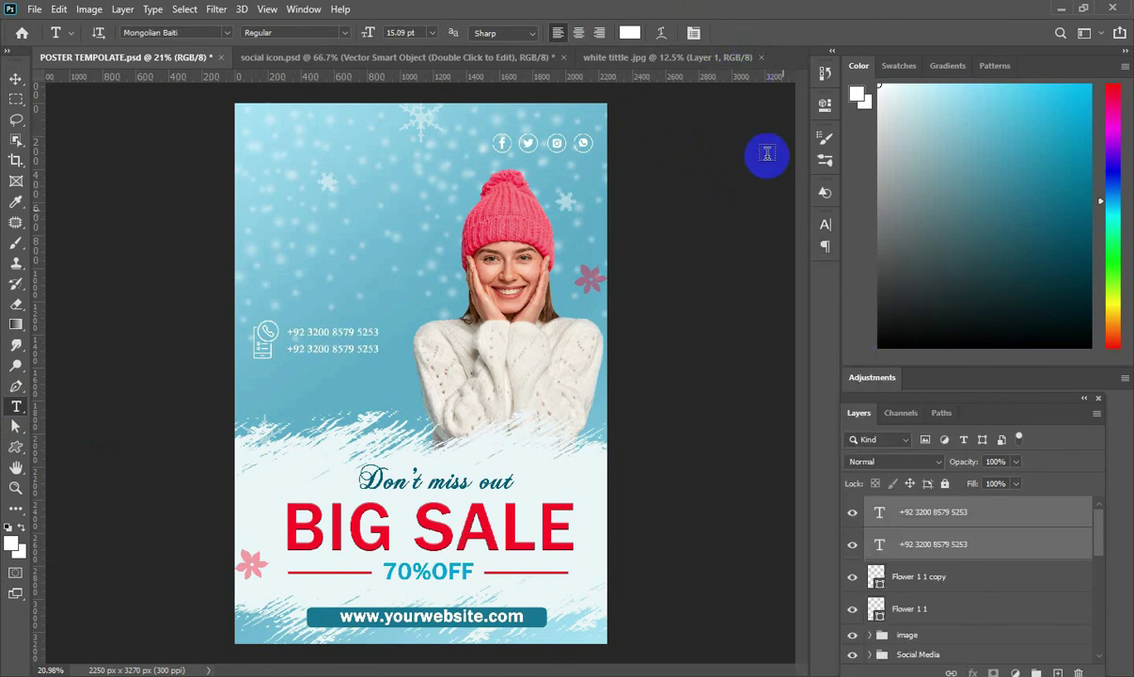
Select only the top phone-number layer, adding then undoing a new empty layer
scroll(506, 271, down, 3)
scroll(506, 337, up, 4)
scroll(506, 349, down, 1)
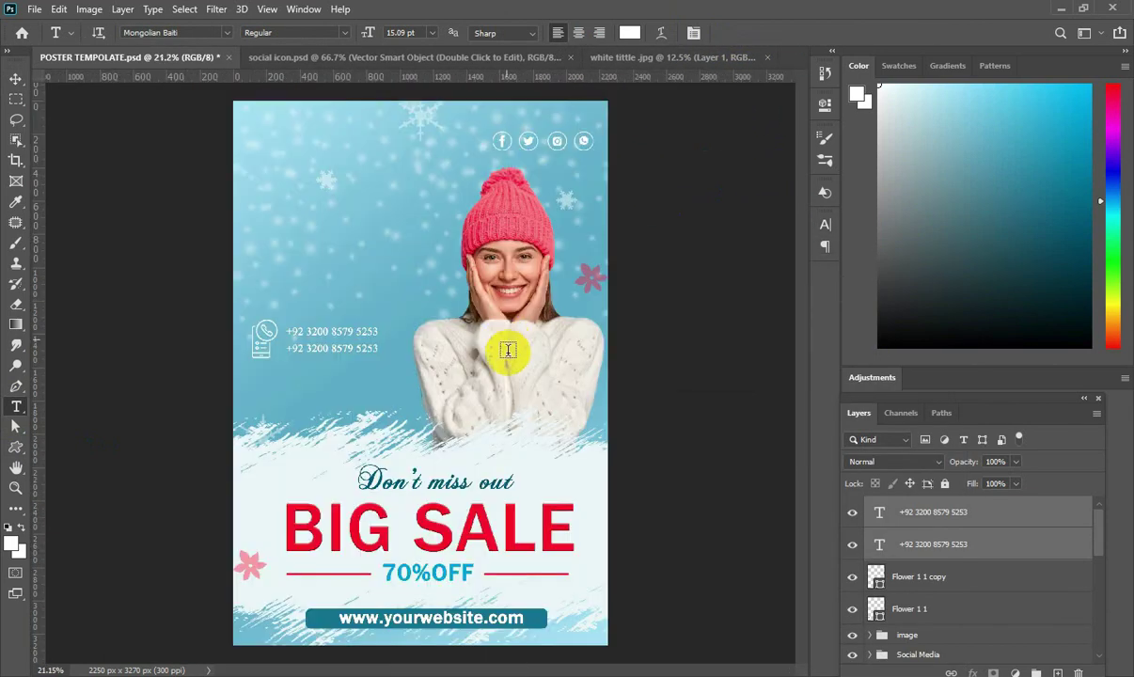
click(940, 512)
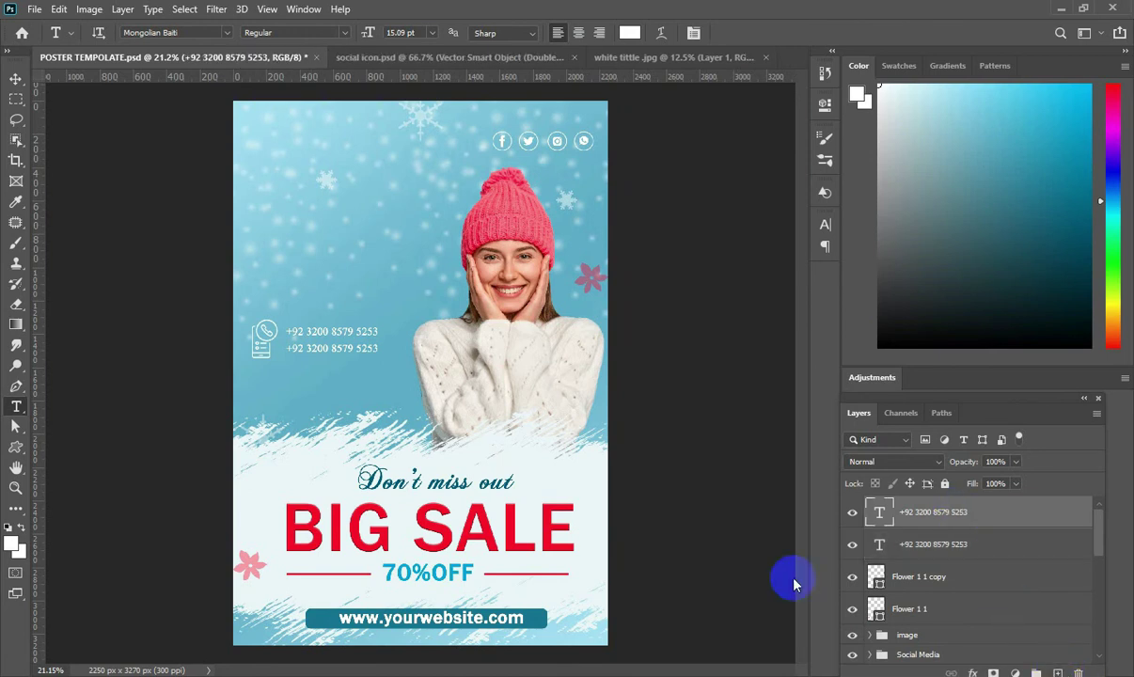
scroll(661, 658, up, 1)
click(1057, 672)
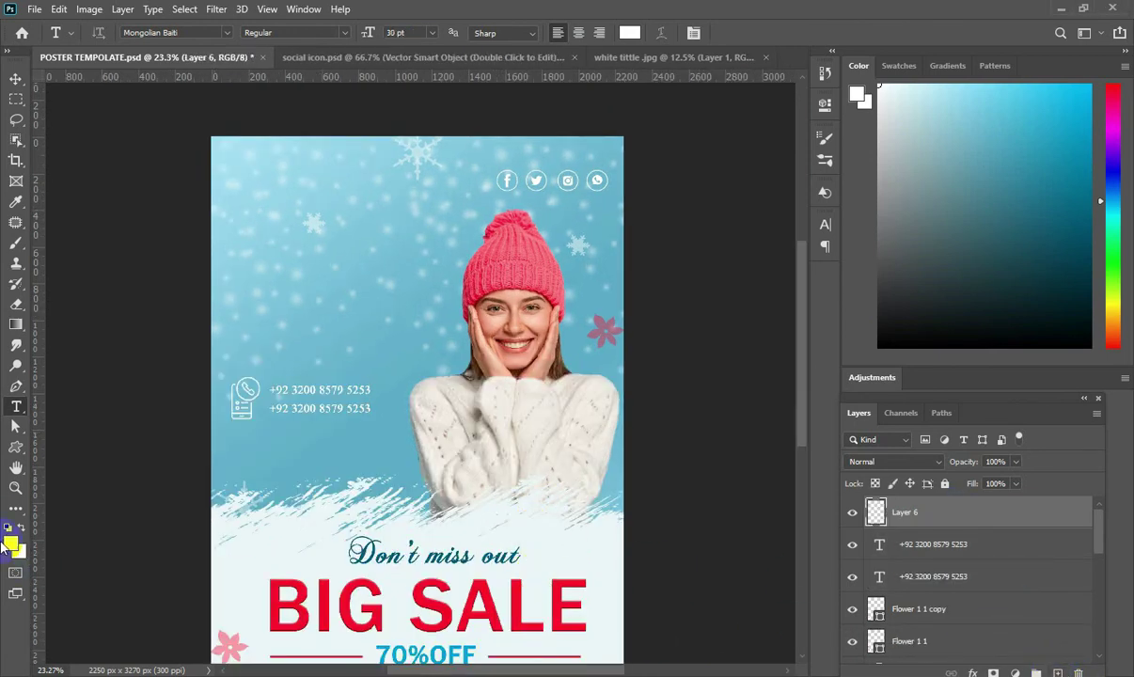
key(ctrl+z)
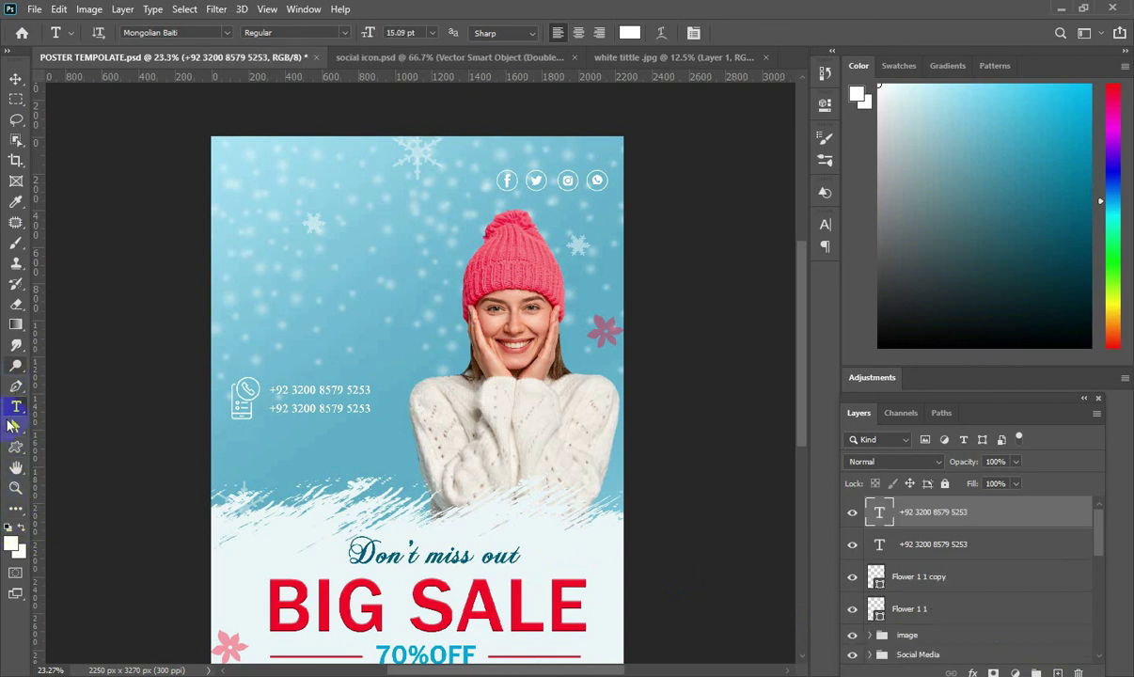
Draw a thin dark teal rectangle bar above the phone numbers
right_click(16, 447)
click(65, 443)
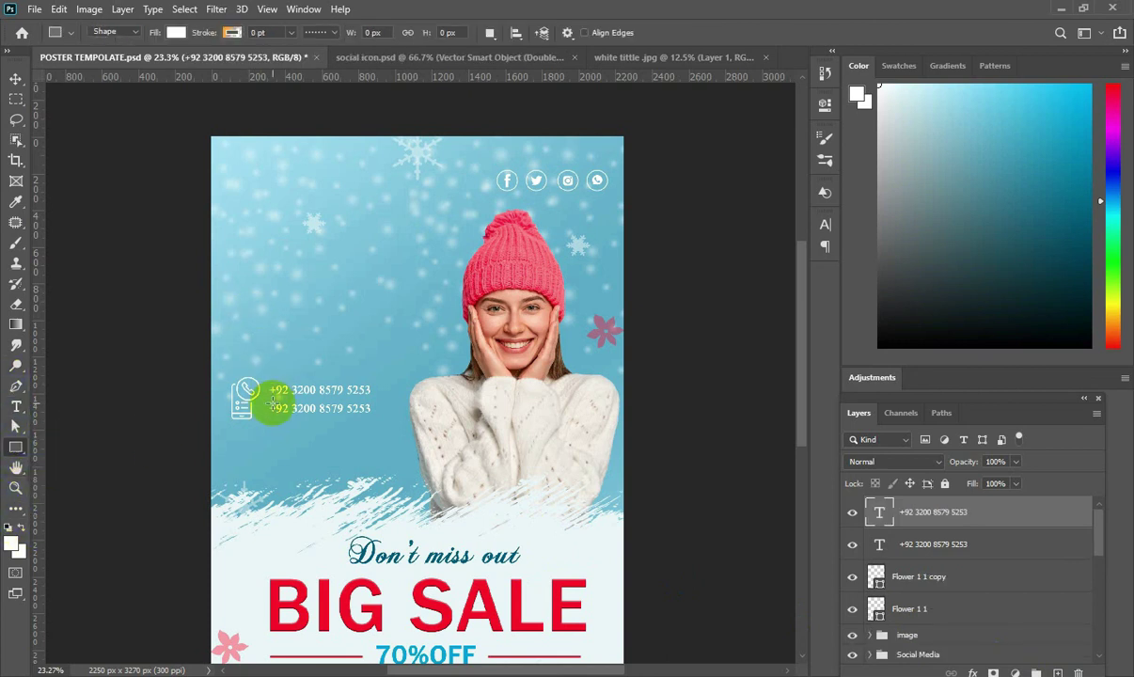
drag(222, 362, 398, 365)
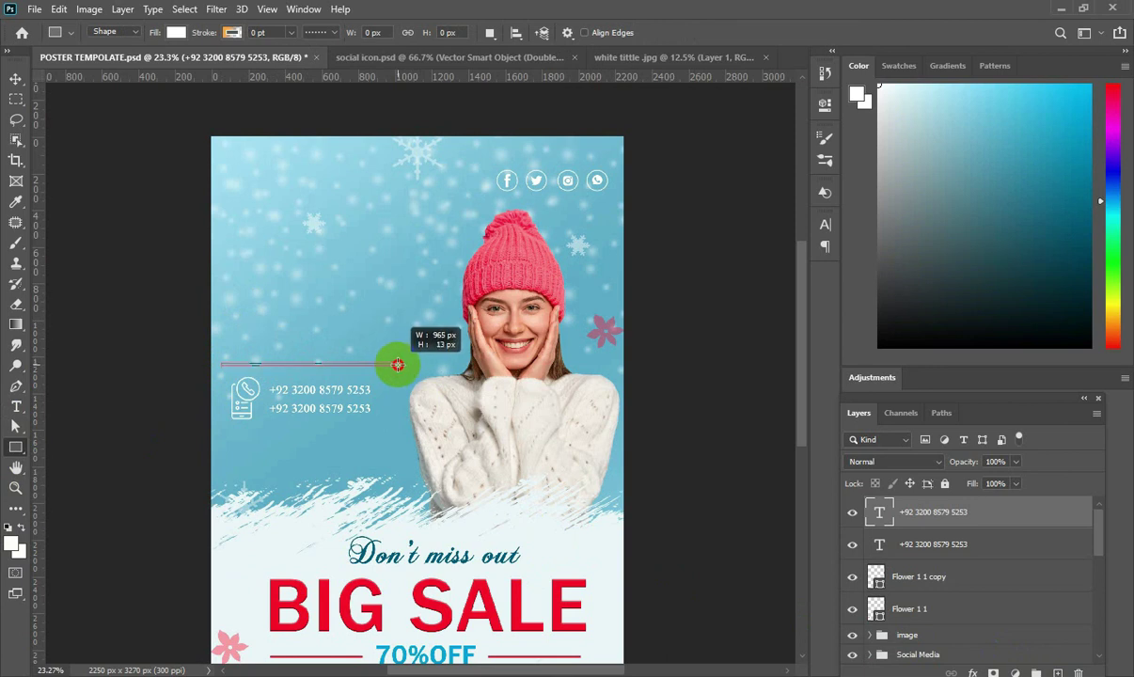
click(602, 198)
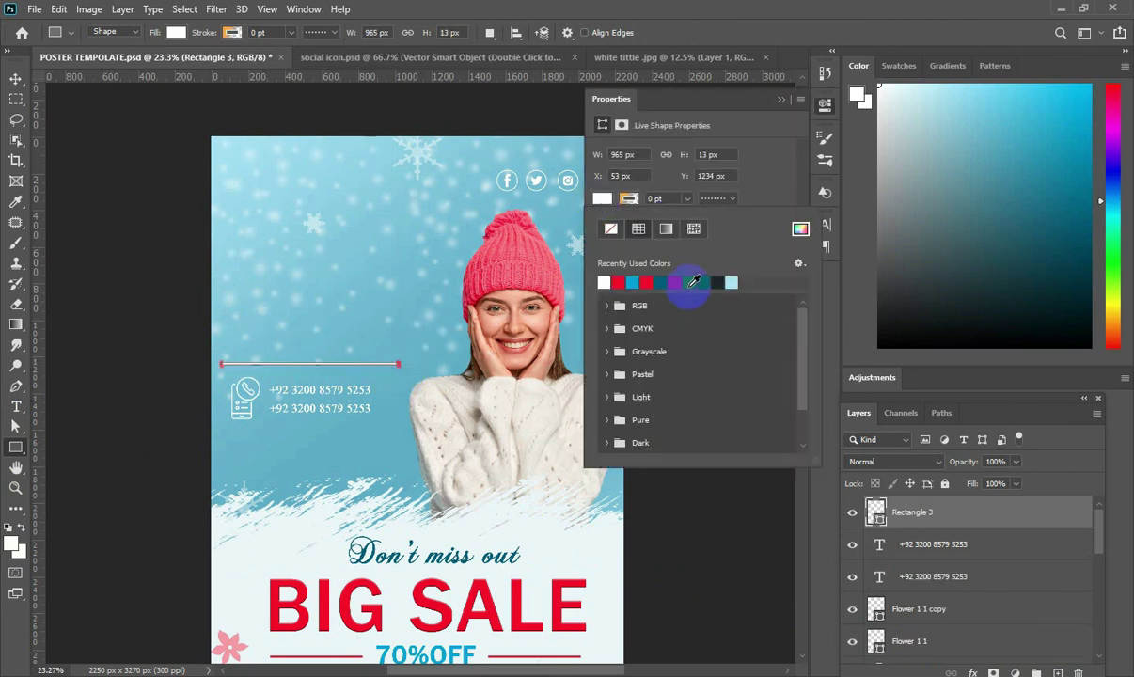
click(661, 282)
click(780, 99)
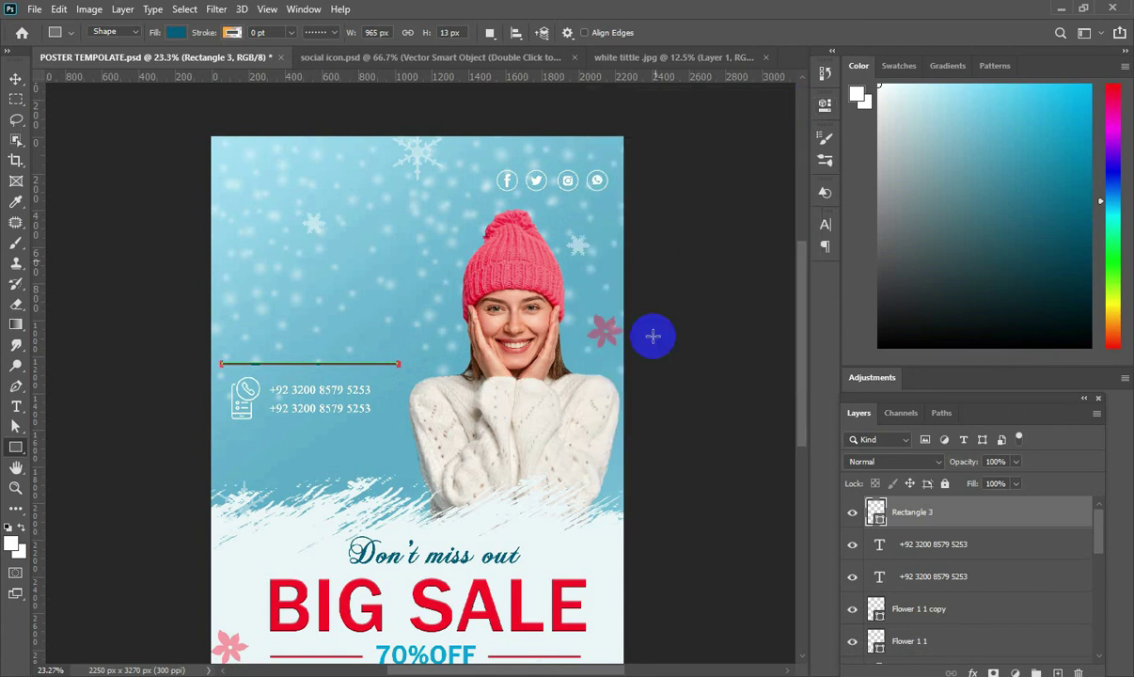
Duplicate the teal bar and shift the copy higher
click(15, 78)
drag(299, 380, 318, 387)
key(ctrl+j)
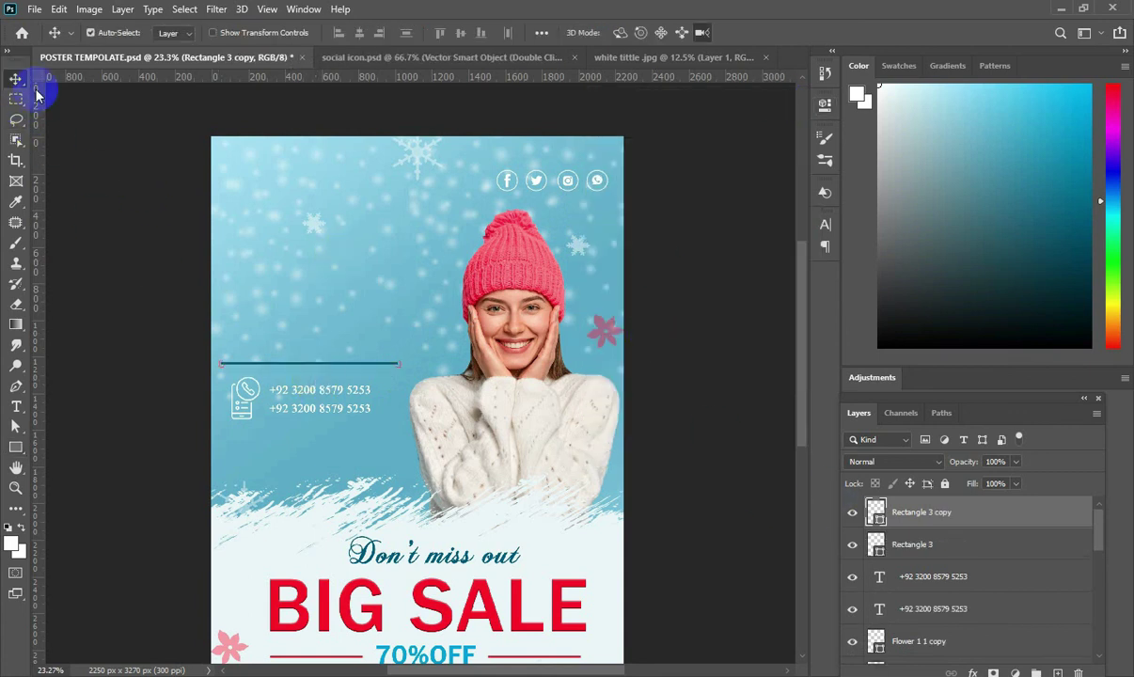
key(shift+Up)
key(shift+Up)
key(shift+Up)
key(shift+Up)
key(shift+Up)
key(shift+Up)
key(shift+Up)
key(shift+Up)
key(shift+Up)
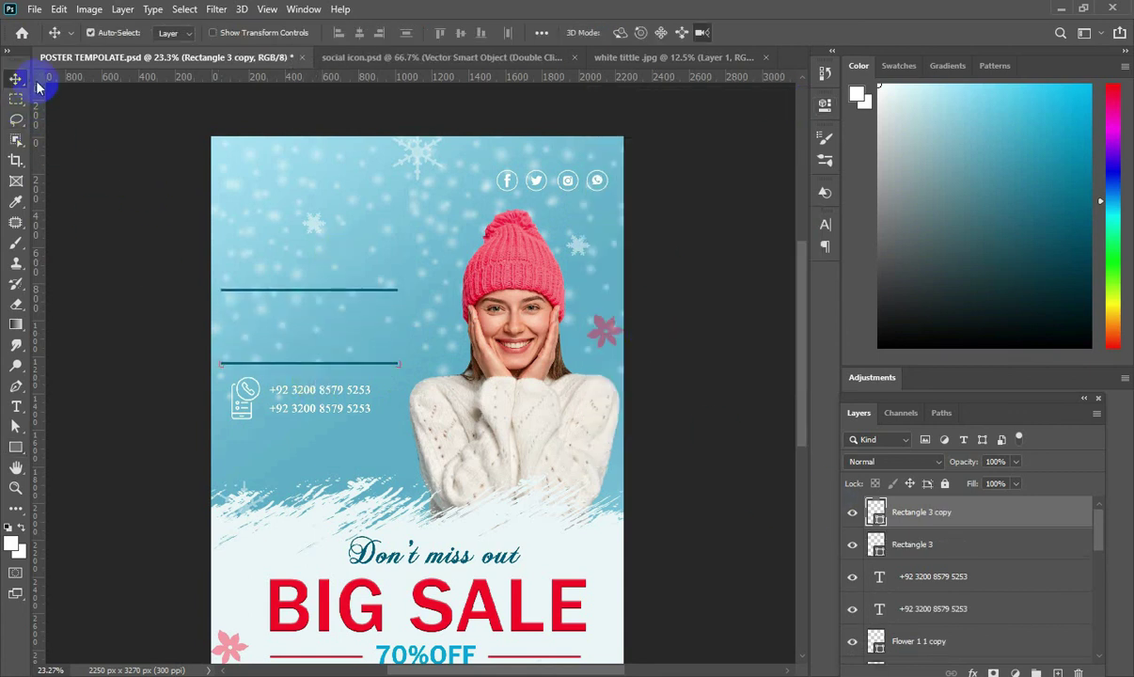
key(shift+Up)
key(shift+Up)
key(shift+Up)
key(shift+Up)
key(shift+Up)
key(shift+Up)
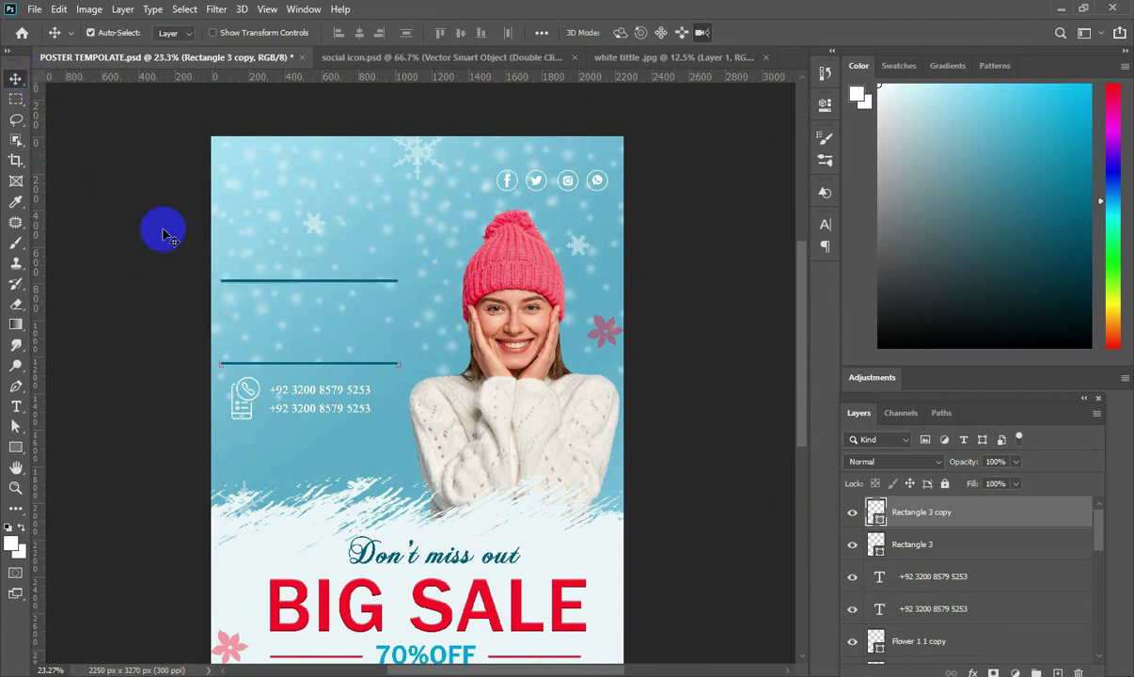
Add a new layer and start a white text block on the poster's left side
click(1035, 672)
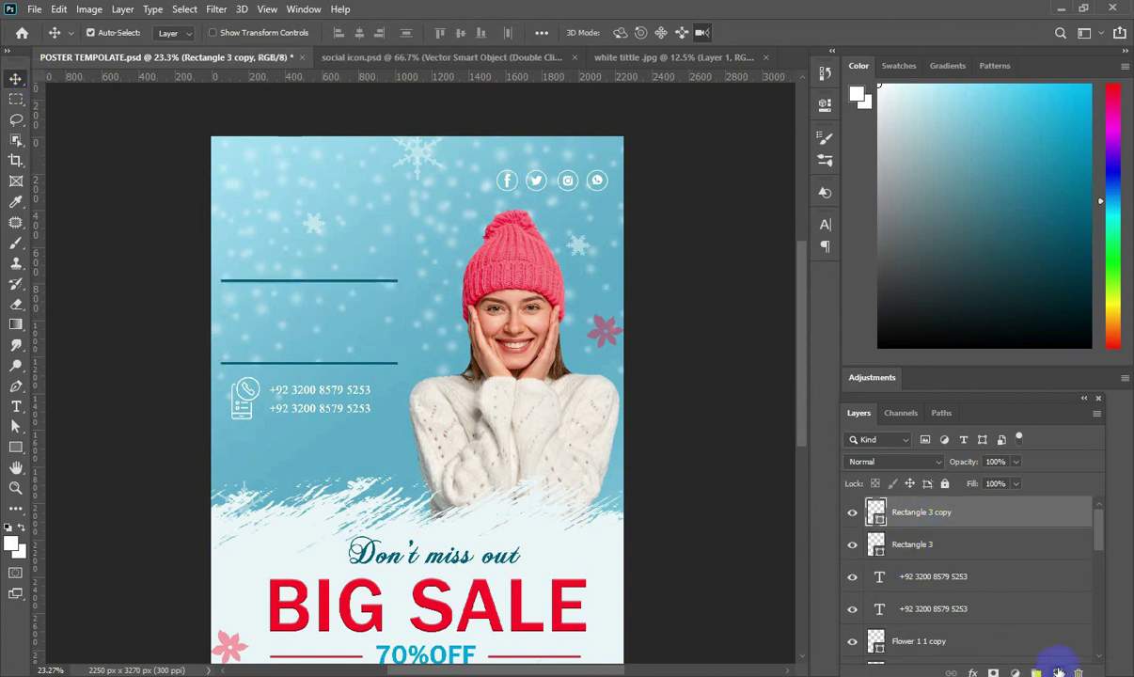
key(t)
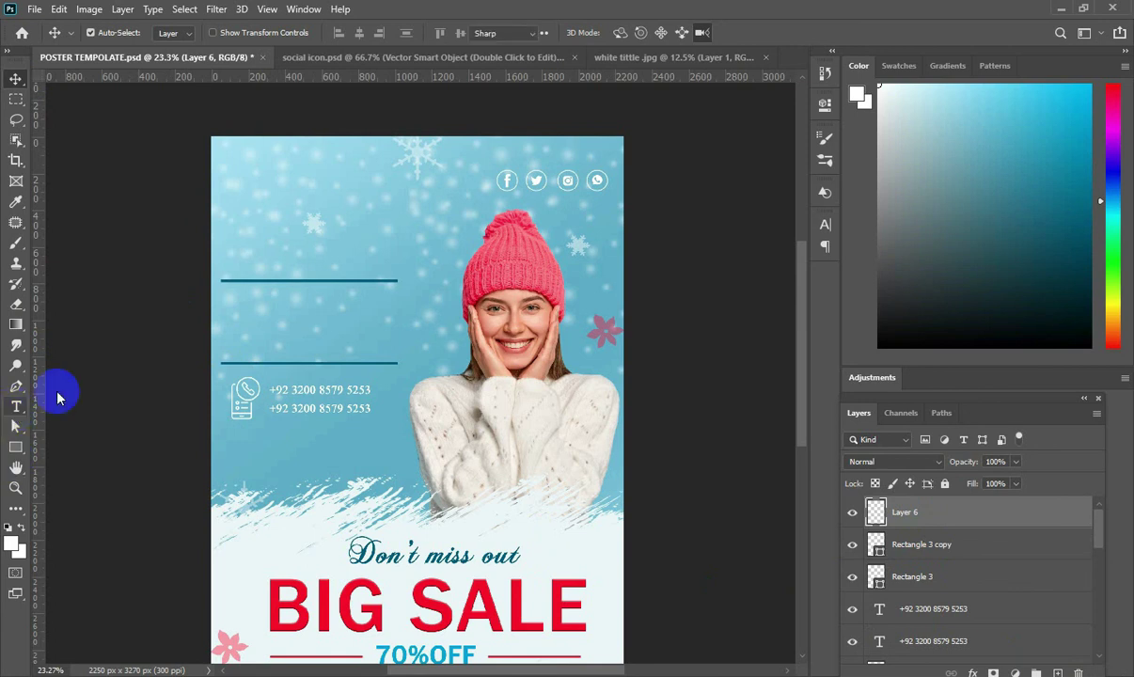
click(236, 308)
click(236, 308)
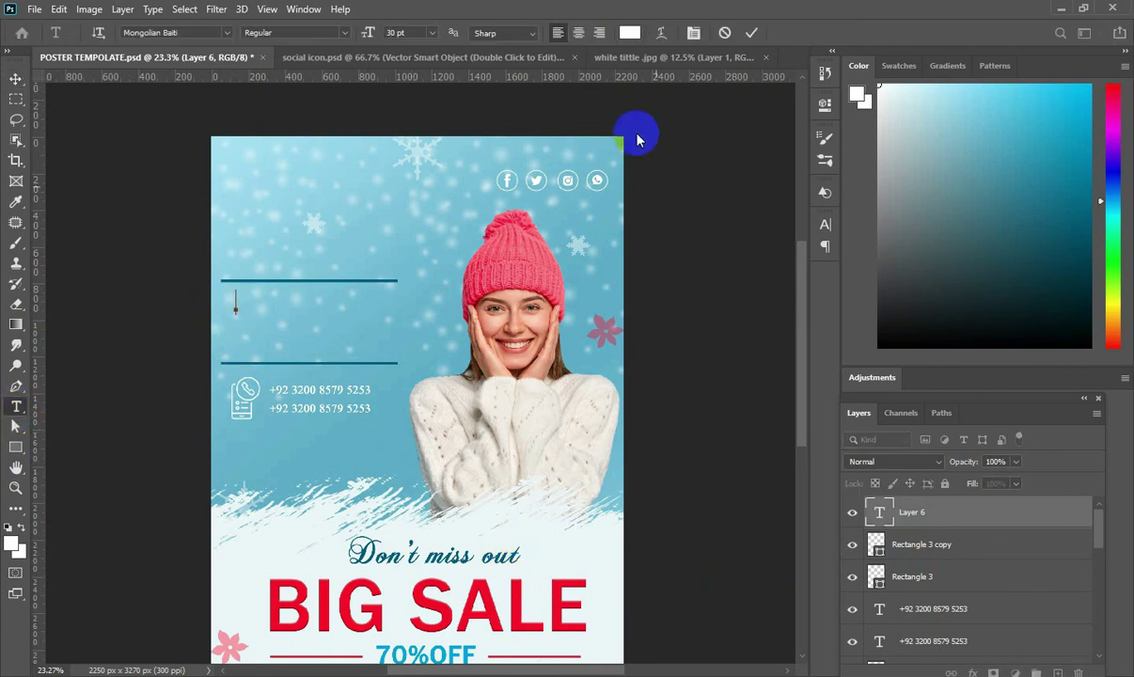
click(630, 32)
key(Escape)
Type the Lorem ipsum placeholder paragraph under the top divider line
click(226, 297)
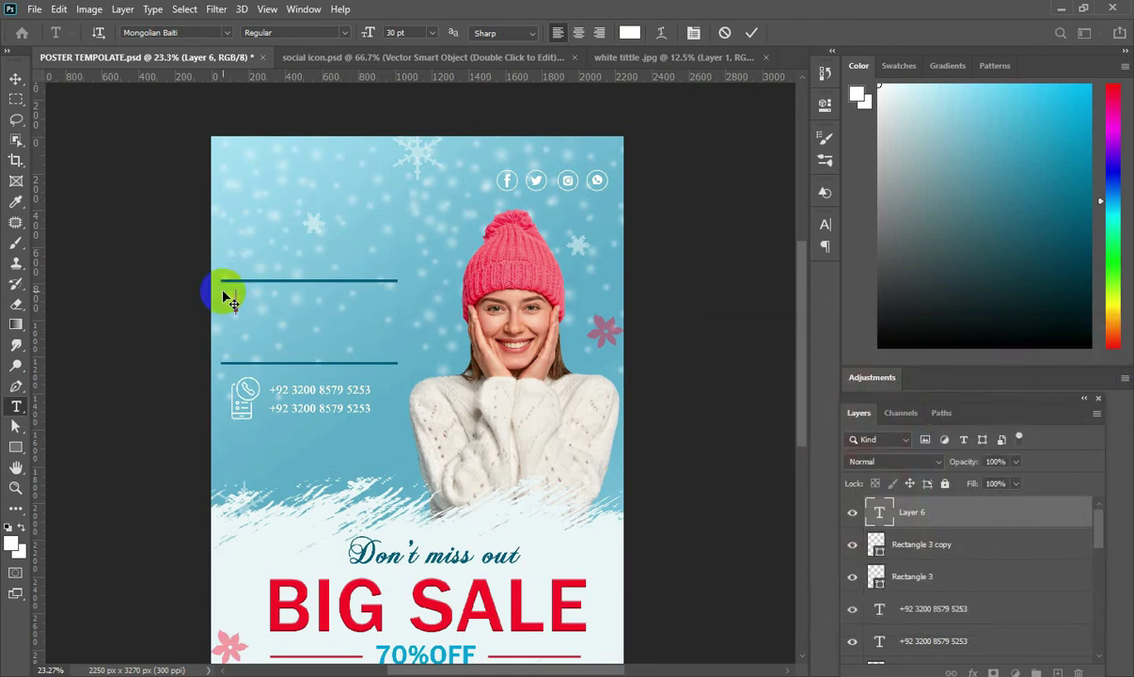
text(Le)
text(a)
text(r)
key(BackSpace)
key(BackSpace)
key(BackSpace)
text(ore)
text(am i)
text(psum s)
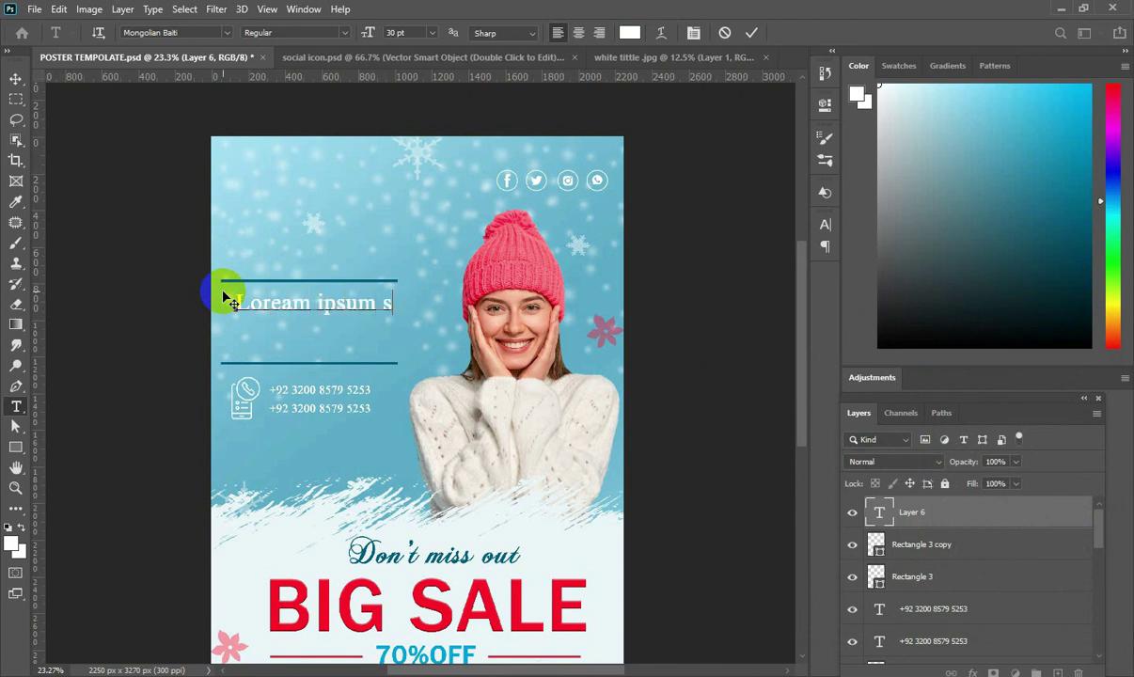
text(it amet, c)
text(ons)
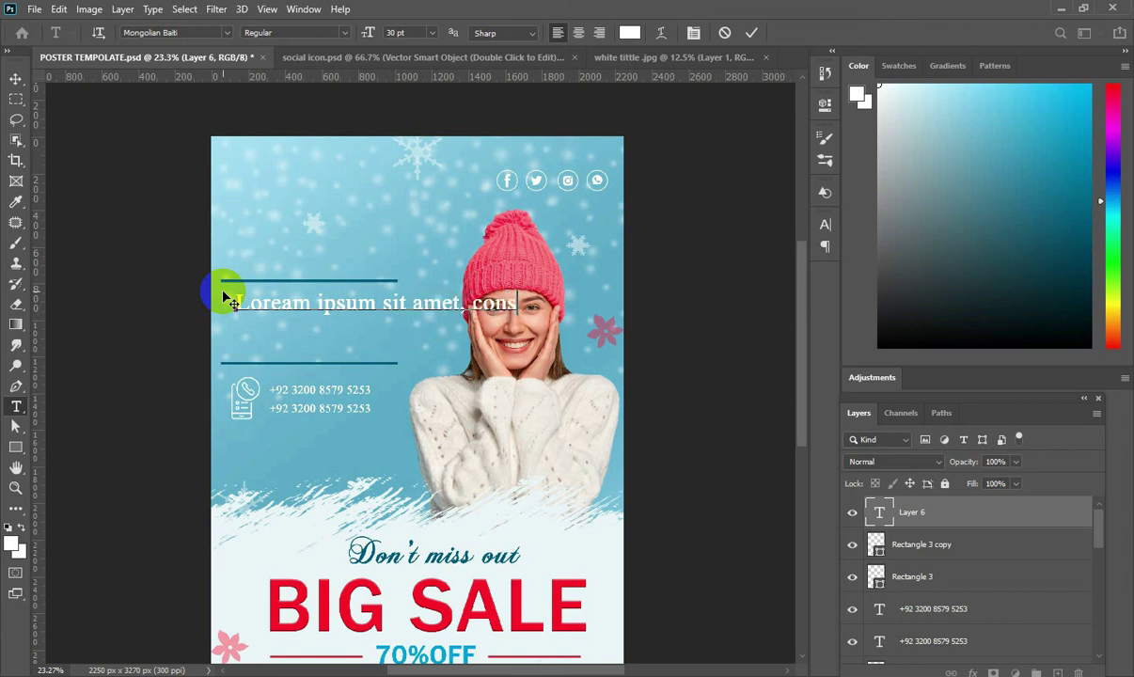
text(ectet)
text(ur)
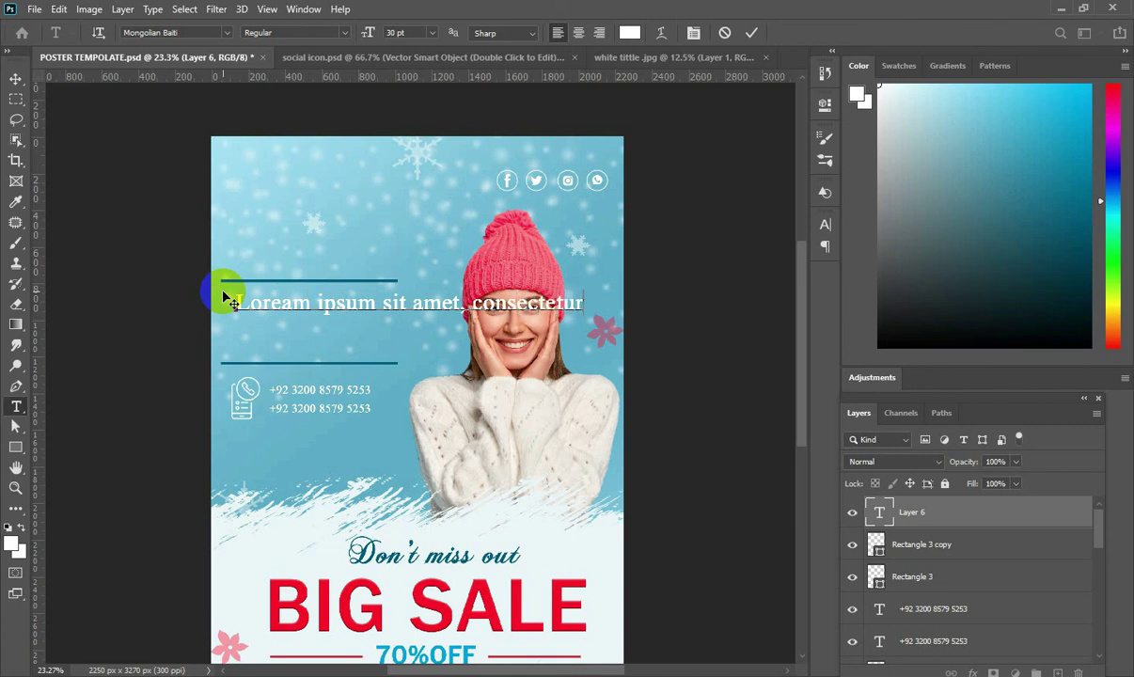
text( ad)
text(i ing )
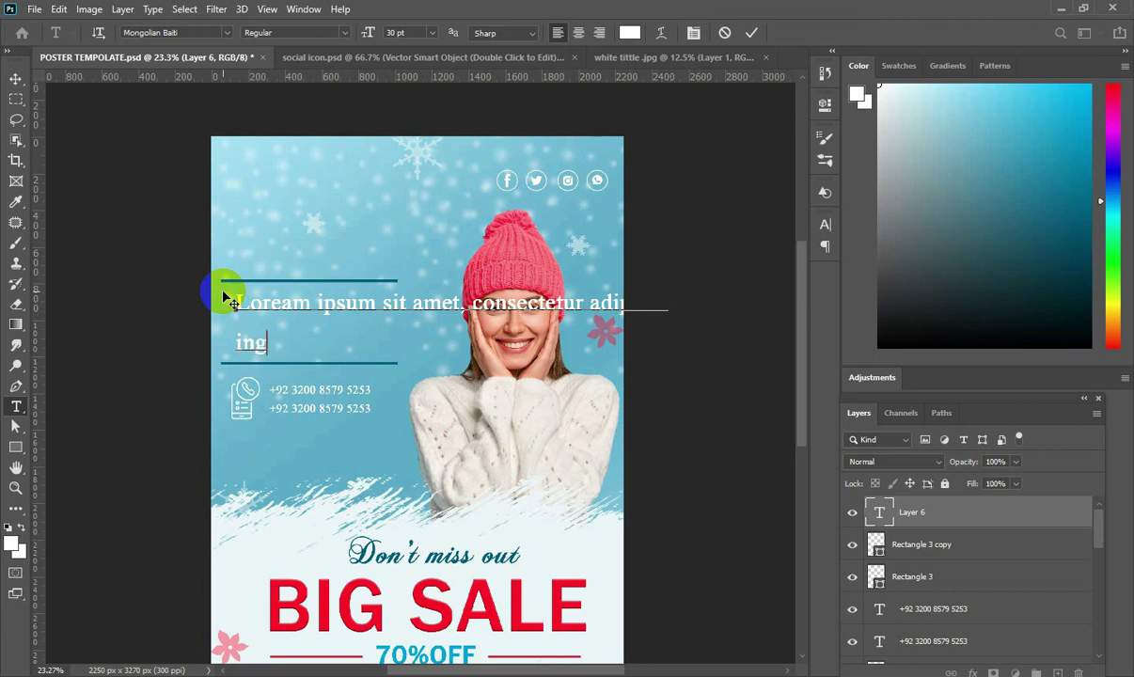
text(elit, )
text(sed d)
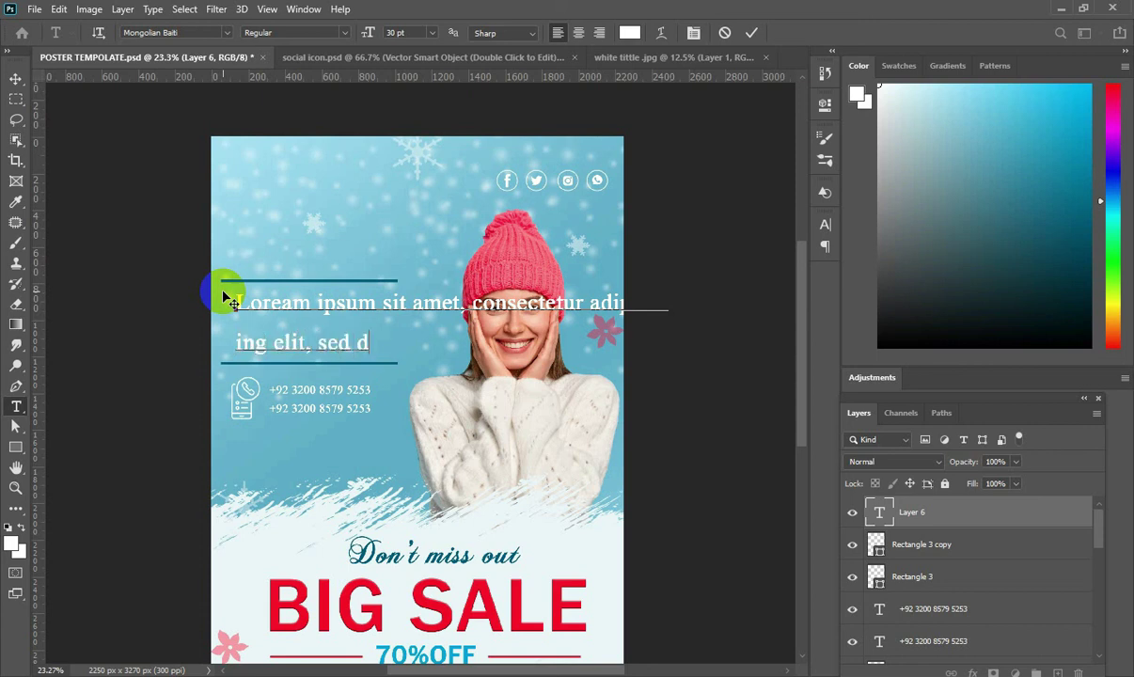
text(o ei)
text(dumod )
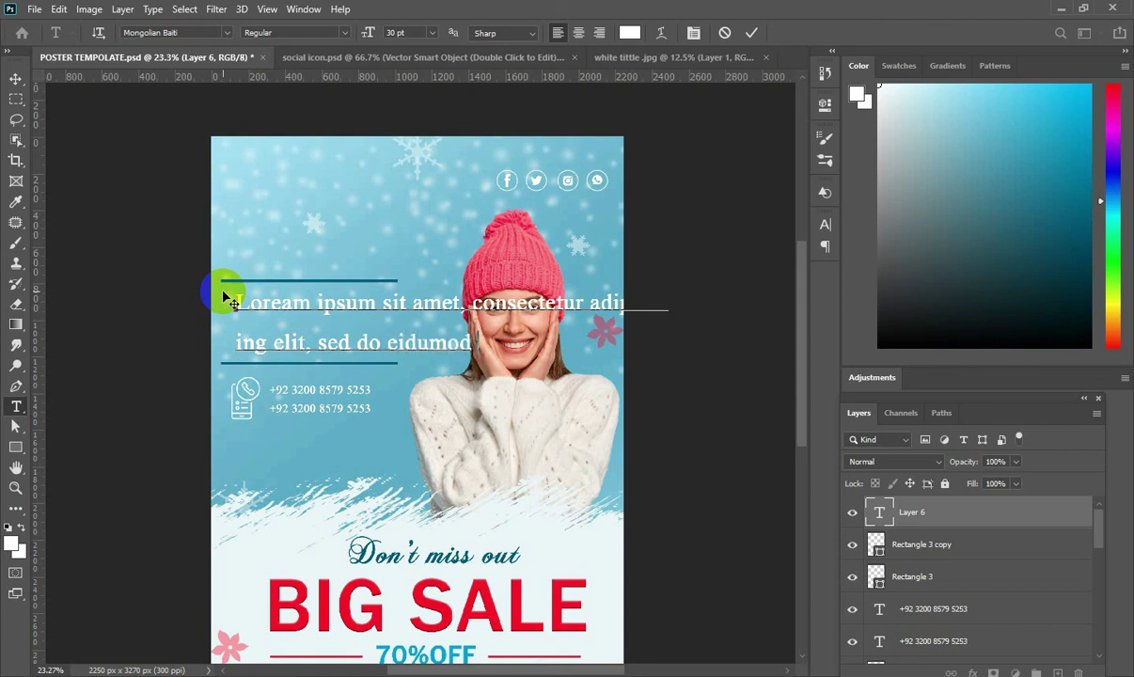
text(tempor incidid)
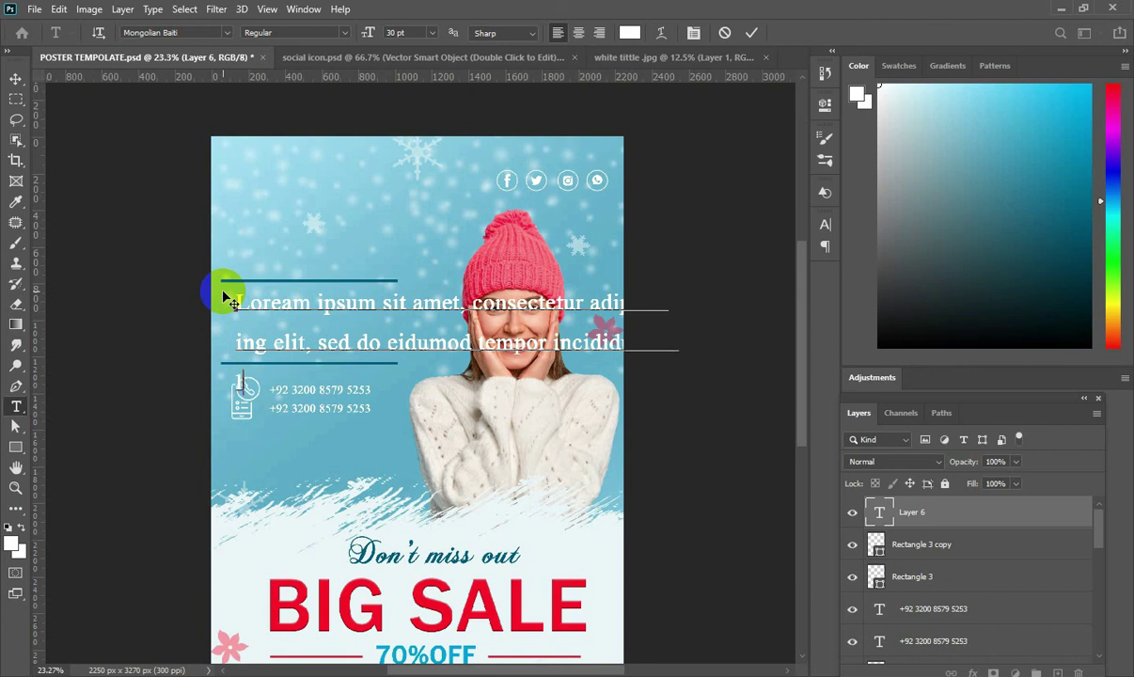
text(abire)
text( et d)
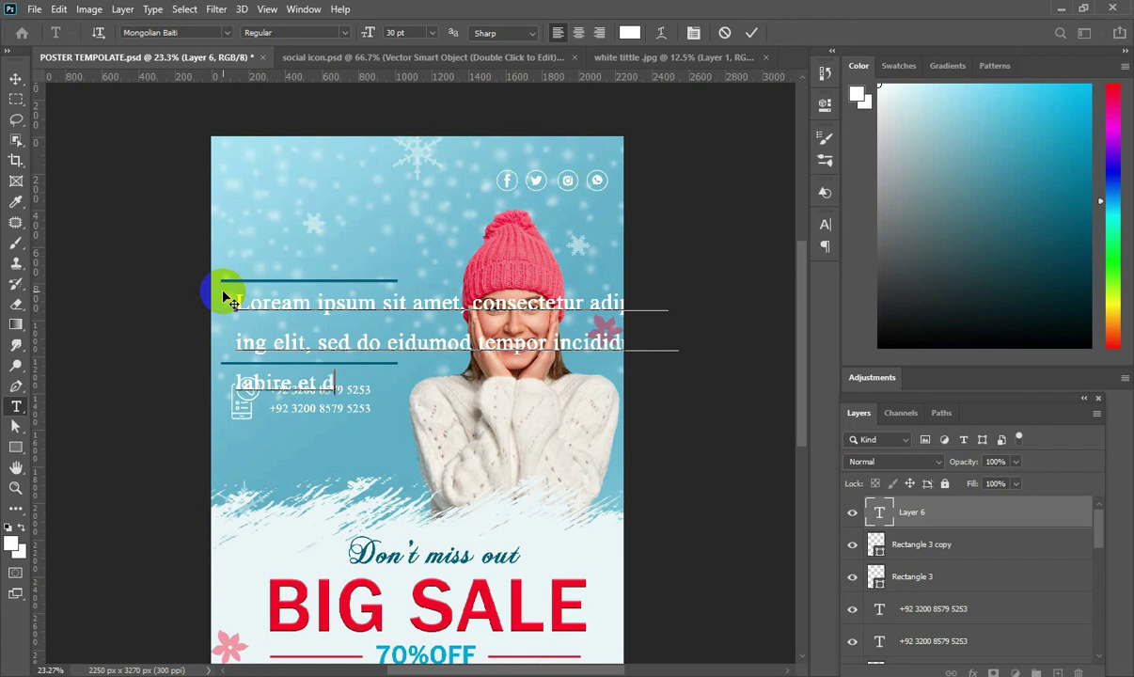
text(olo)
text(re ma)
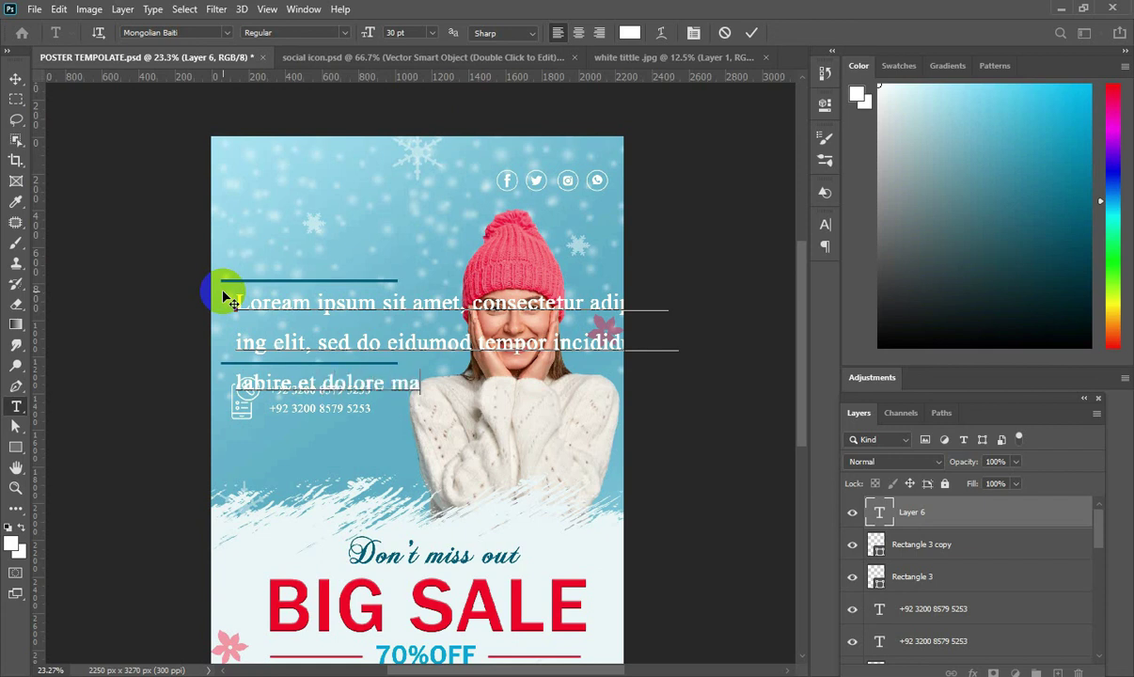
text(ngna al)
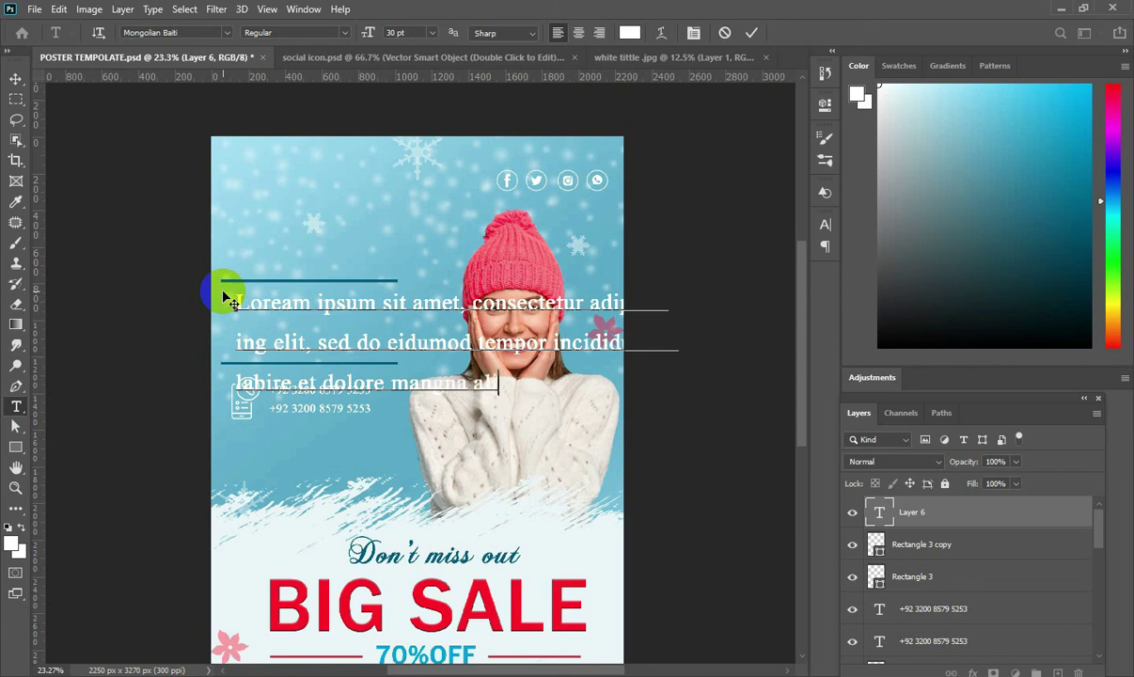
text(iqua.)
text( Quis nos)
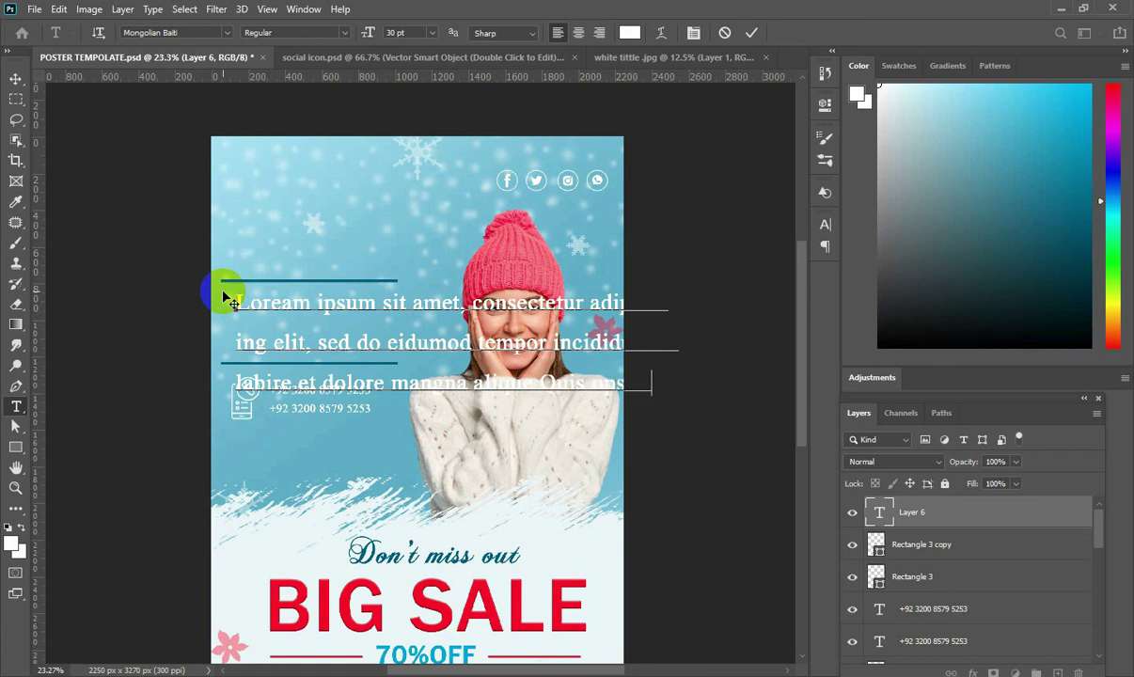
Commit the Lorem paragraph, scale it down to fit between the dividers, then enlarge it slightly
click(751, 32)
key(ctrl+t)
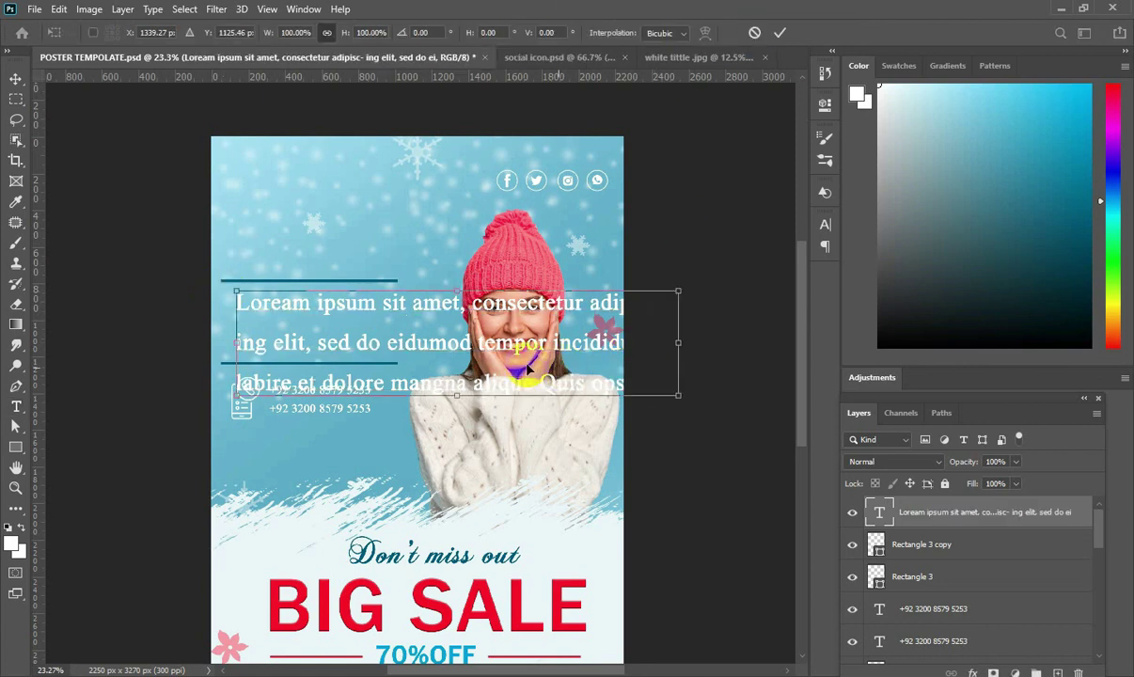
mouse_move(677, 292)
mouse_down()
mouse_move(367, 384)
mouse_move(324, 322)
mouse_up()
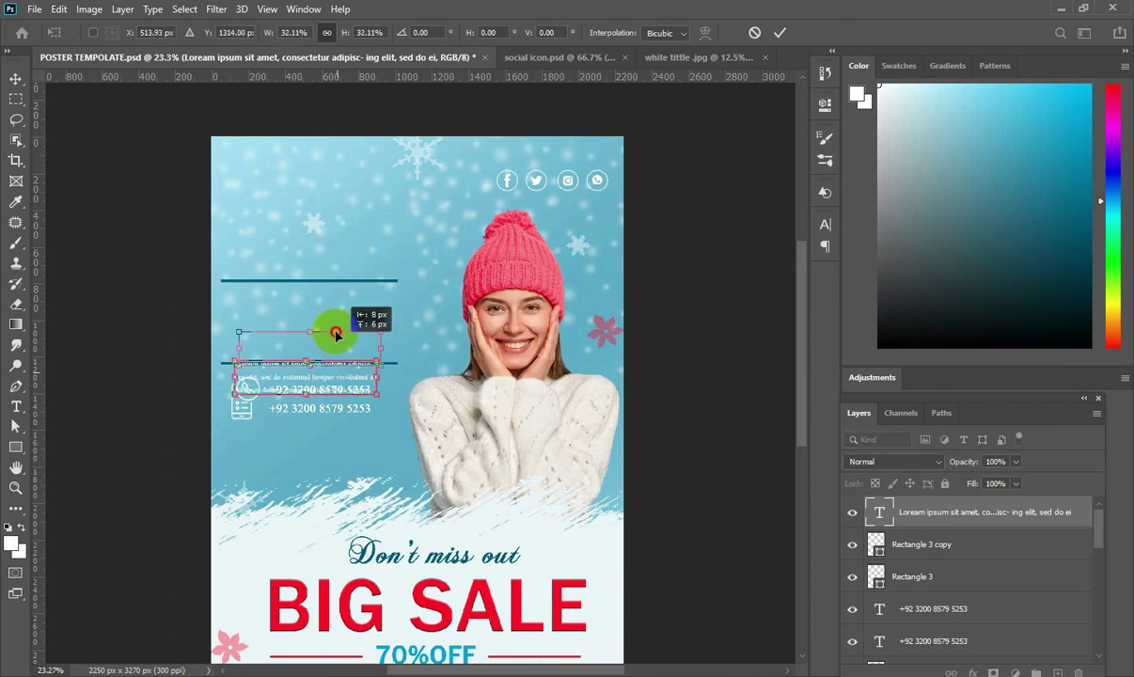
click(779, 32)
scroll(353, 420, up, 1)
key(ctrl+t)
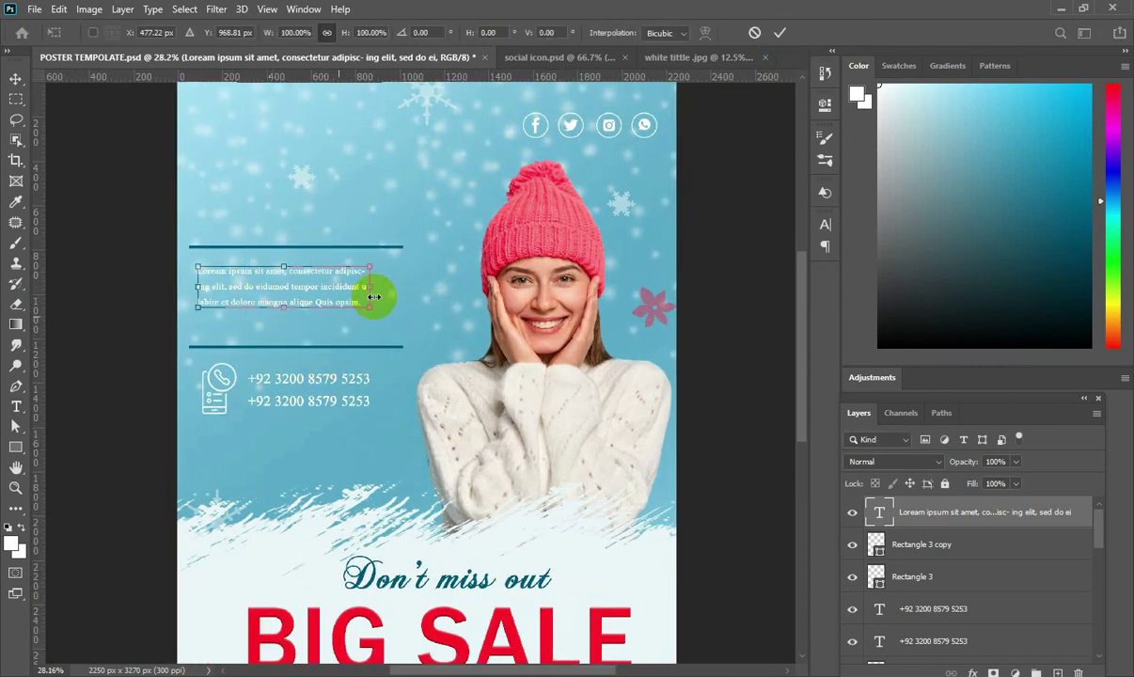
drag(374, 297, 429, 349)
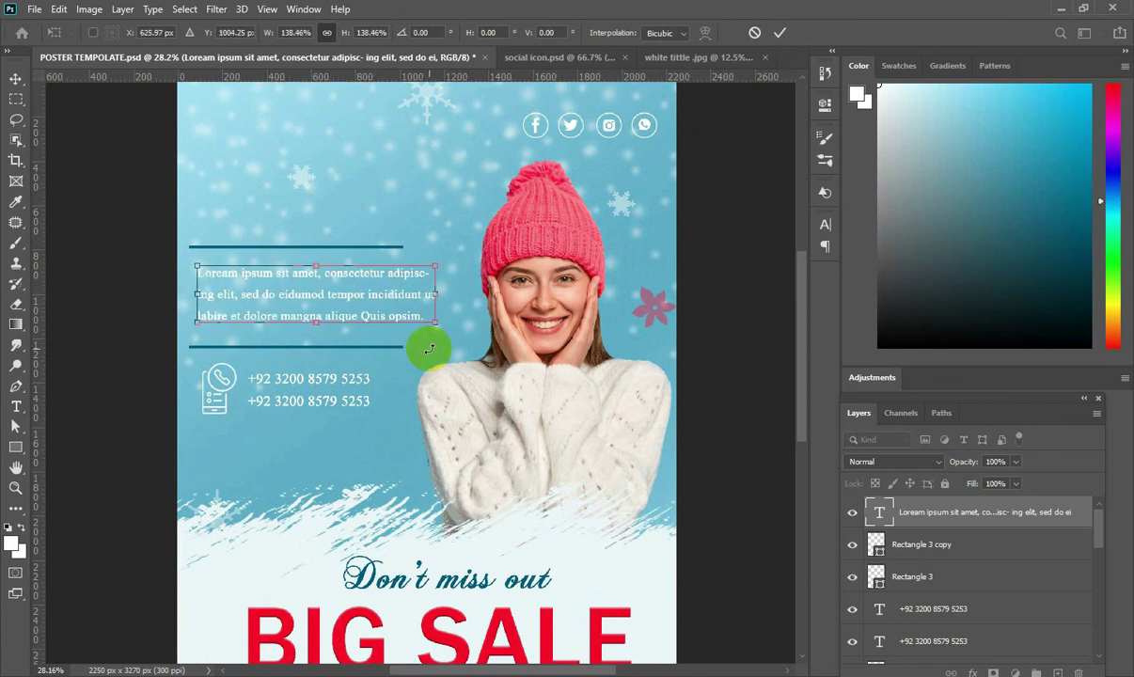
click(780, 33)
Select all the paragraph text and show its character settings with the font-size list
key(t)
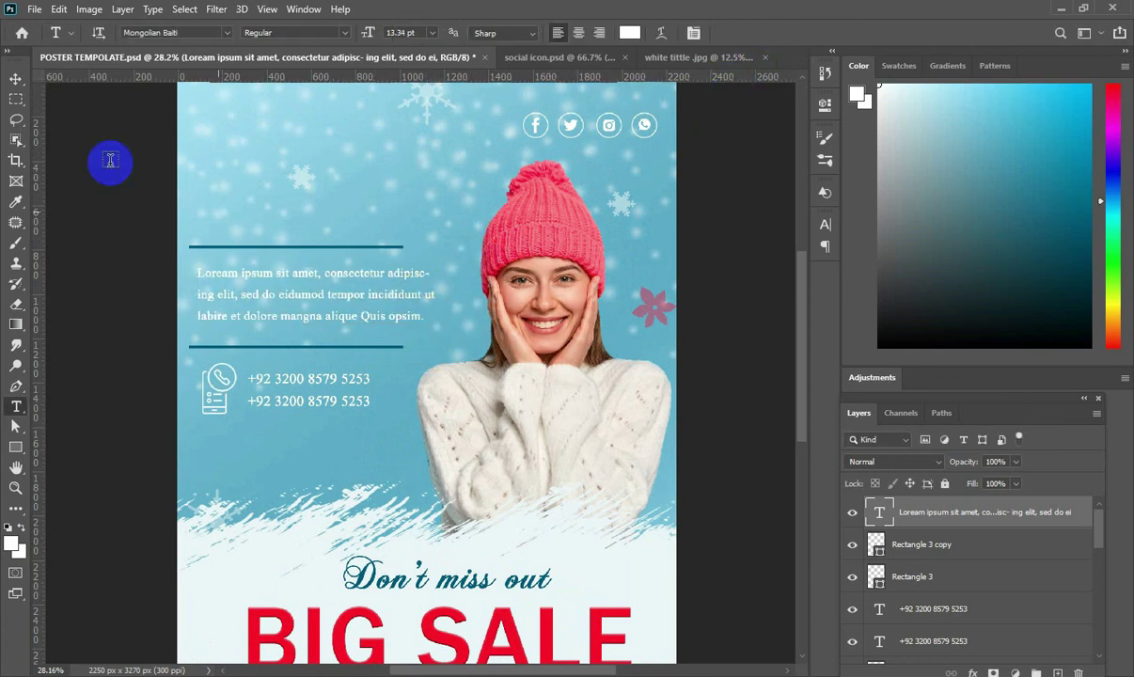
click(311, 282)
key(ctrl+a)
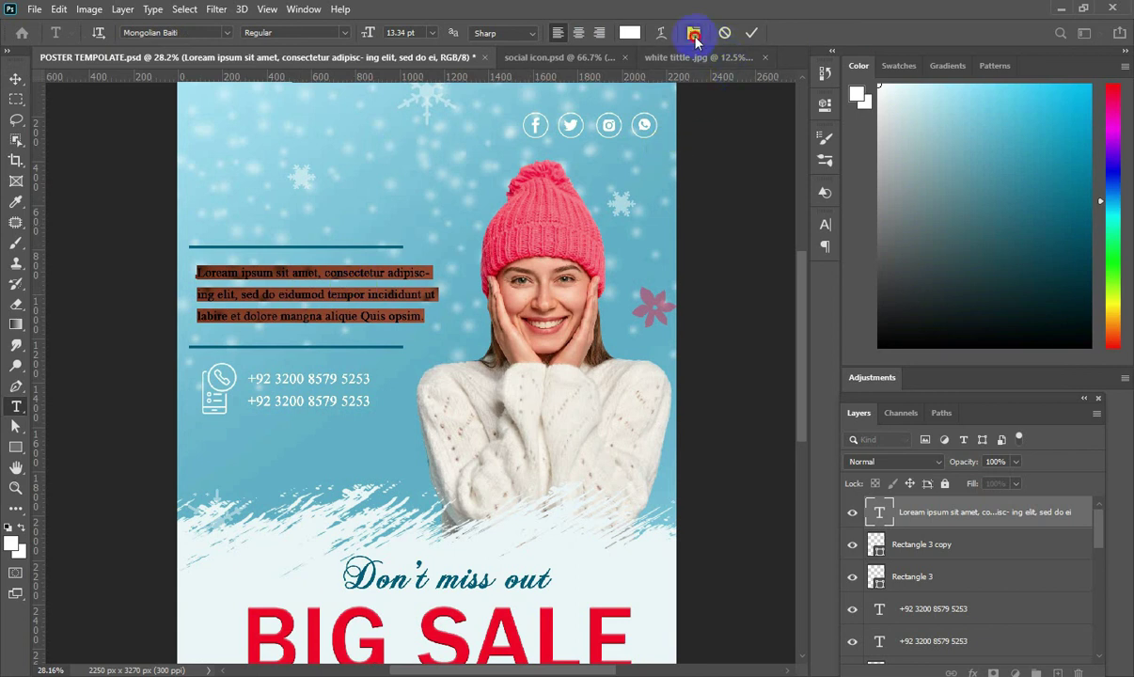
click(694, 34)
click(713, 270)
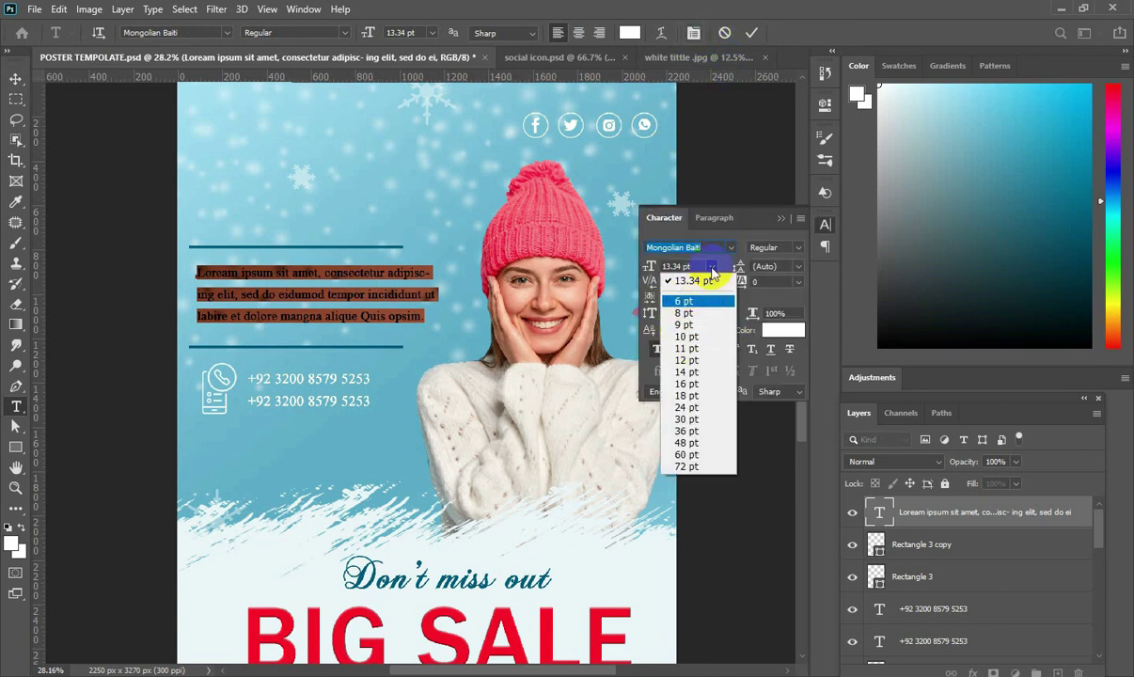
Give the Lorem paragraph a 5 pt baseline shift, then raise it to 10 pt
click(715, 267)
text(5)
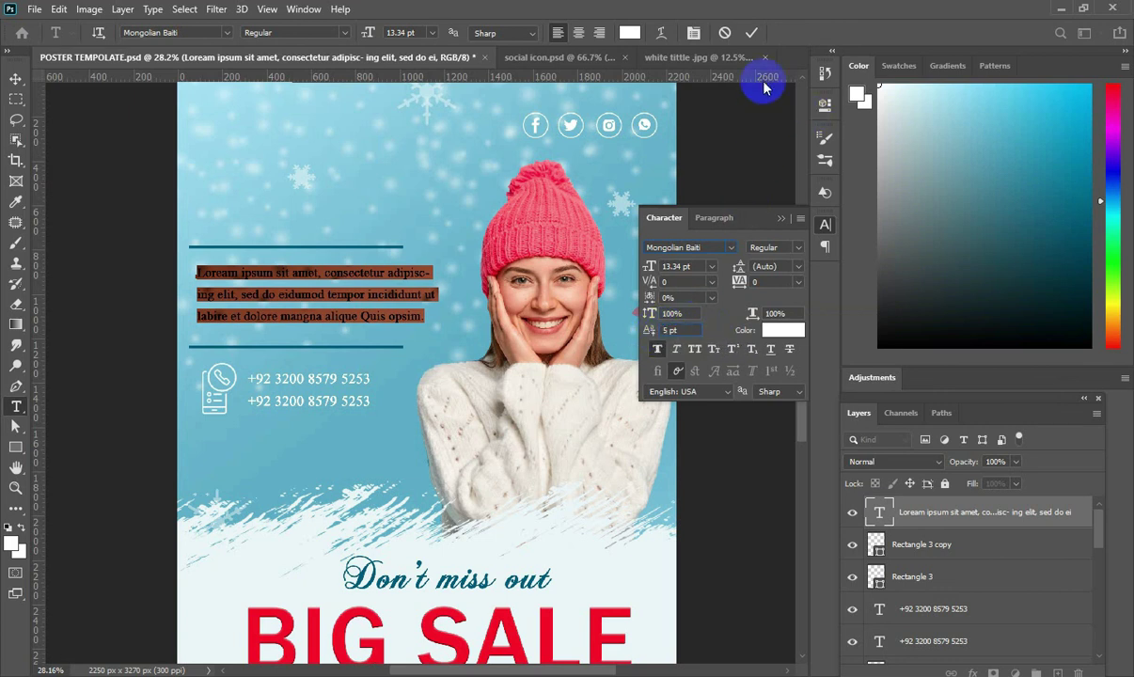
click(751, 32)
key(v)
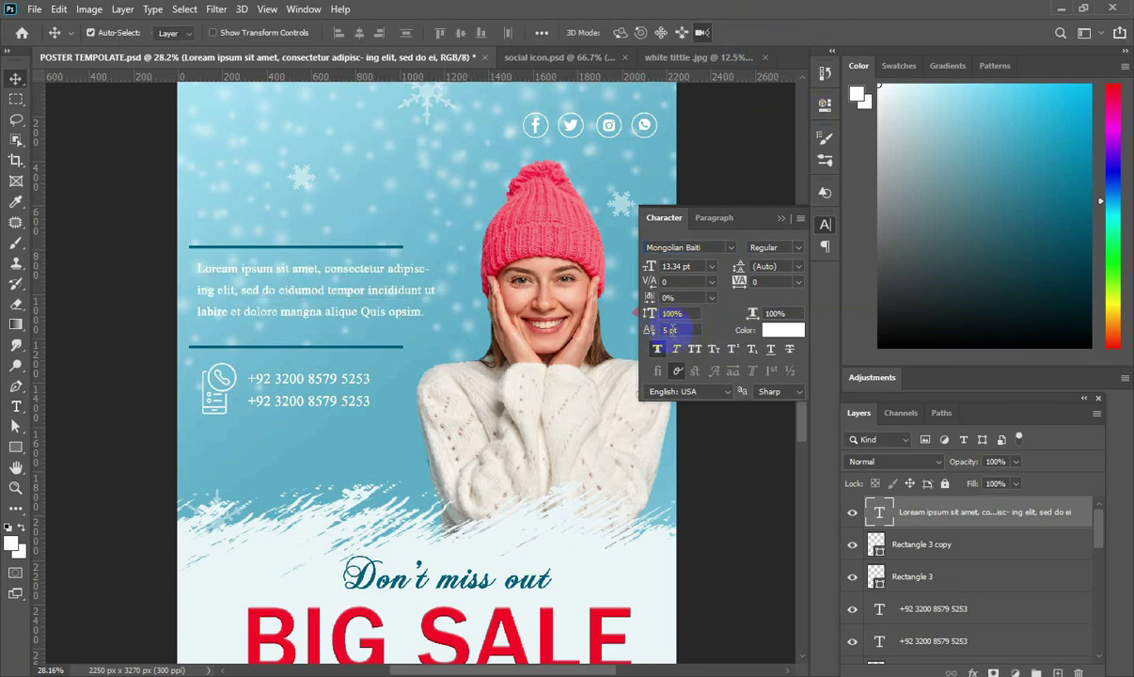
text(10)
key(Return)
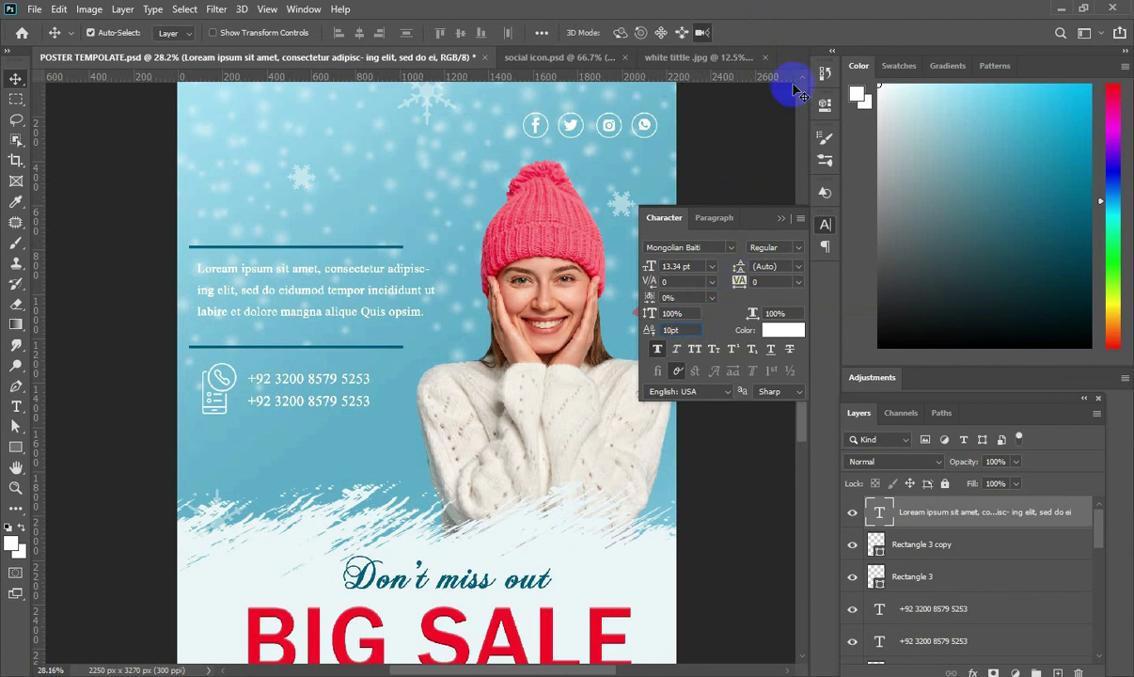
click(688, 329)
text(15)
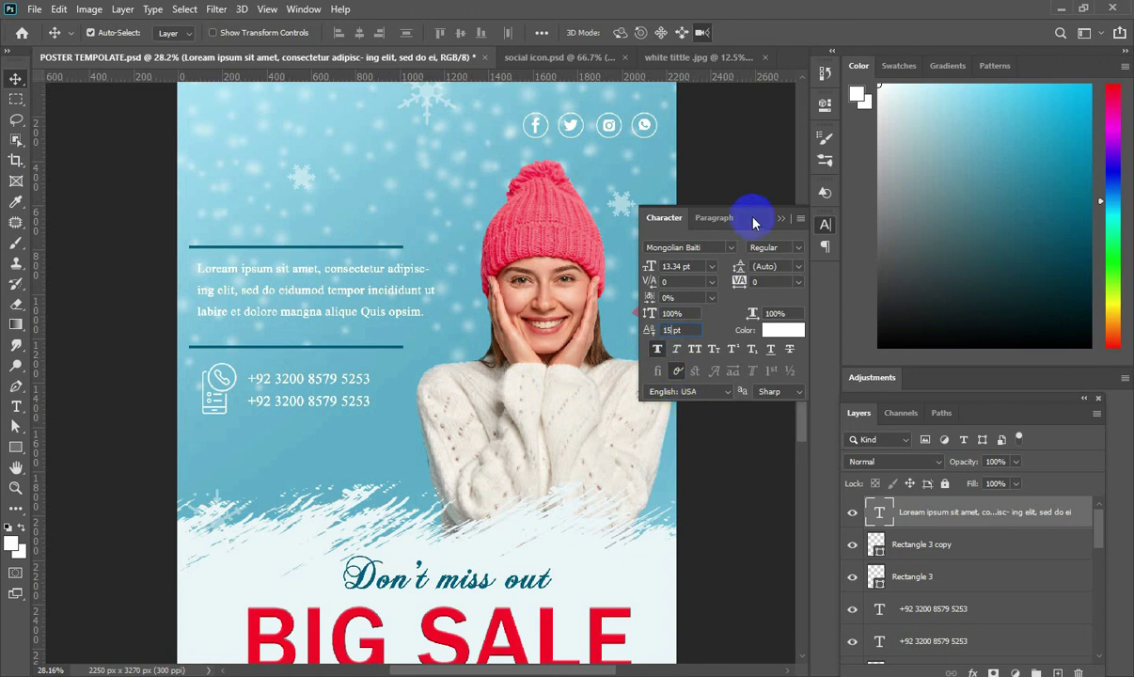
Close the character settings and nudge the Lorem paragraph slightly down and left
click(781, 218)
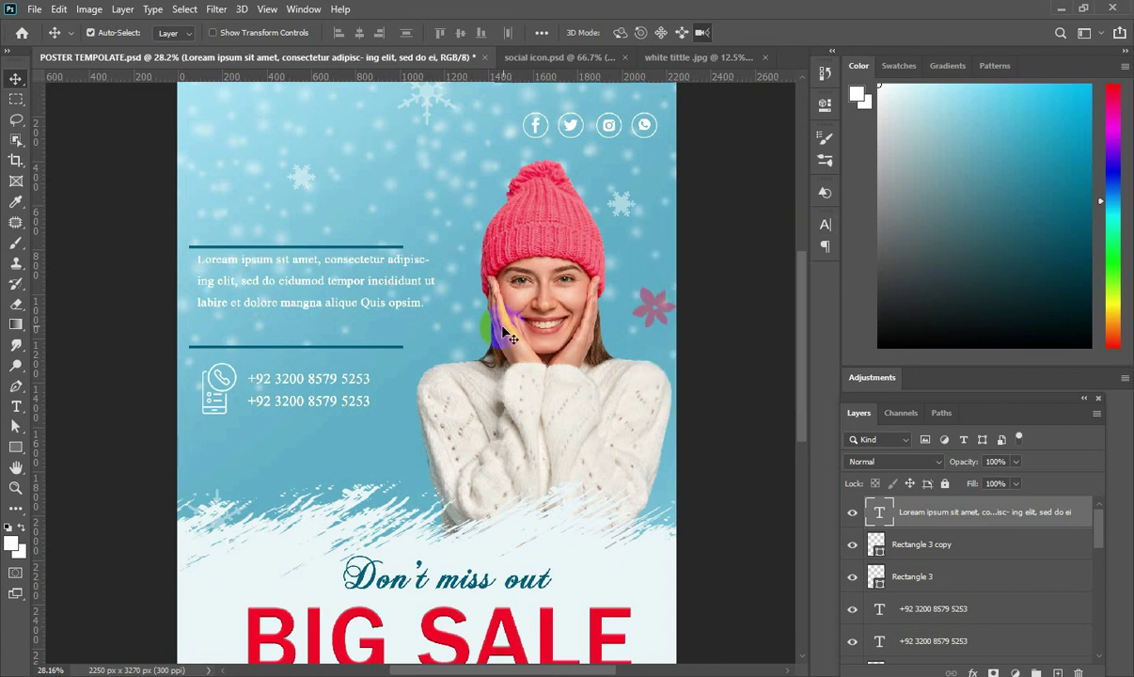
key(ctrl+t)
drag(336, 284, 321, 296)
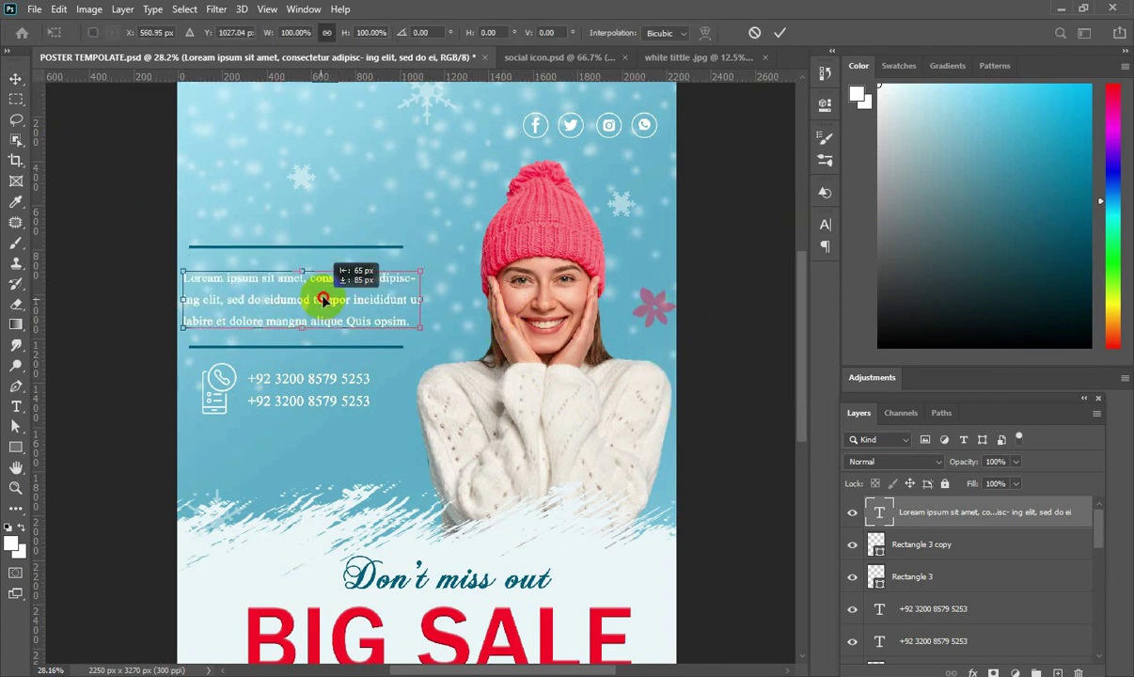
drag(420, 320, 417, 318)
click(780, 32)
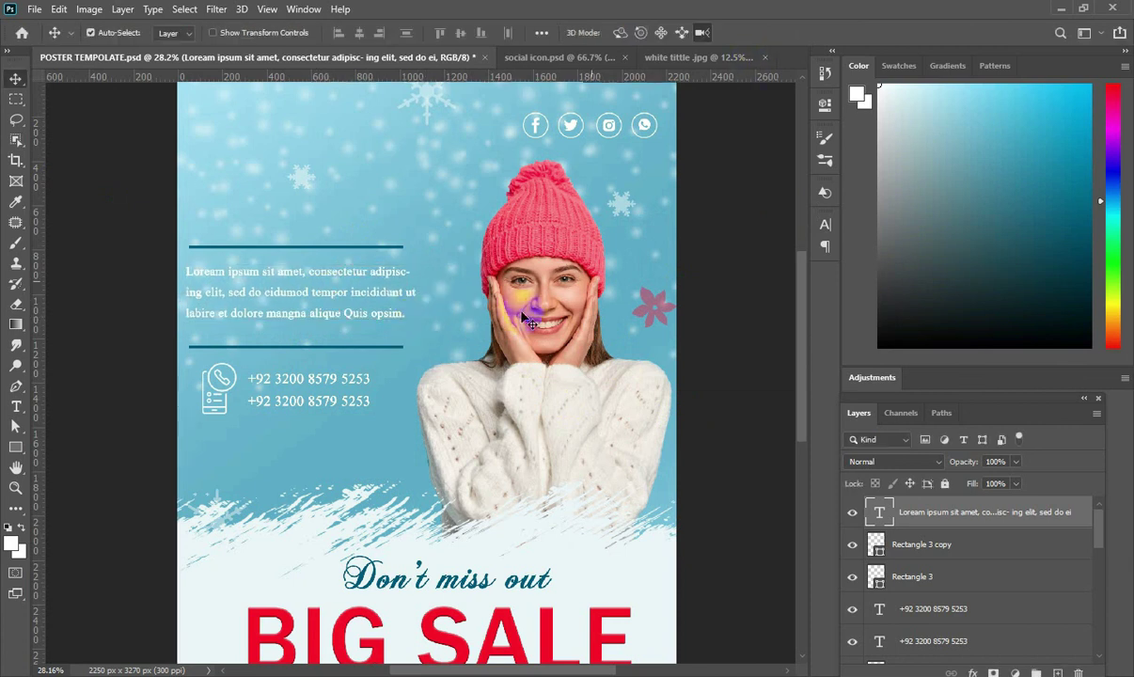
scroll(511, 323, down, 3)
scroll(511, 323, up, 2)
drag(291, 223, 309, 263)
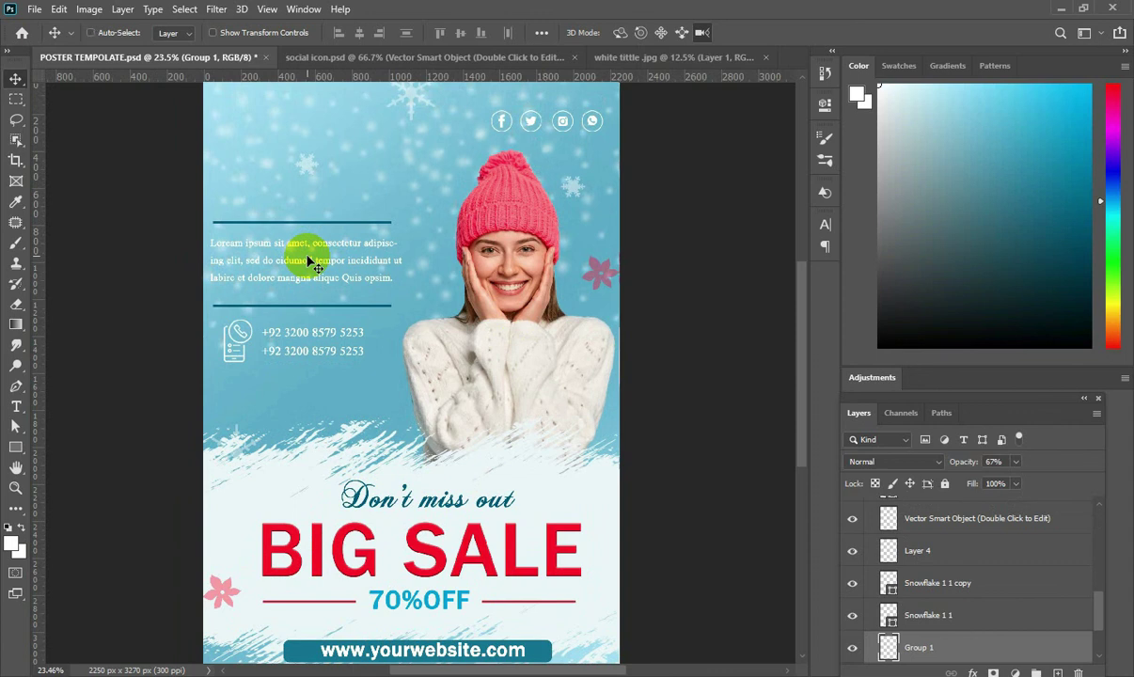
scroll(1000, 551, down, 1)
scroll(941, 568, up, 3)
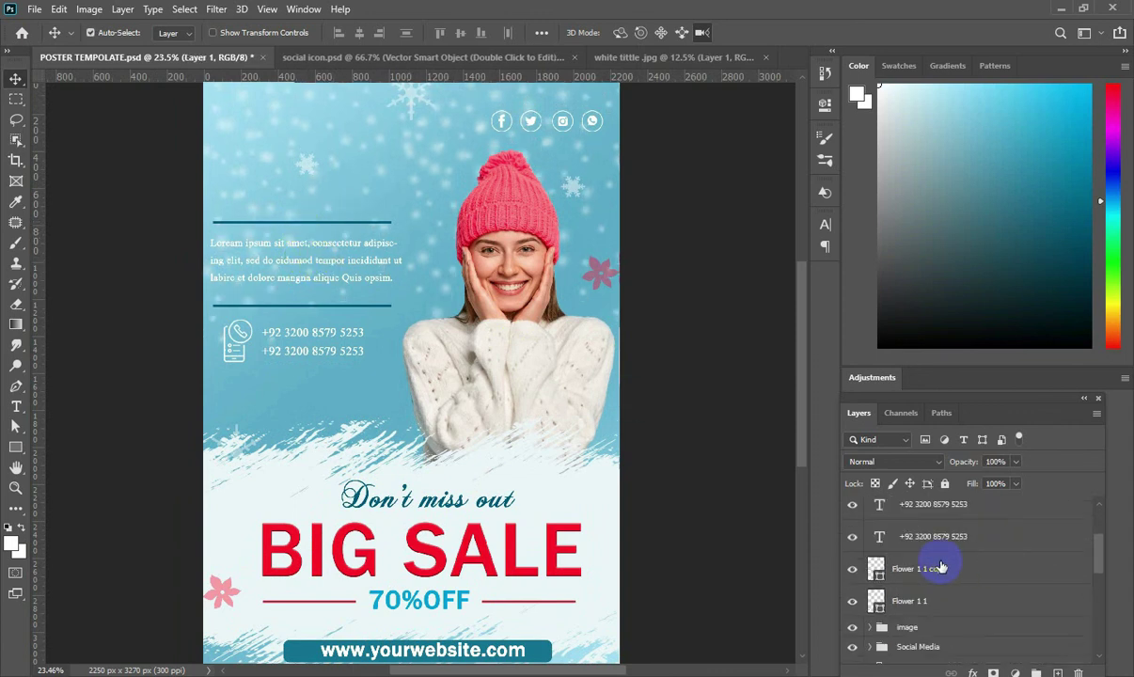
scroll(940, 568, up, 3)
Nudge the top divider line down and the lower divider up to space them evenly around the paragraph
click(925, 554)
key(shift+Down)
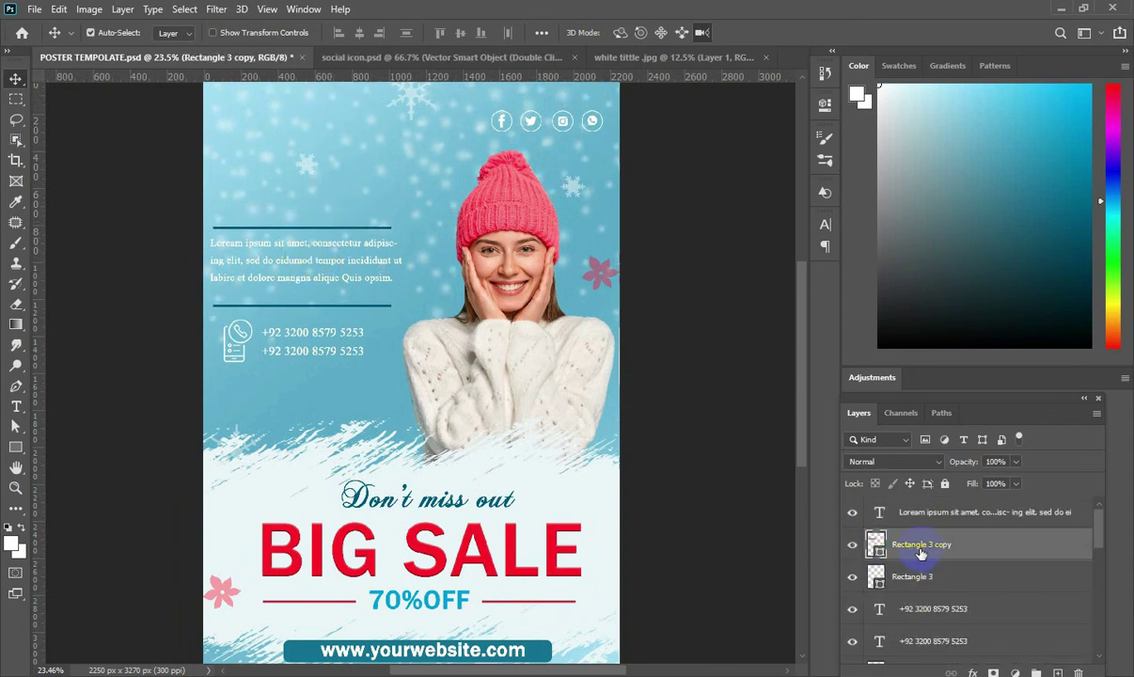
key(shift+Down)
key(shift+Down)
click(939, 578)
key(shift+Up)
key(shift+Up)
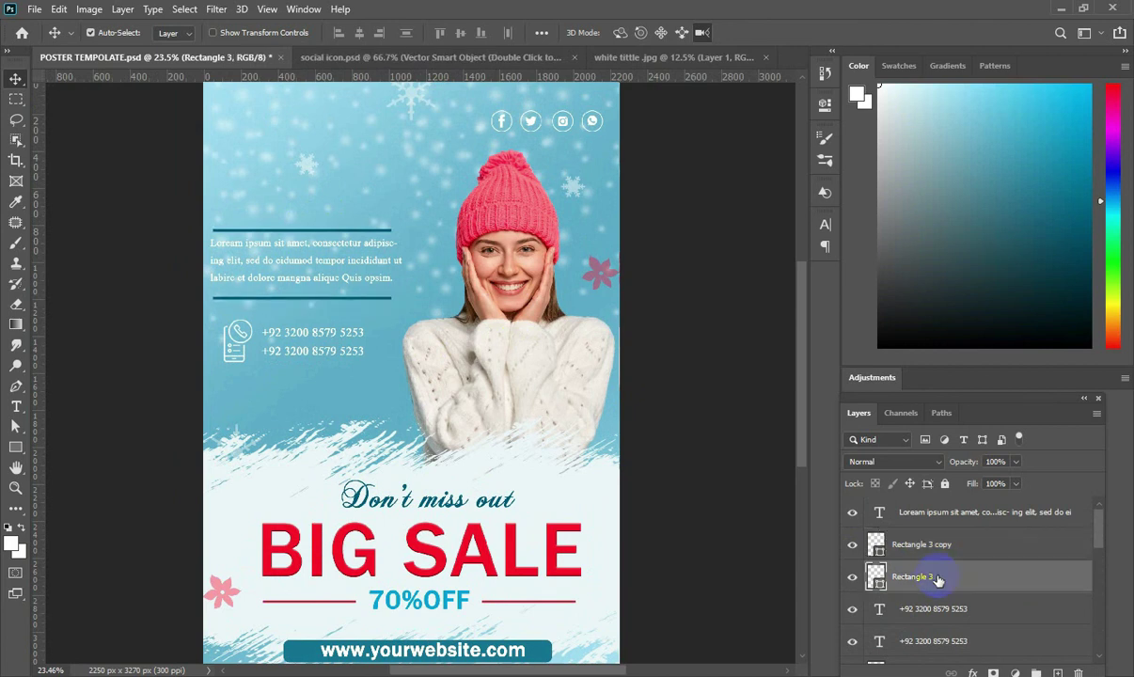
key(shift+Up)
key(shift+Up)
key(shift+Down)
key(shift+Down)
key(shift+Down)
key(shift+Down)
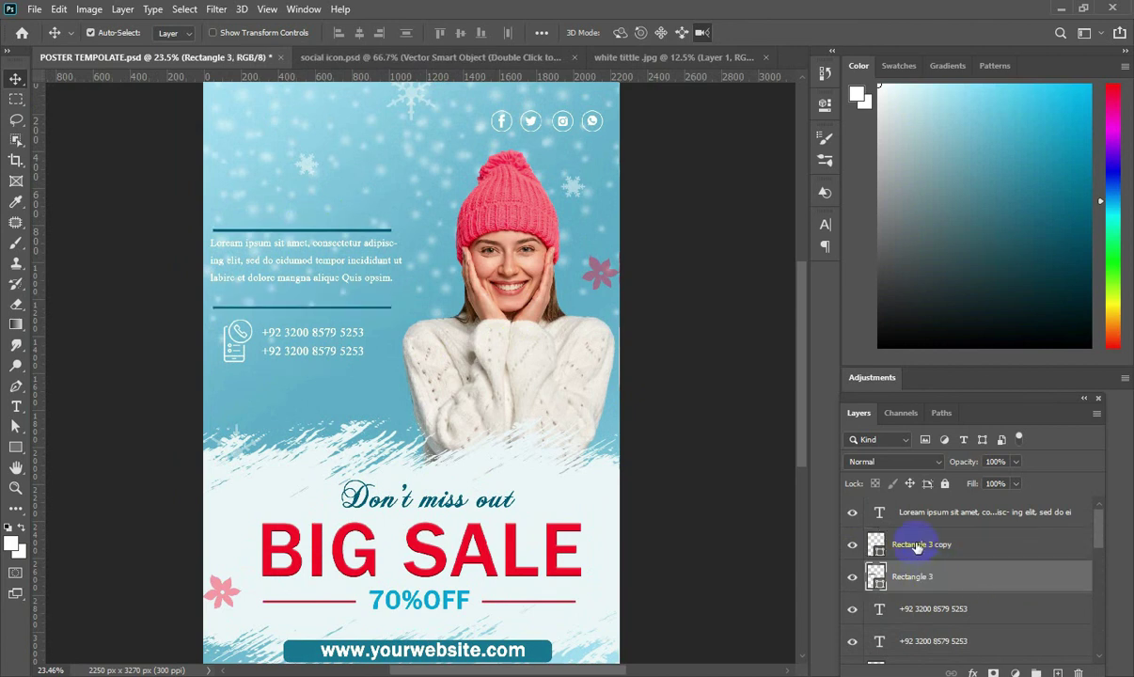
key(alt+])
key(alt+])
key(shift+Down)
key(shift+Down)
key(shift+Down)
key(shift+Down)
key(shift+Down)
click(937, 547)
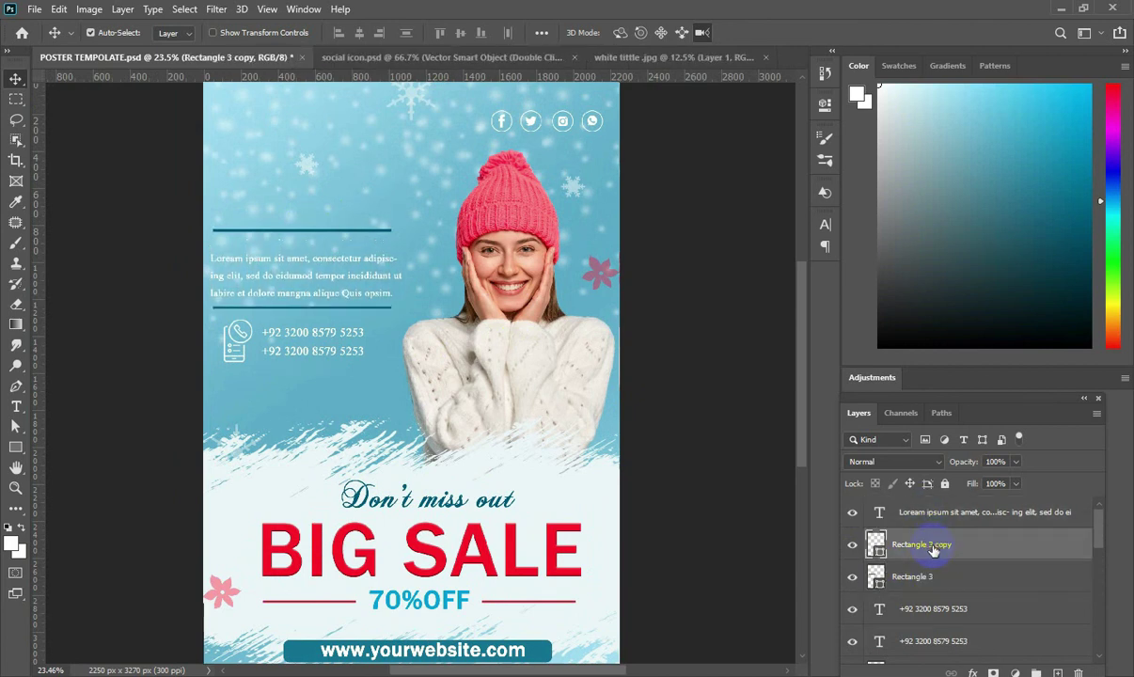
key(shift+Down)
key(shift+Down)
key(shift+Down)
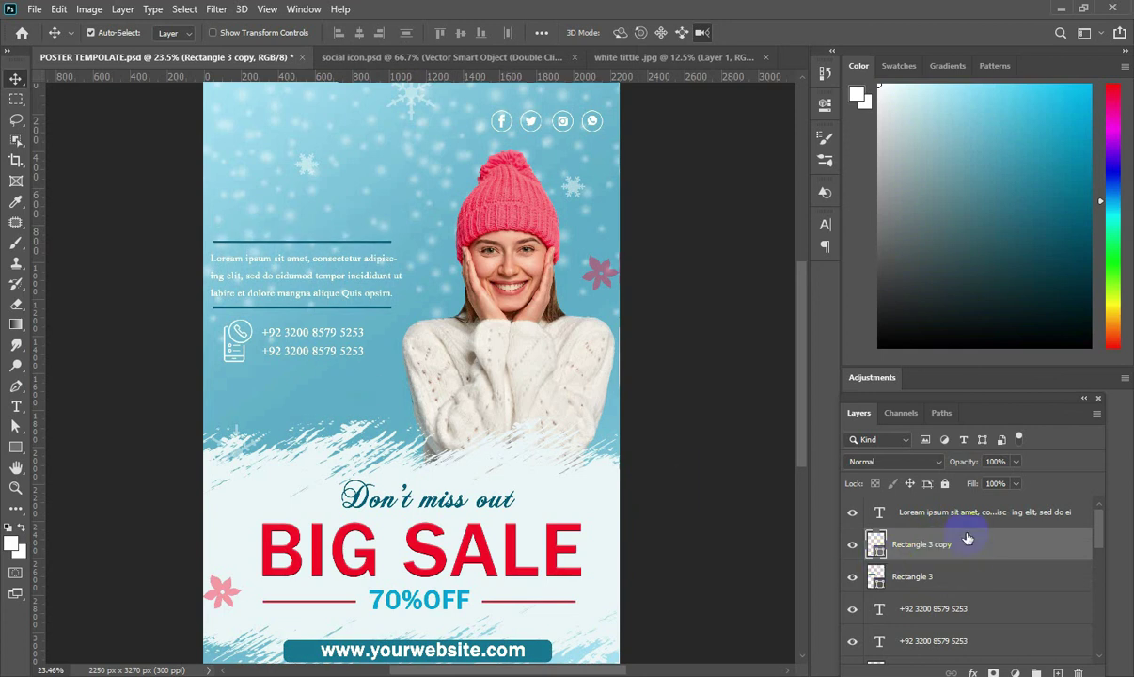
Scale the Lorem ipsum paragraph down to about 95.5%
click(955, 524)
key(ctrl+t)
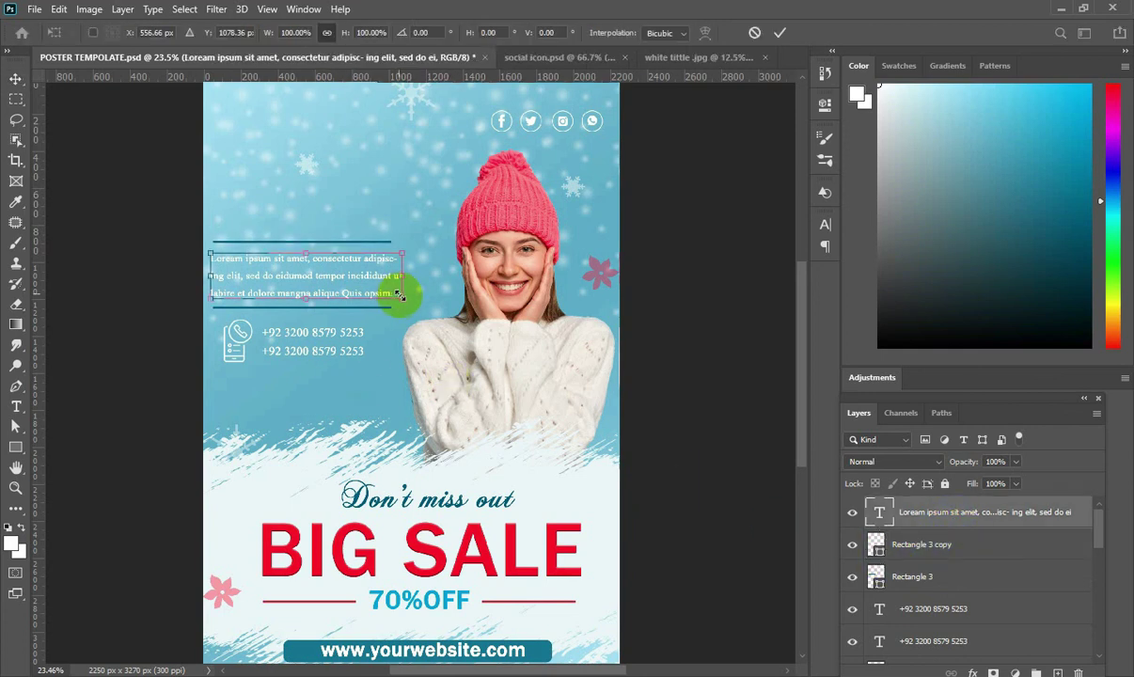
drag(399, 297, 394, 294)
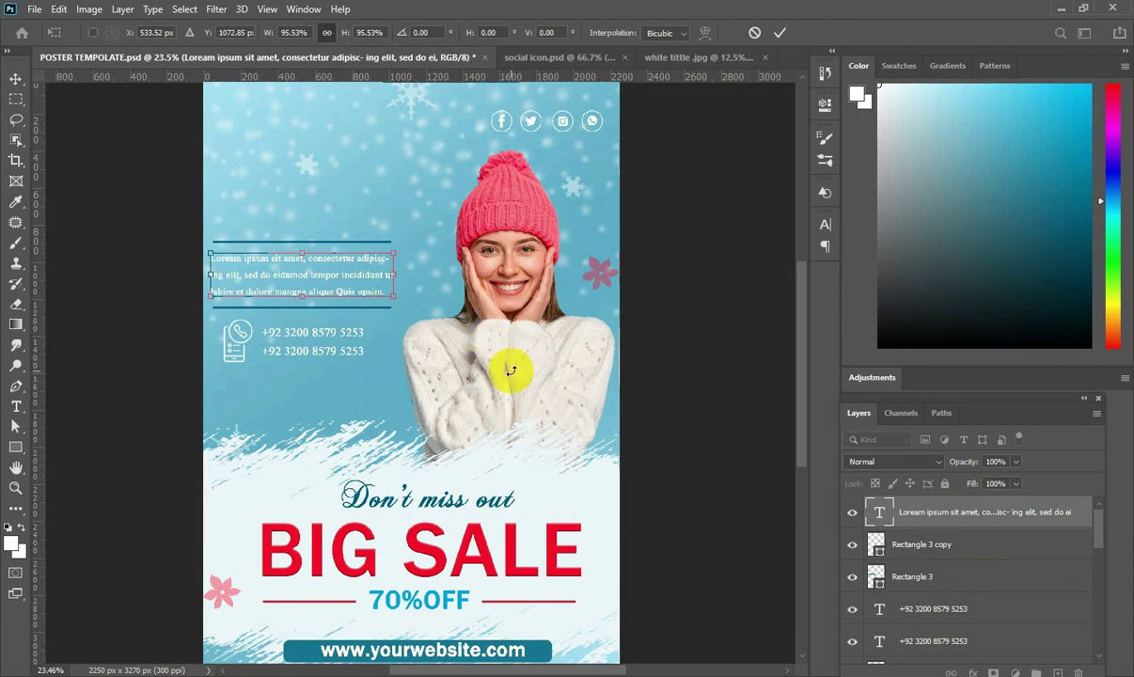
click(780, 32)
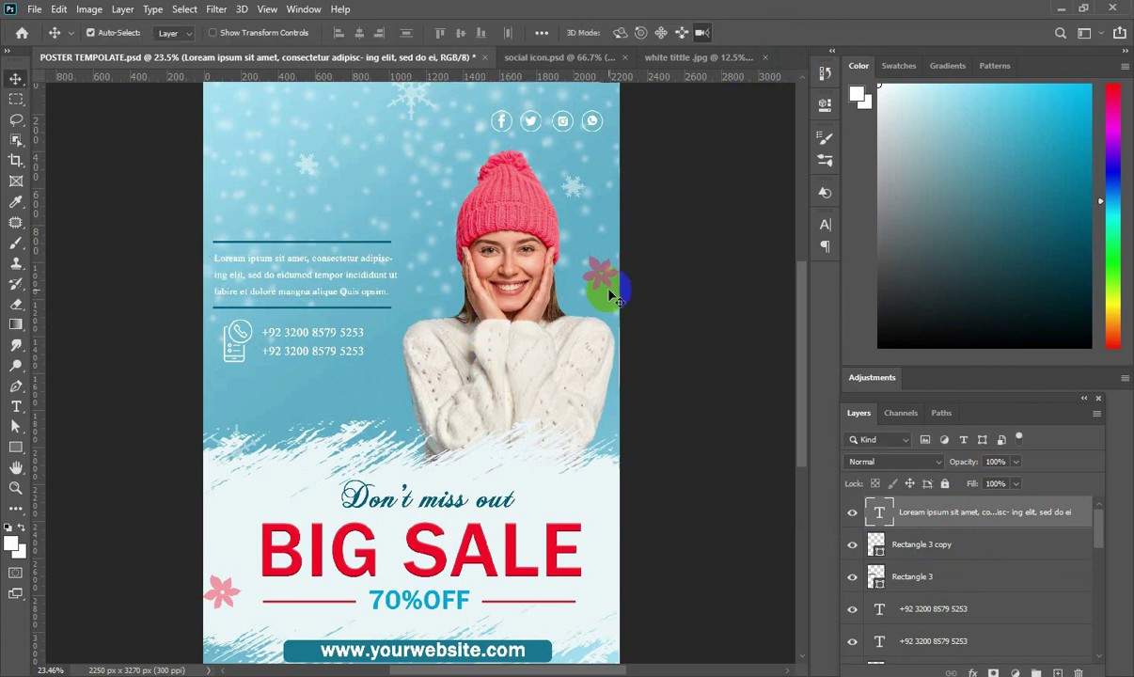
scroll(475, 329, down, 2)
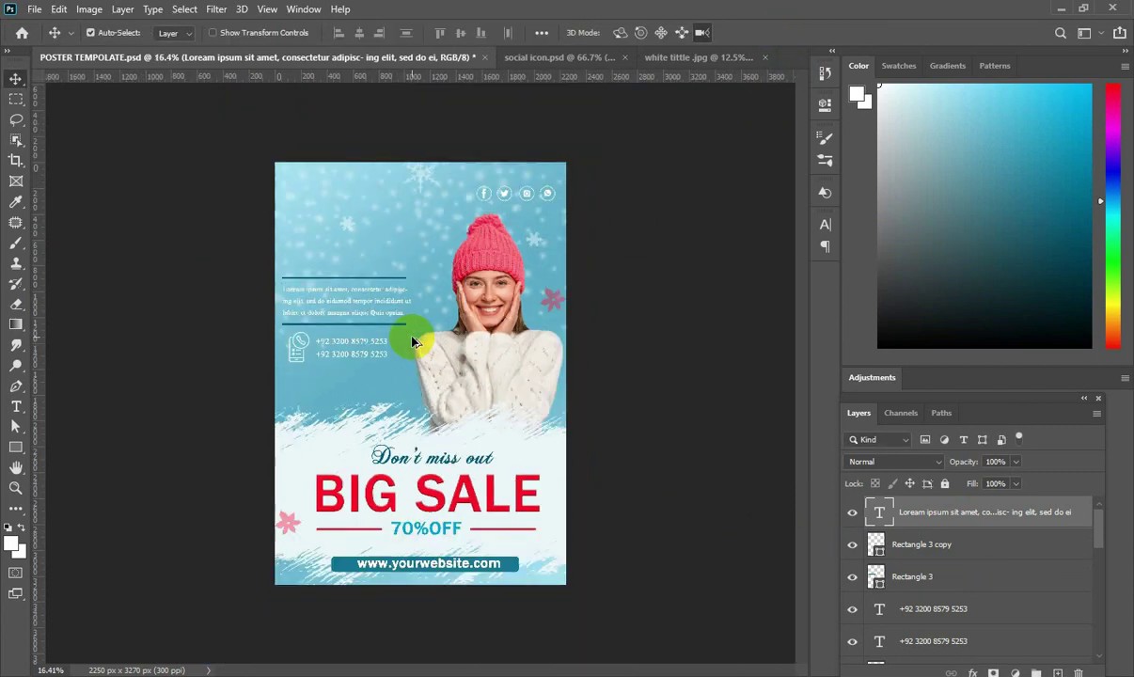
scroll(496, 345, up, 1)
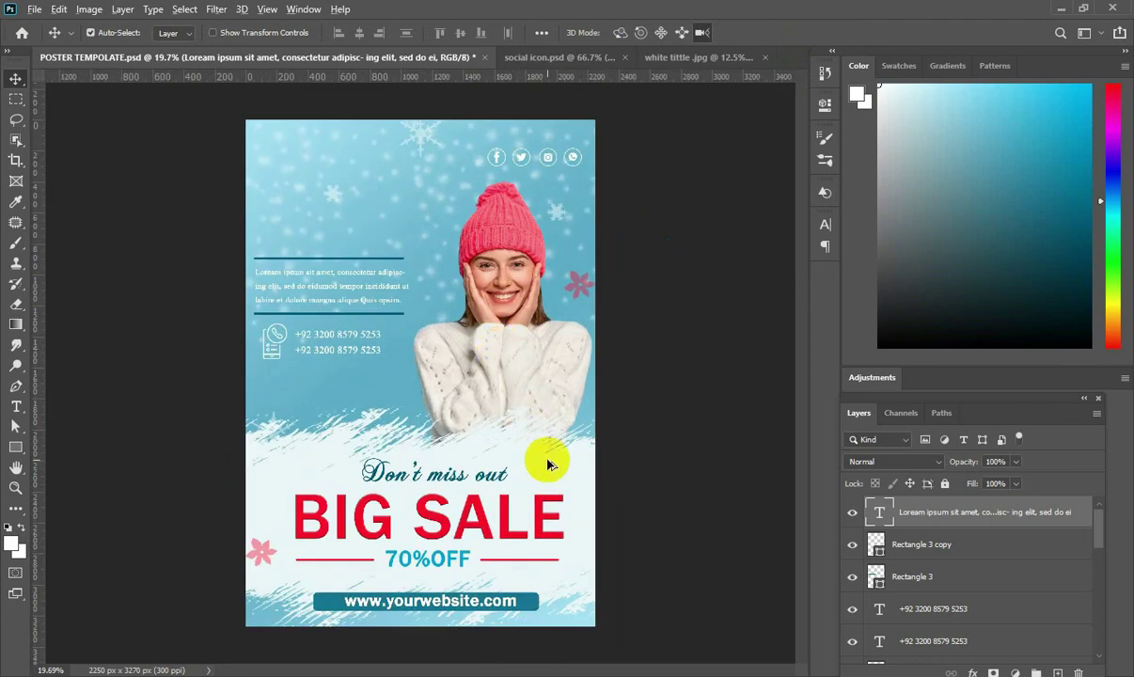
scroll(550, 464, up, 1)
scroll(668, 315, down, 1)
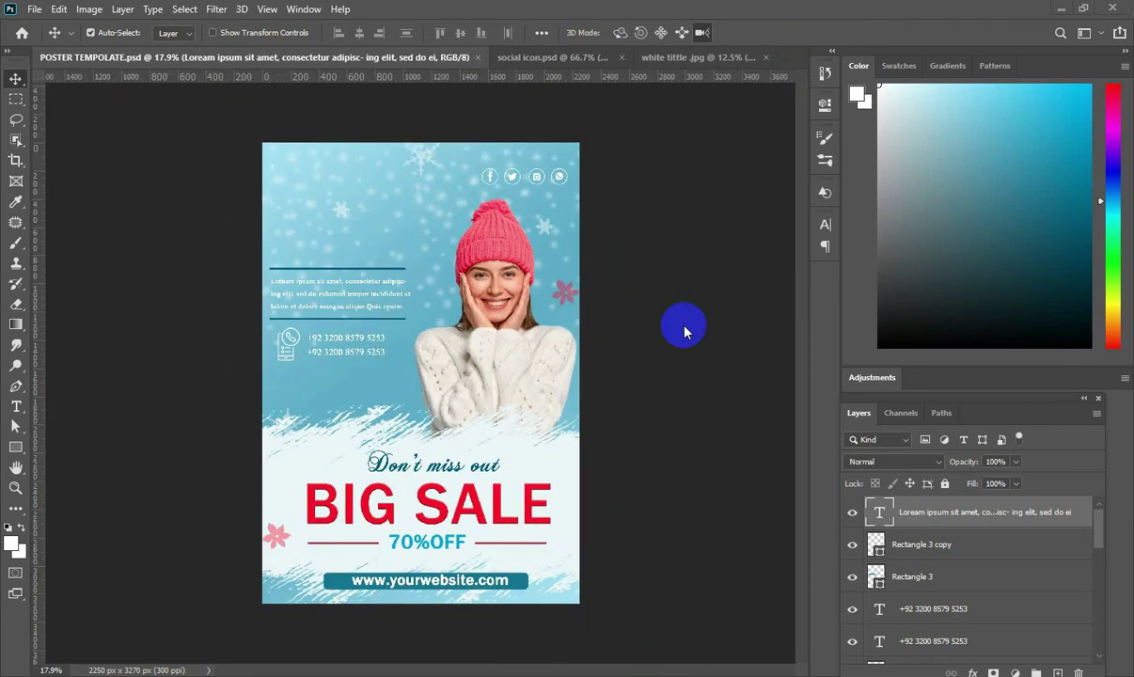
scroll(479, 270, up, 1)
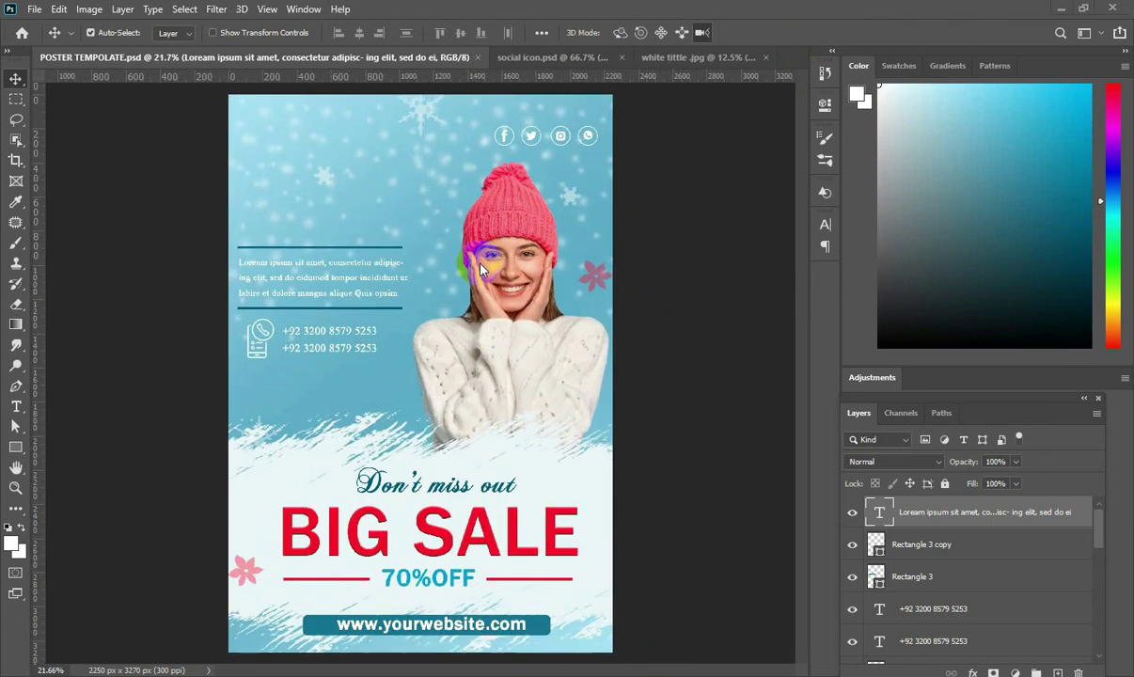
click(1055, 671)
Type 'RUSH TO VISIT', 'OR' and 'SHOP ONLINE' as three separate white text layers
click(16, 406)
click(267, 153)
text(RUSH TO VISIT)
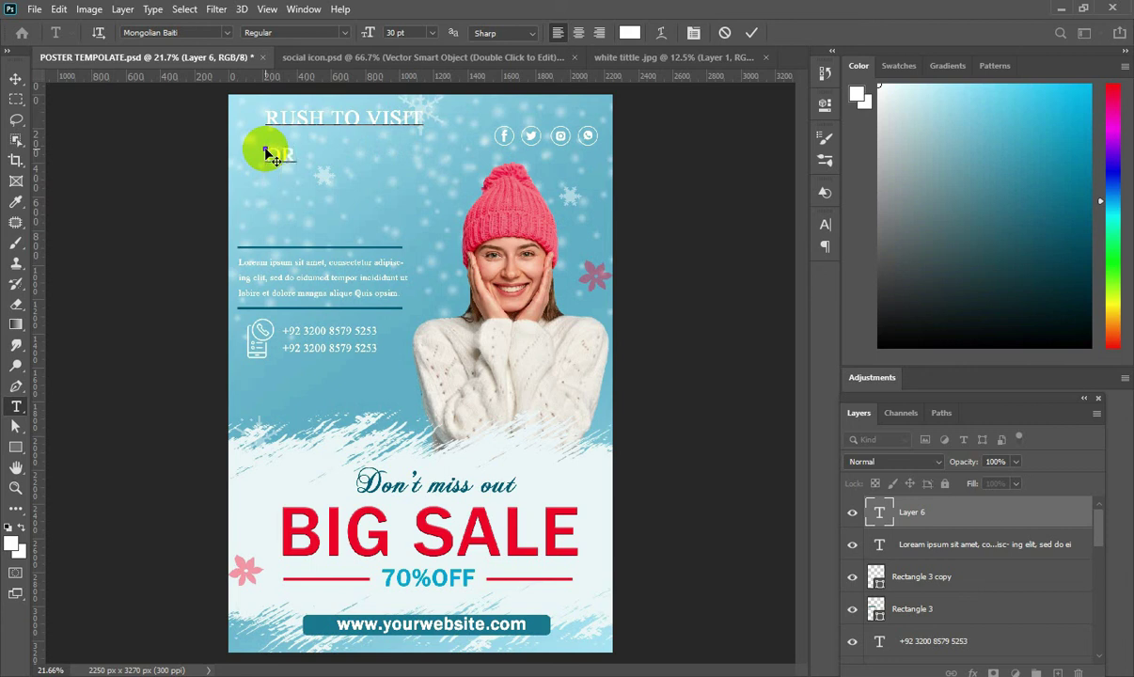
click(751, 32)
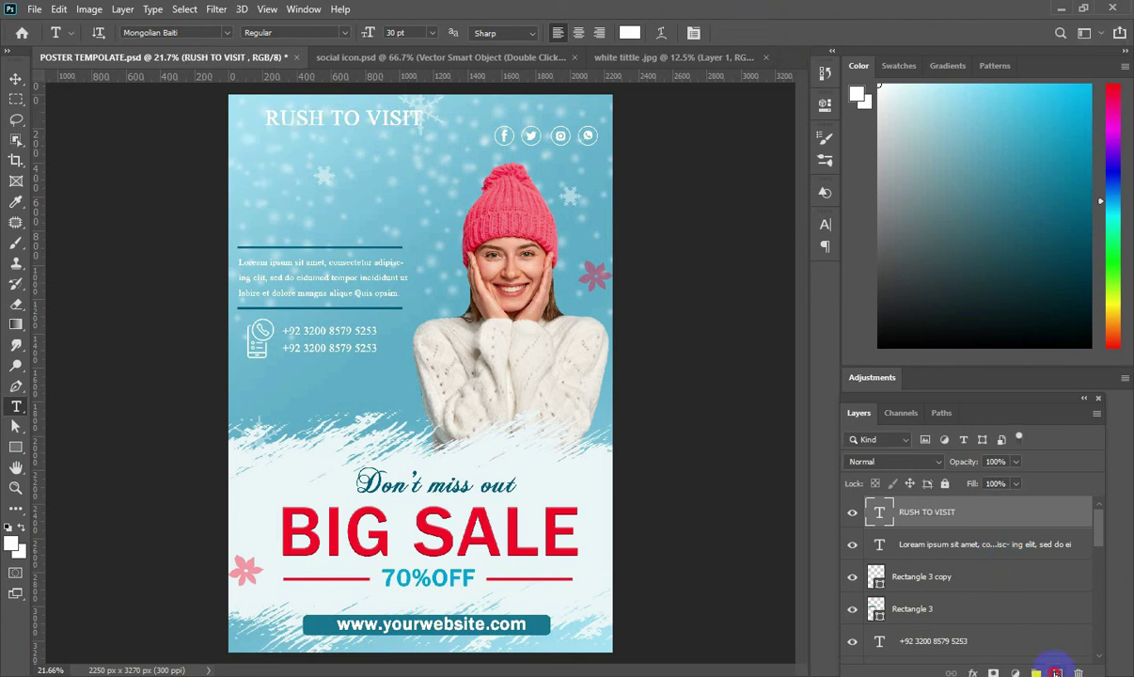
key(j)
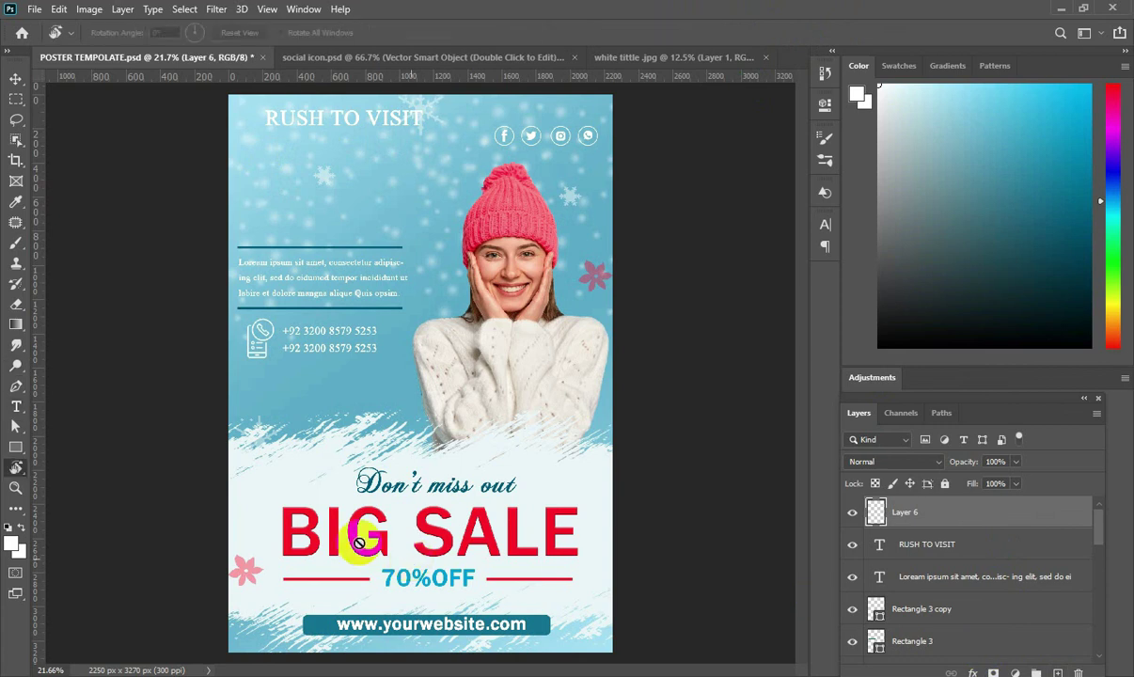
click(19, 409)
click(320, 177)
text(OR)
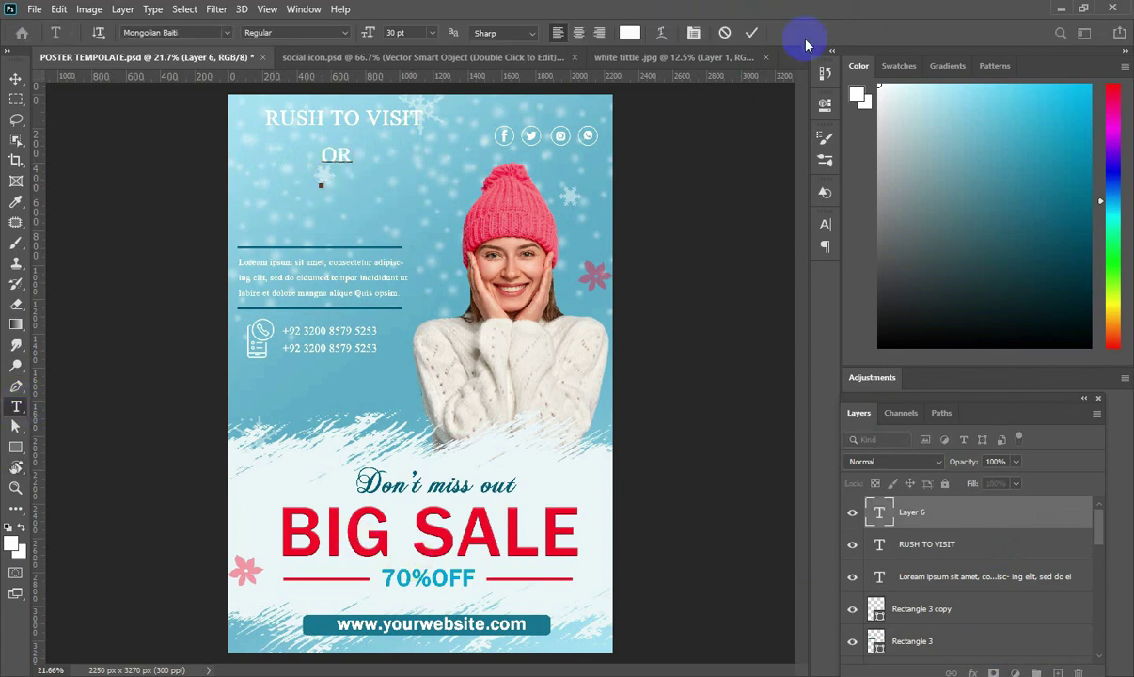
key(ctrl+Return)
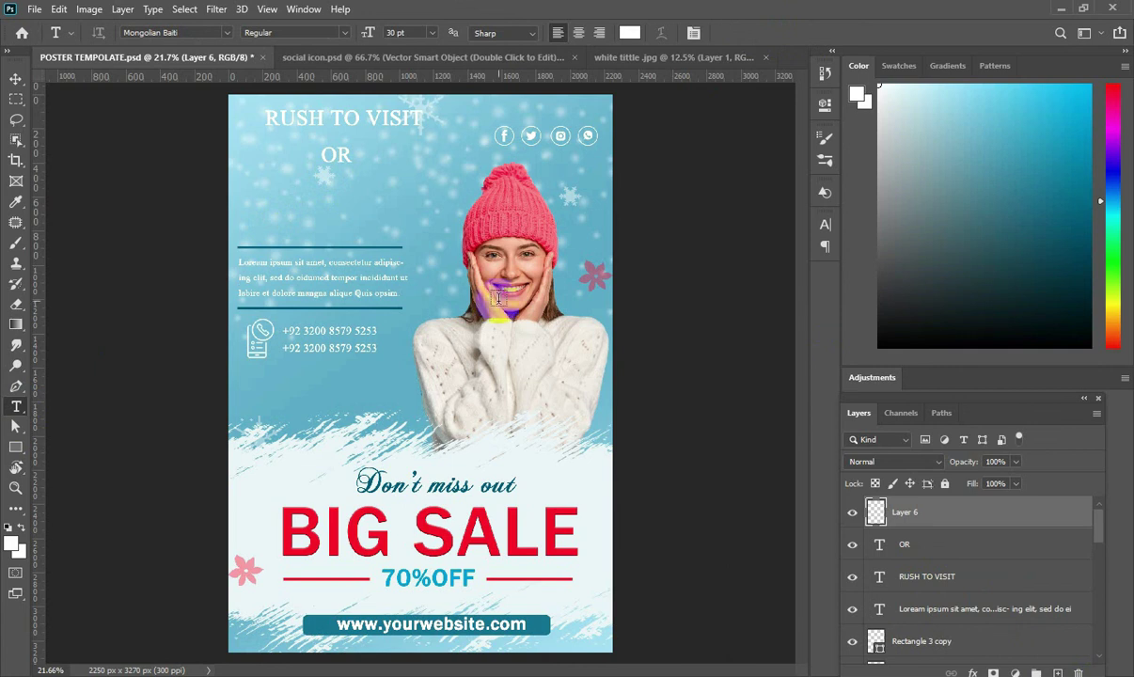
click(273, 199)
text(SHOP ONLINE)
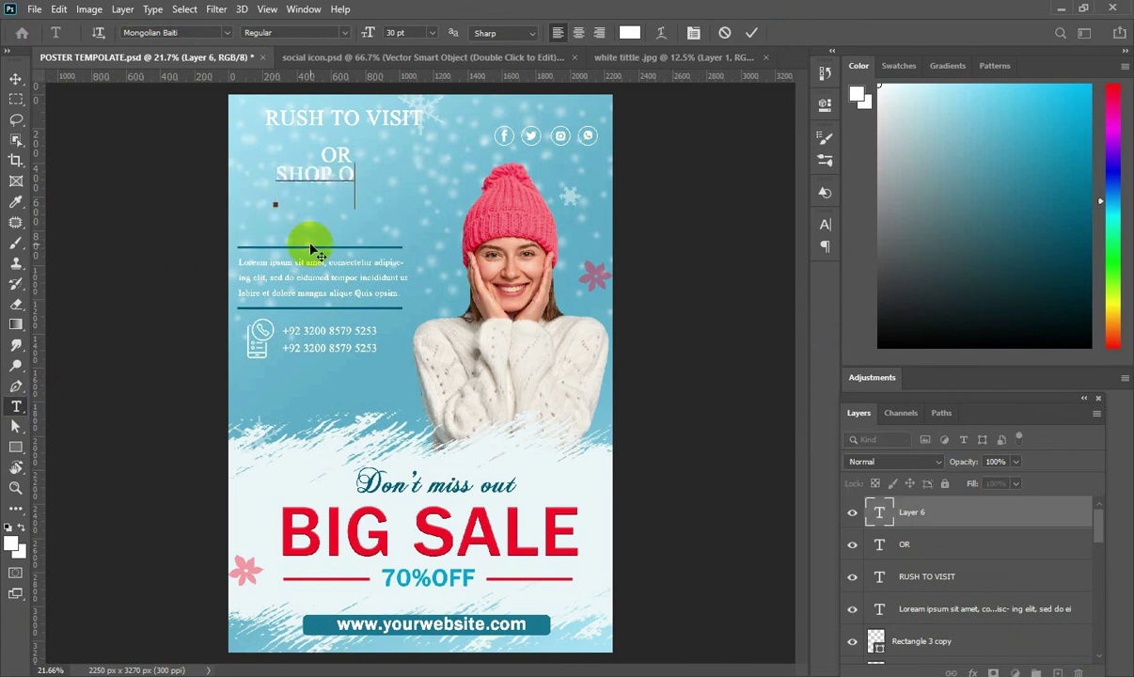
click(751, 32)
Move RUSH TO VISIT and OR so the three lines stack just above the top divider
click(16, 78)
mouse_move(304, 114)
mouse_down()
mouse_move(348, 189)
mouse_move(317, 226)
mouse_move(312, 205)
mouse_up()
click(335, 156)
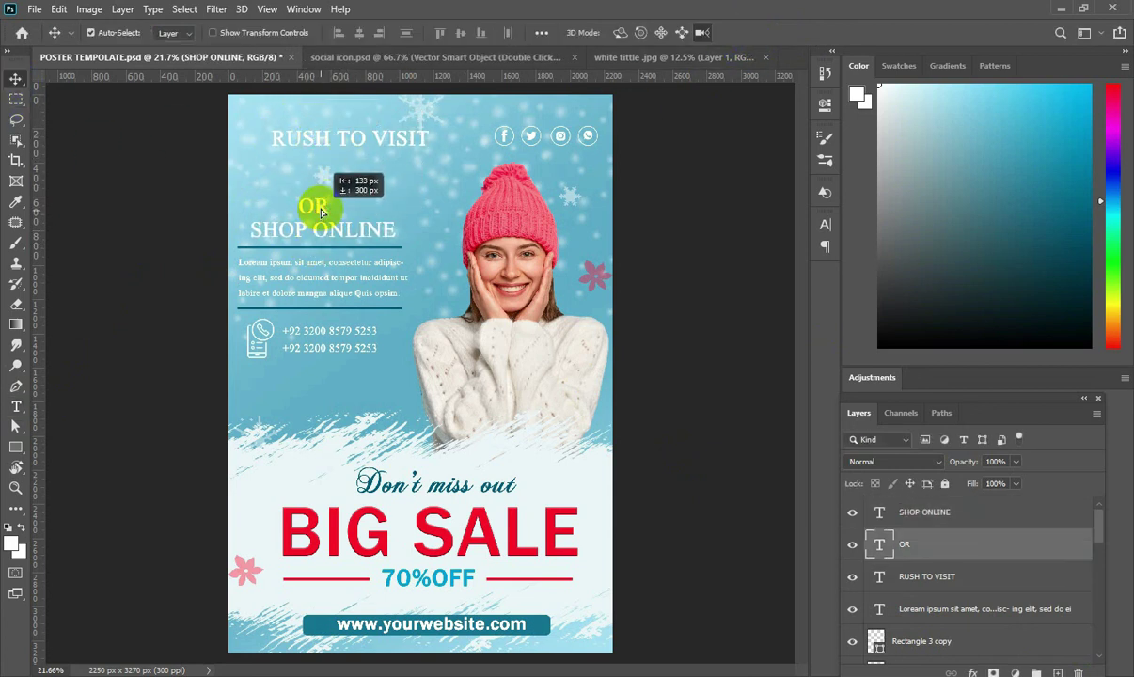
drag(316, 144, 288, 191)
key(ctrl+minus)
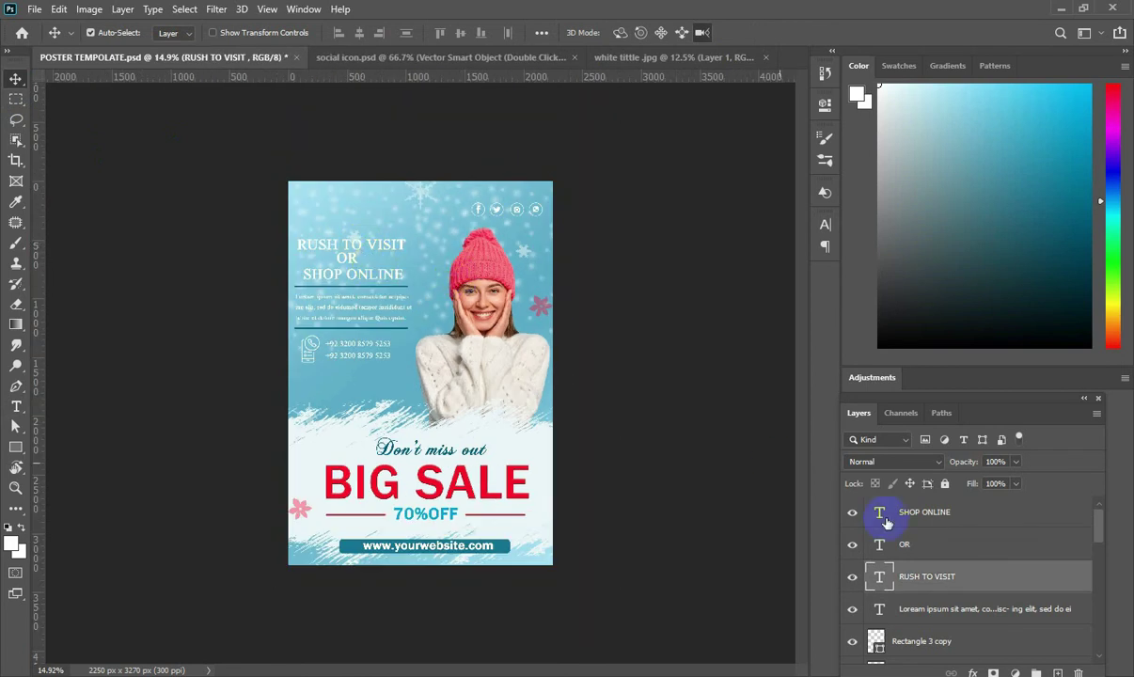
Recolour the RUSH TO VISIT, OR and SHOP ONLINE text layers to dark blue #016c92
ctrl+click(904, 545)
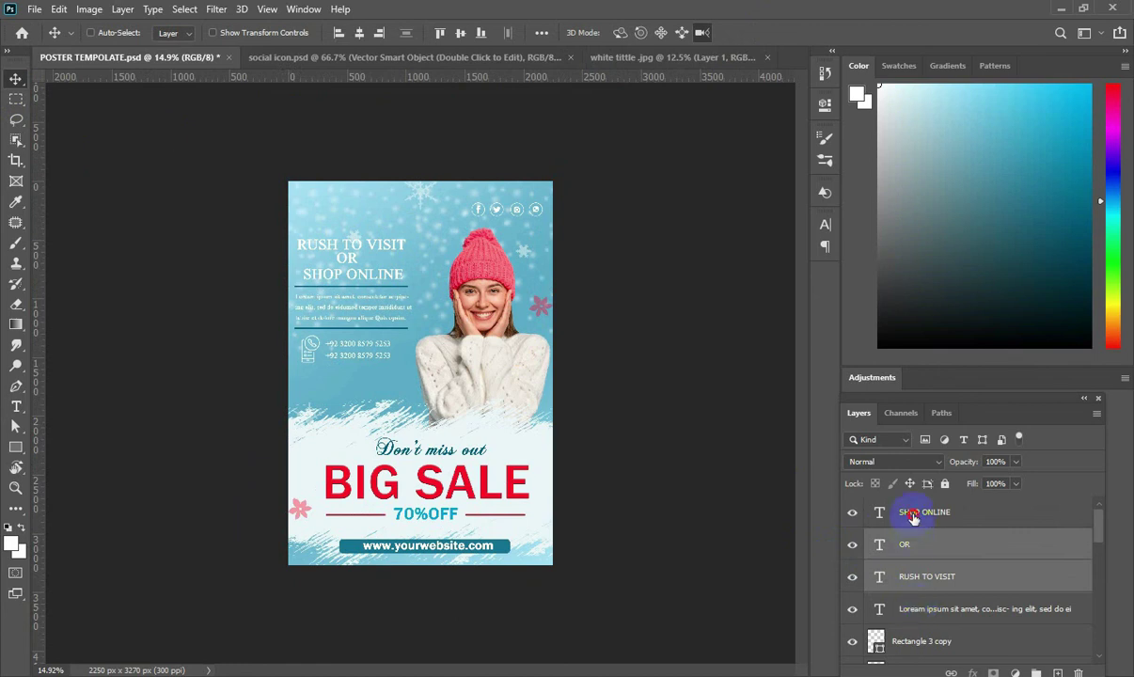
ctrl+click(913, 517)
click(16, 406)
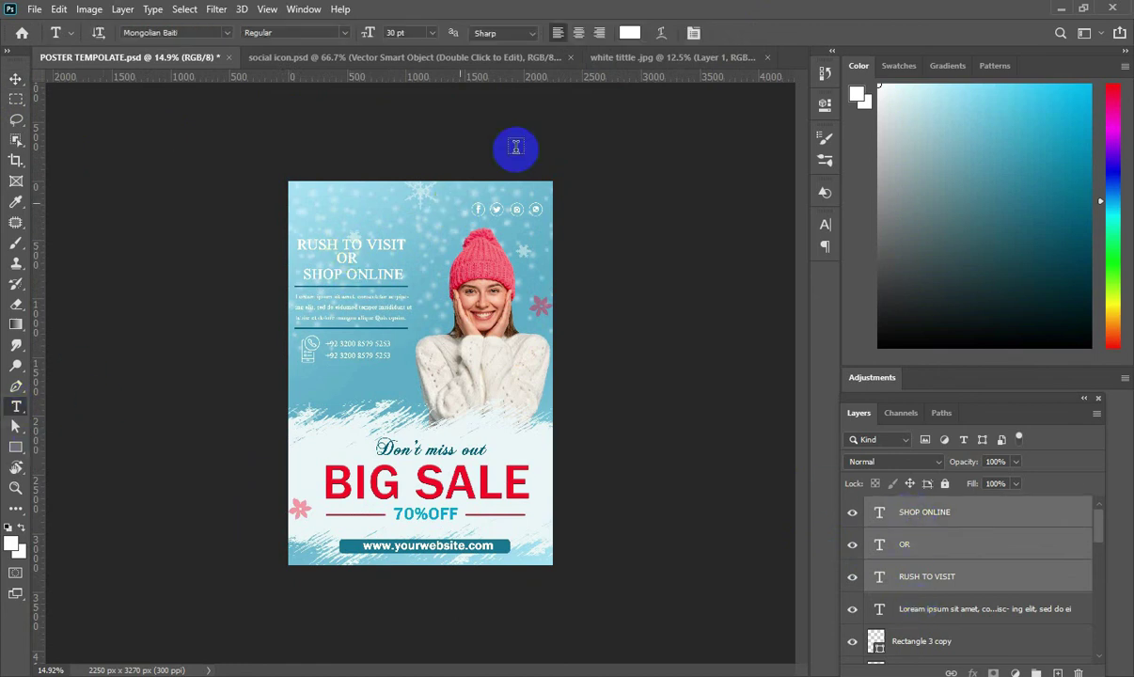
click(629, 33)
click(770, 434)
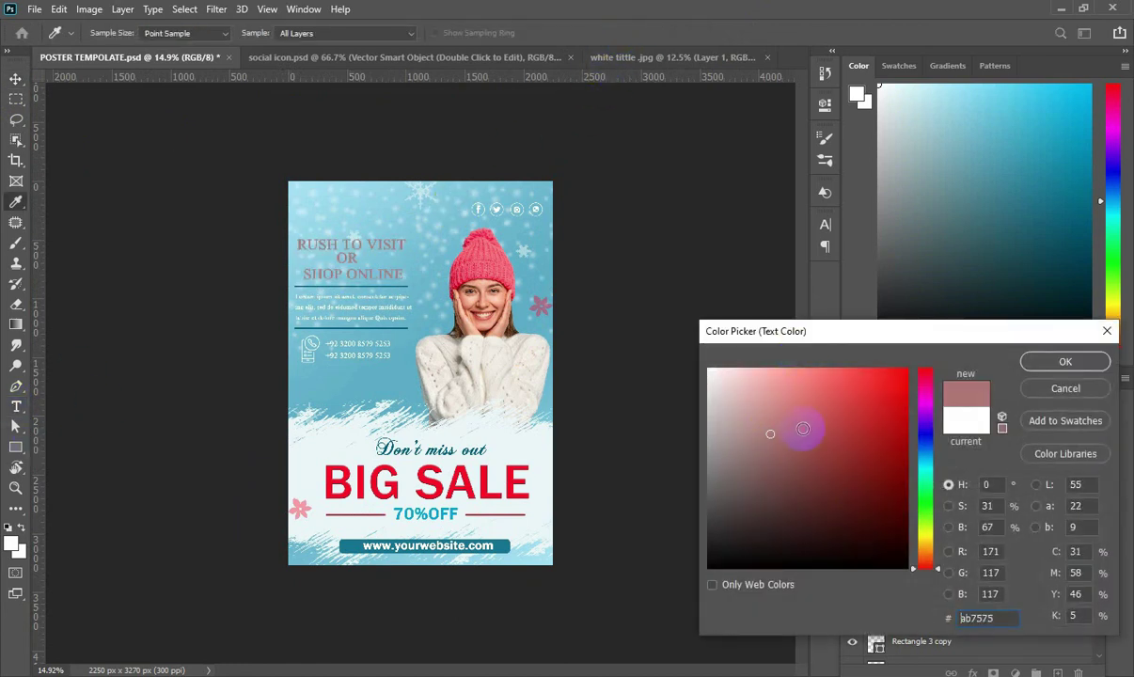
click(333, 356)
drag(817, 458, 905, 394)
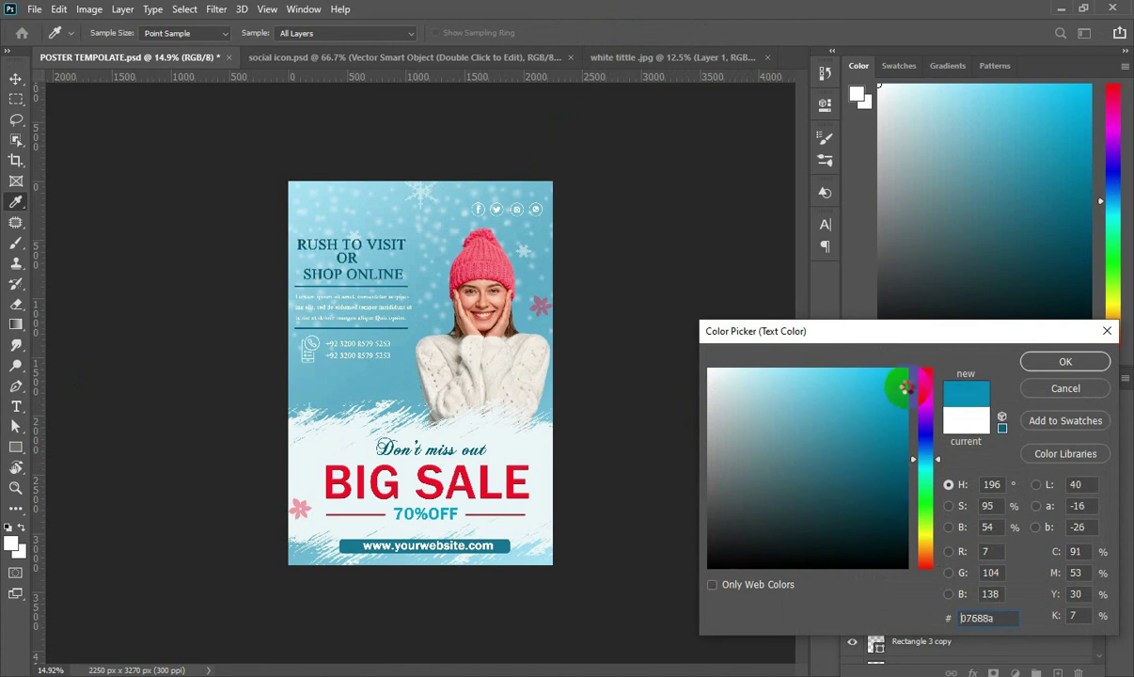
drag(912, 472, 935, 458)
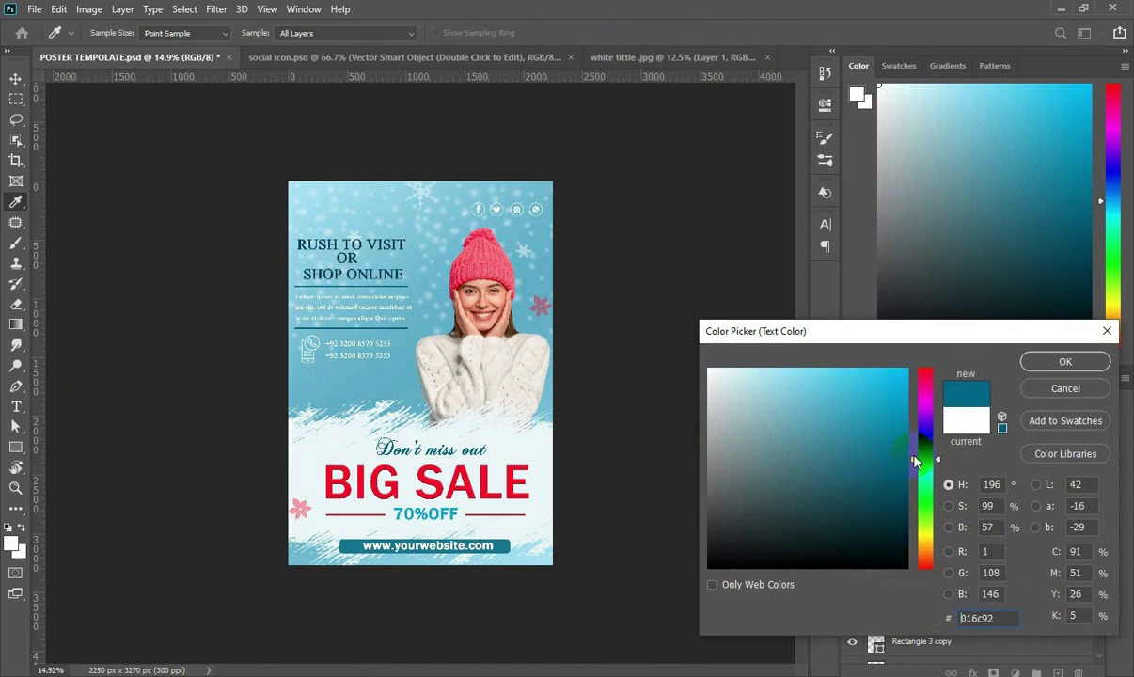
key(Return)
scroll(299, 190, up, 2)
scroll(299, 172, up, 2)
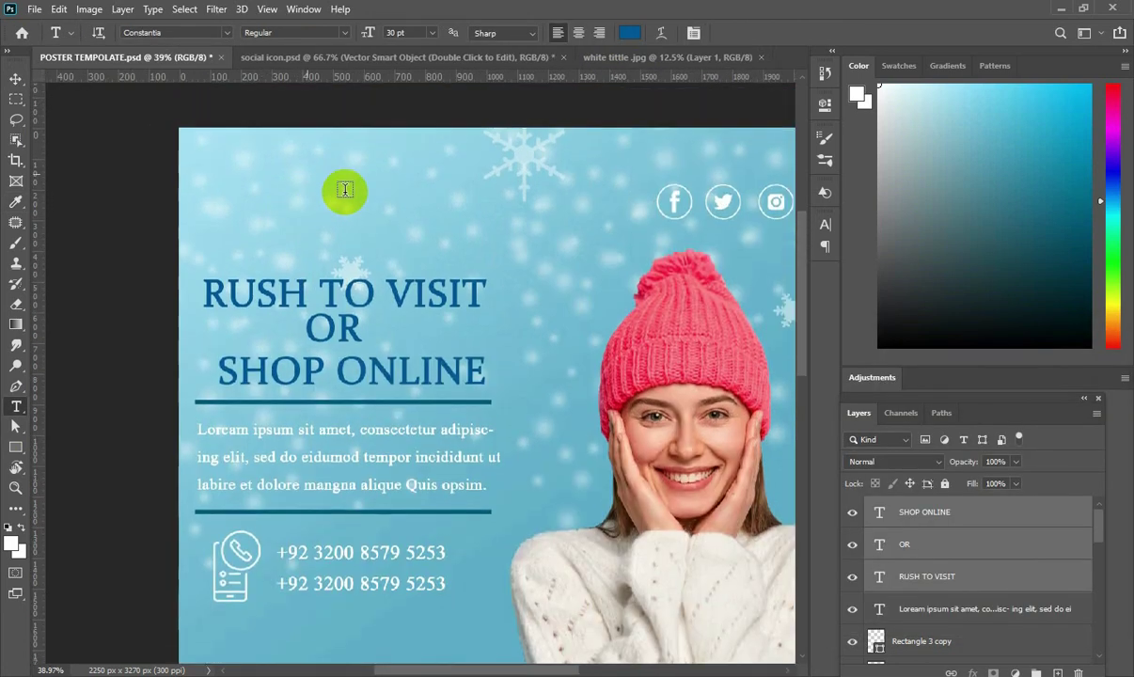
scroll(345, 190, up, 2)
scroll(370, 199, down, 1)
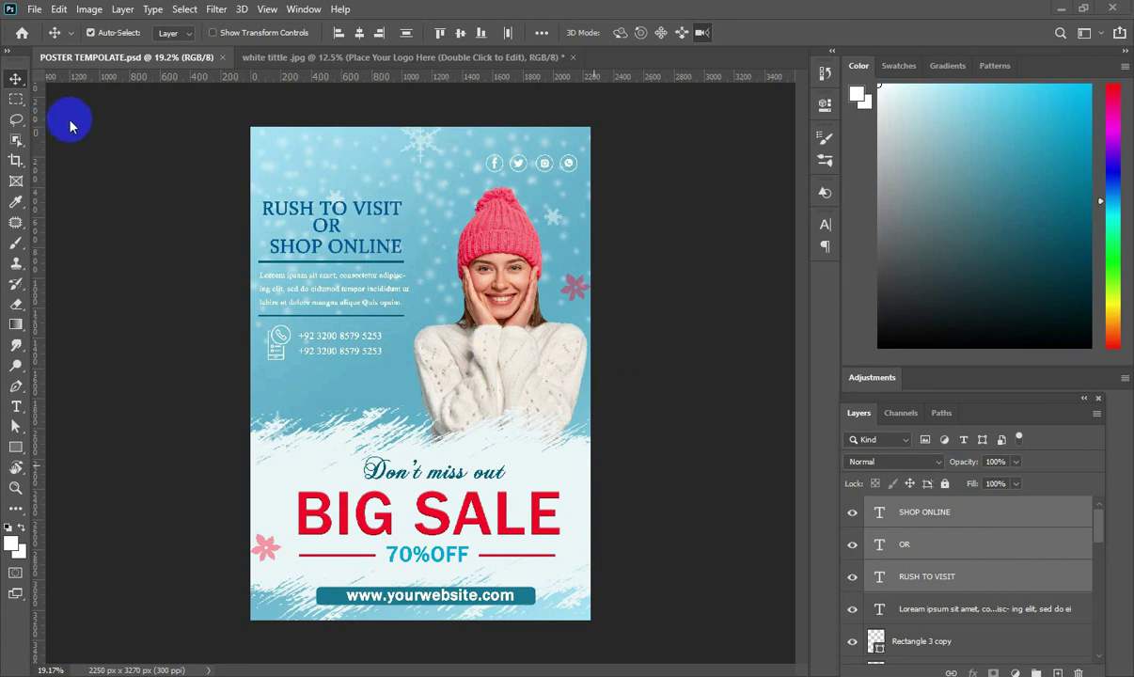
Drag the logo layer from white tittle.jpg into the poster's top-left corner
click(508, 57)
mouse_move(391, 296)
mouse_down()
mouse_move(381, 309)
mouse_move(298, 162)
mouse_move(323, 189)
mouse_up()
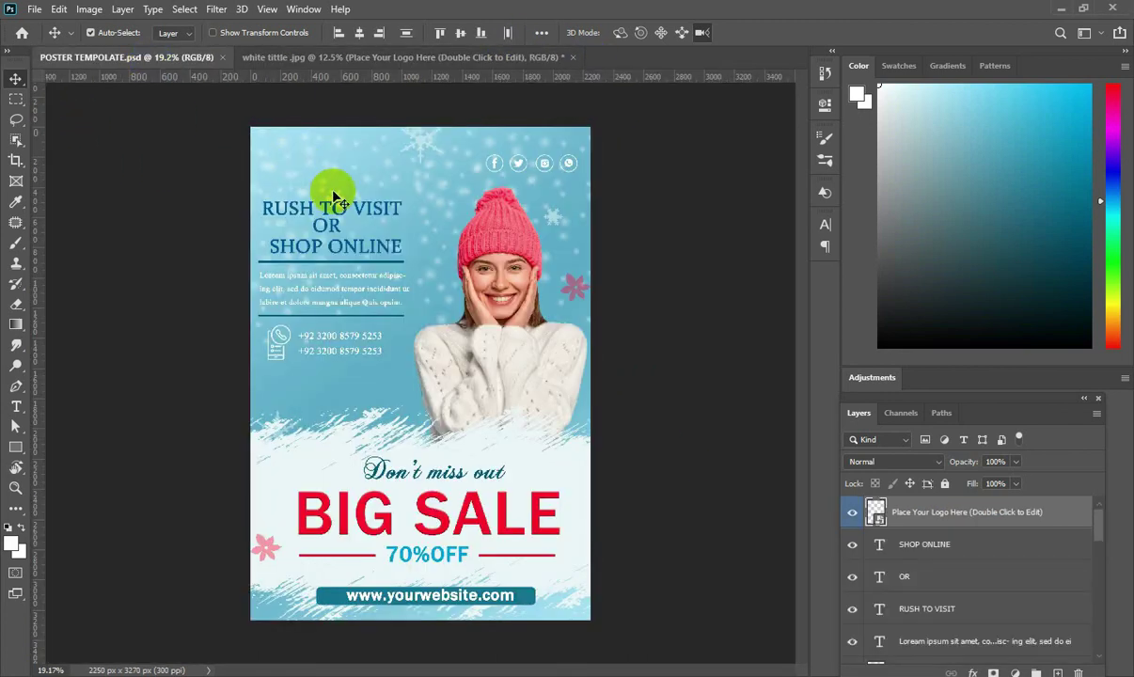